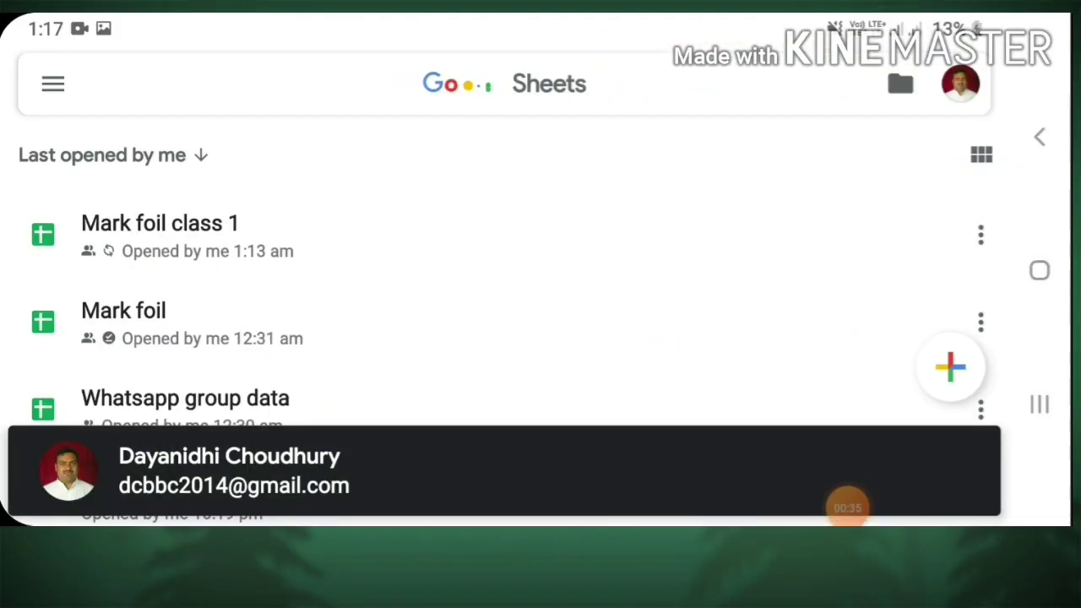
# - Open the Mark foil spreadsheet and look over its school header rows
pyautogui.scroll(-3, 507, 296)
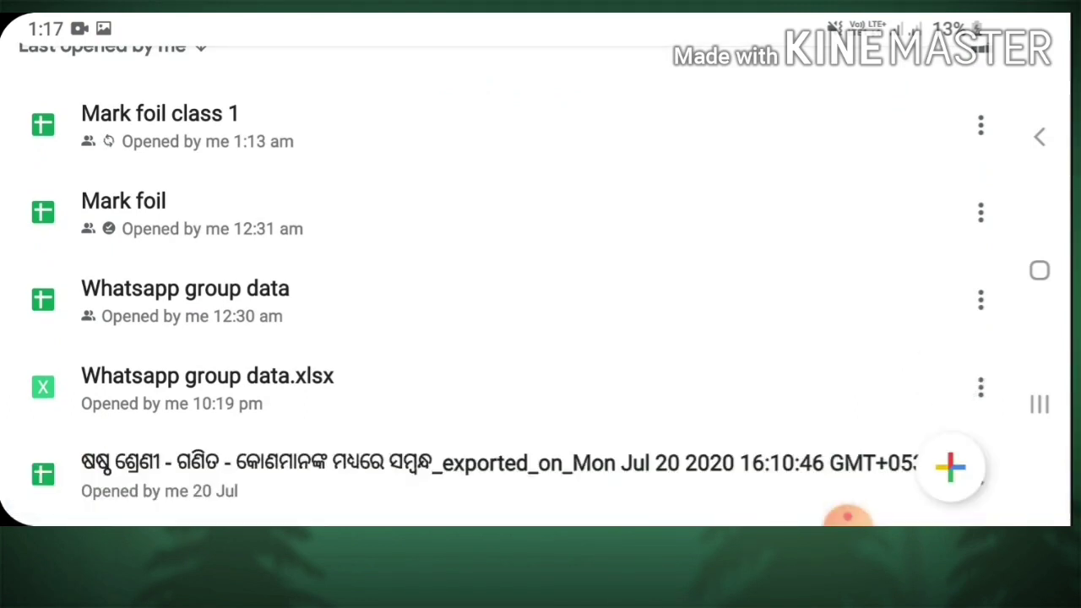
pyautogui.click(123, 211)
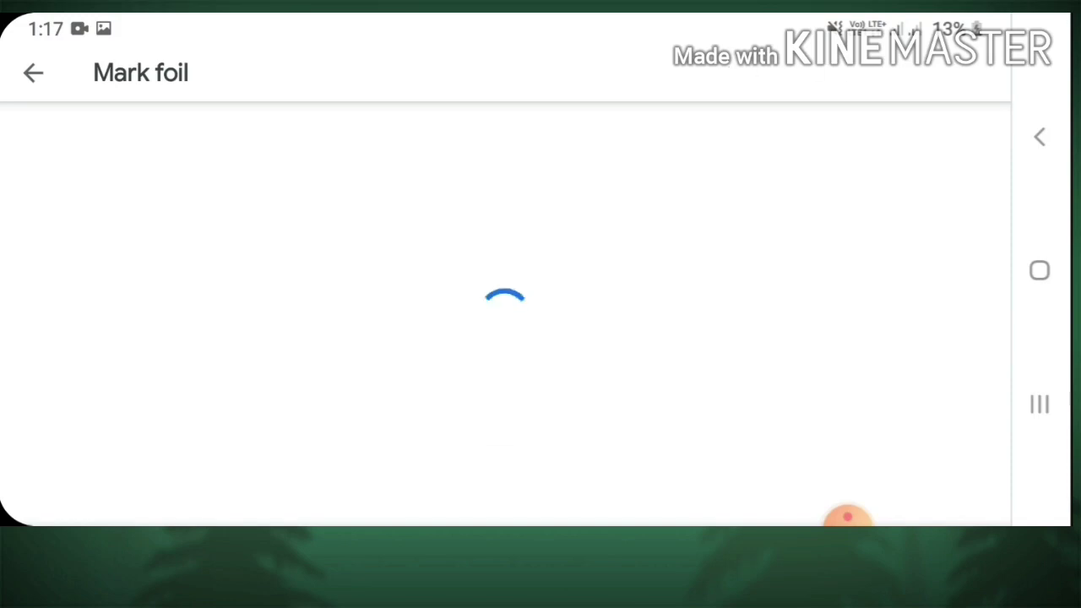
pyautogui.scroll(-1, 506, 287)
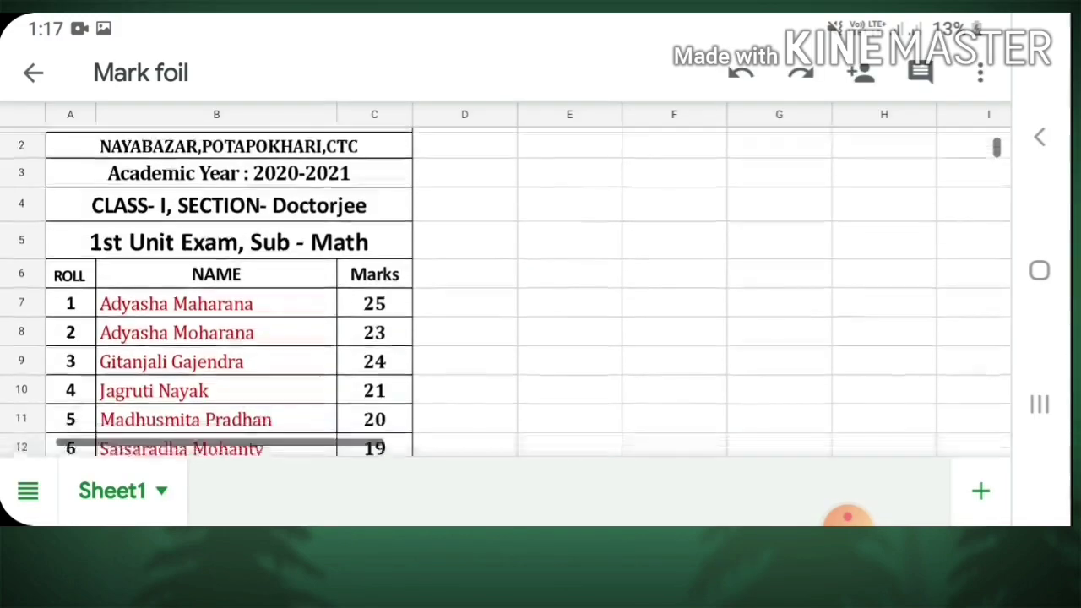
pyautogui.scroll(-2, 507, 287)
pyautogui.scroll(-2, 507, 287)
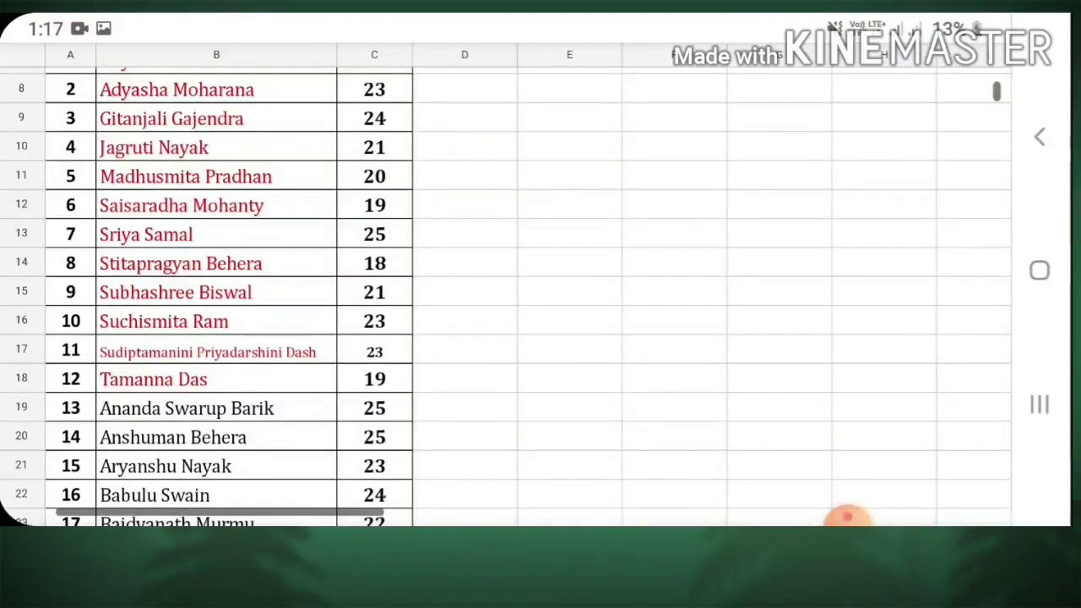
pyautogui.scroll(2, 254, 296)
pyautogui.scroll(2, 253, 296)
pyautogui.scroll(-1, 507, 287)
pyautogui.scroll(2, 507, 287)
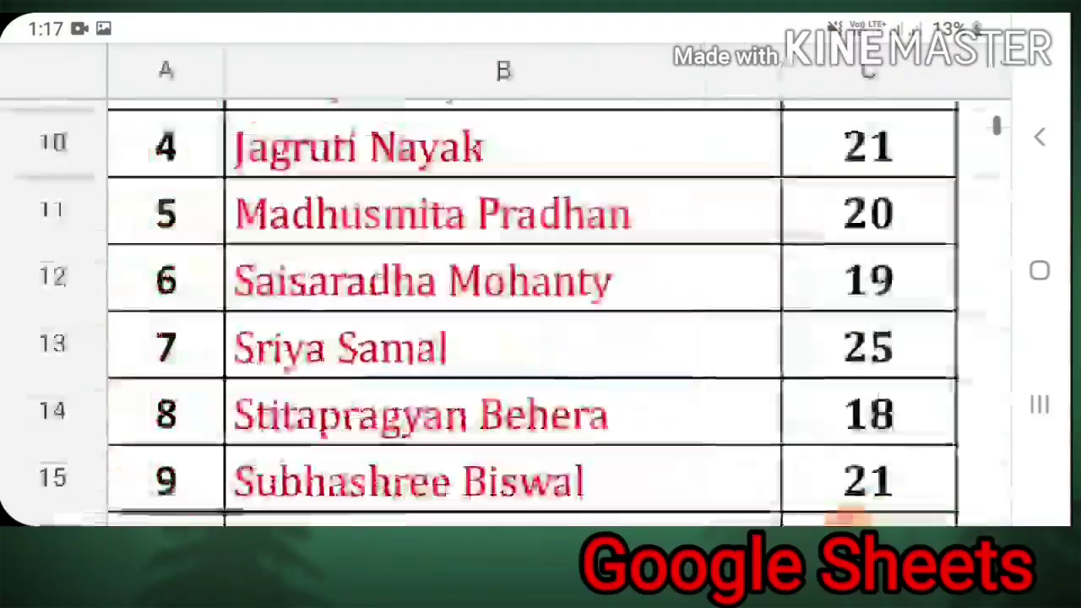
pyautogui.scroll(3, 507, 288)
pyautogui.scroll(2, 507, 287)
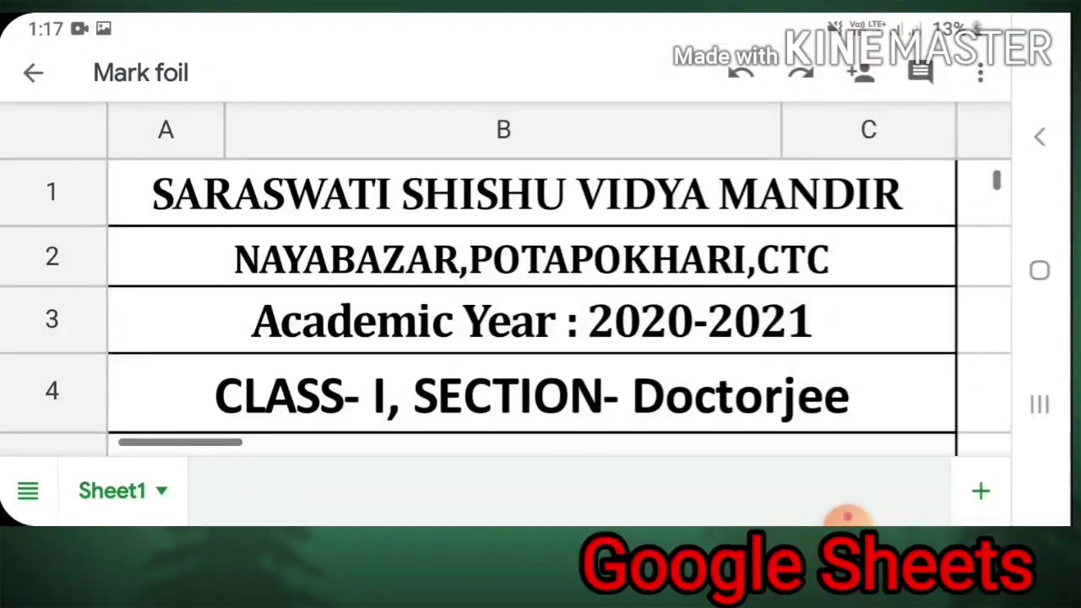
# - Scroll through the roll numbers, names and marks of all 31 students down to row 37
pyautogui.scroll(-2, 506, 287)
pyautogui.scroll(-3, 507, 287)
pyautogui.scroll(-5, 507, 287)
pyautogui.scroll(-5, 506, 287)
pyautogui.scroll(-5, 506, 312)
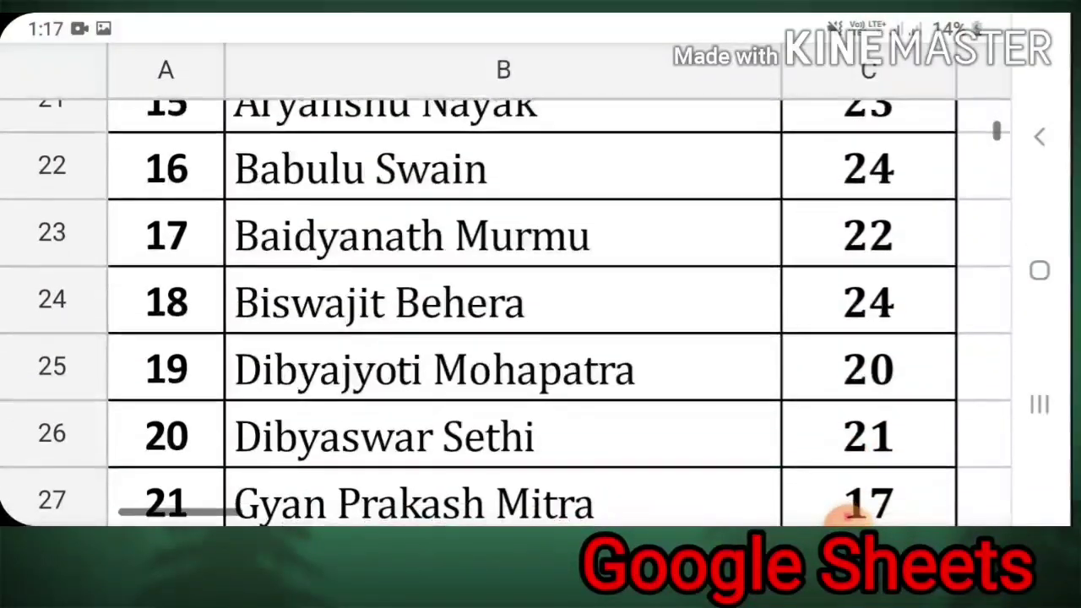
pyautogui.scroll(-5, 507, 312)
pyautogui.scroll(-5, 507, 313)
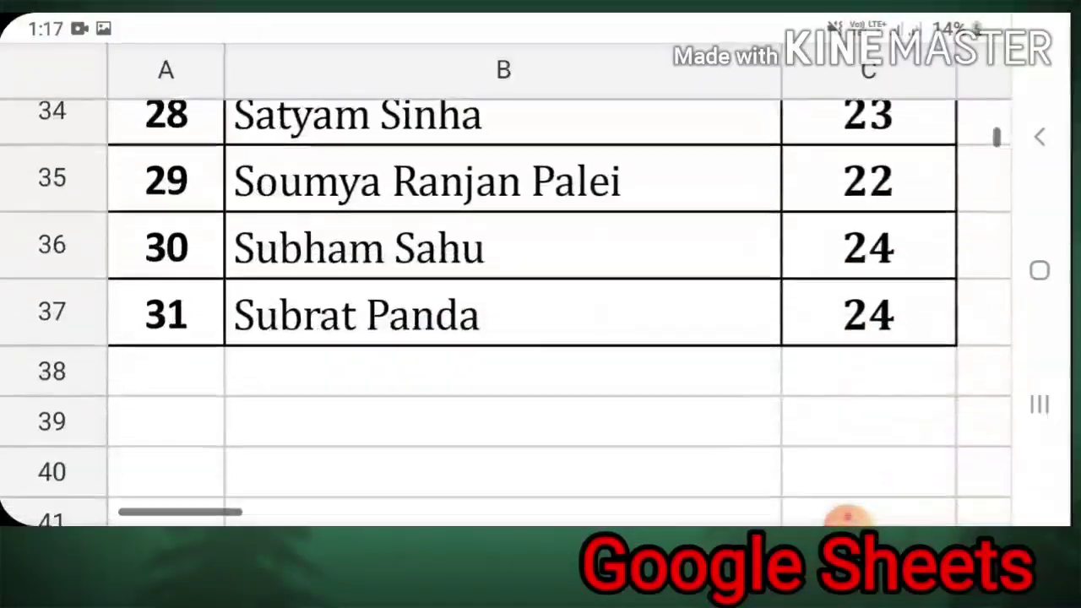
pyautogui.scroll(5, 506, 312)
pyautogui.scroll(5, 507, 313)
pyautogui.scroll(5, 506, 312)
pyautogui.scroll(5, 506, 312)
pyautogui.scroll(1, 507, 312)
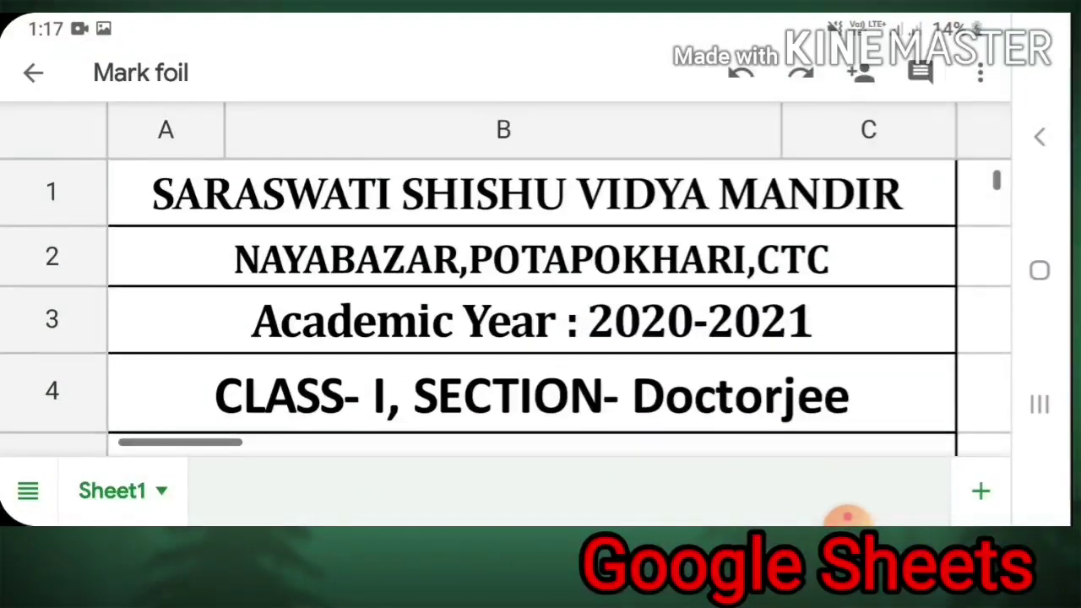
pyautogui.scroll(-3, 507, 313)
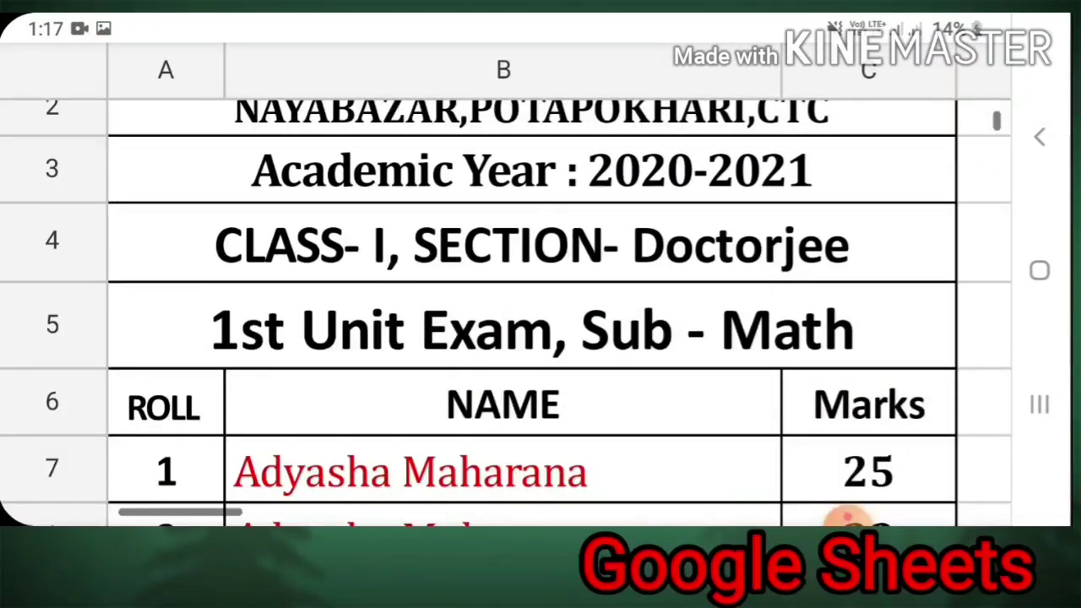
pyautogui.scroll(-3, 849, 517)
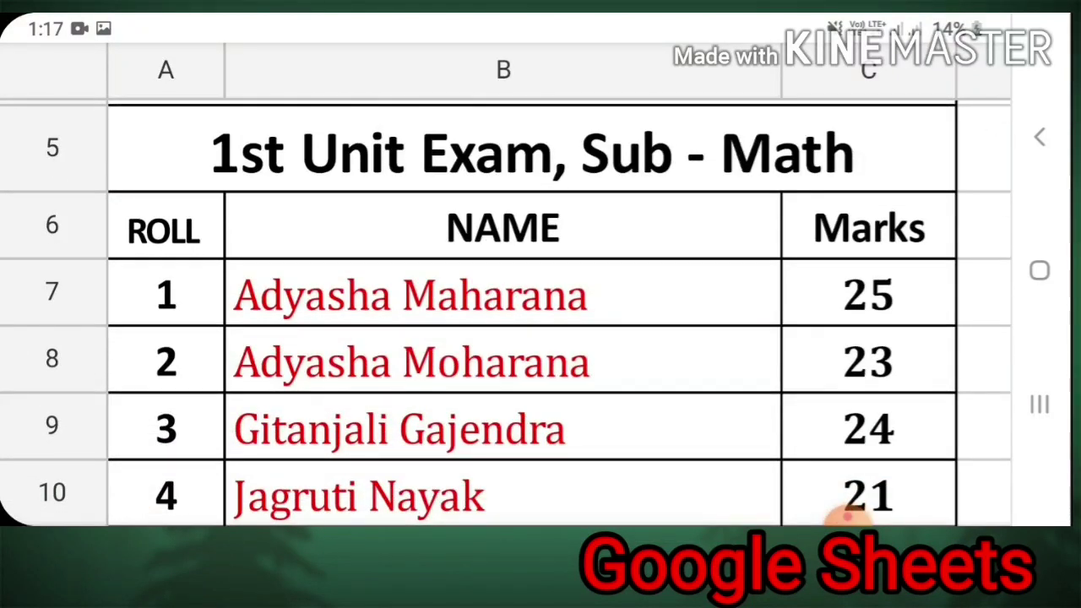
pyautogui.scroll(-10, 848, 516)
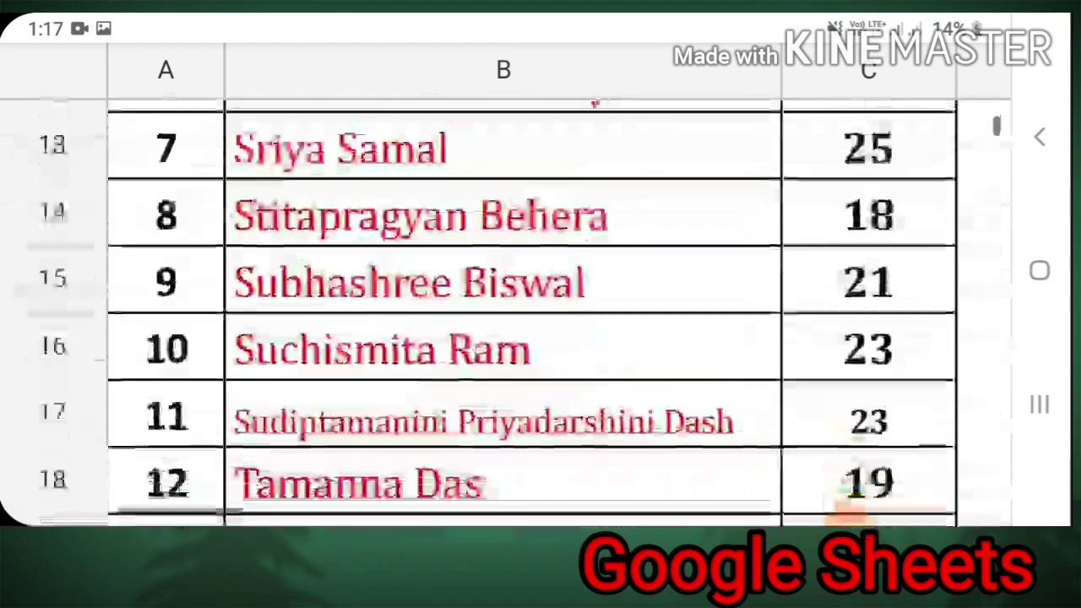
pyautogui.scroll(-3, 848, 517)
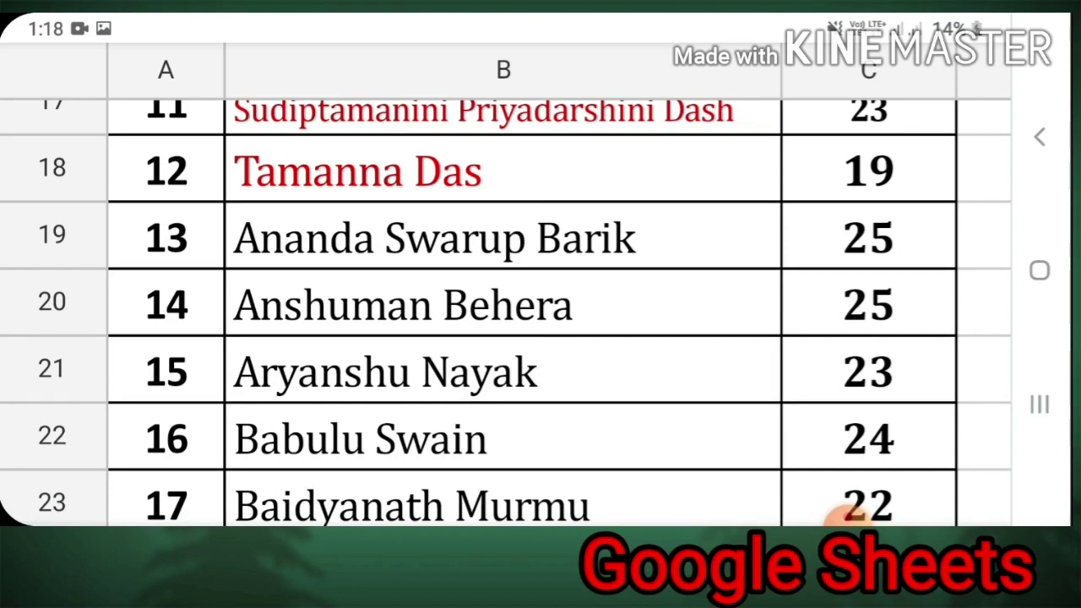
pyautogui.scroll(-5, 840, 515)
pyautogui.scroll(-4, 844, 517)
pyautogui.scroll(-5, 846, 515)
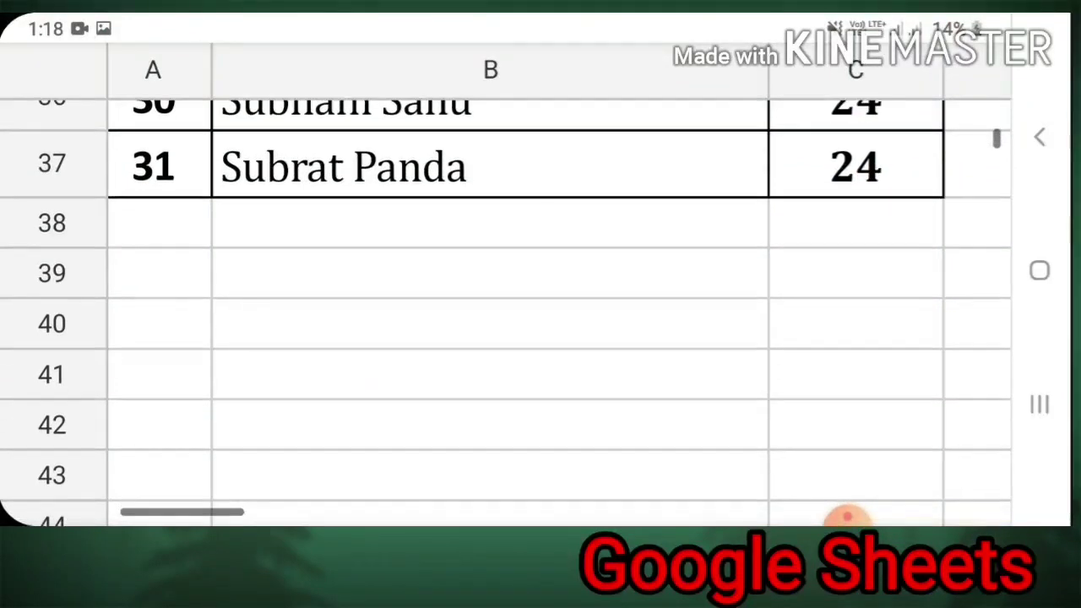
pyautogui.scroll(10, 847, 515)
pyautogui.scroll(10, 847, 515)
pyautogui.scroll(-2, 848, 515)
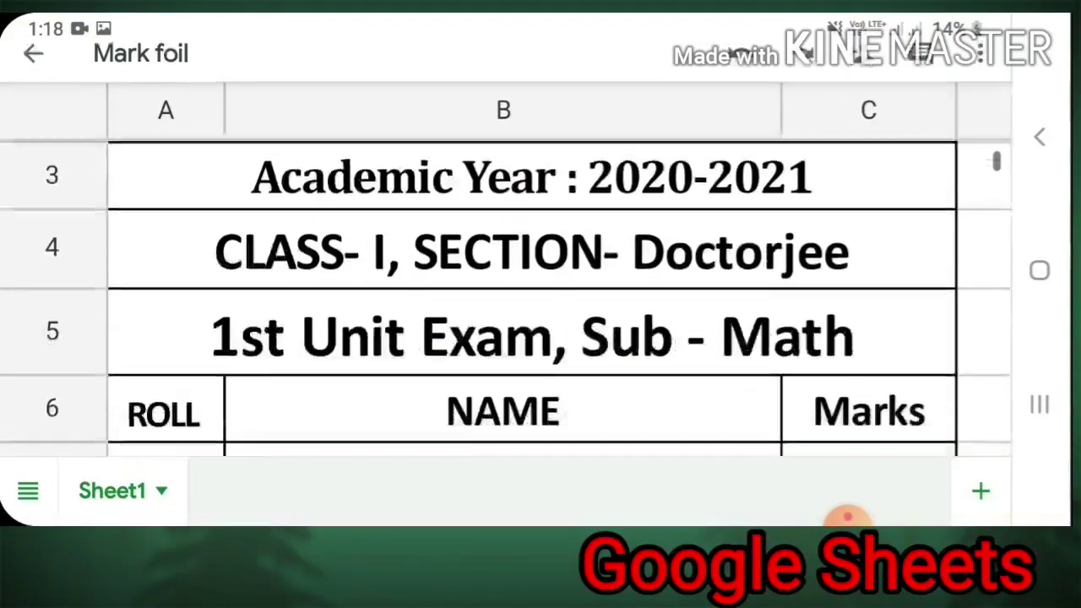
pyautogui.scroll(-2, 853, 517)
pyautogui.scroll(-1, 848, 515)
pyautogui.scroll(-2, 845, 515)
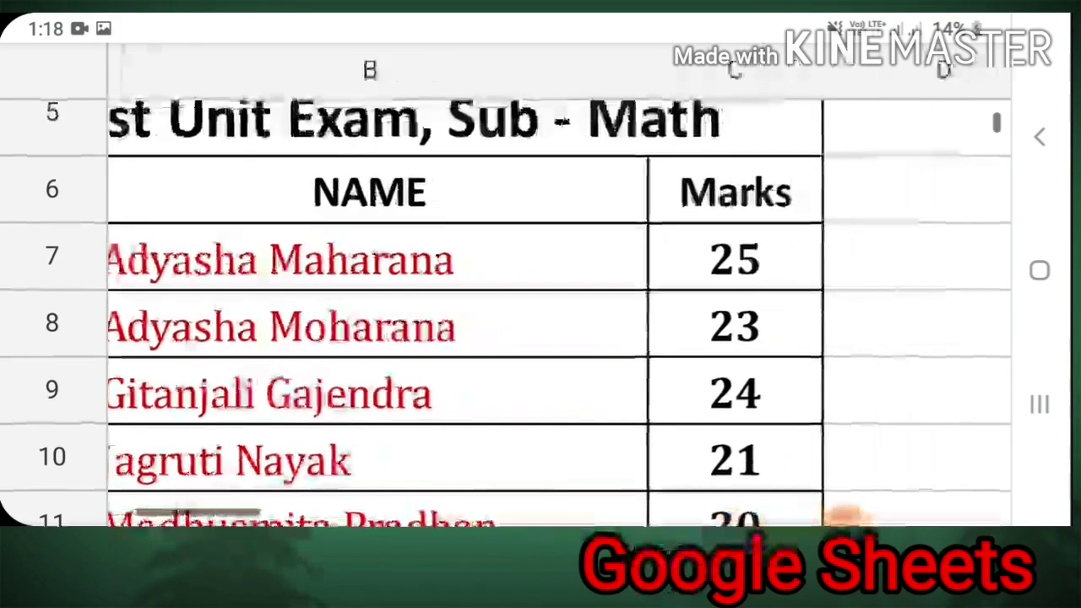
pyautogui.scroll(-1, 847, 516)
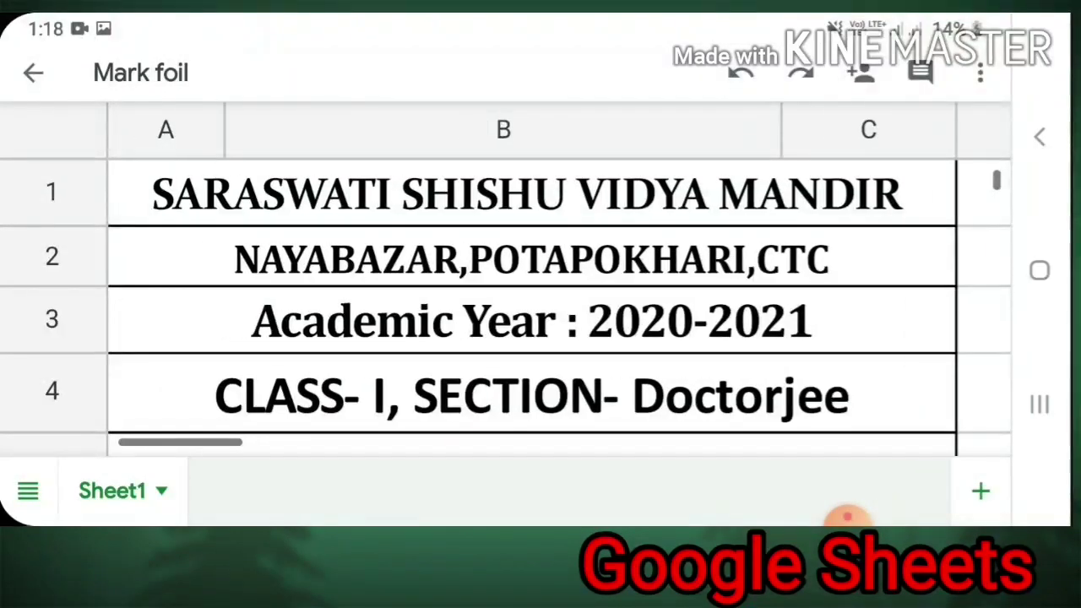
pyautogui.scroll(-10, 847, 515)
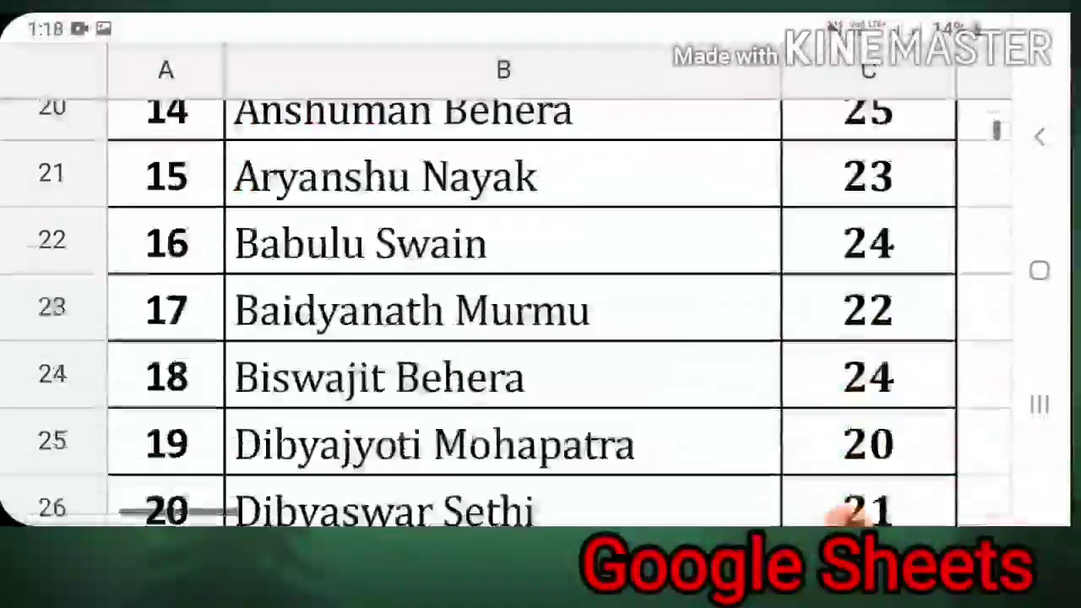
pyautogui.scroll(-6, 847, 517)
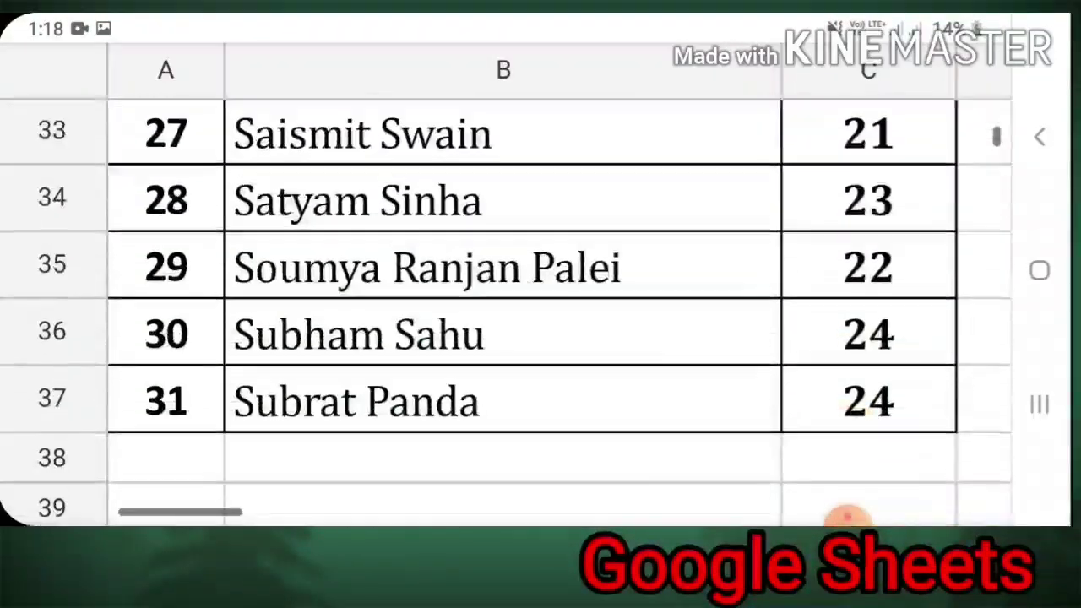
pyautogui.scroll(15, 507, 278)
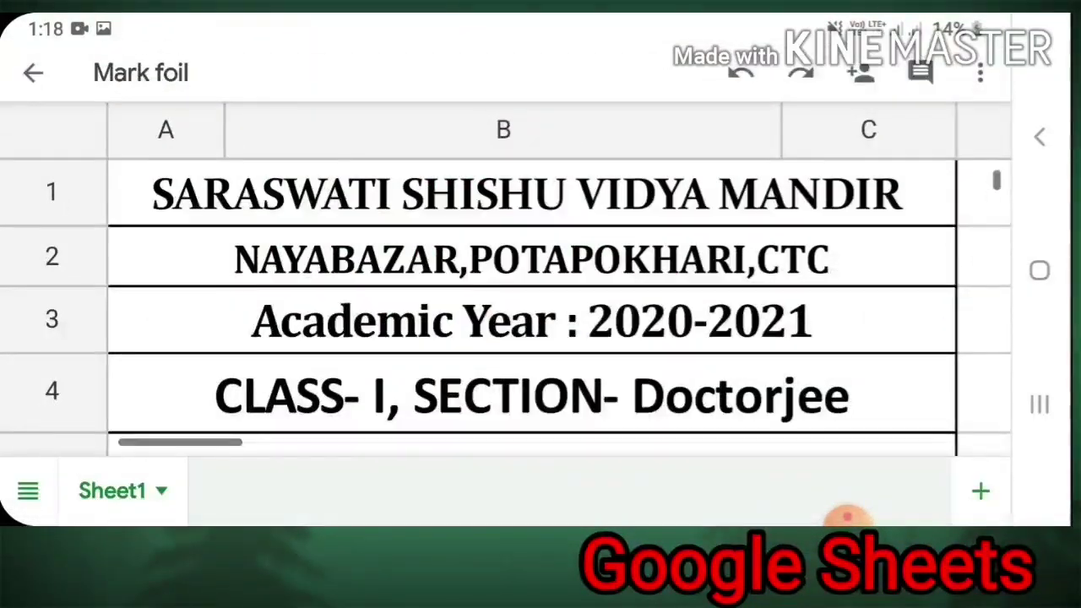
# - Leave Sheets and launch the Play Store from the app drawer
pyautogui.press('Escape')
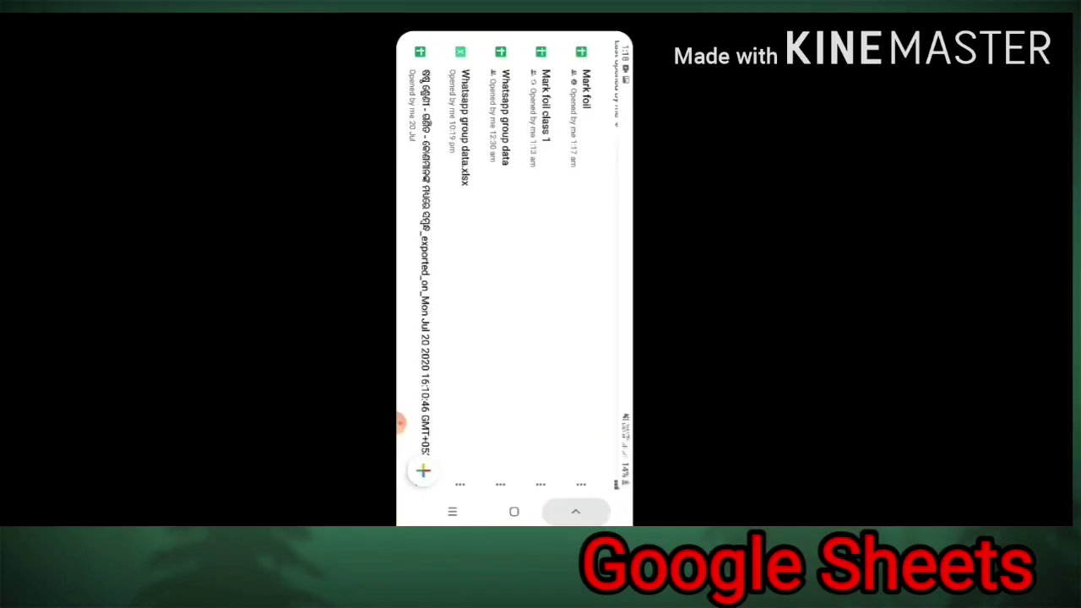
pyautogui.click(514, 511)
pyautogui.moveTo(591, 271)
pyautogui.mouseDown()
pyautogui.moveTo(439, 270)
pyautogui.moveTo(591, 271)
pyautogui.mouseUp()
pyautogui.click(597, 102)
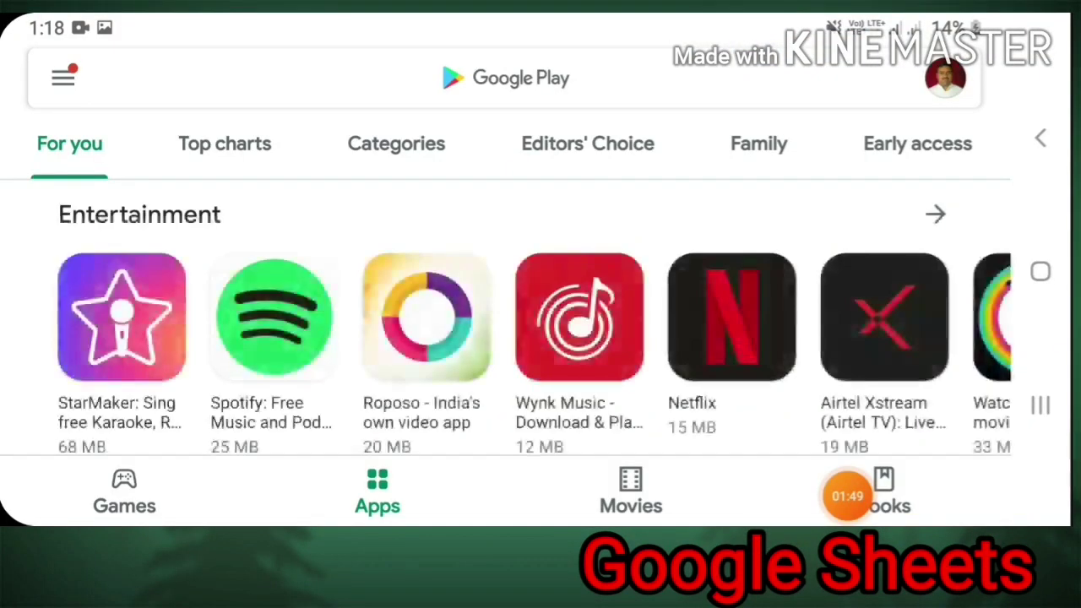
# - Search the store for 'google sheets' and launch Sheets from its listing
pyautogui.click(501, 75)
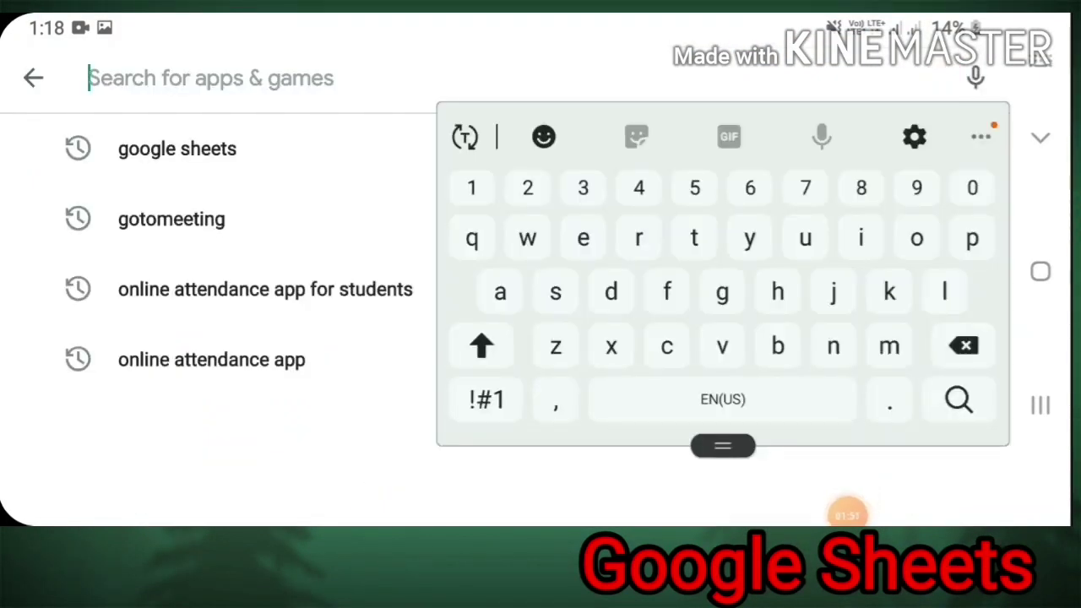
pyautogui.click(177, 149)
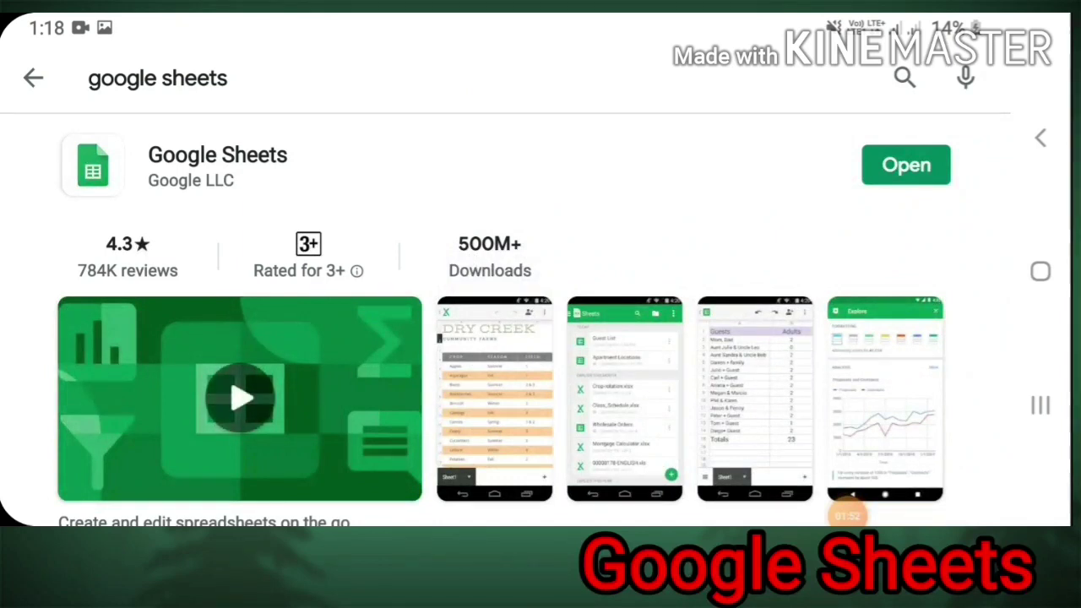
pyautogui.scroll(-3, 540, 338)
pyautogui.scroll(3, 847, 515)
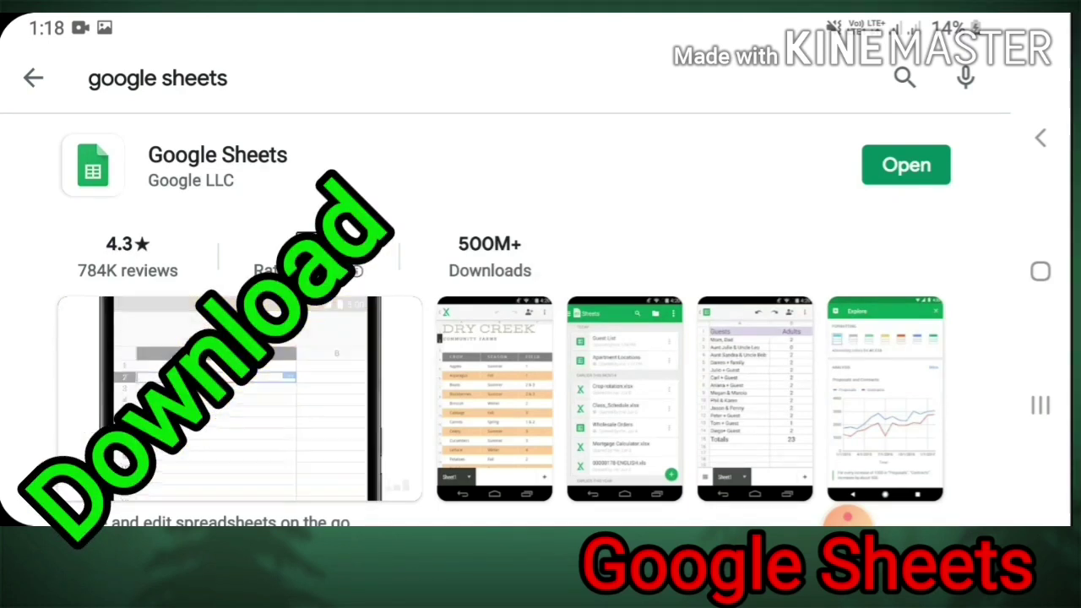
pyautogui.click(905, 165)
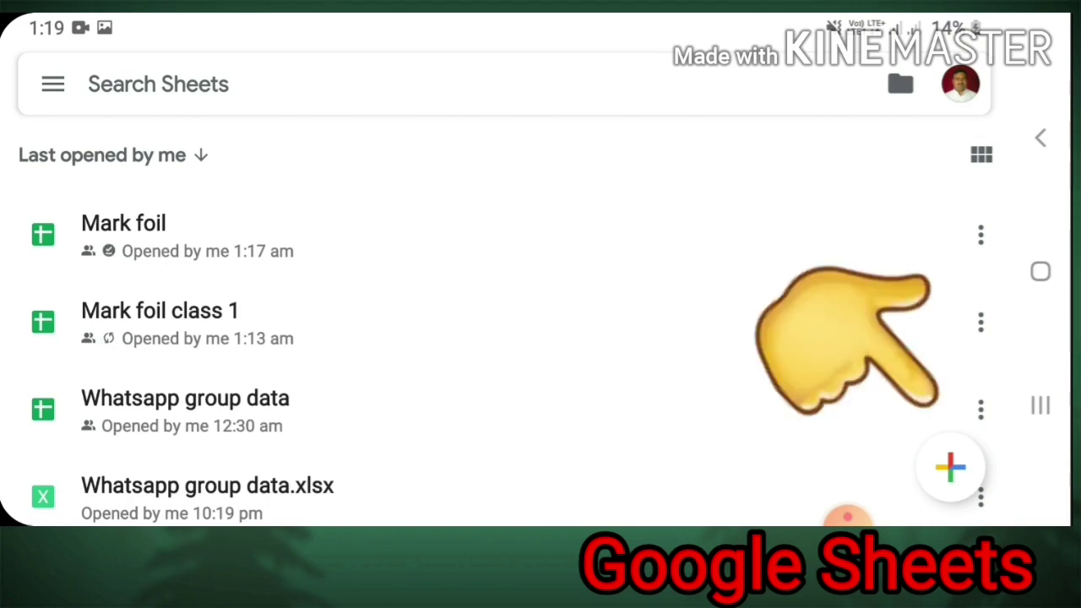
# - Create an Untitled blank spreadsheet using the + button's New Sheets option
pyautogui.click(949, 467)
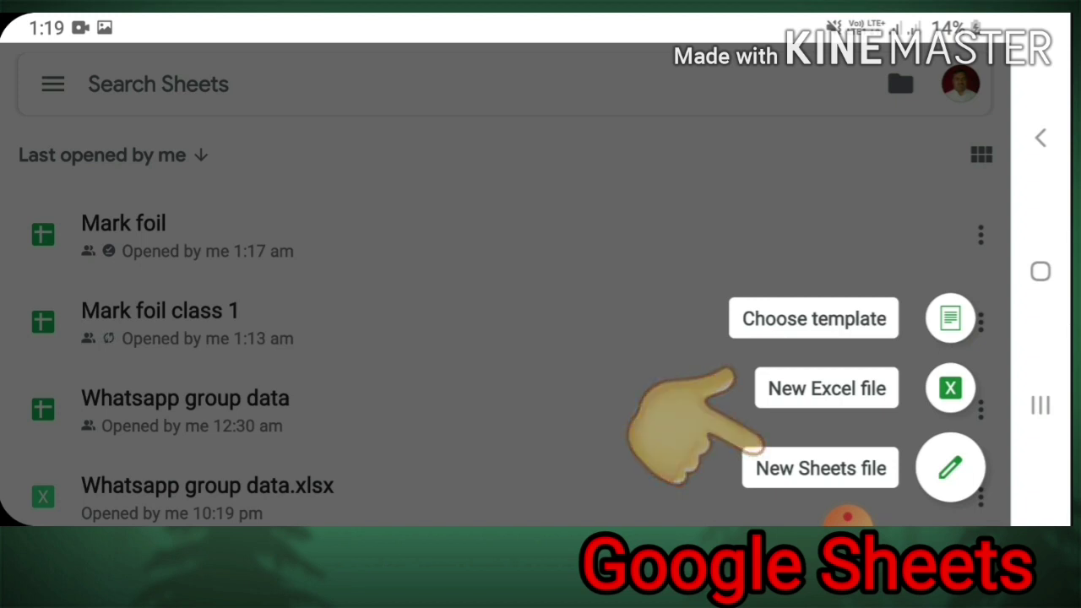
pyautogui.click(847, 517)
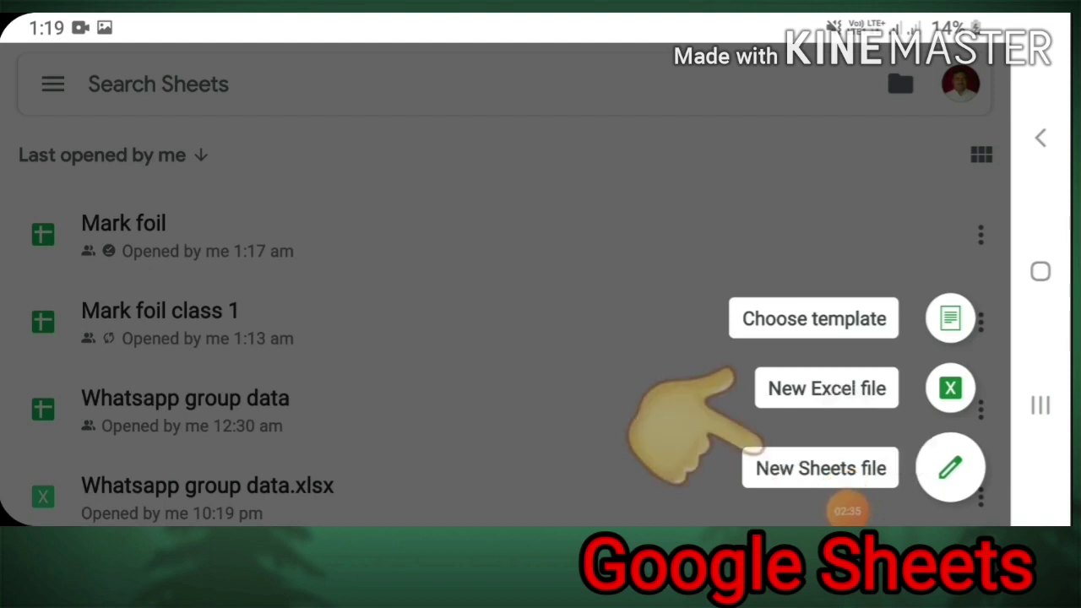
pyautogui.click(820, 468)
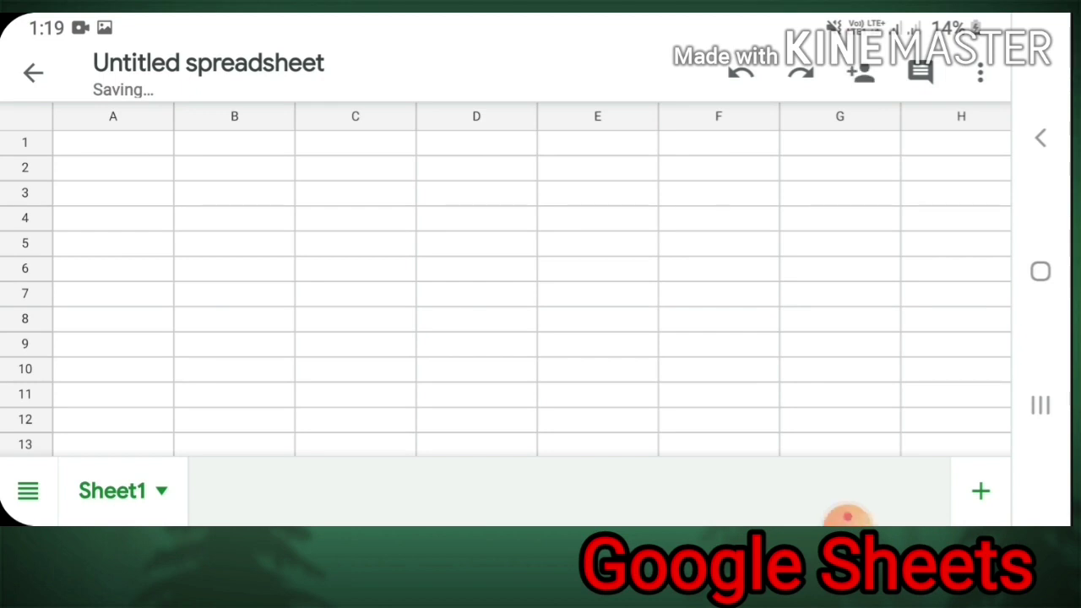
# - Select the blank sheet's columns one after another, from B across to G
pyautogui.click(112, 116)
pyautogui.click(233, 116)
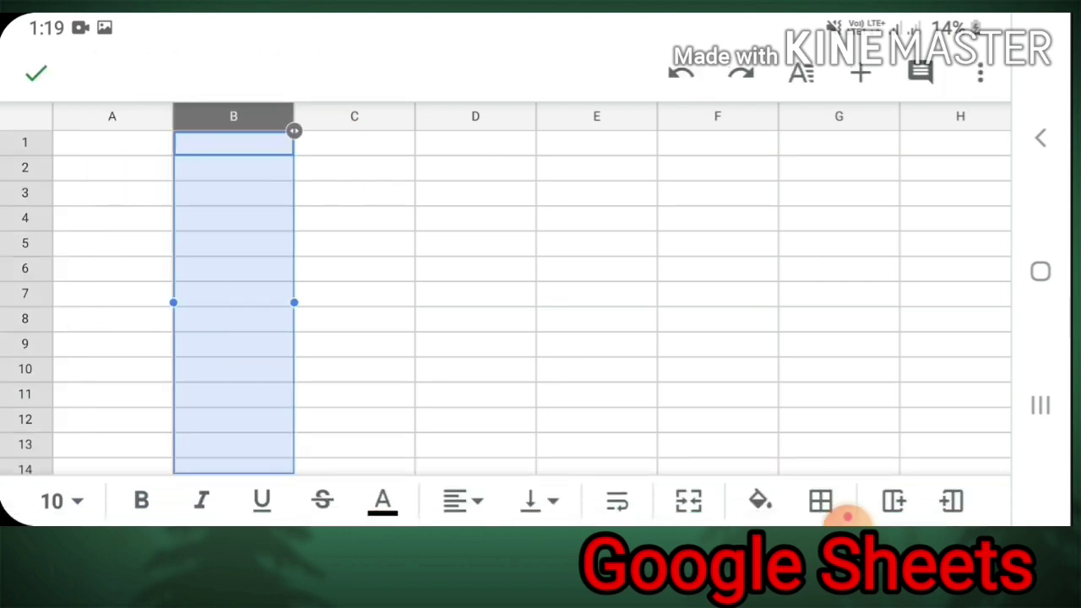
pyautogui.click(353, 116)
pyautogui.click(474, 116)
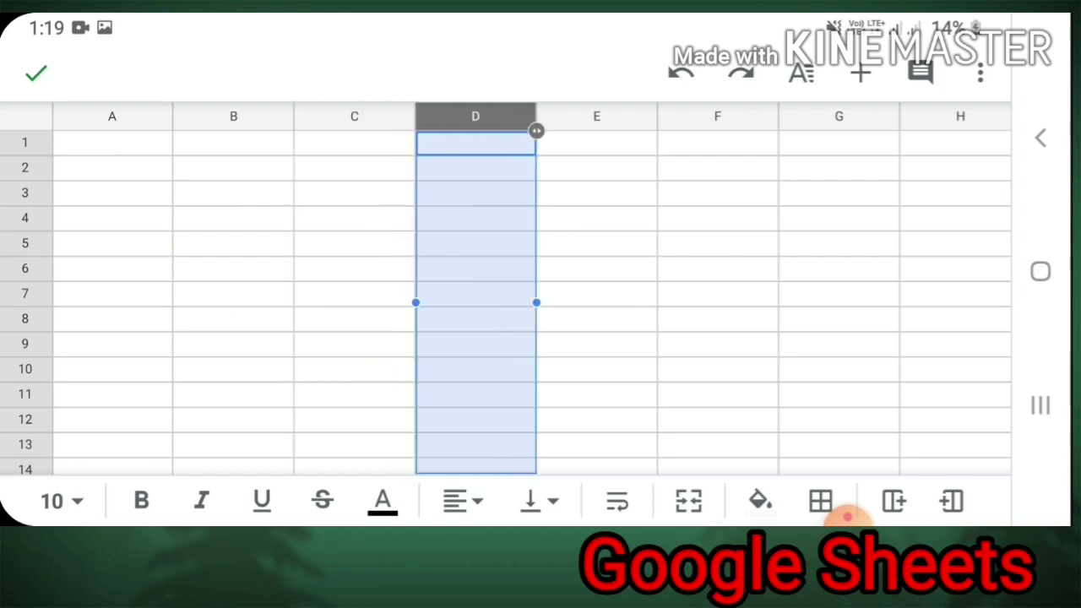
pyautogui.click(596, 115)
pyautogui.click(717, 116)
pyautogui.click(838, 115)
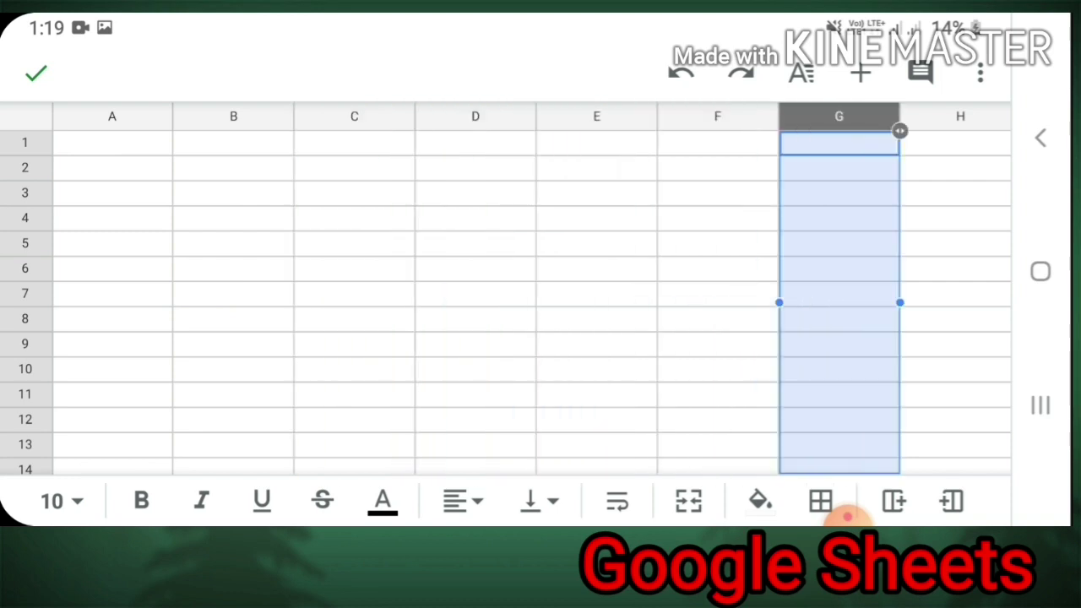
# - Select rows 2 through 9 using the row headers
pyautogui.click(24, 142)
pyautogui.click(24, 167)
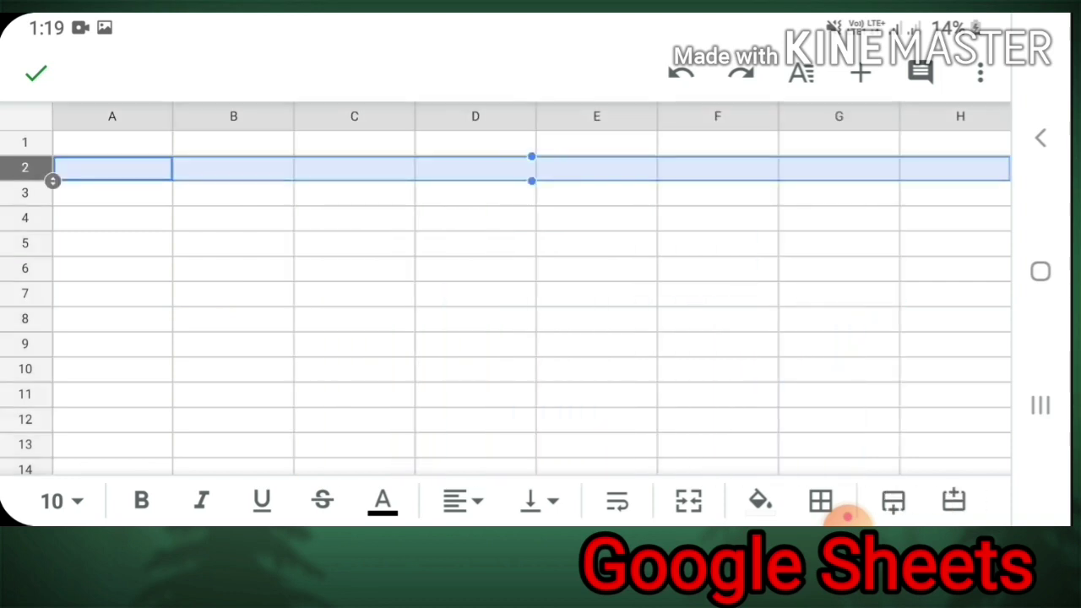
pyautogui.click(24, 218)
pyautogui.click(25, 243)
pyautogui.click(25, 294)
pyautogui.click(24, 343)
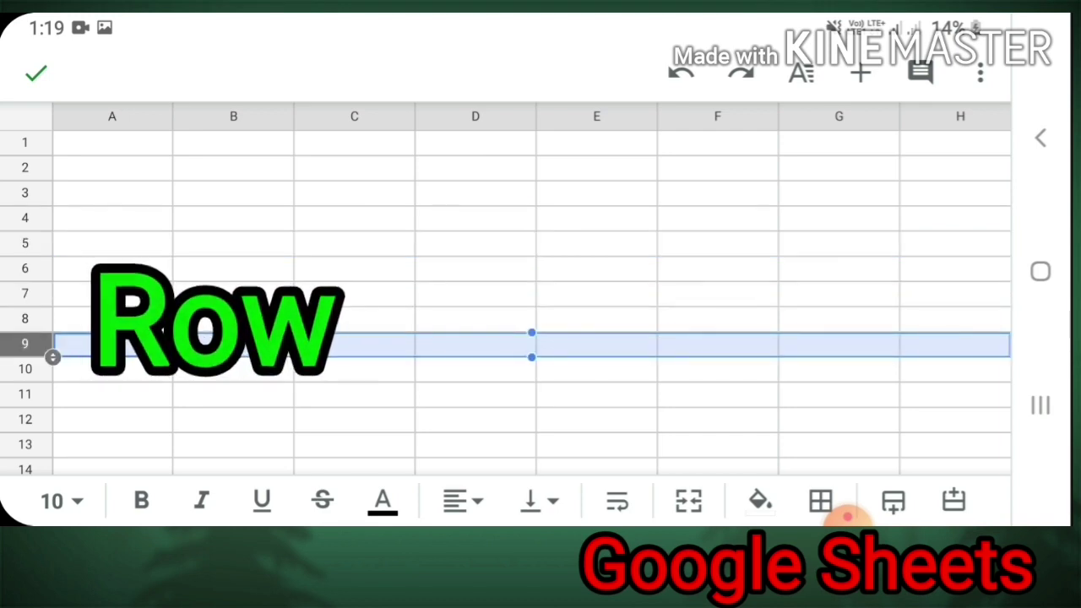
# - Select column C, then cell E5, and finally open cell A1 for typing
pyautogui.click(112, 116)
pyautogui.click(233, 116)
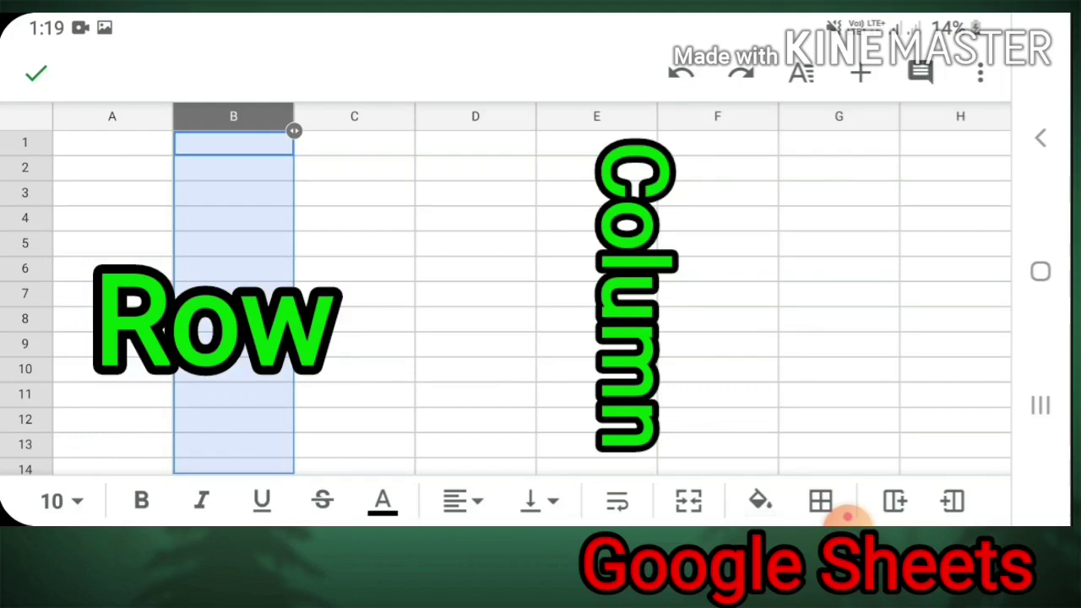
pyautogui.click(354, 116)
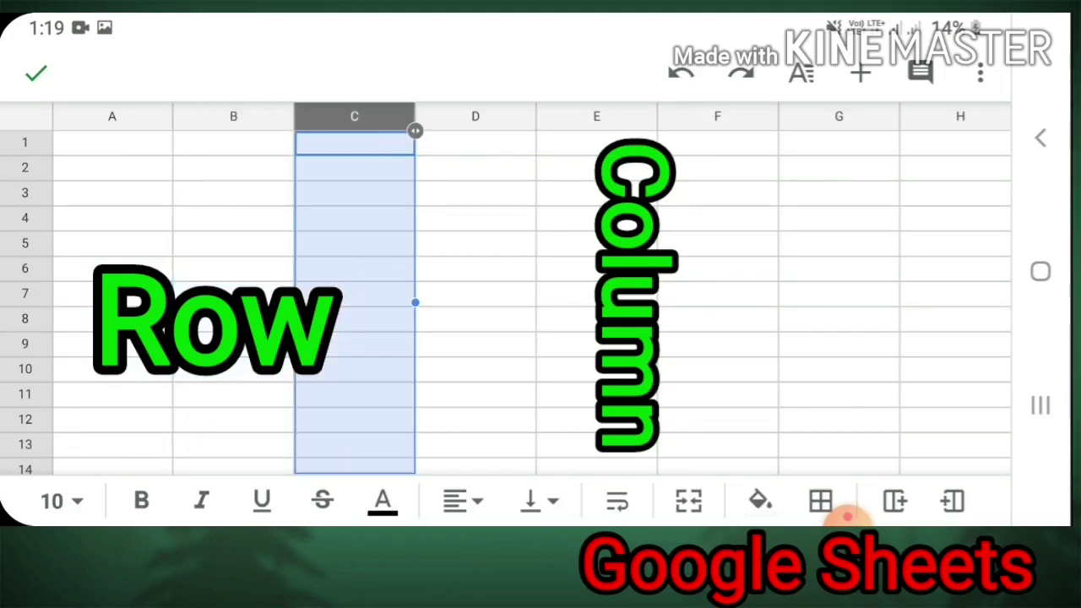
pyautogui.click(596, 243)
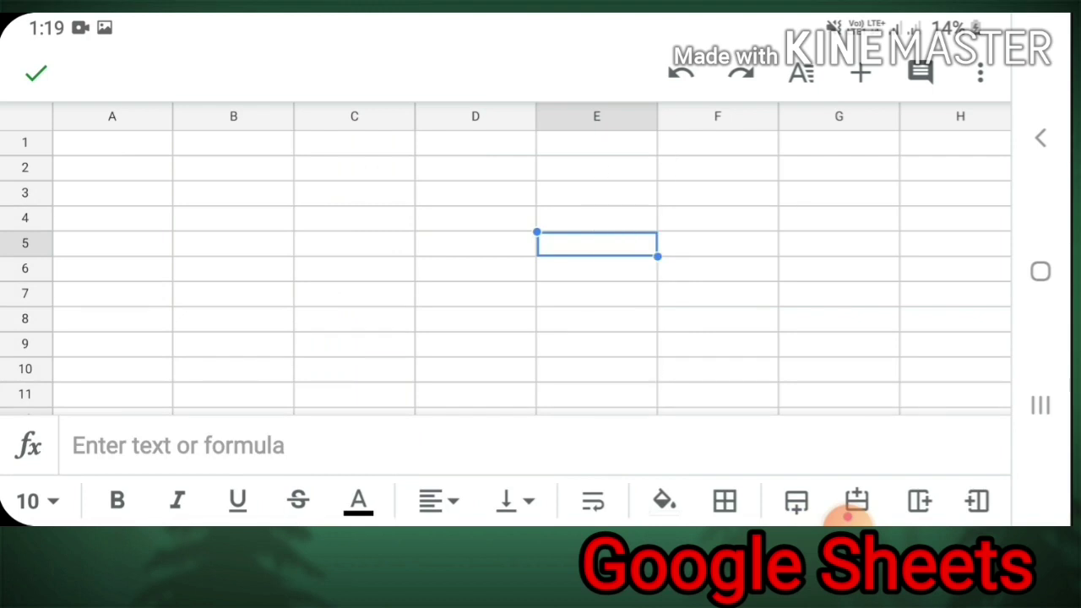
pyautogui.click(112, 143)
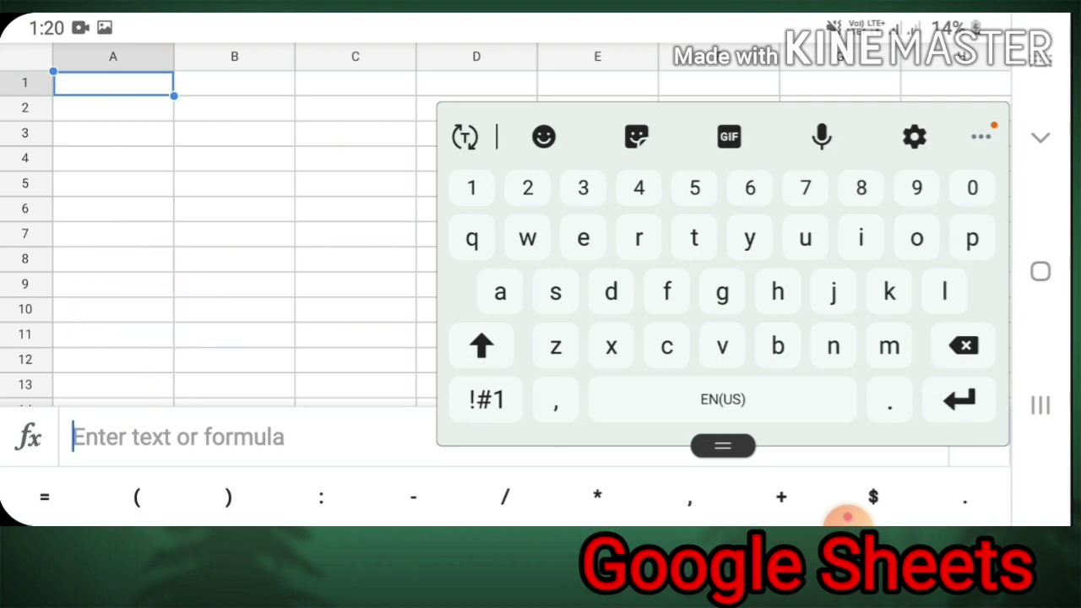
# - Type 'Sararaswati Shishu Vidya Mandir' into A1, removing the extra space before Mandir
pyautogui.press('shift')
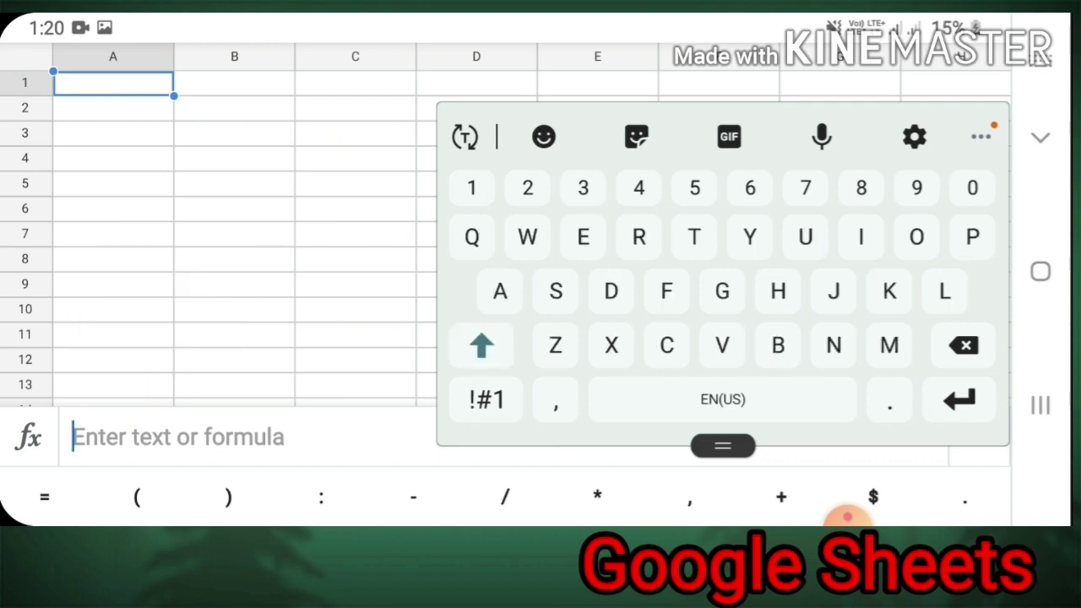
pyautogui.write('Sarara')
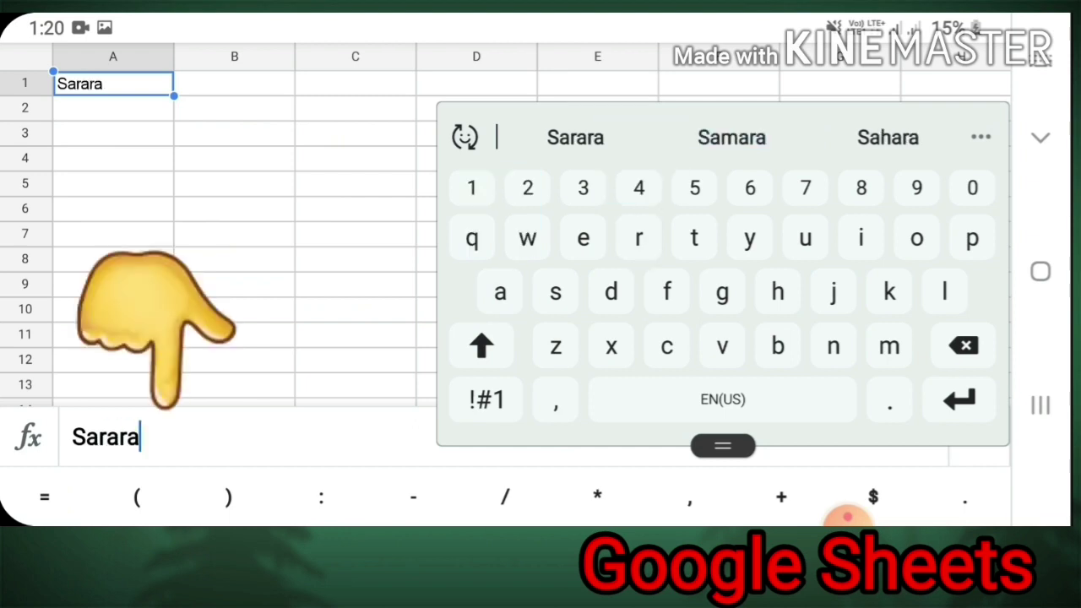
pyautogui.write('swati')
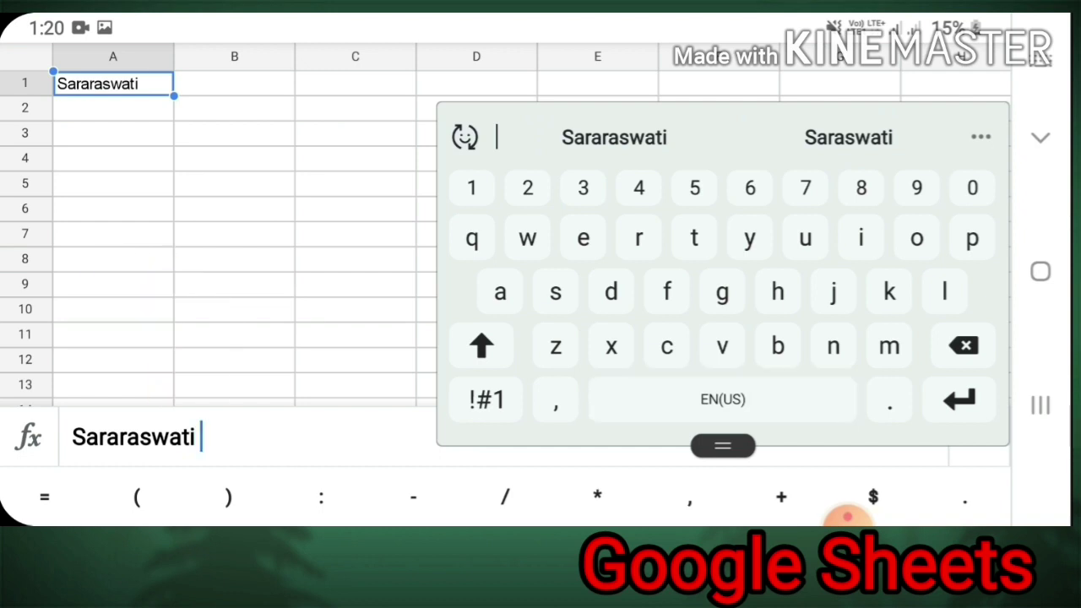
pyautogui.write(' S')
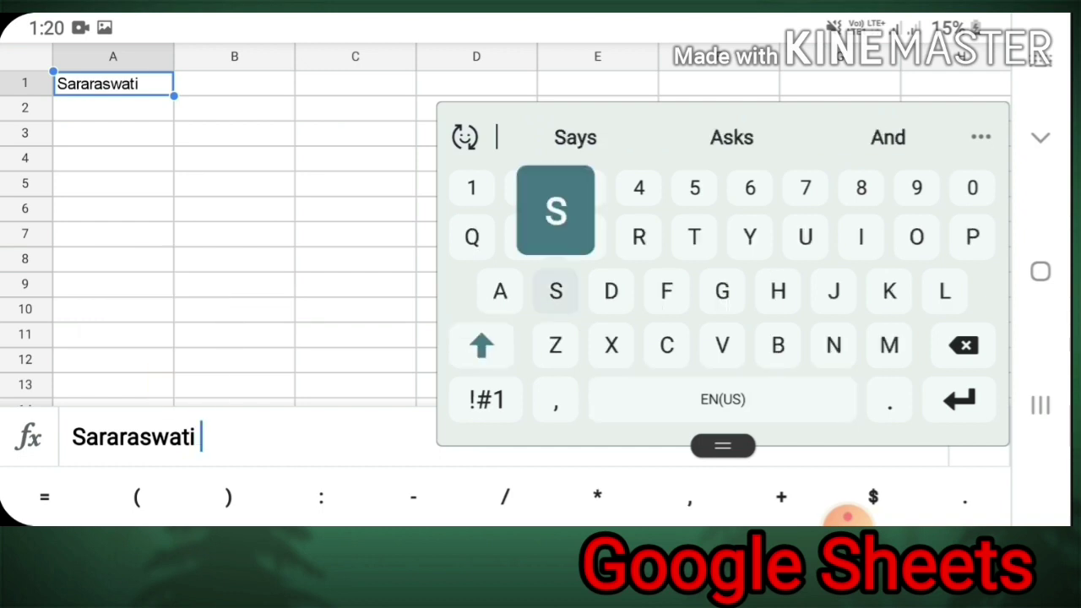
pyautogui.write('hishu')
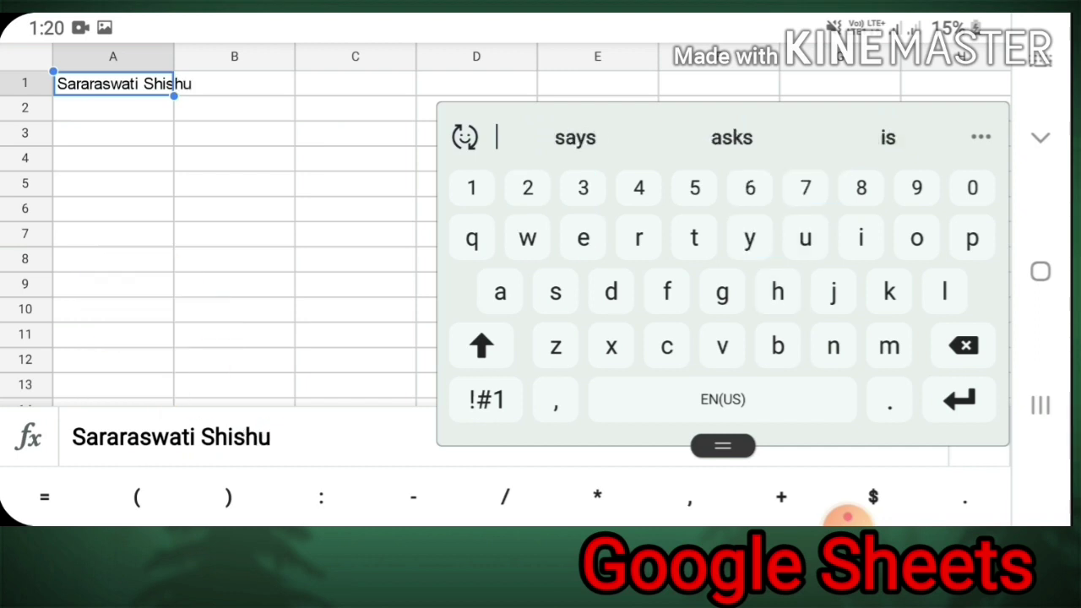
pyautogui.press('shift')
pyautogui.write('Vi')
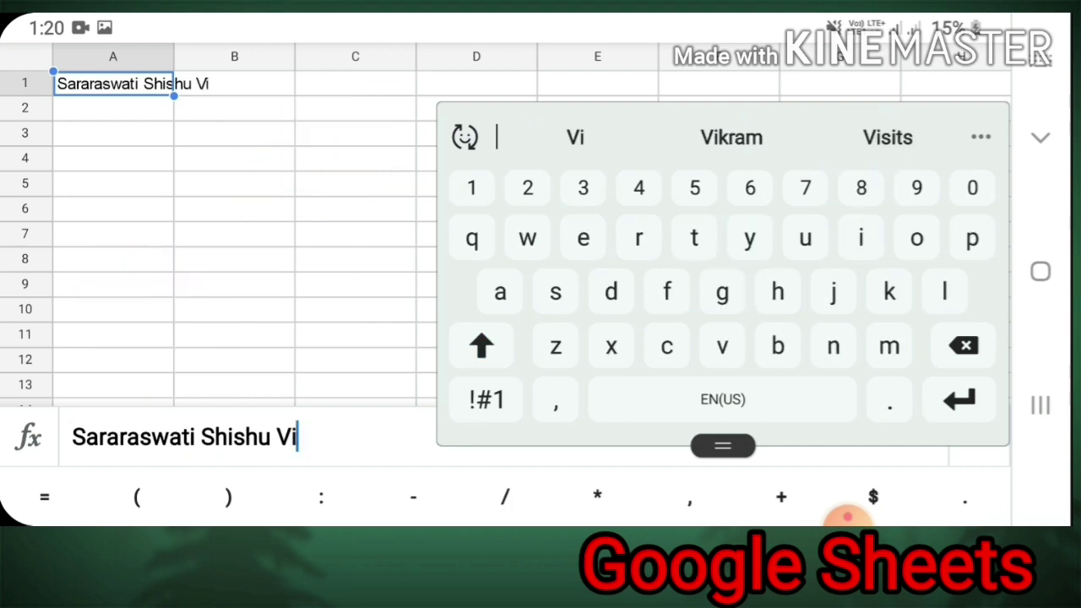
pyautogui.write('dya')
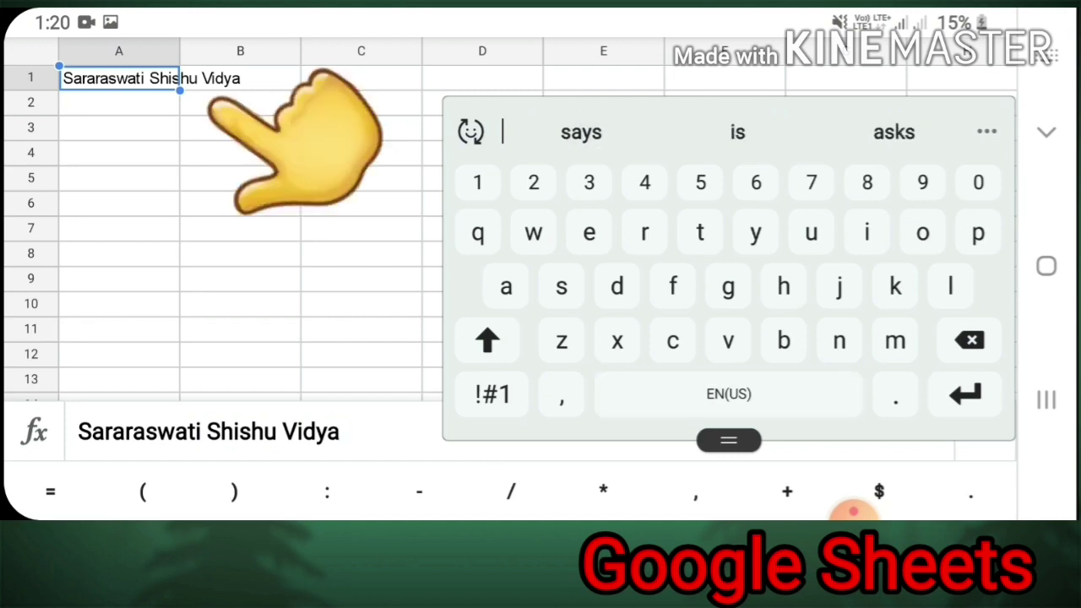
pyautogui.click(487, 339)
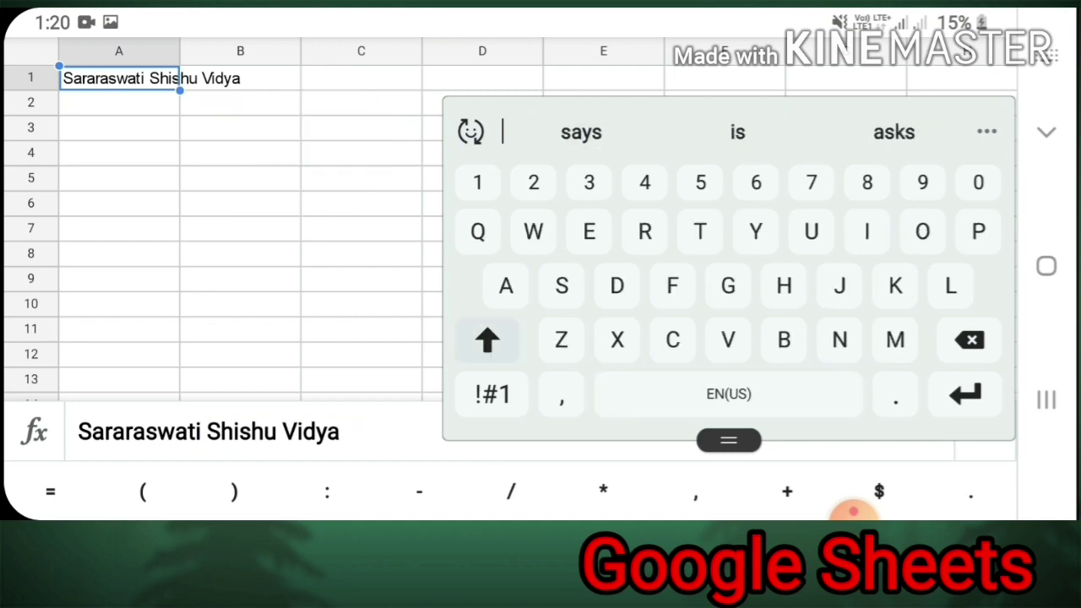
pyautogui.write('  Ma')
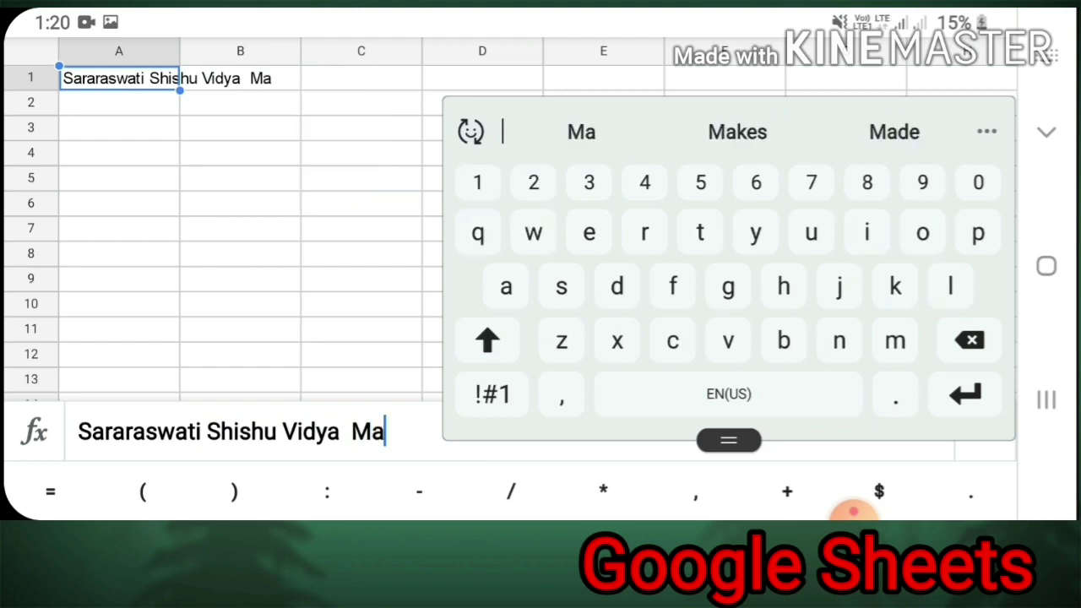
pyautogui.write('nd')
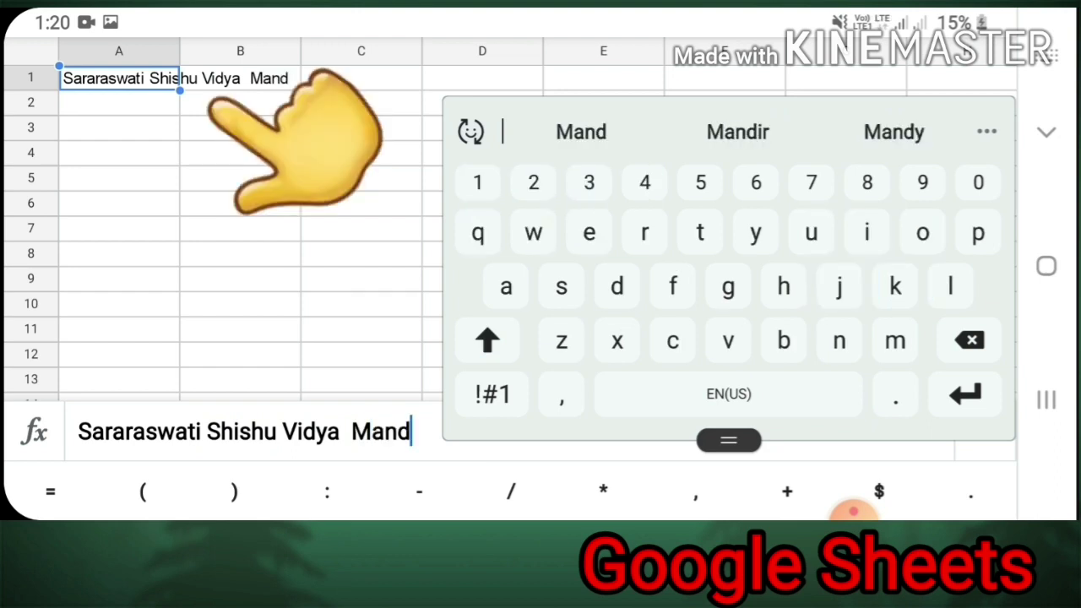
pyautogui.write('ir')
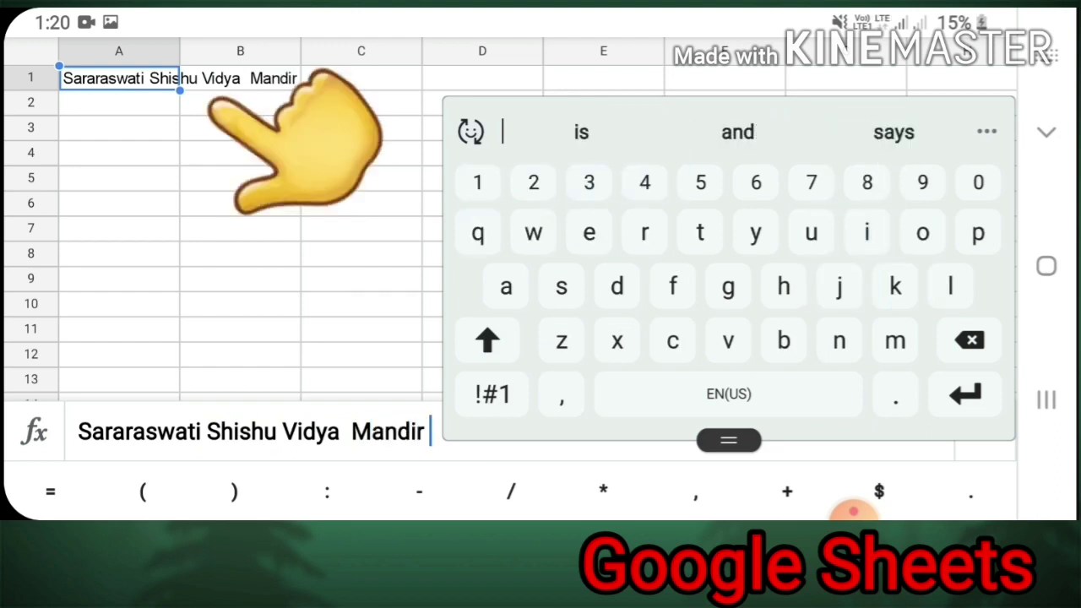
pyautogui.click(351, 432)
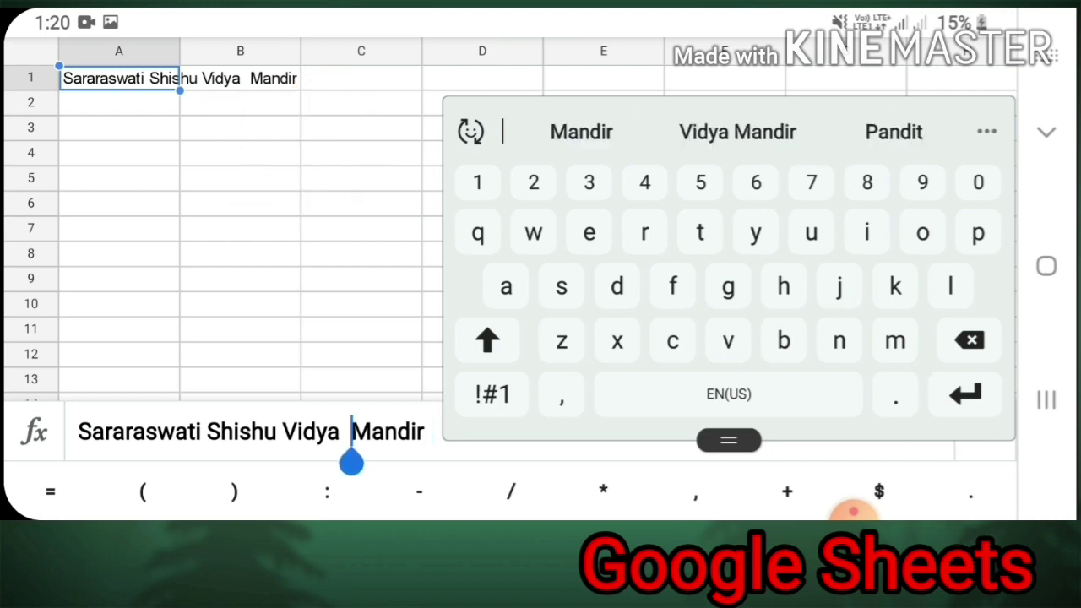
pyautogui.press('BackSpace')
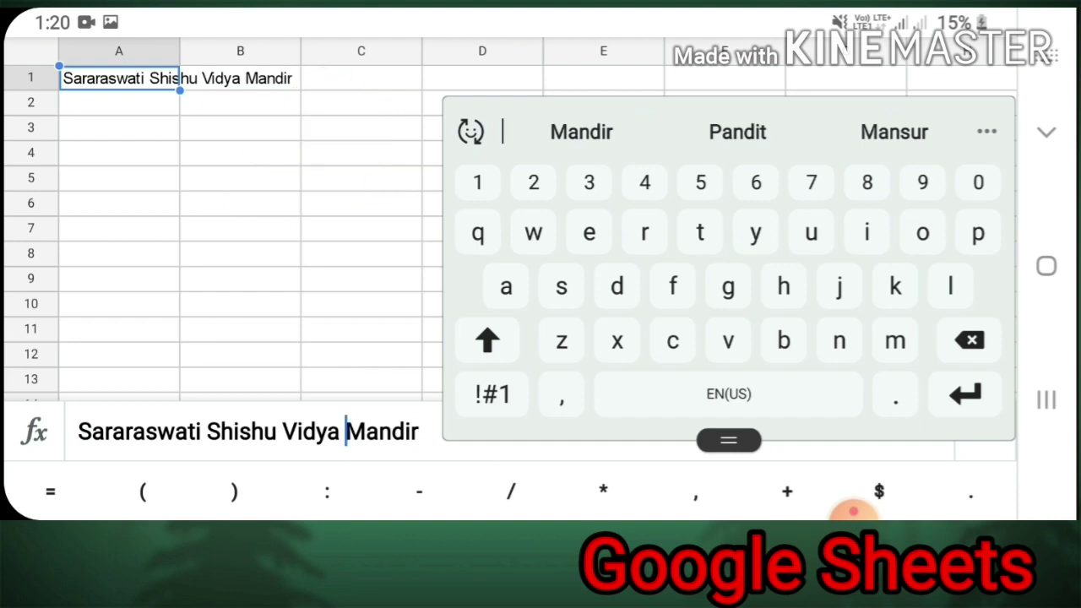
pyautogui.press('Return')
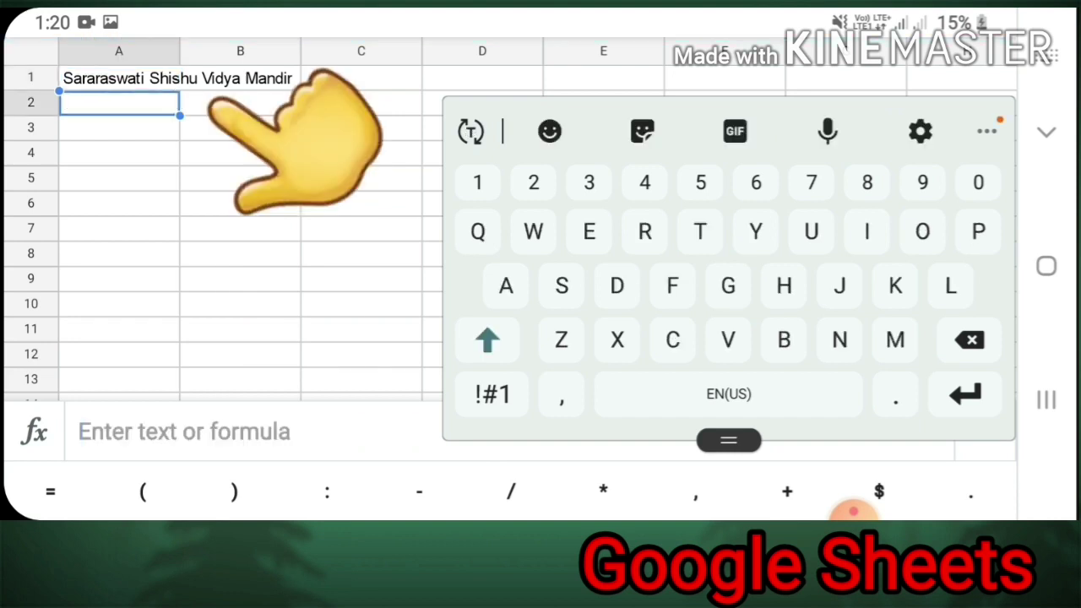
# - Enter 'Nayabazar, Cuttack' in A2, 'Class - 1, Sub - Math' in A3 and '1st Unit Exam' in A4
pyautogui.write('Nayabaz')
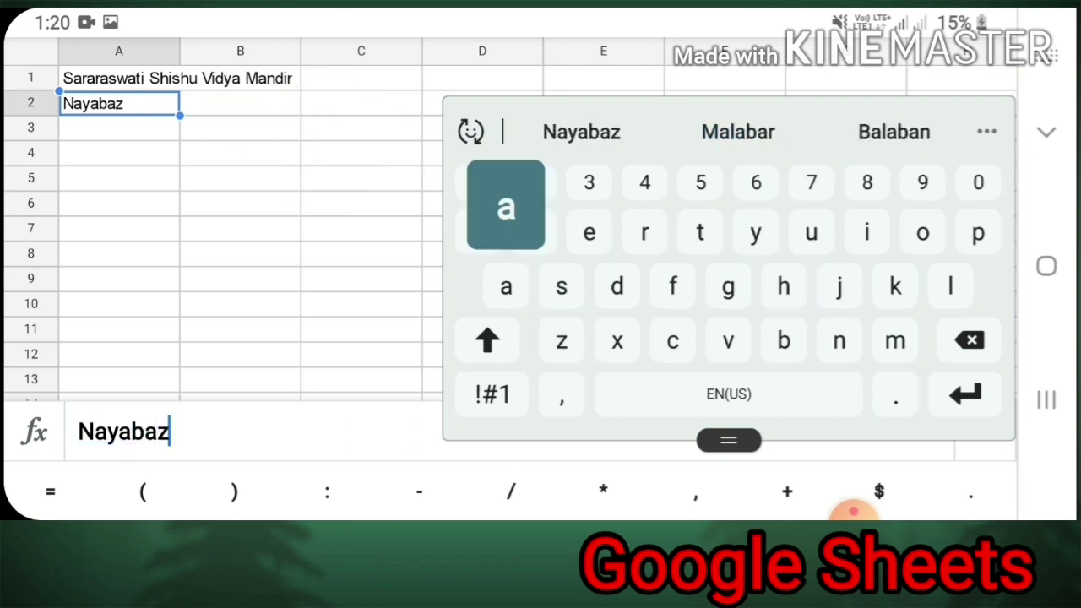
pyautogui.write('ar')
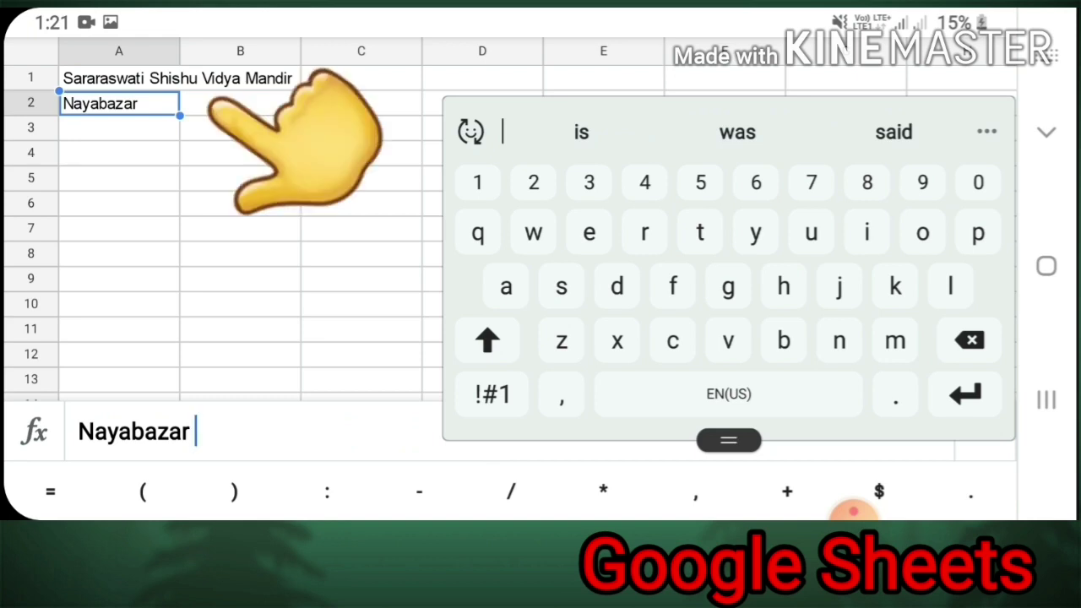
pyautogui.write(' ,')
pyautogui.press('shift')
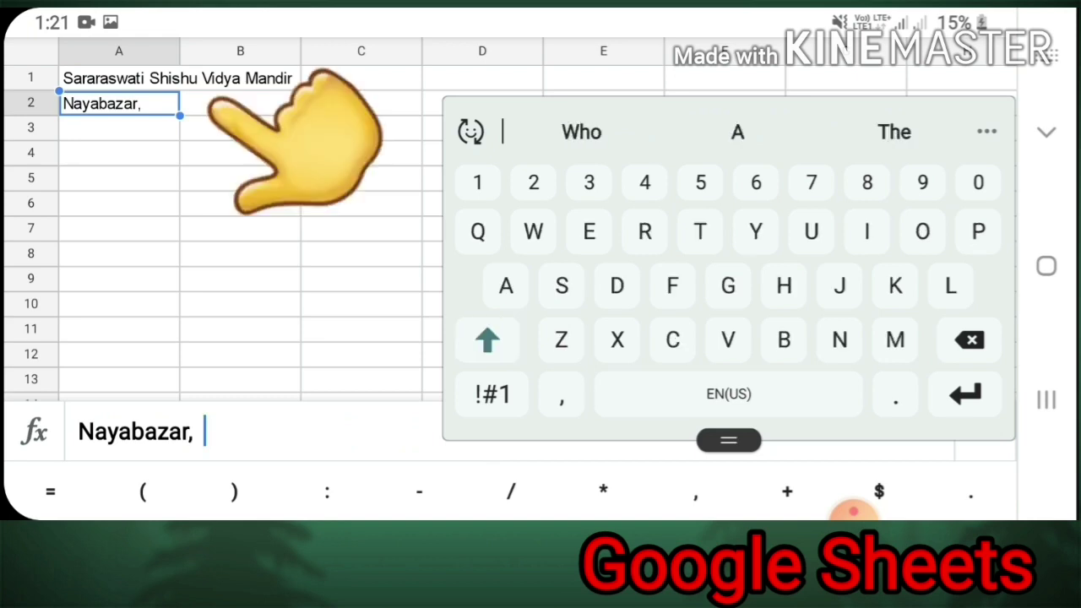
pyautogui.write('Cuttack')
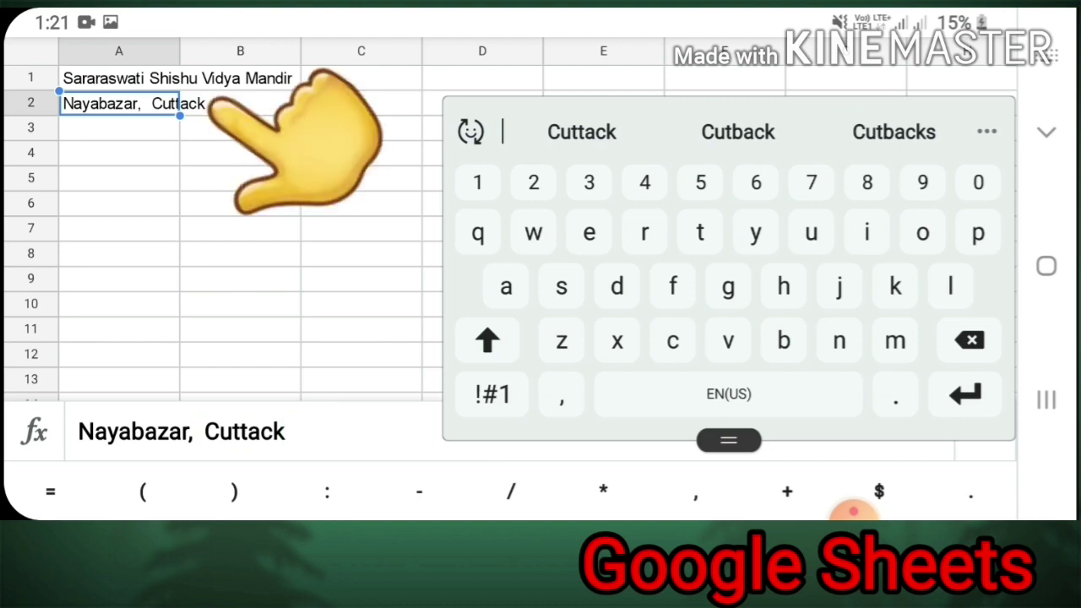
pyautogui.press('Return')
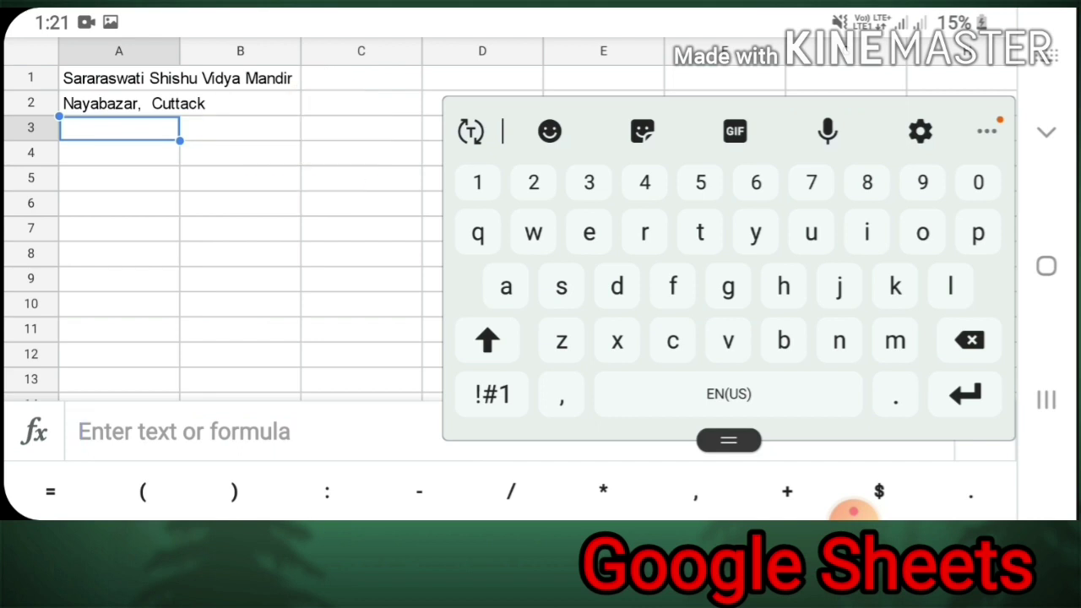
pyautogui.write('Cl')
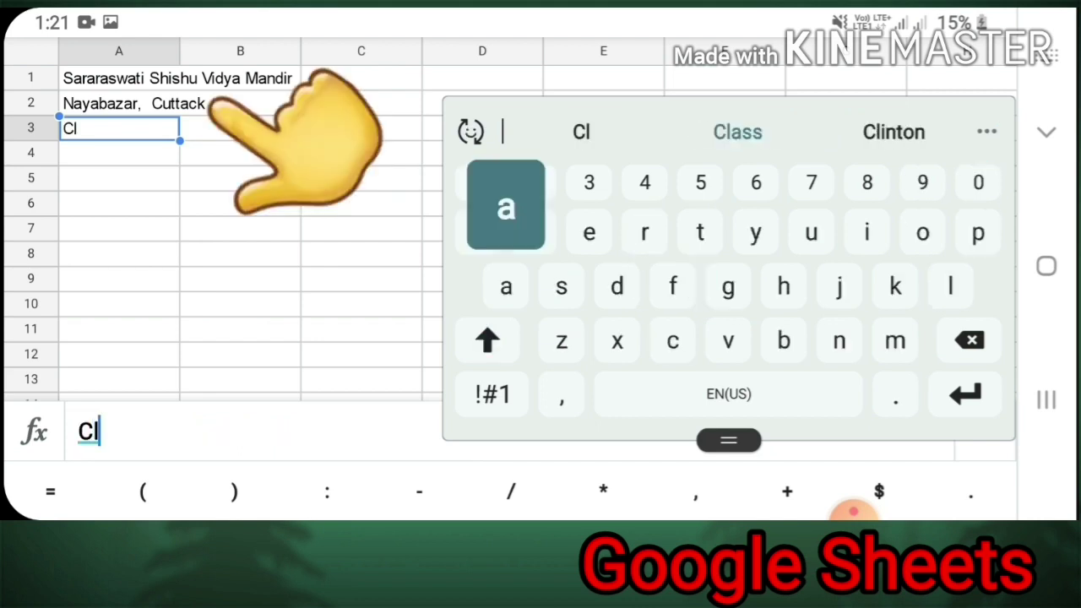
pyautogui.write('ass - 1, Sub - Math')
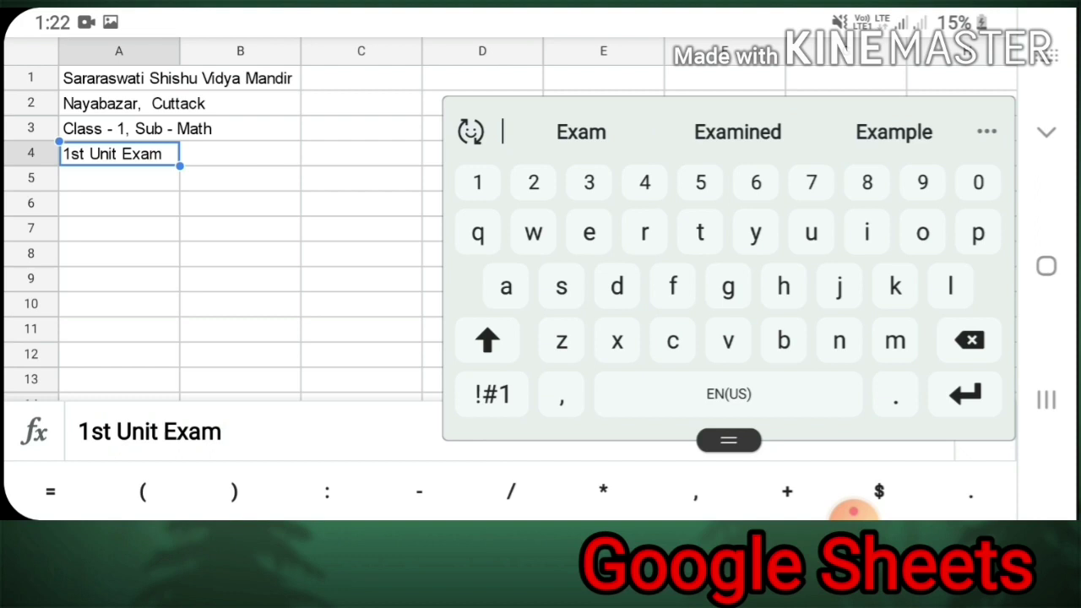
pyautogui.press('Return')
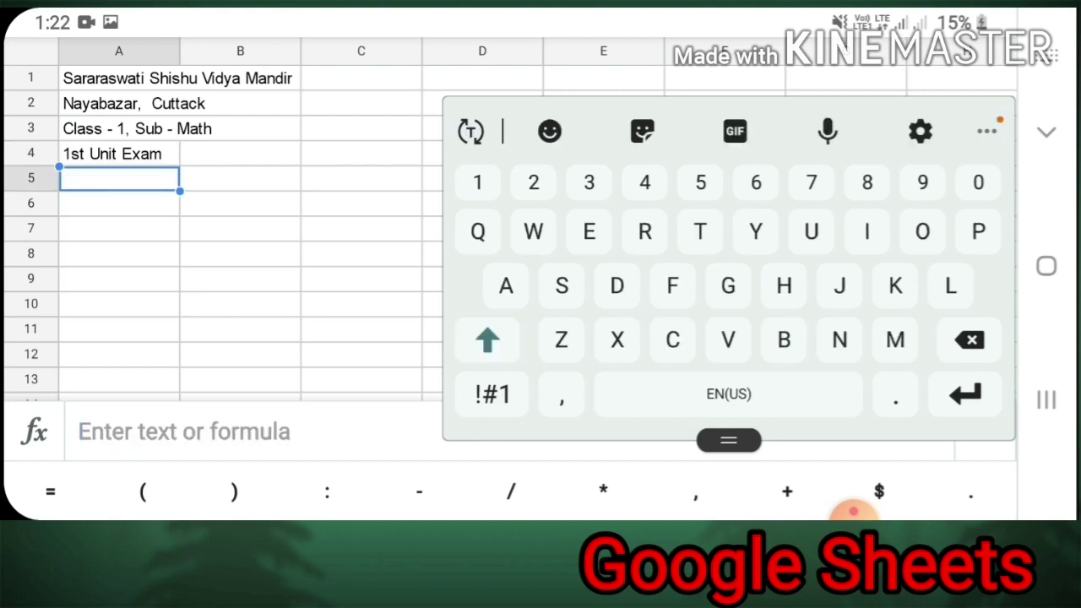
# - Type the headings 'Roll No.', 'Name' and 'Marks' into A5, B5 and C5
pyautogui.write('Ro')
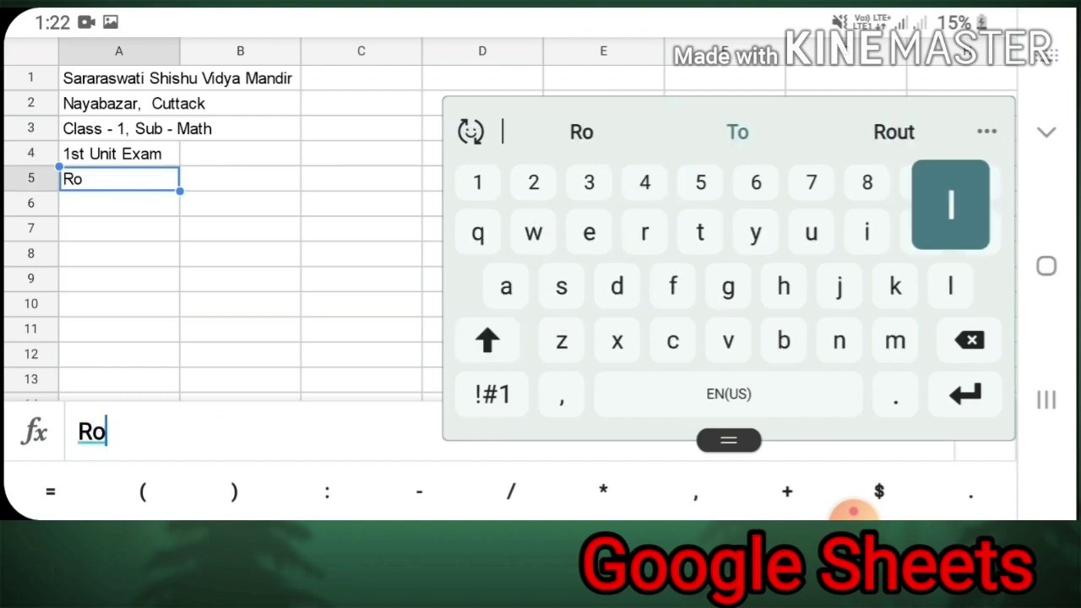
pyautogui.write('ll')
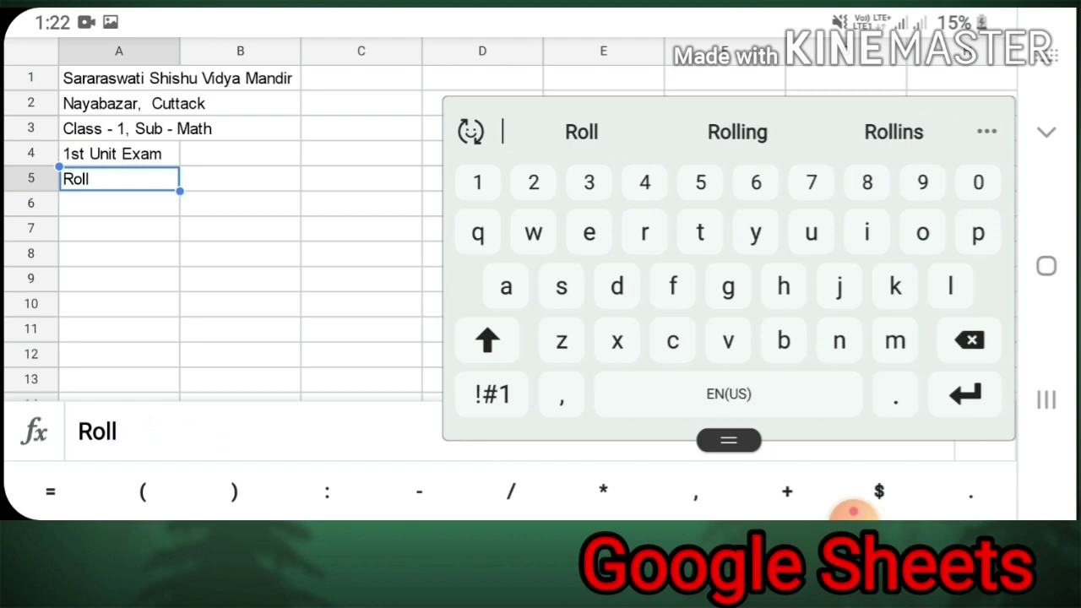
pyautogui.write(' No')
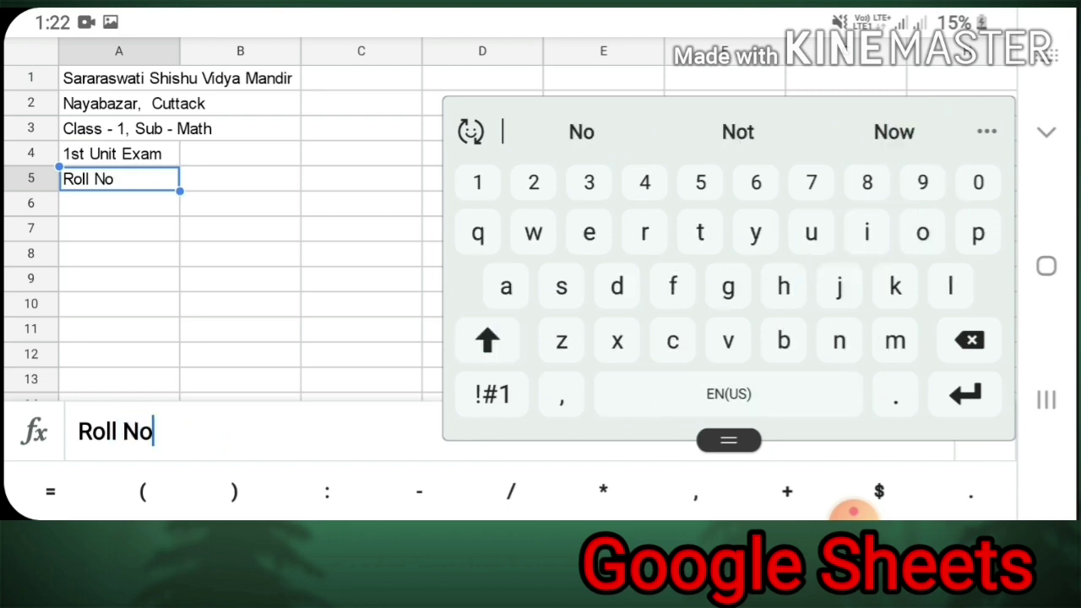
pyautogui.write('.')
pyautogui.click(240, 204)
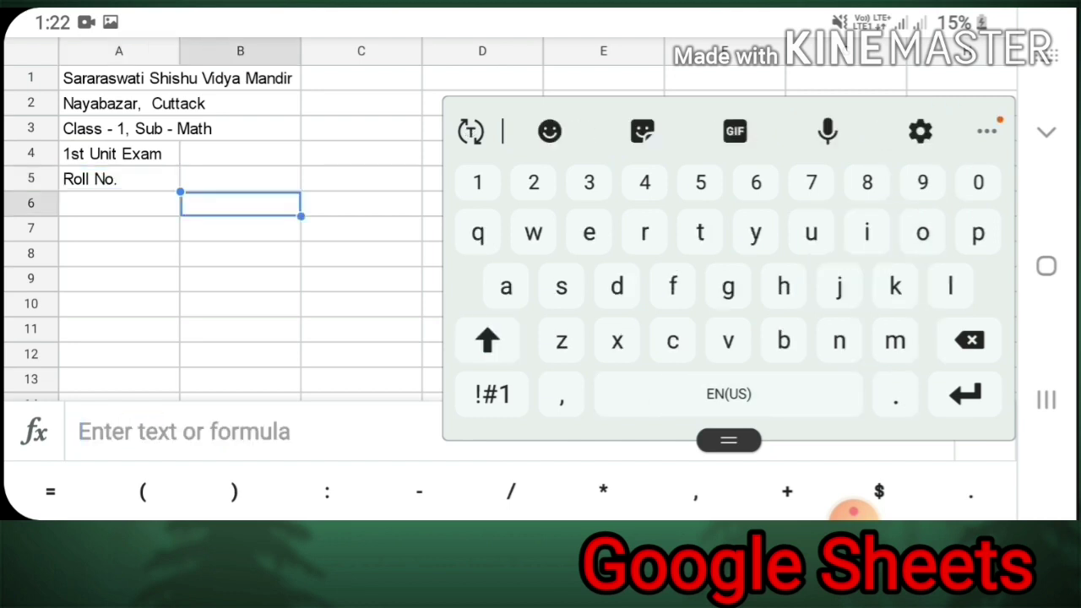
pyautogui.click(240, 178)
pyautogui.click(487, 339)
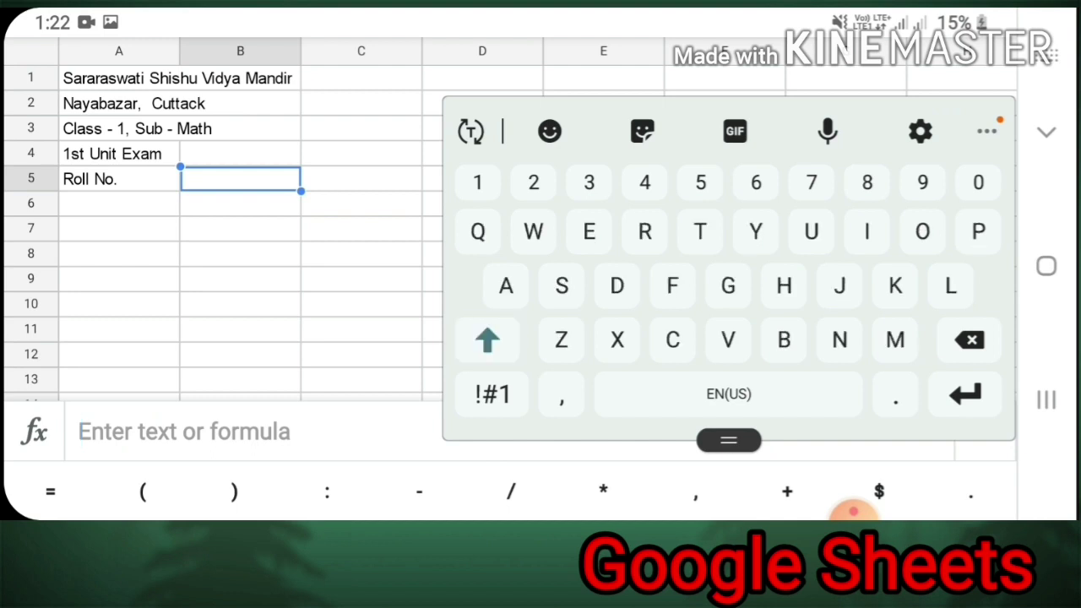
pyautogui.write('Name')
pyautogui.click(361, 178)
pyautogui.click(487, 340)
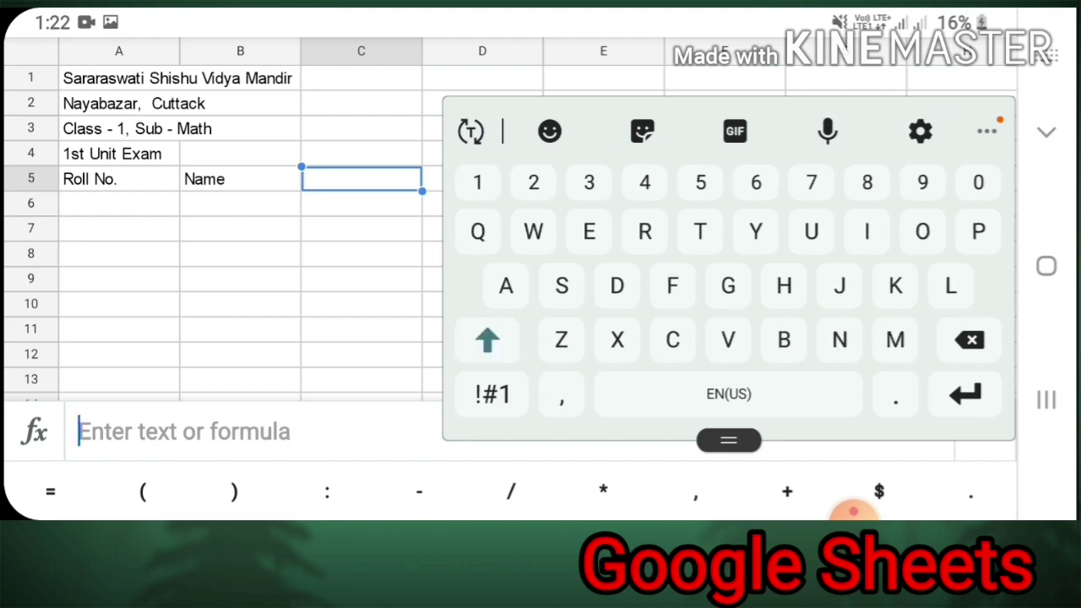
pyautogui.write('Mat')
pyautogui.press('BackSpace')
pyautogui.write('rks')
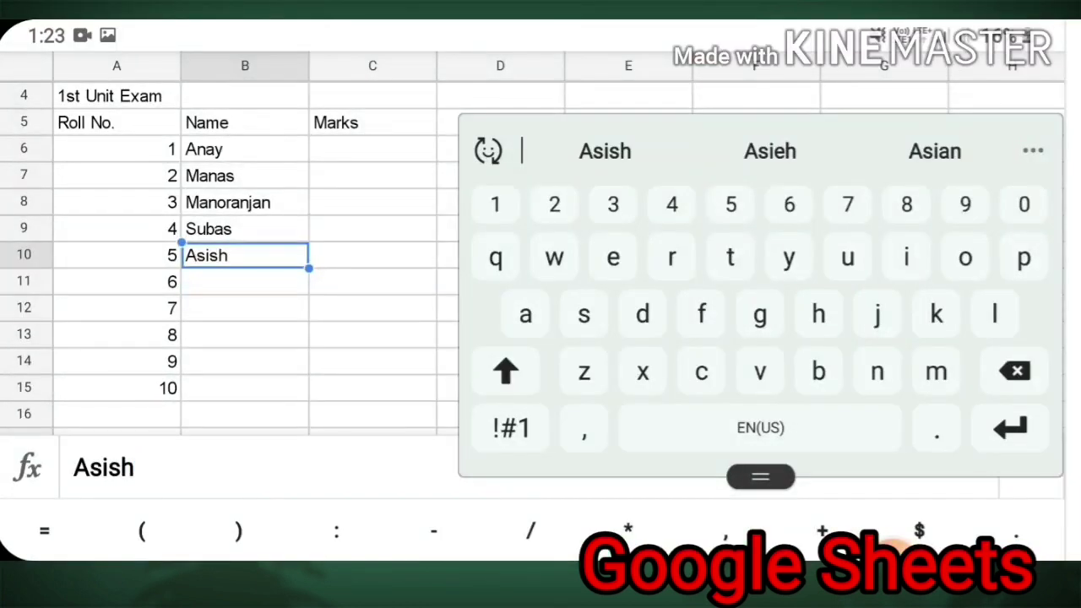
# - Fill C6:C10 with marks 25, 23, 22, 24 and 19, then select an empty cell below
pyautogui.click(372, 149)
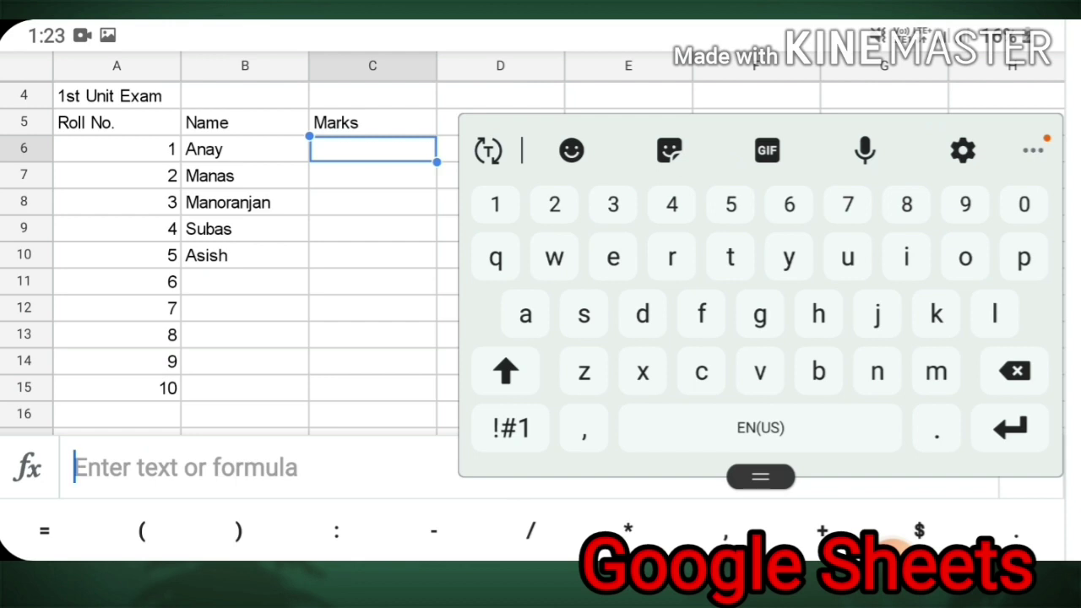
pyautogui.write('2')
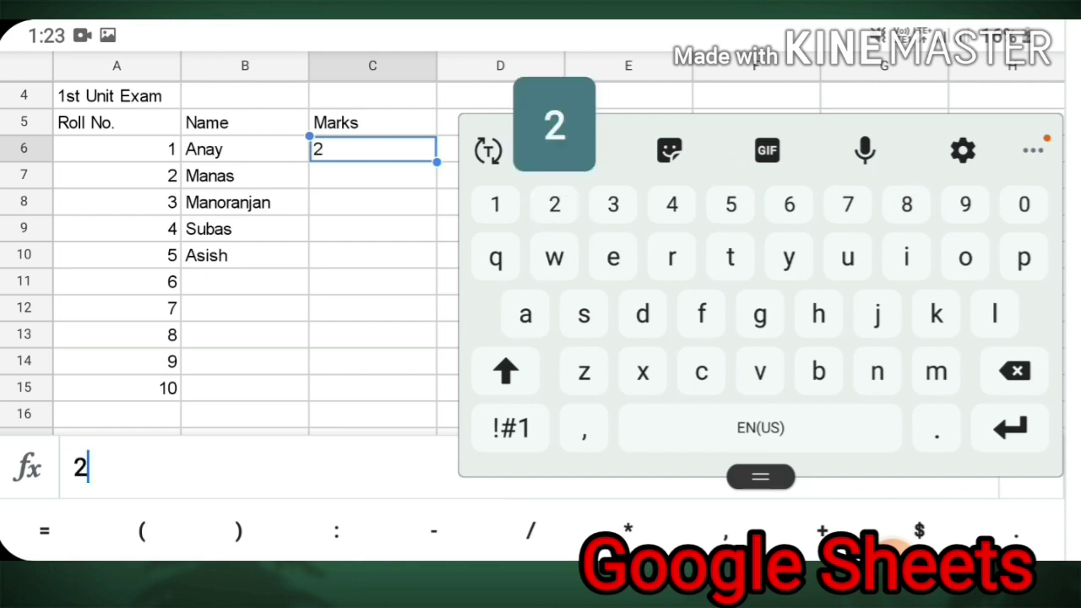
pyautogui.write('5')
pyautogui.press('Return')
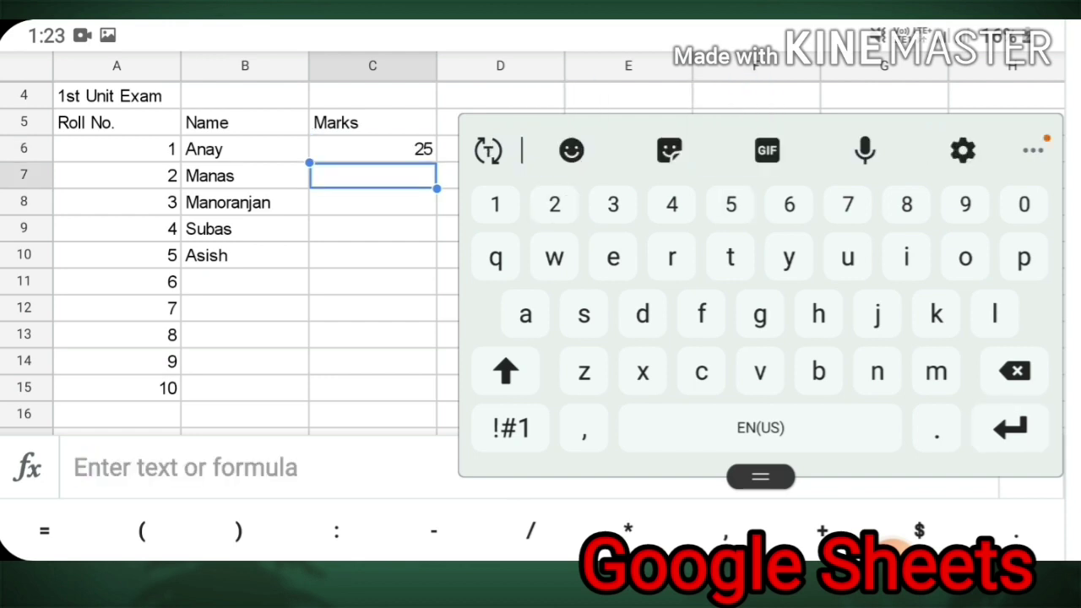
pyautogui.click(372, 360)
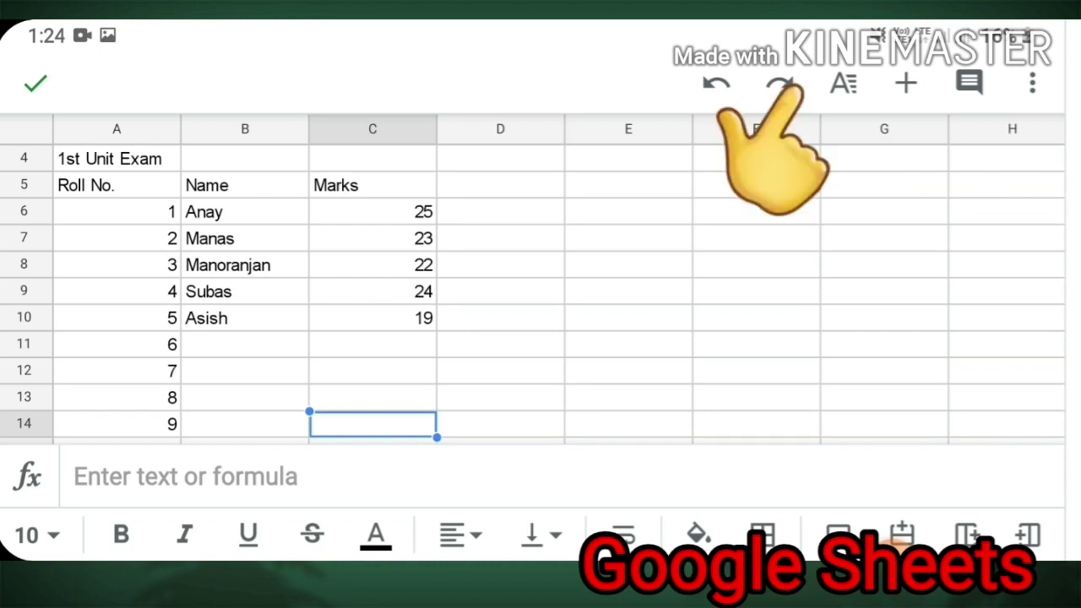
# - Turn on Bold for empty cell C14 through the text format panel
pyautogui.click(844, 82)
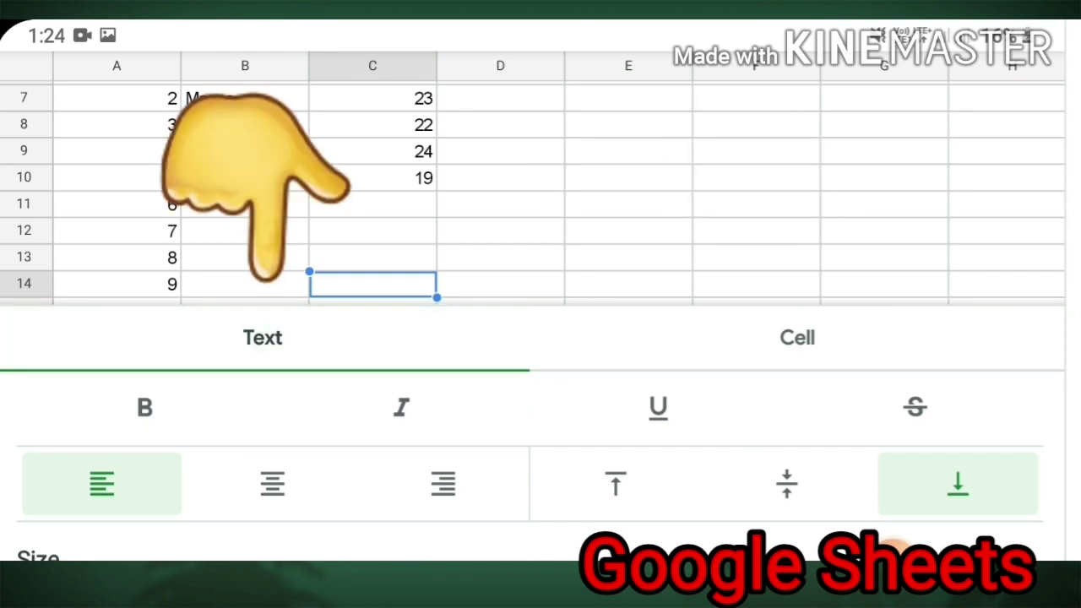
pyautogui.press('Escape')
pyautogui.scroll(-5, 541, 293)
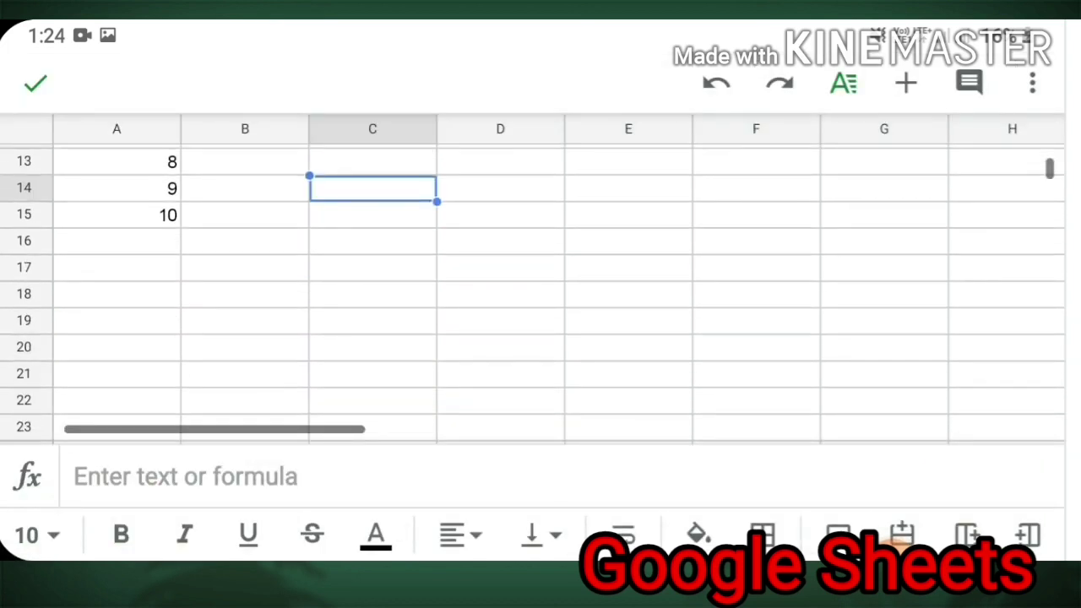
pyautogui.click(843, 83)
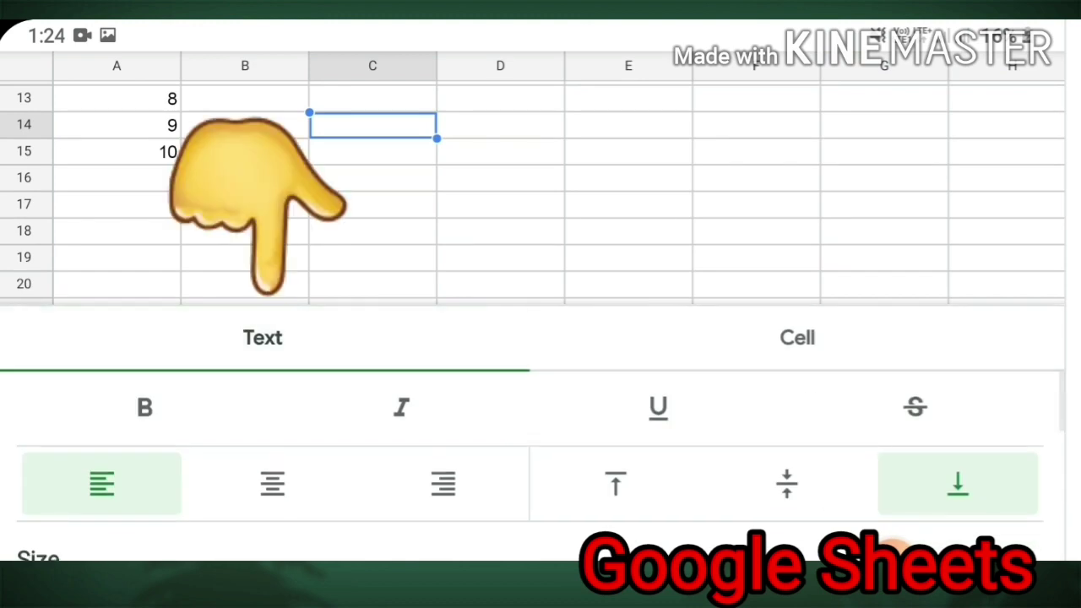
pyautogui.click(145, 407)
pyautogui.press('Escape')
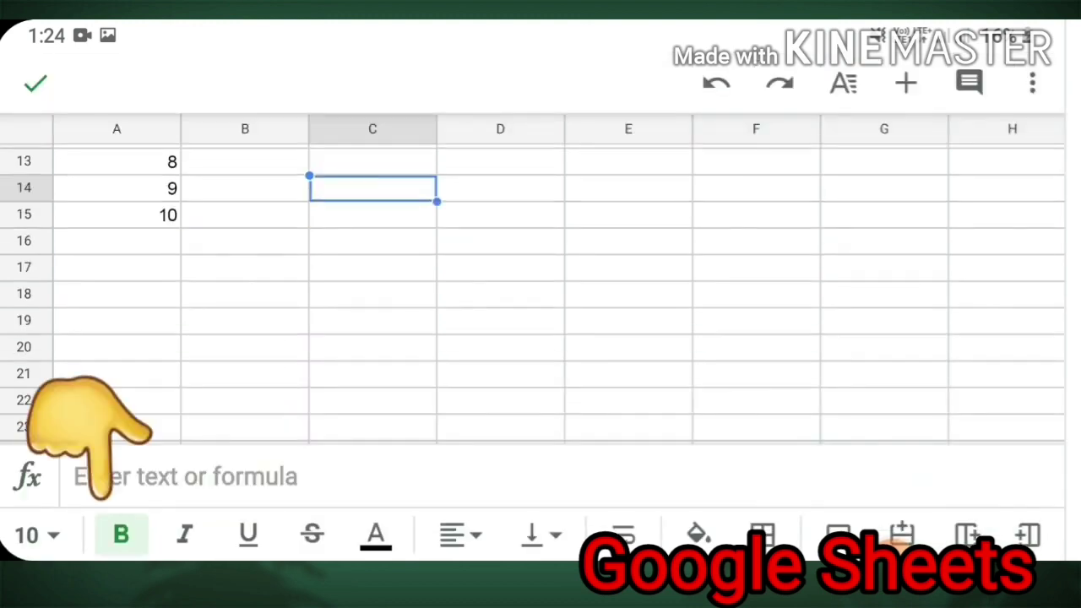
pyautogui.scroll(5, 540, 293)
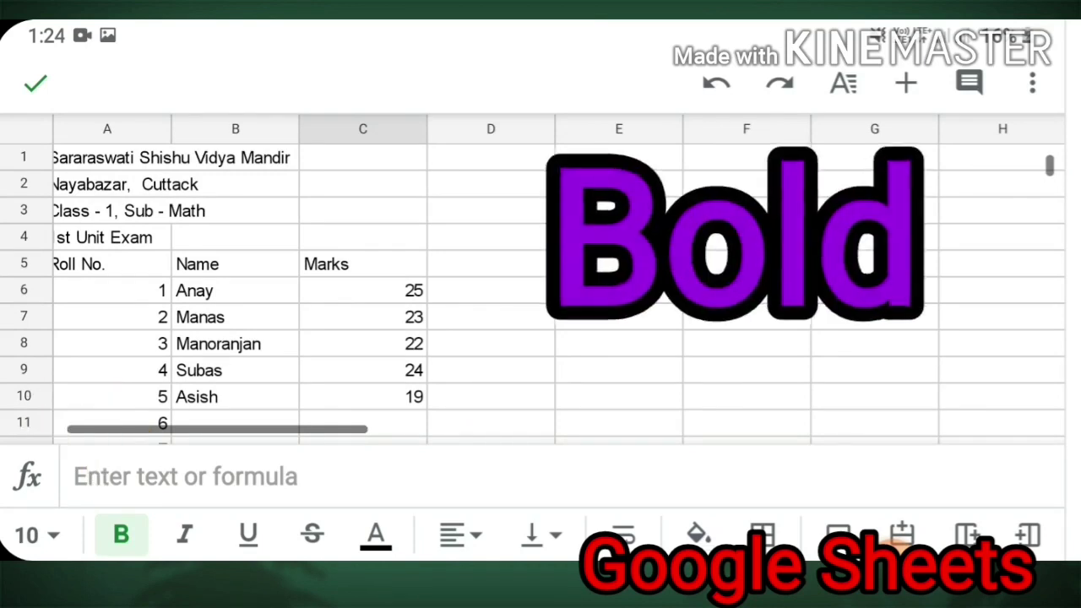
# - Select A1:D5 and apply bold to the school title lines and column headings
pyautogui.click(114, 157)
pyautogui.moveTo(179, 171); pyautogui.dragTo(180, 277)
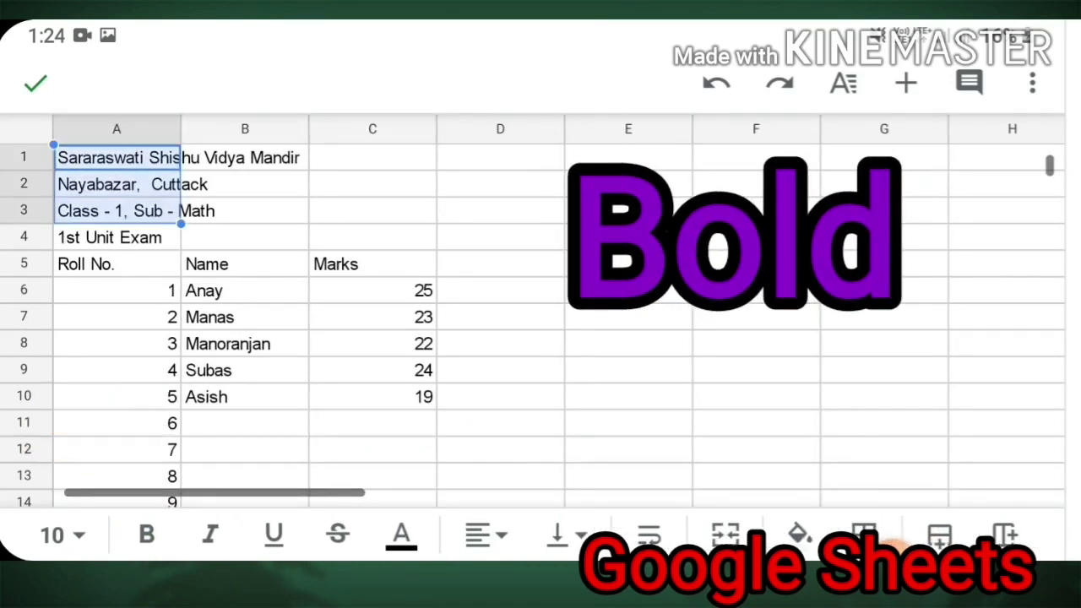
pyautogui.moveTo(180, 277); pyautogui.dragTo(564, 277)
pyautogui.click(843, 82)
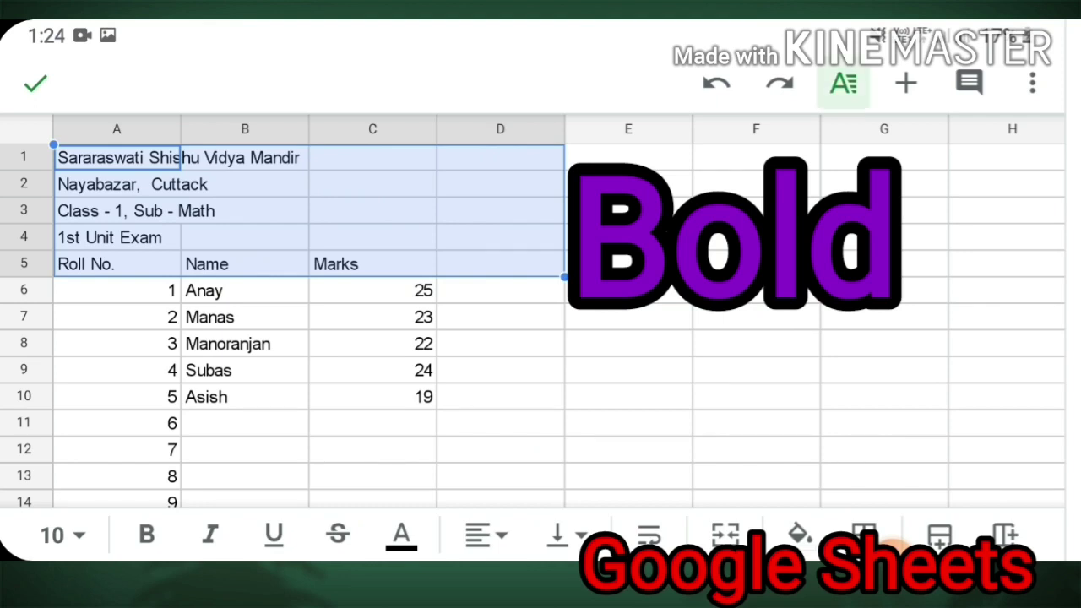
pyautogui.click(145, 408)
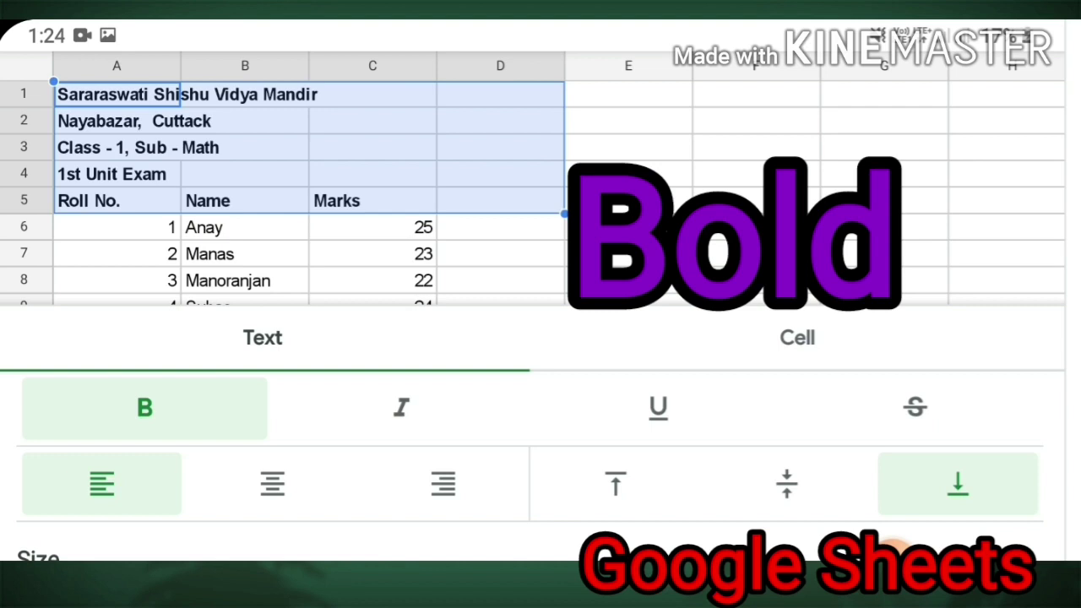
pyautogui.click(145, 407)
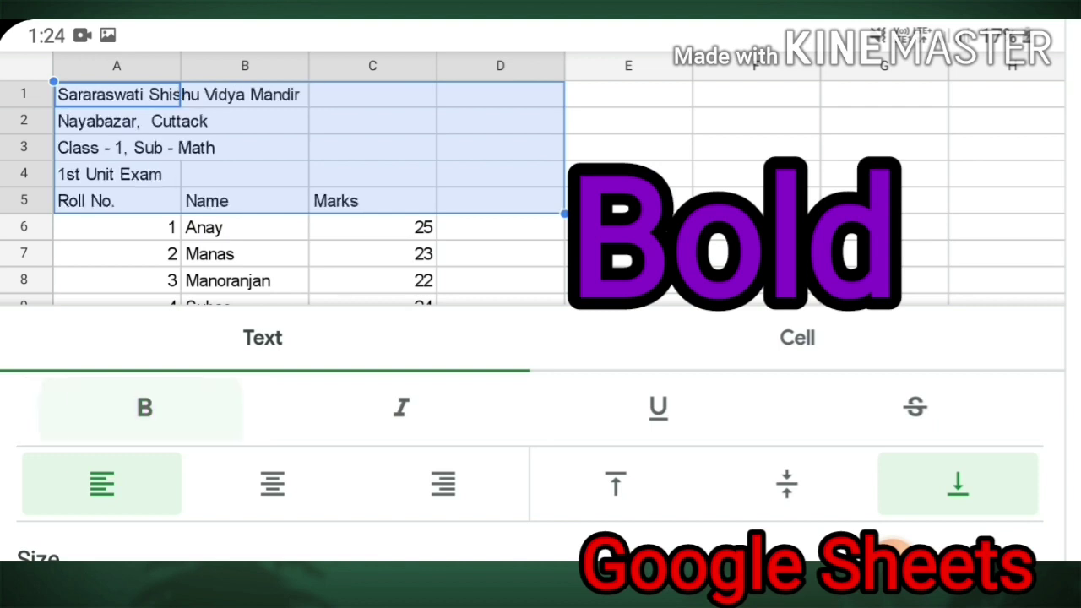
pyautogui.click(144, 408)
pyautogui.click(144, 408)
pyautogui.click(145, 408)
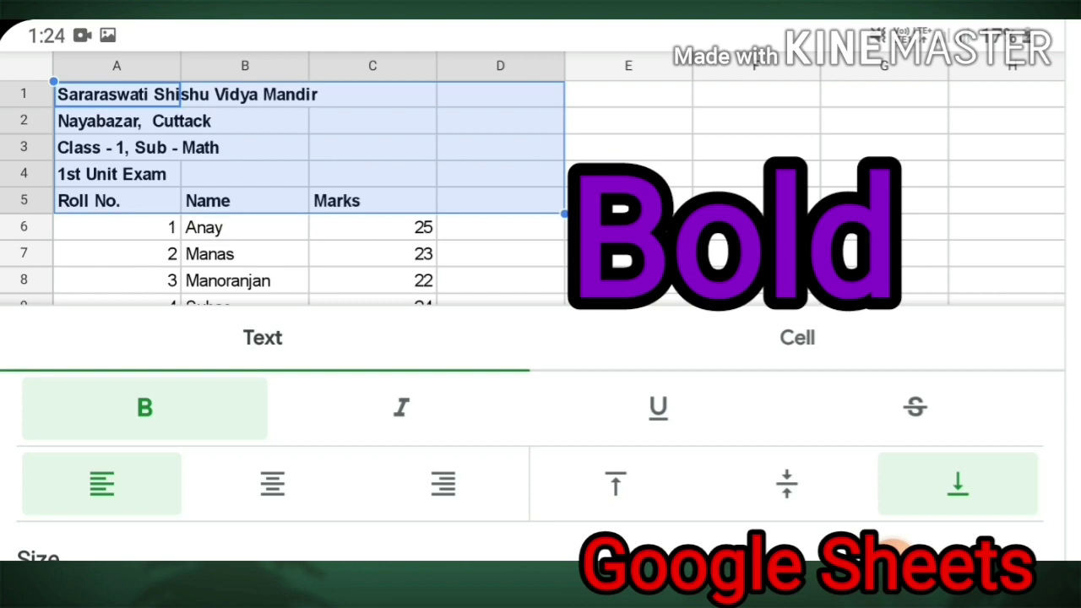
pyautogui.scroll(-3, 541, 464)
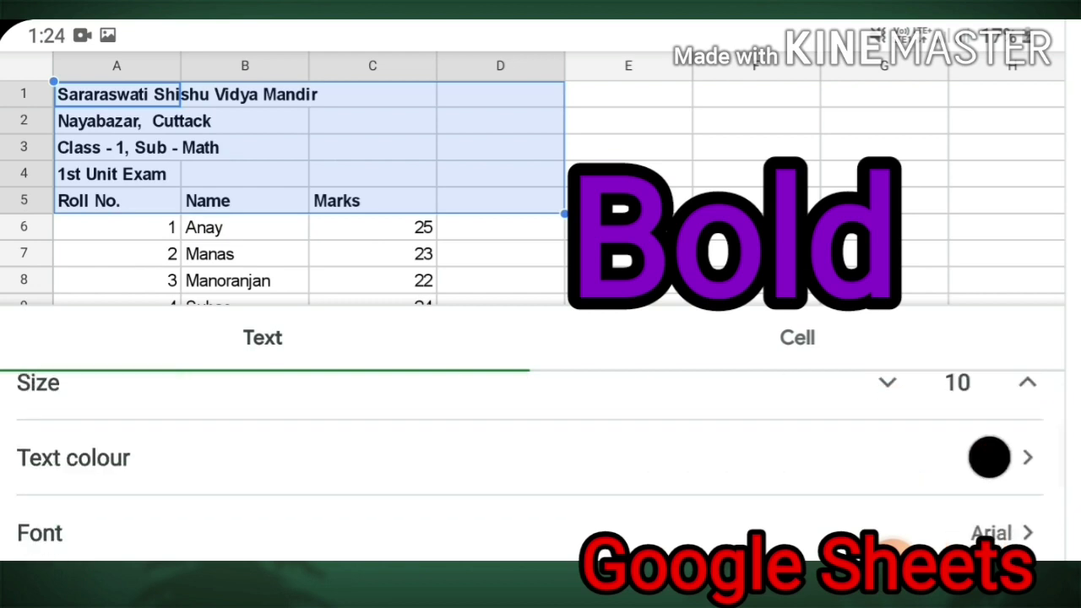
# - Raise the school header and Roll No., Name, Marks headings from size 10 to 16
pyautogui.scroll(1, 541, 465)
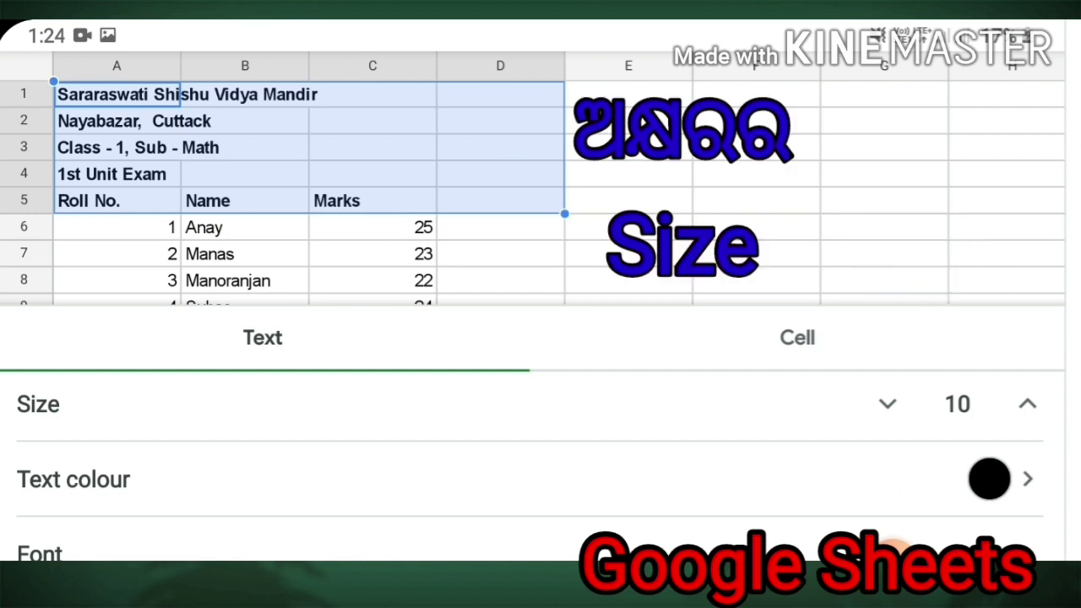
pyautogui.scroll(-1, 541, 473)
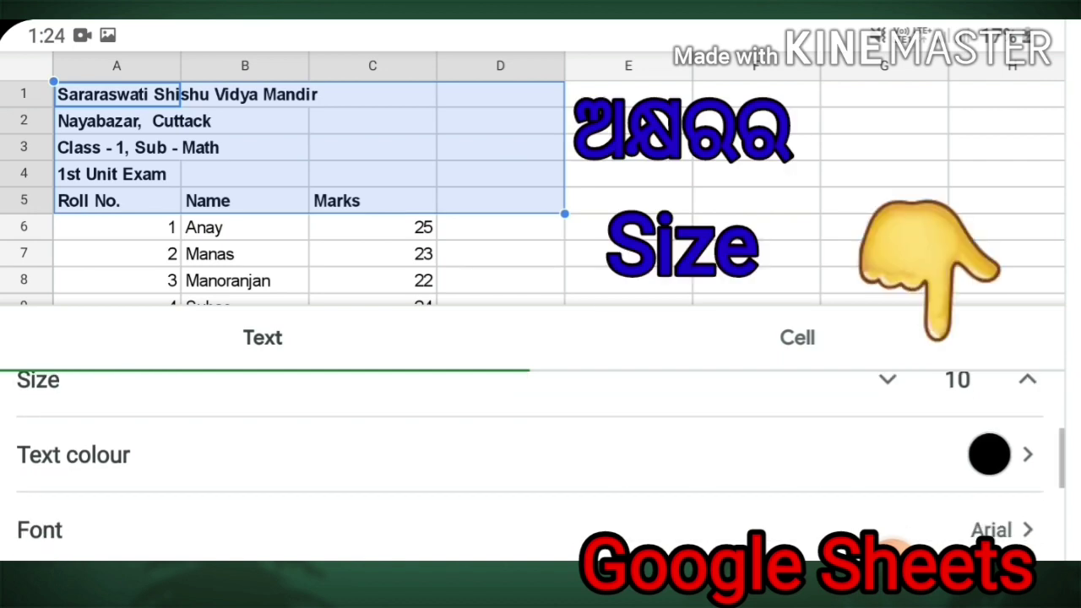
pyautogui.click(1027, 396)
pyautogui.click(1027, 396)
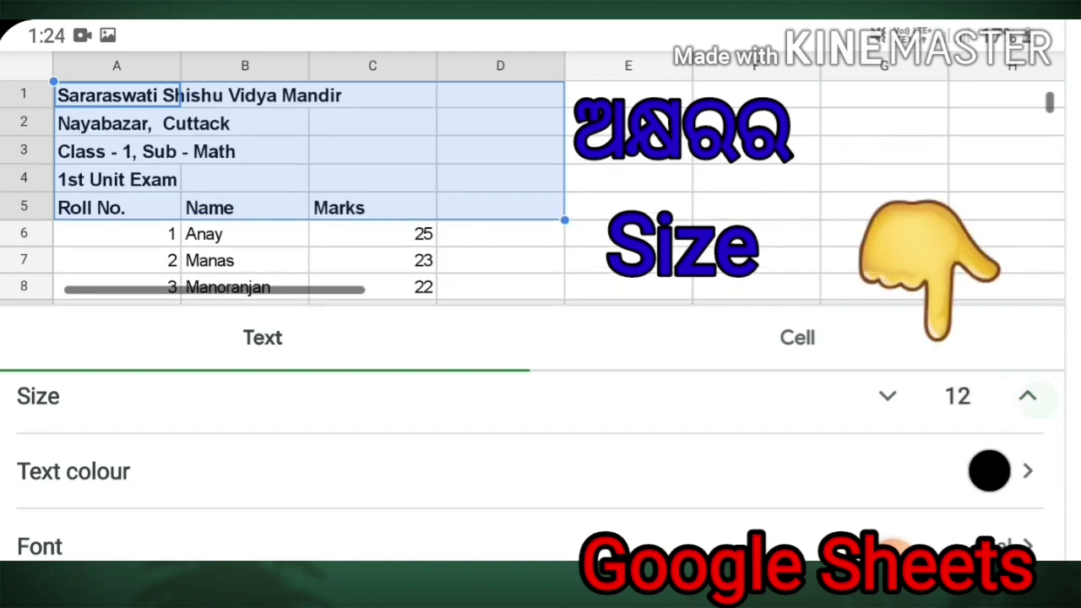
pyautogui.click(1027, 396)
pyautogui.click(1027, 396)
pyautogui.click(1027, 396)
pyautogui.click(1026, 396)
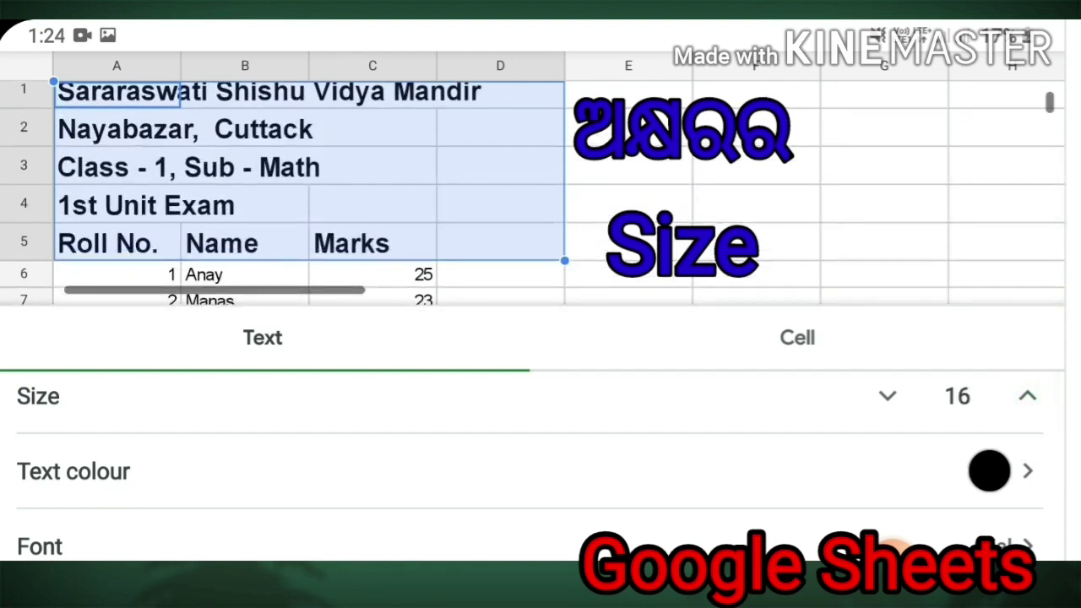
pyautogui.press('Escape')
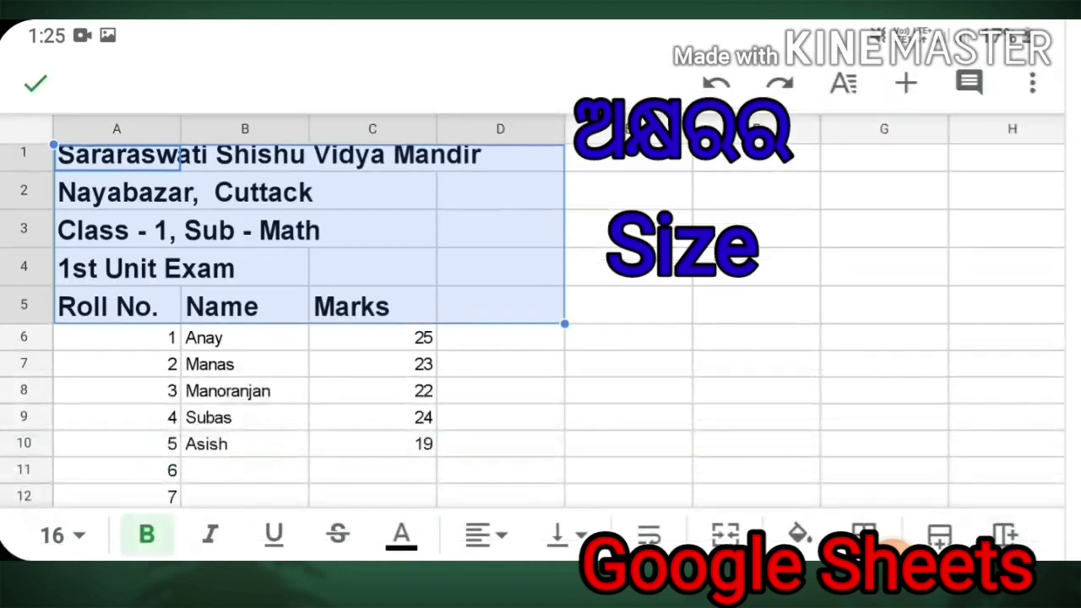
pyautogui.click(24, 305)
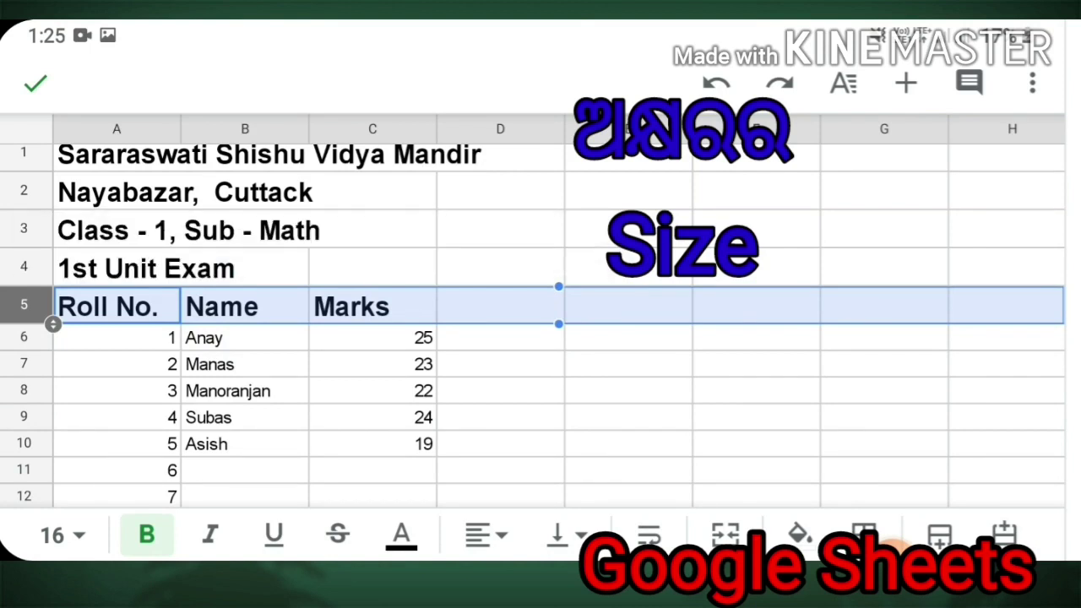
# - Reduce the Roll No., Name and Marks headings in row 5 to font size 12
pyautogui.click(24, 305)
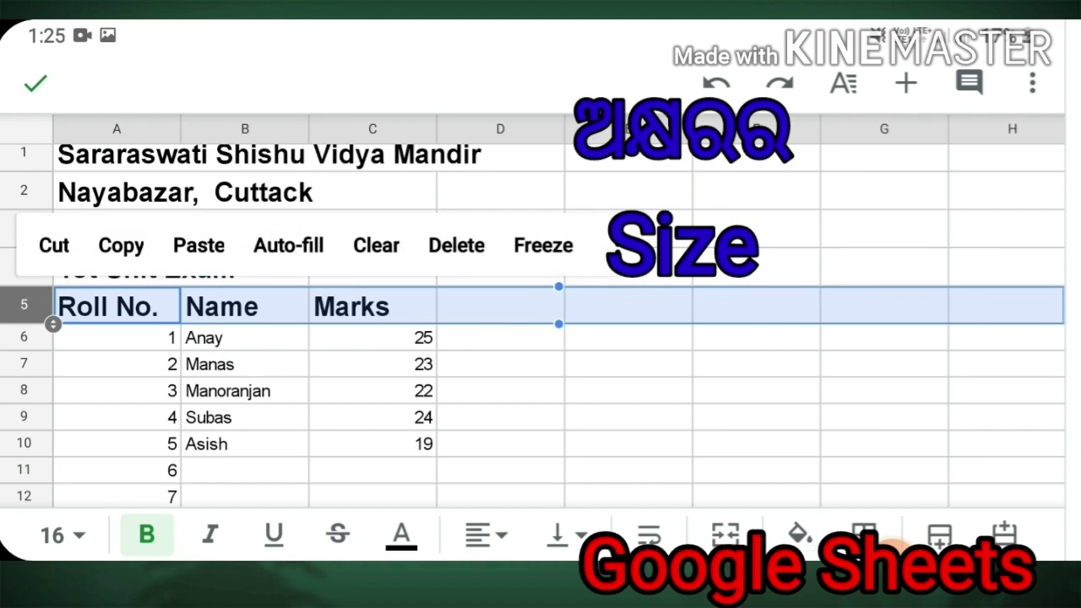
pyautogui.click(843, 82)
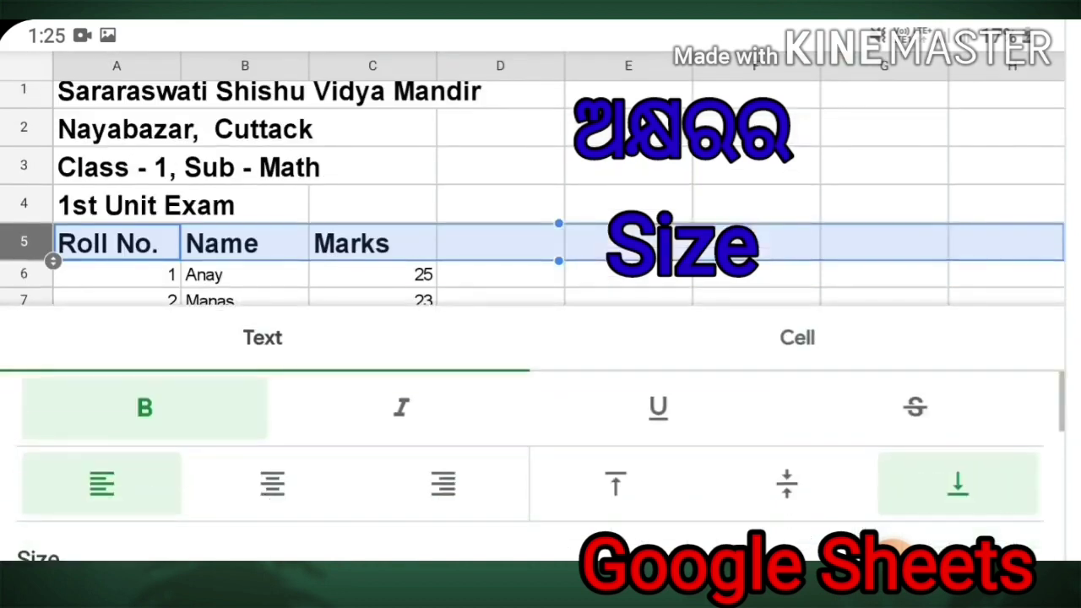
pyautogui.scroll(-2, 541, 464)
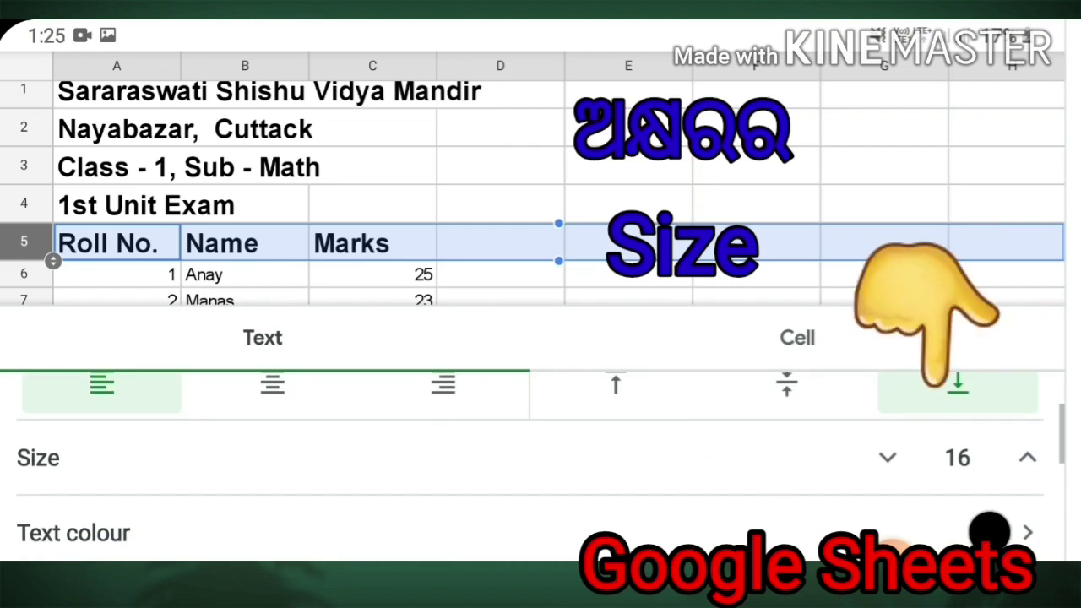
pyautogui.scroll(-2, 540, 464)
pyautogui.scroll(1, 540, 465)
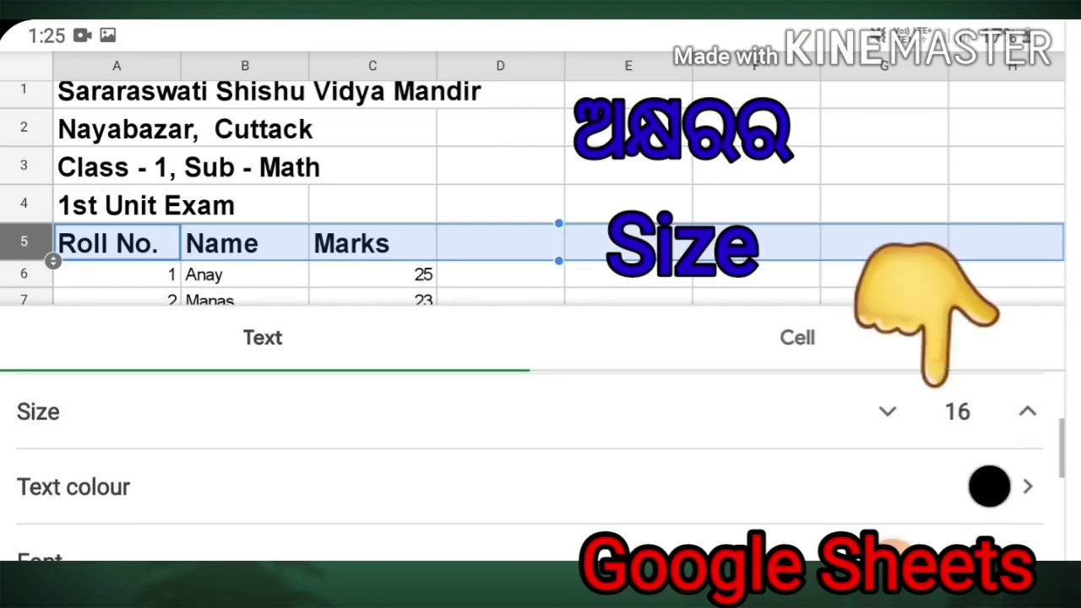
pyautogui.click(887, 448)
pyautogui.click(887, 448)
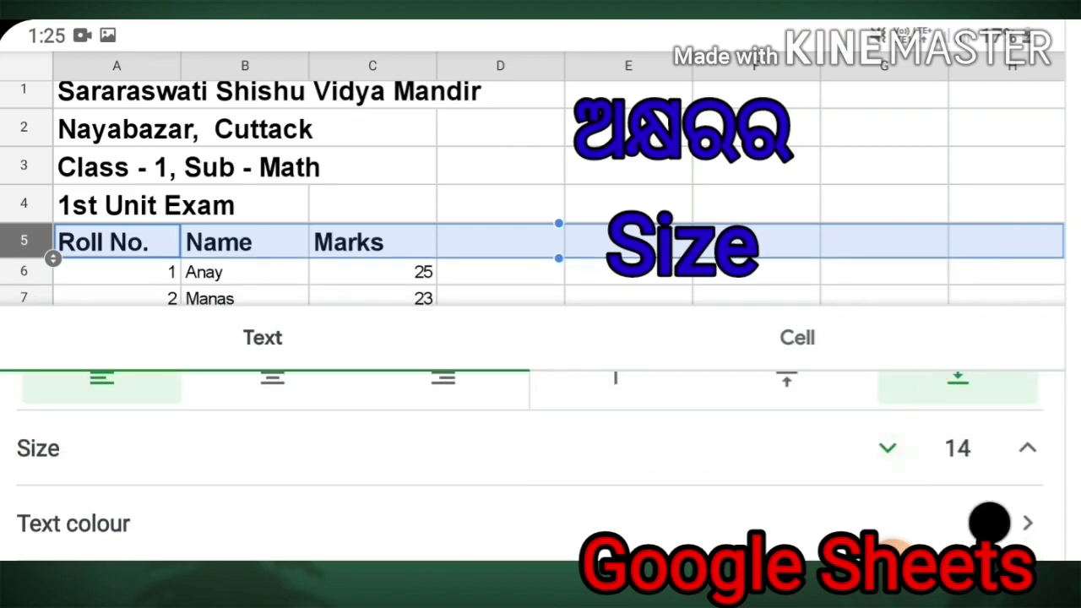
pyautogui.click(887, 448)
pyautogui.click(887, 448)
pyautogui.click(1027, 449)
pyautogui.click(1027, 449)
pyautogui.click(1027, 448)
pyautogui.click(1027, 448)
pyautogui.click(887, 448)
pyautogui.click(887, 449)
pyautogui.click(887, 449)
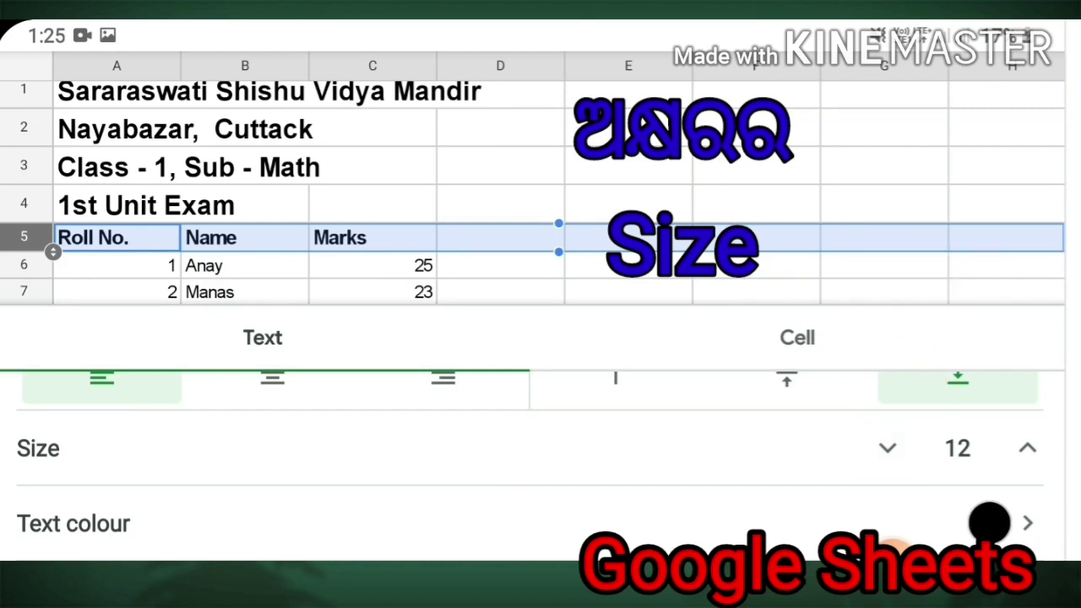
pyautogui.press('Escape')
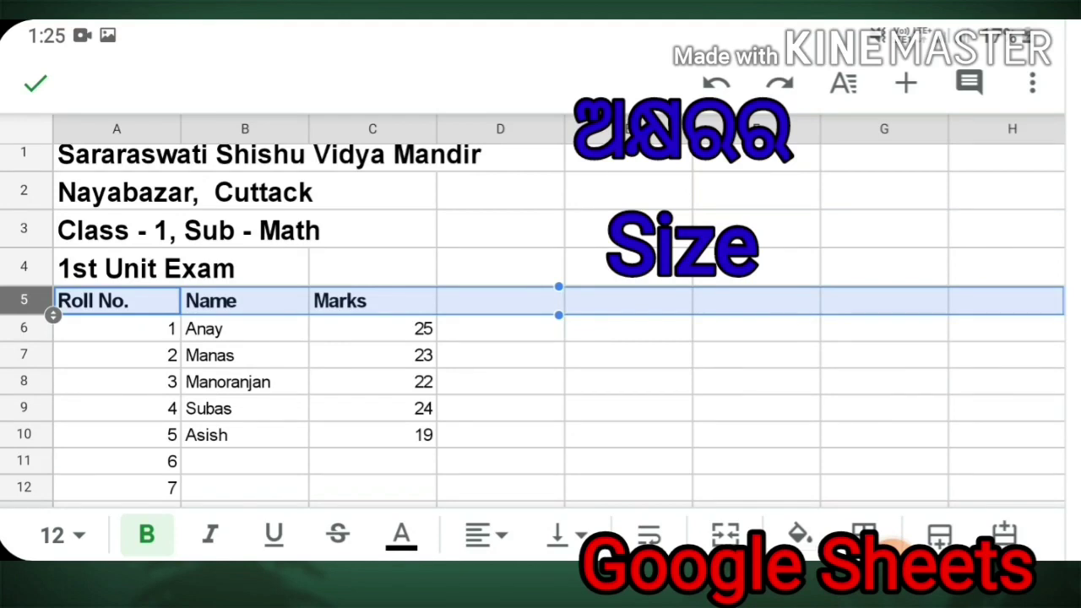
pyautogui.click(245, 355)
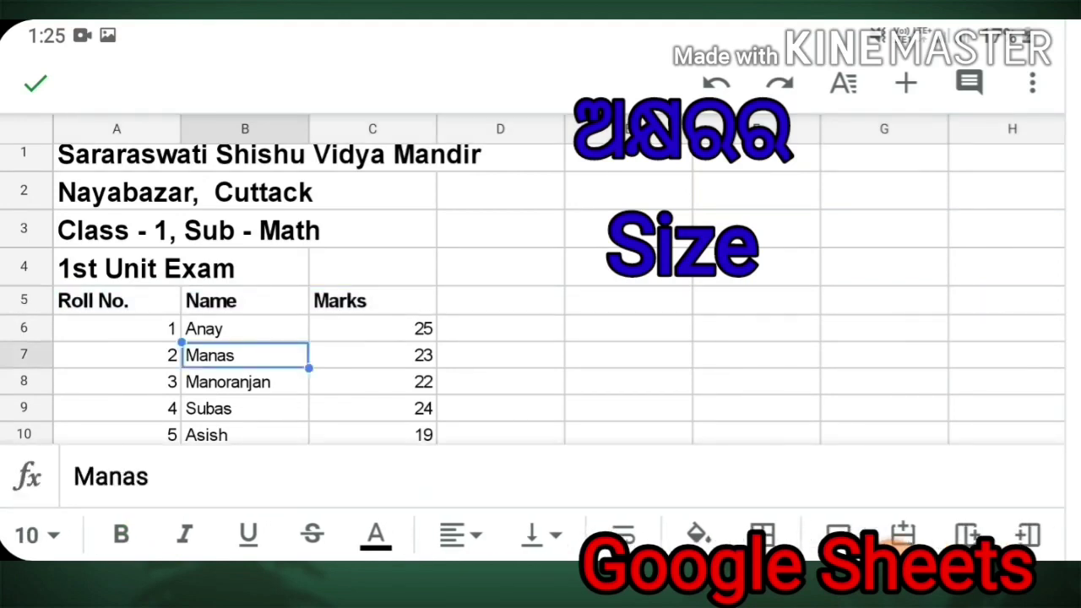
# - Set the name Manas in B7 to font size 11
pyautogui.click(843, 82)
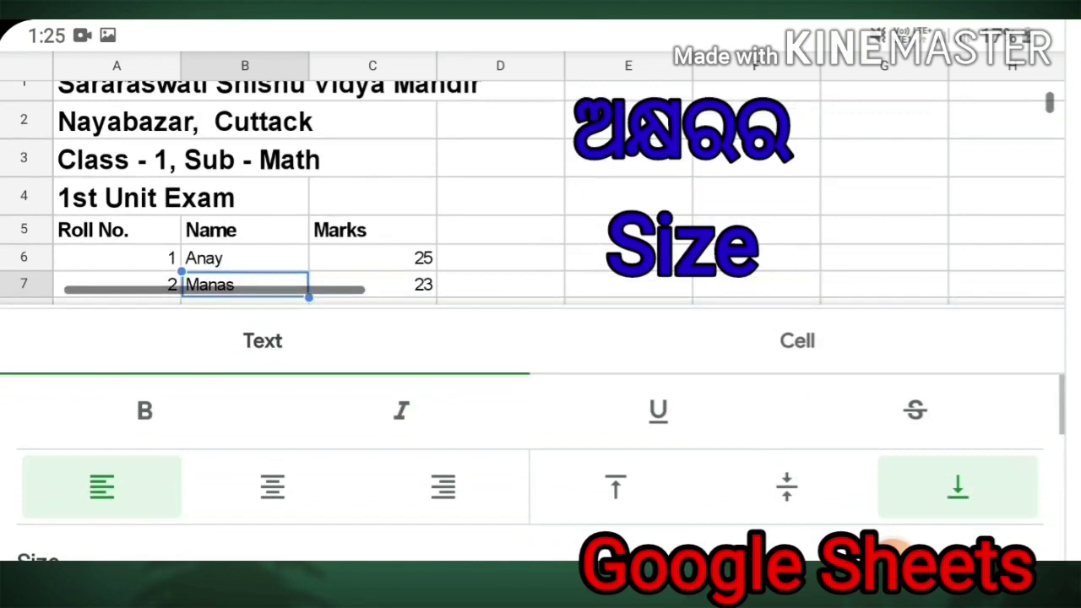
pyautogui.press('Escape')
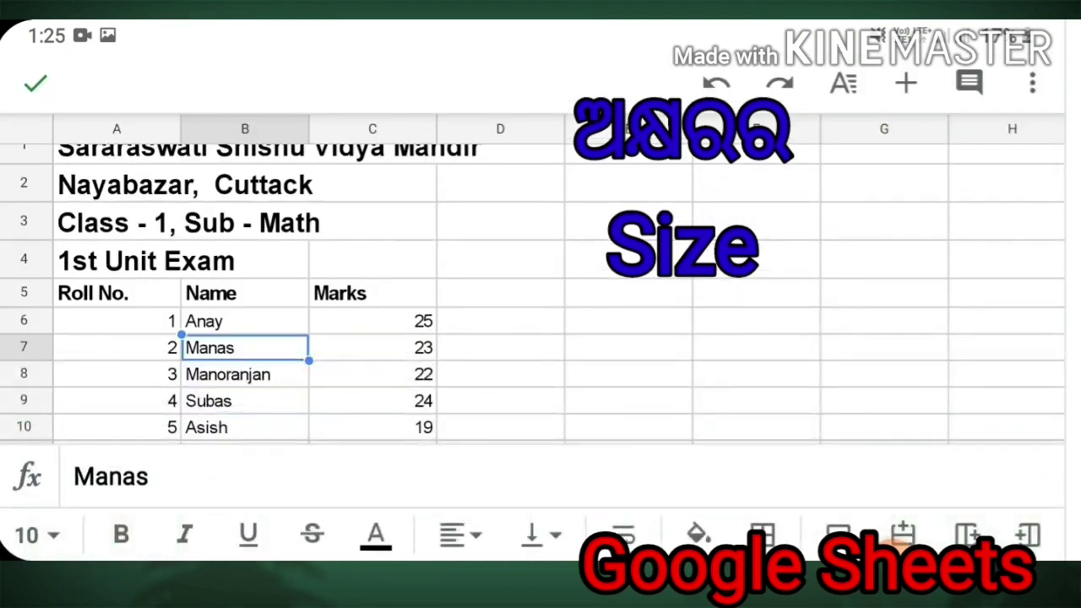
pyautogui.click(843, 82)
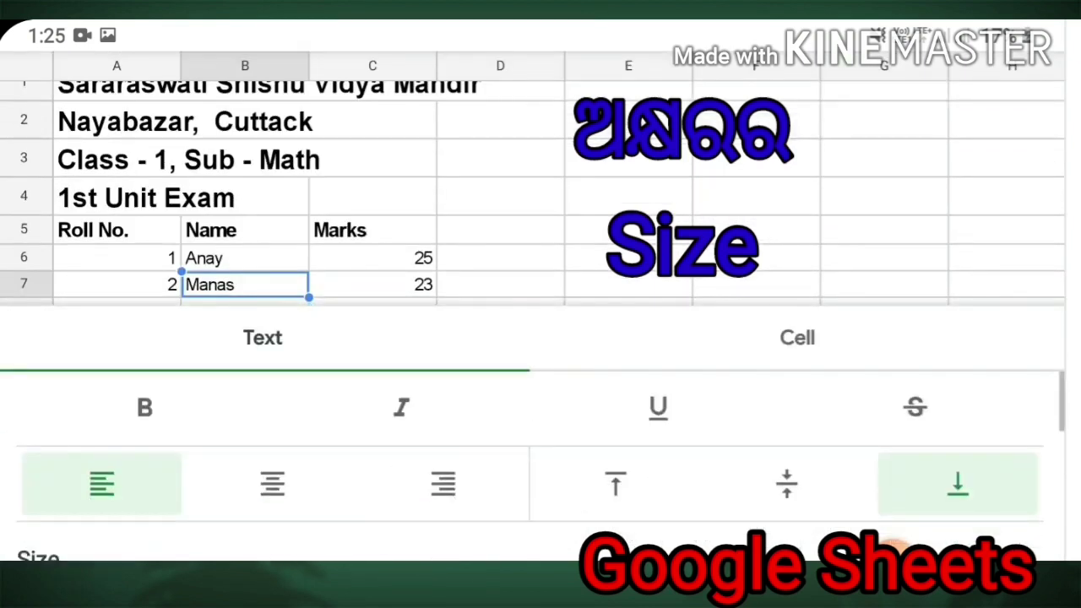
pyautogui.scroll(-3, 541, 465)
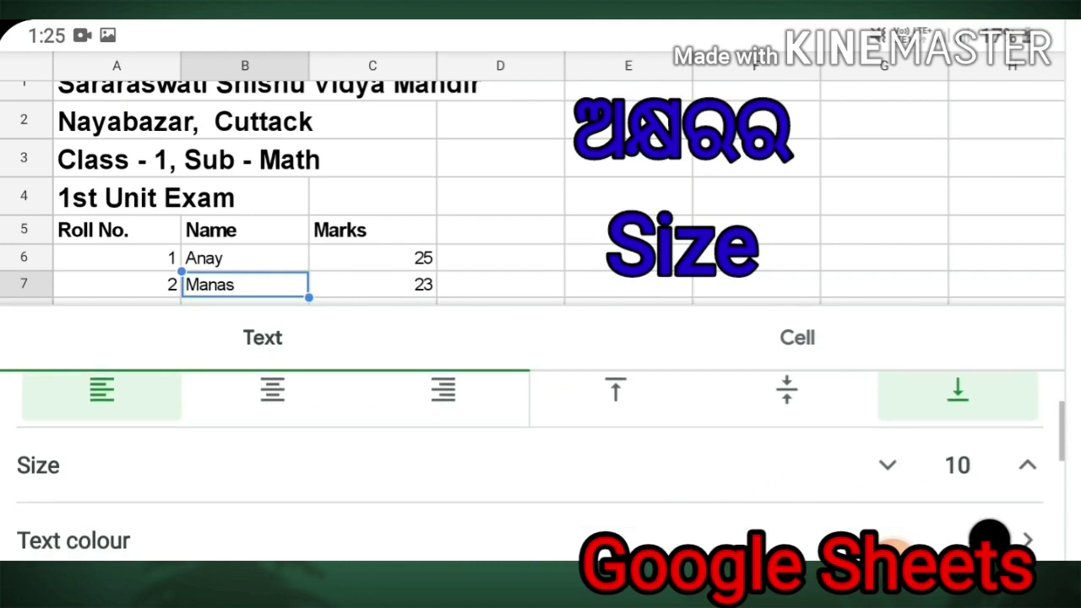
pyautogui.click(1026, 434)
pyautogui.click(1026, 434)
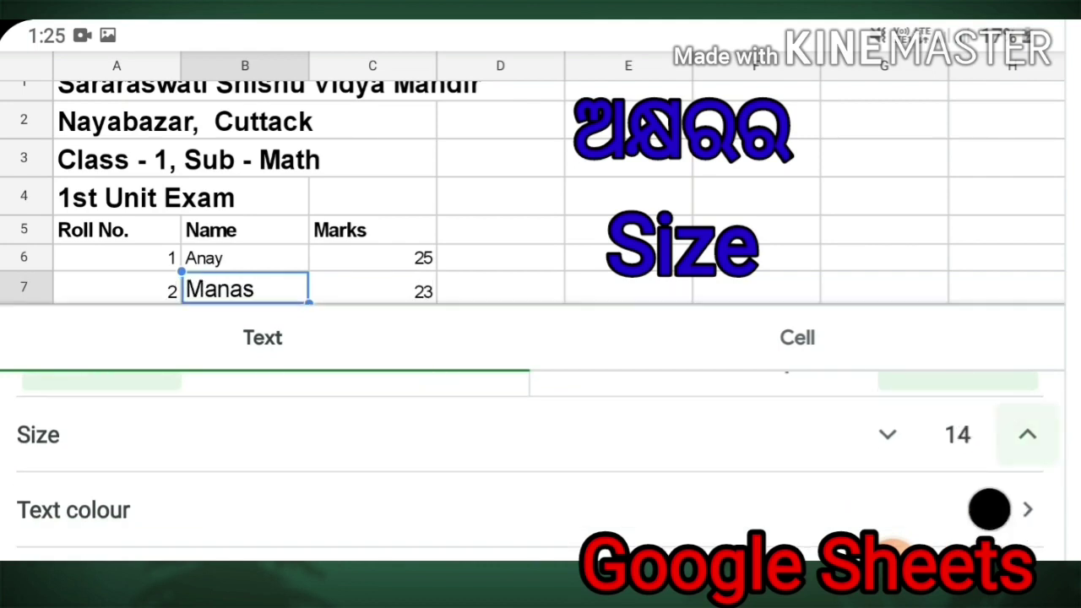
pyautogui.click(1026, 434)
pyautogui.click(1027, 434)
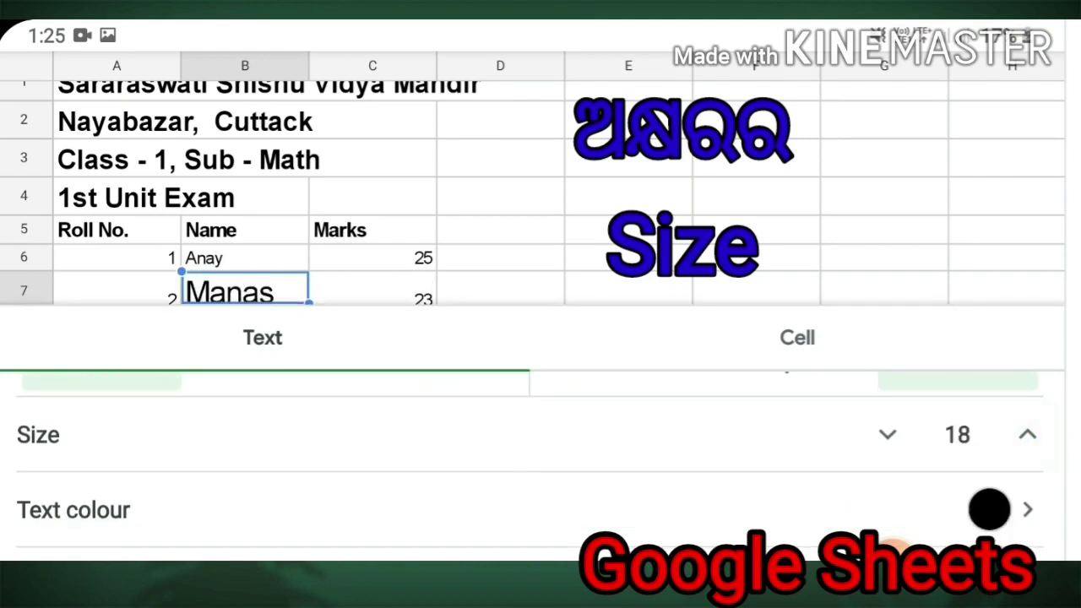
pyautogui.click(887, 434)
pyautogui.click(886, 434)
pyautogui.click(886, 434)
pyautogui.click(887, 434)
pyautogui.click(886, 434)
pyautogui.click(887, 434)
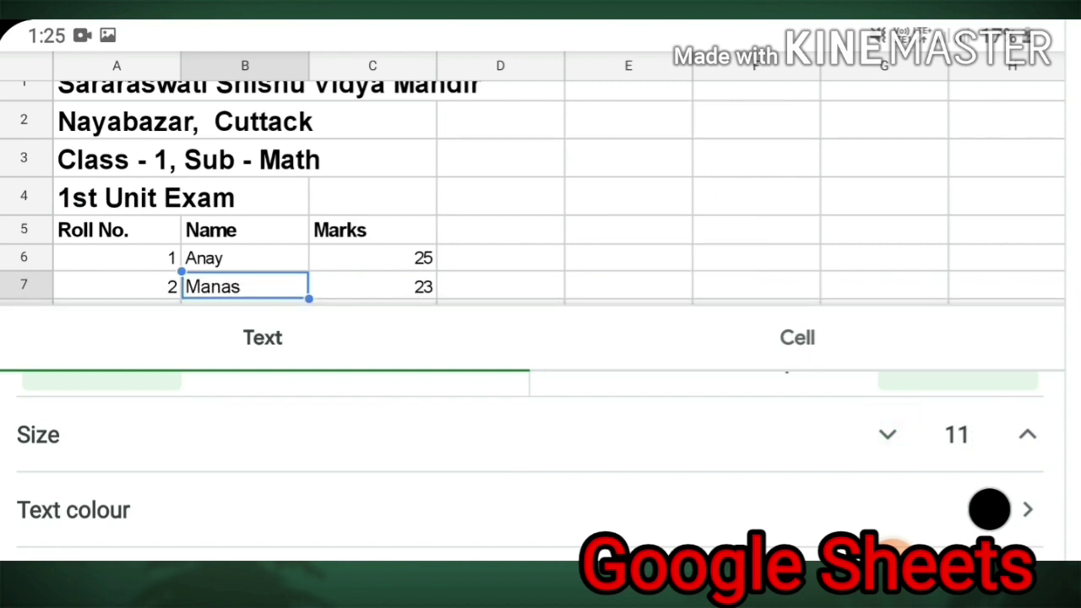
pyautogui.press('Escape')
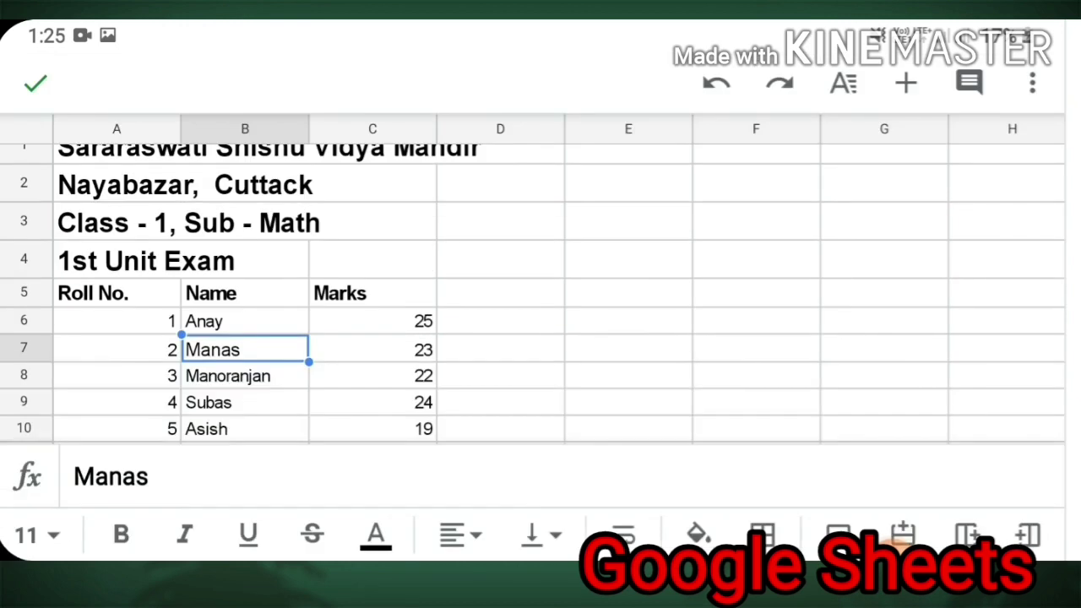
# - Recheck the text formatting options, then select the 1st Unit Exam cell A4
pyautogui.scroll(-3, 532, 296)
pyautogui.scroll(2, 532, 278)
pyautogui.click(843, 83)
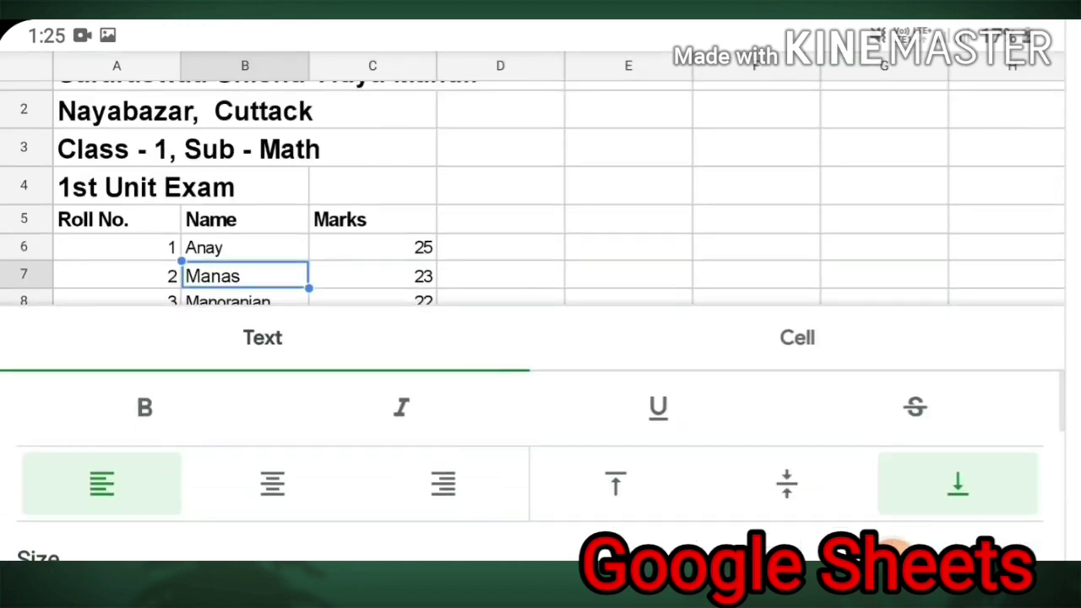
pyautogui.press('Escape')
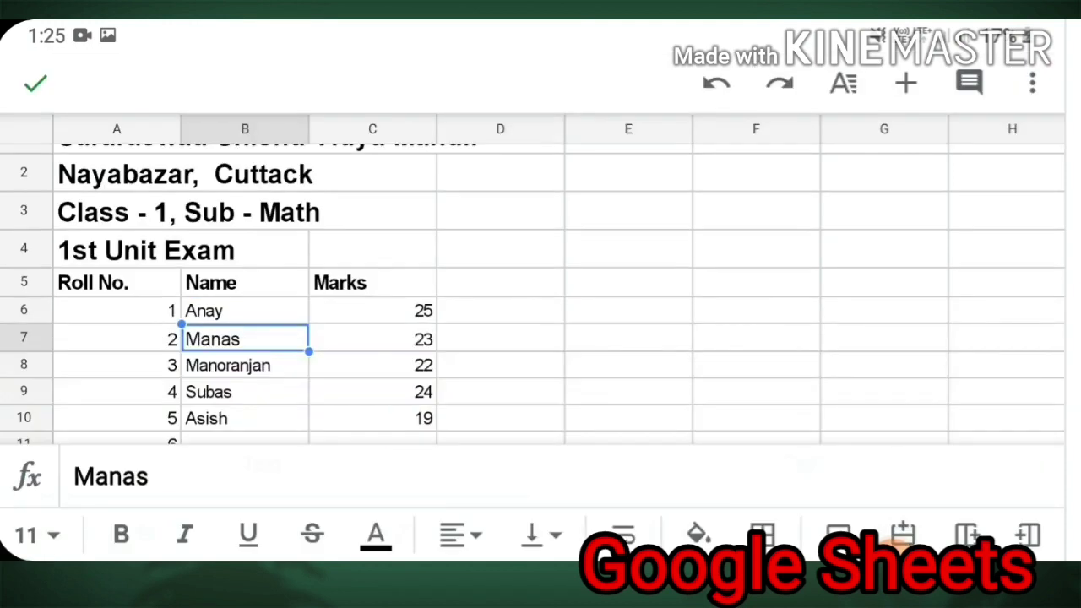
pyautogui.click(116, 250)
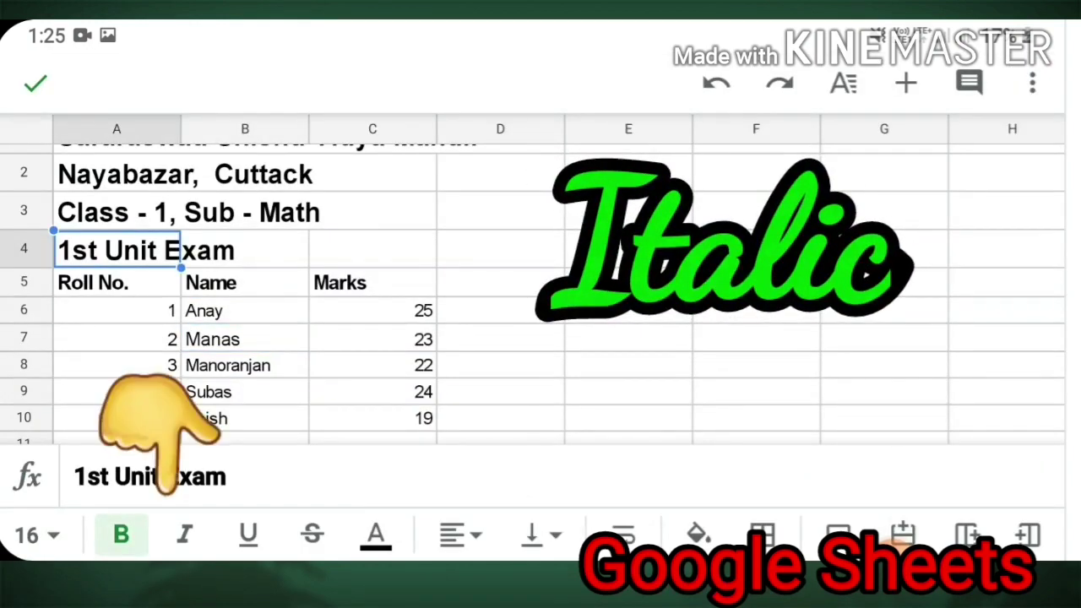
pyautogui.scroll(-3, 532, 296)
pyautogui.scroll(3, 532, 295)
pyautogui.click(184, 533)
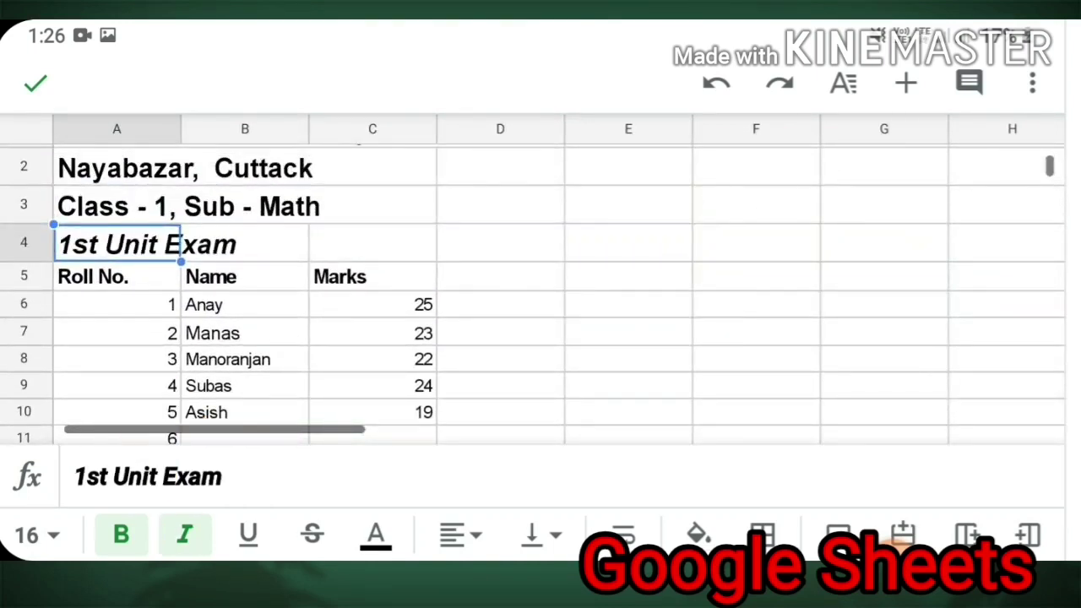
pyautogui.click(184, 534)
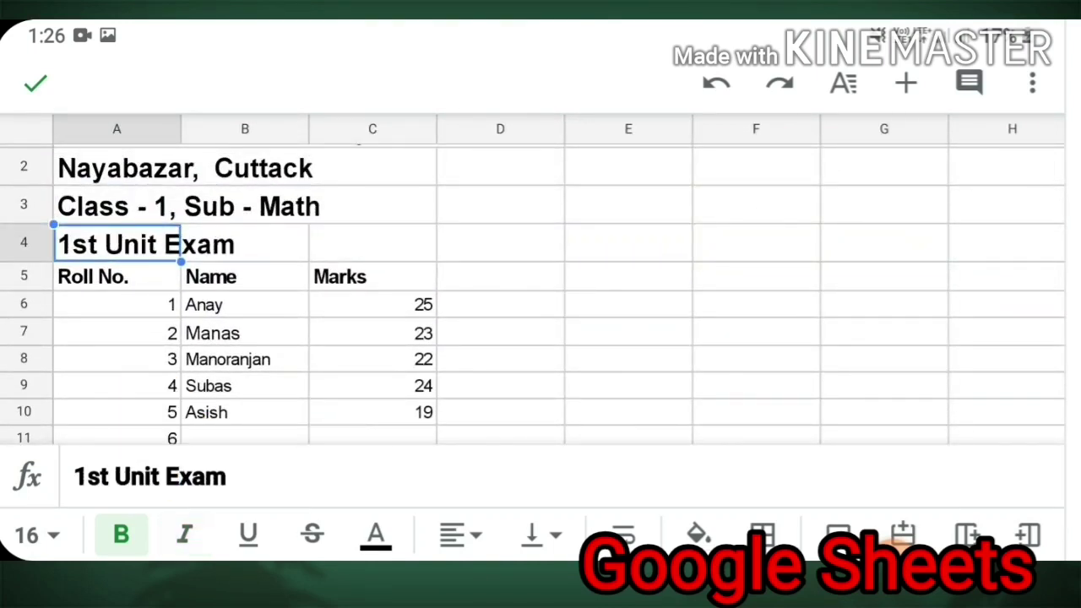
pyautogui.click(184, 534)
pyautogui.click(184, 534)
pyautogui.click(184, 533)
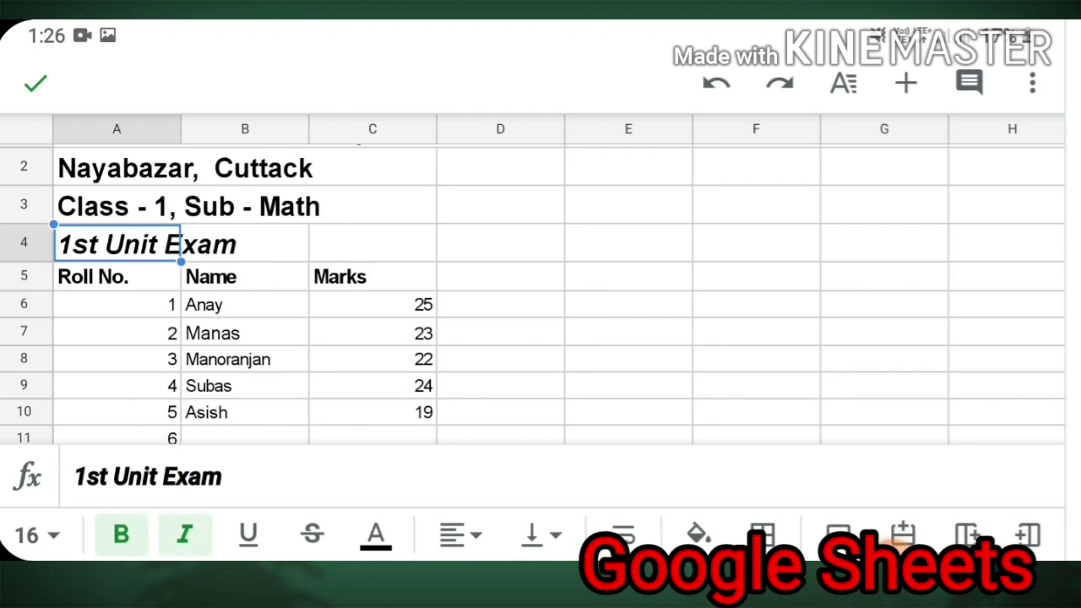
pyautogui.click(184, 534)
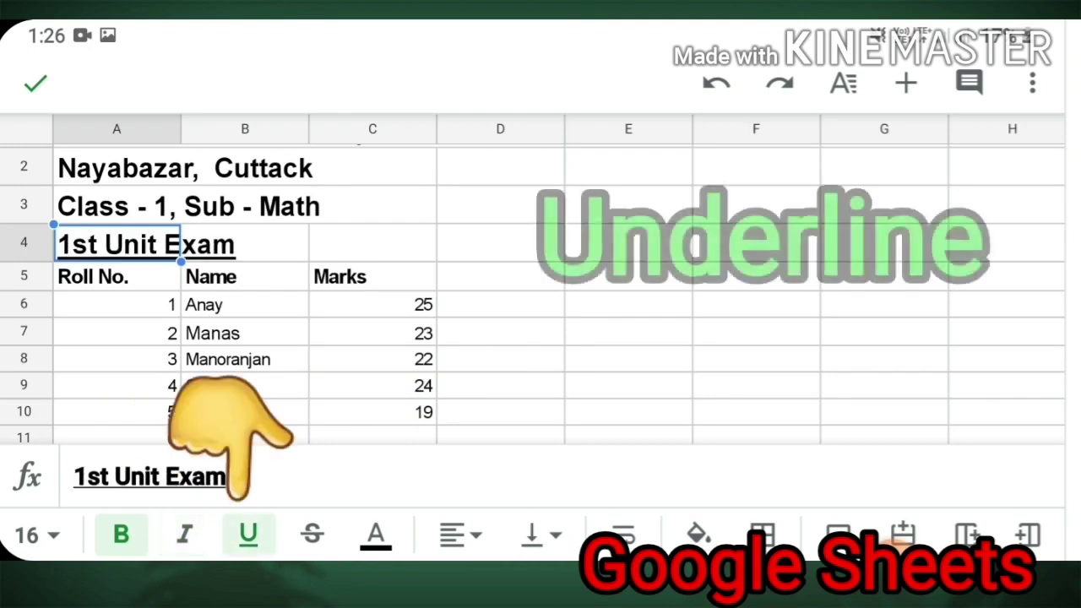
pyautogui.click(247, 534)
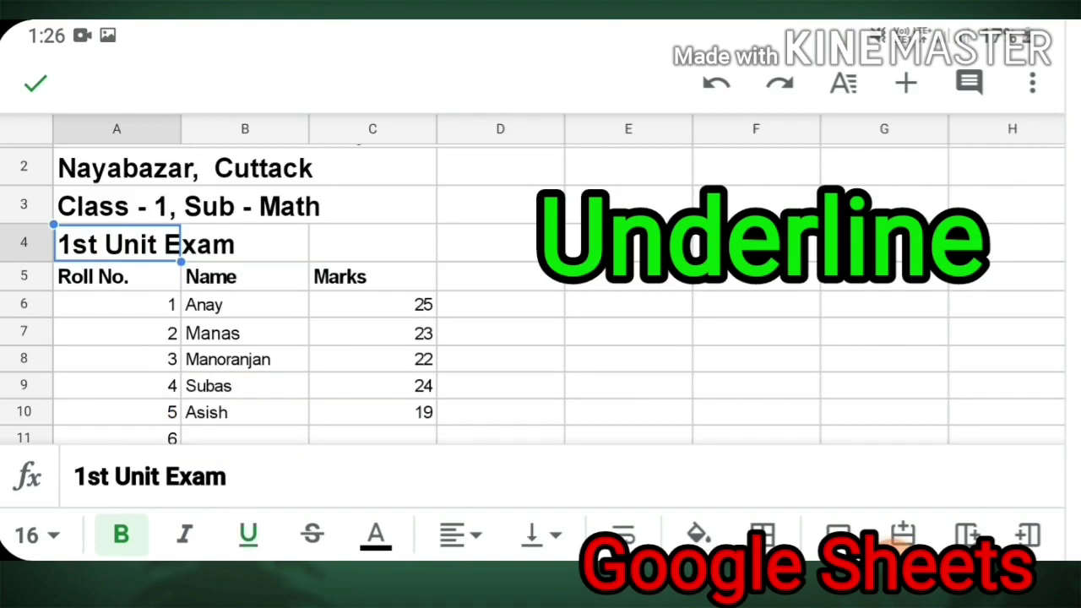
pyautogui.click(248, 533)
pyautogui.click(248, 534)
pyautogui.click(312, 534)
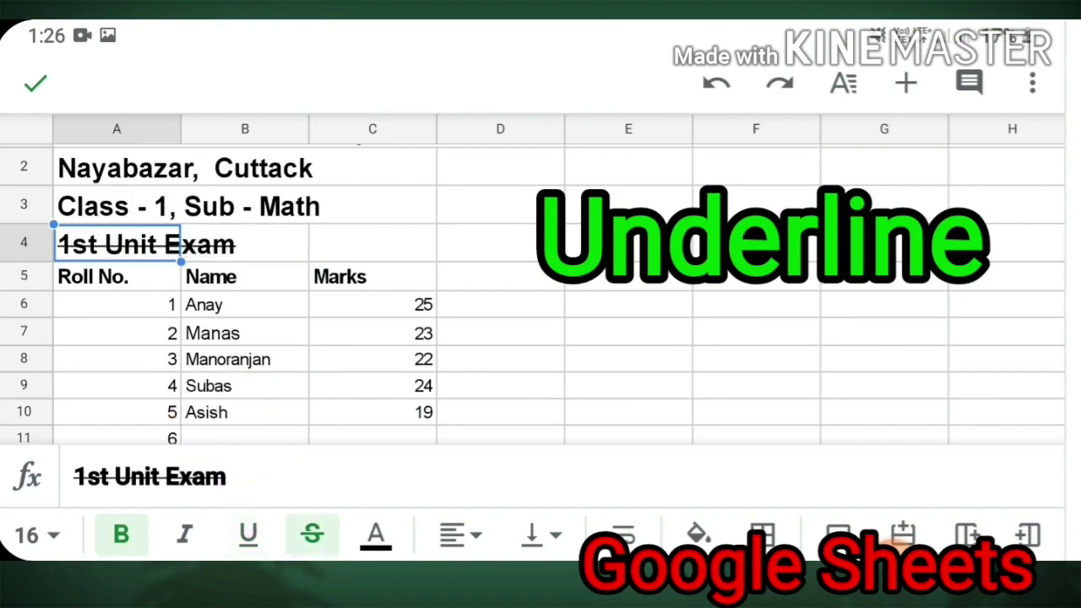
pyautogui.click(312, 534)
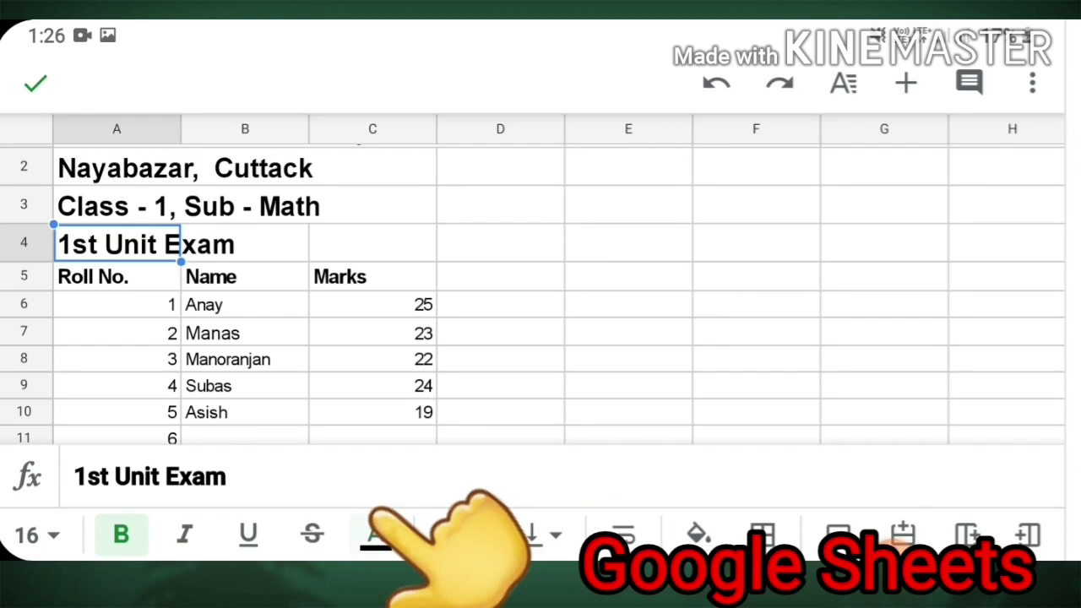
# - Colour the 1st Unit Exam text red after trying blue, magenta, cyan and yellow
pyautogui.click(375, 534)
pyautogui.click(249, 540)
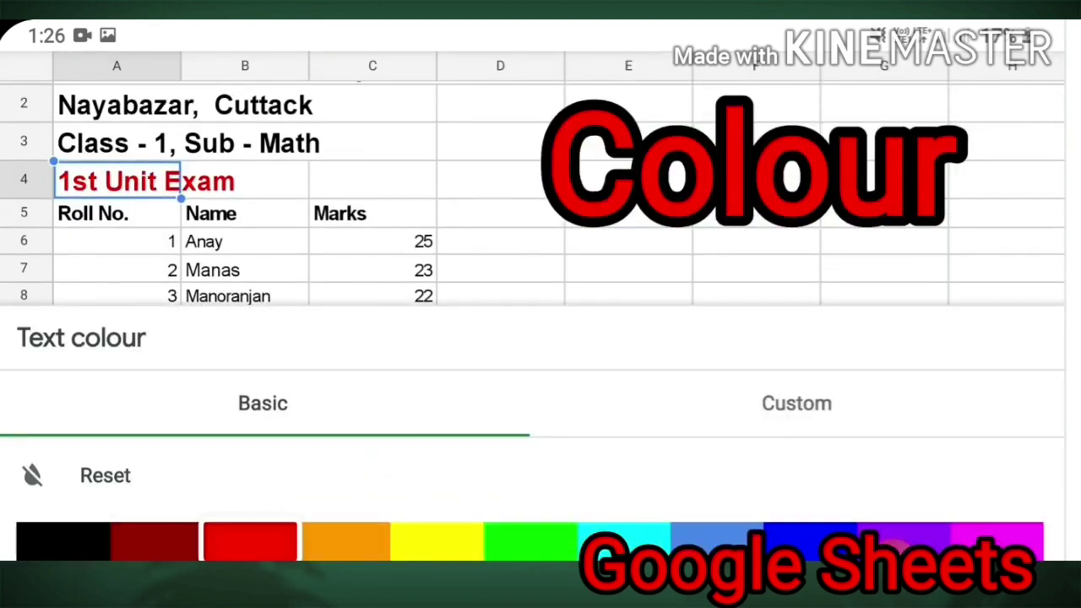
pyautogui.click(810, 541)
pyautogui.click(996, 540)
pyautogui.click(623, 541)
pyautogui.click(437, 540)
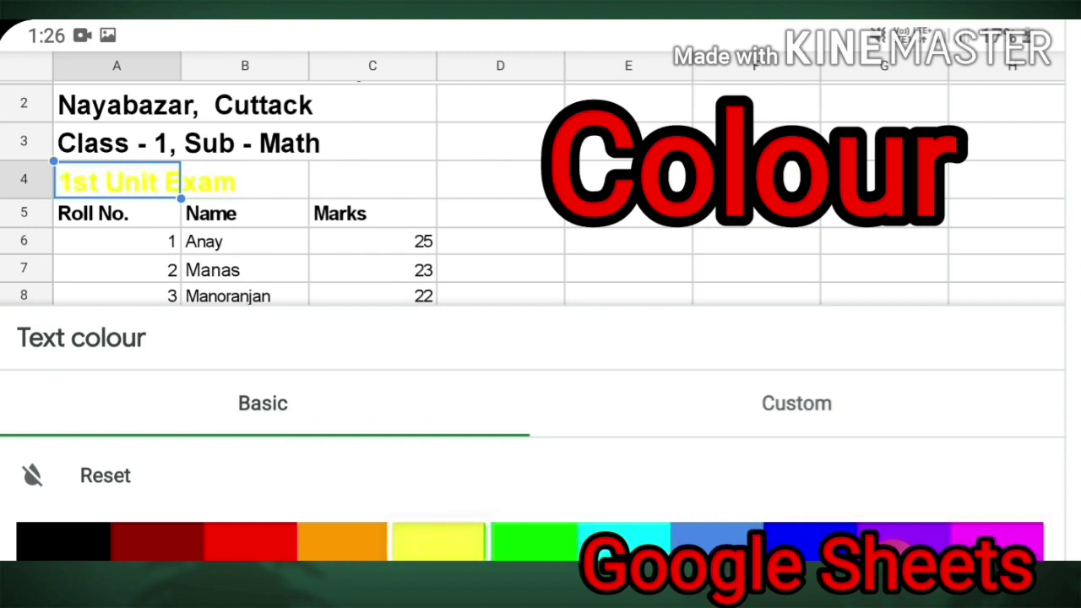
pyautogui.click(250, 540)
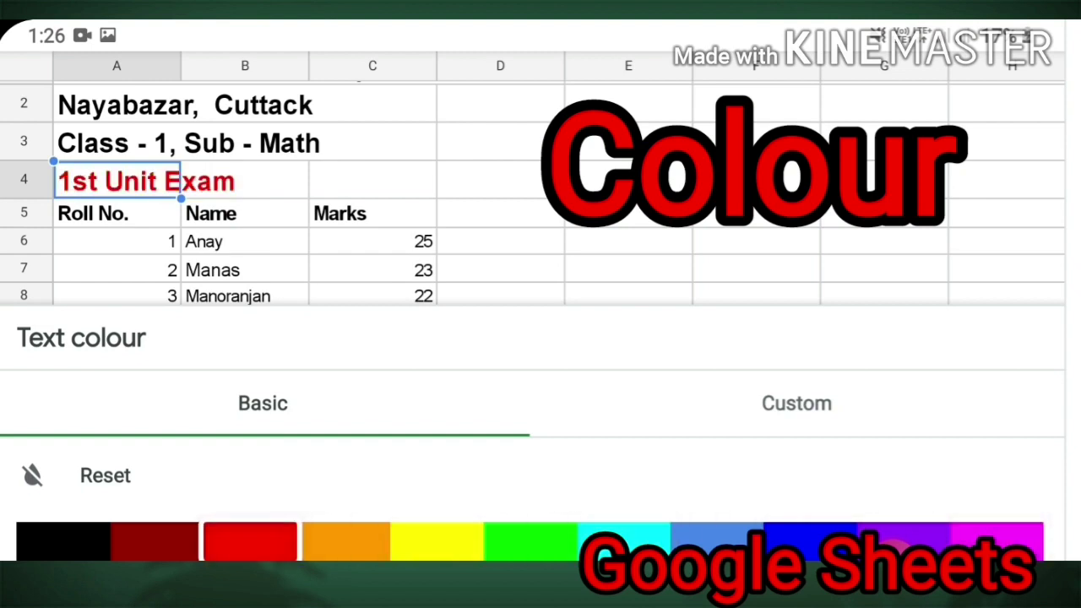
pyautogui.press('Escape')
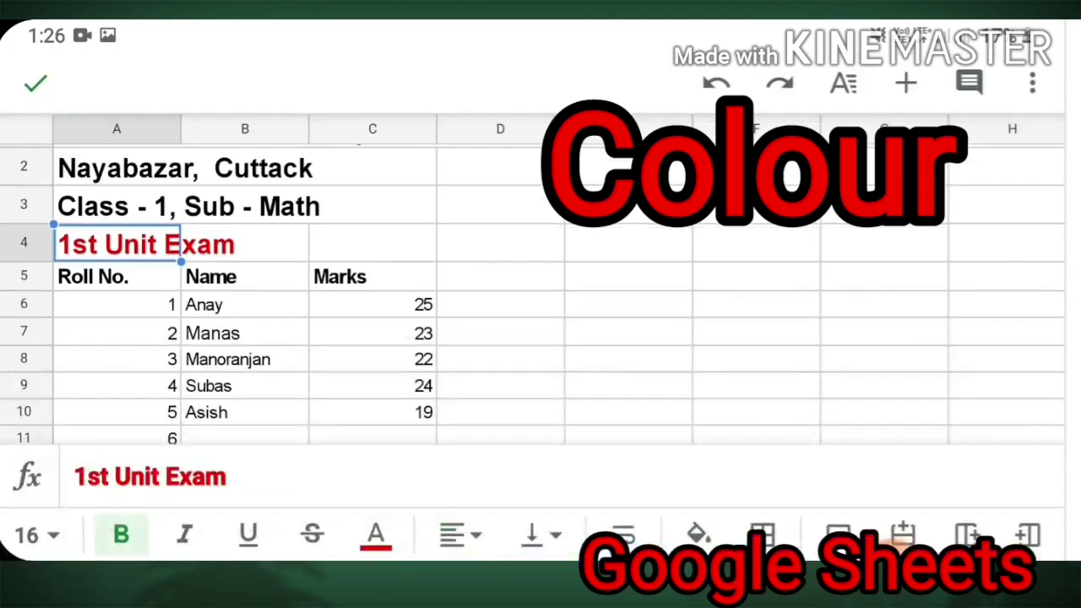
# - Right-align the 1st Unit Exam heading in A4 after trying centre alignment
pyautogui.click(842, 83)
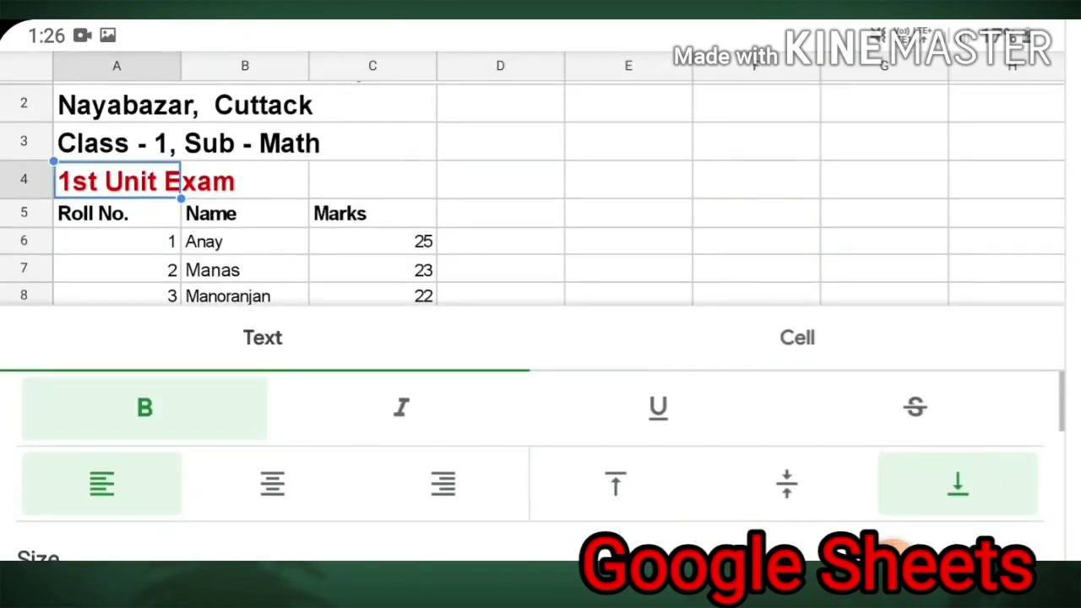
pyautogui.scroll(-3, 530, 465)
pyautogui.scroll(3, 530, 464)
pyautogui.scroll(-1, 530, 464)
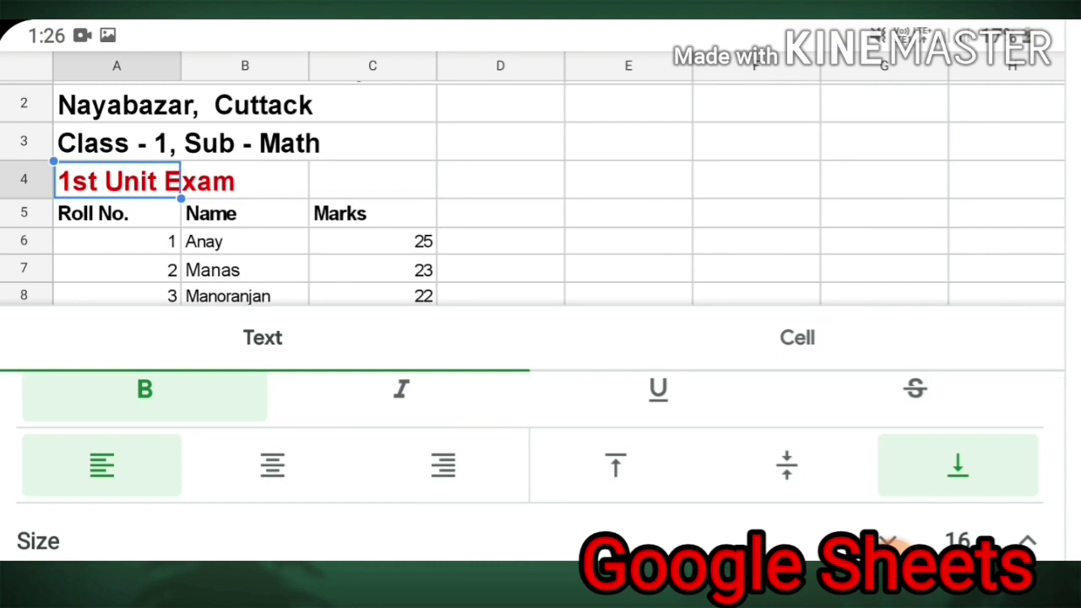
pyautogui.scroll(-2, 530, 464)
pyautogui.scroll(2, 530, 465)
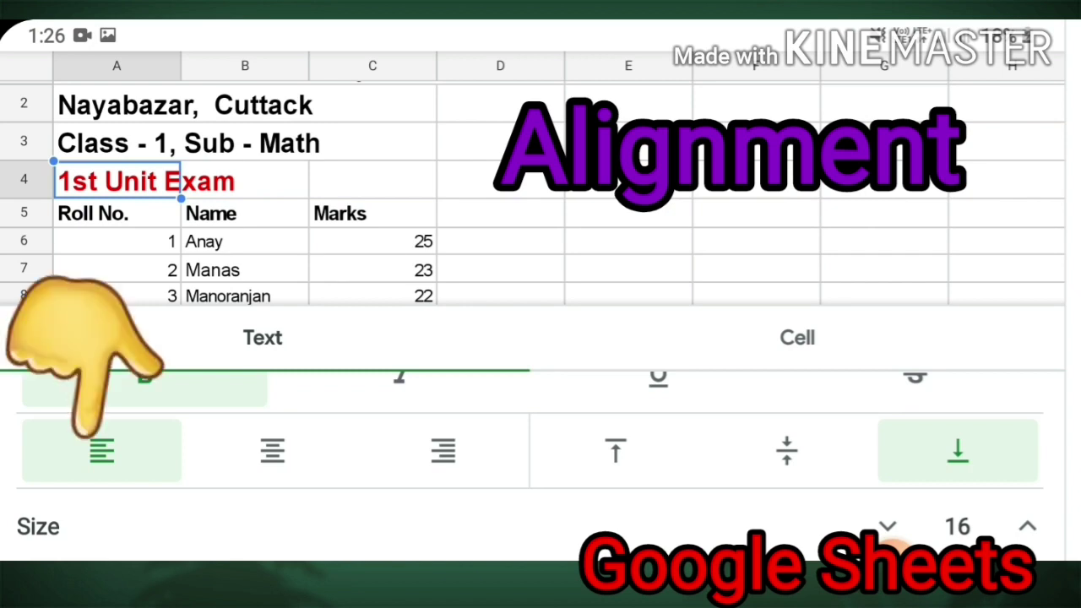
pyautogui.click(271, 450)
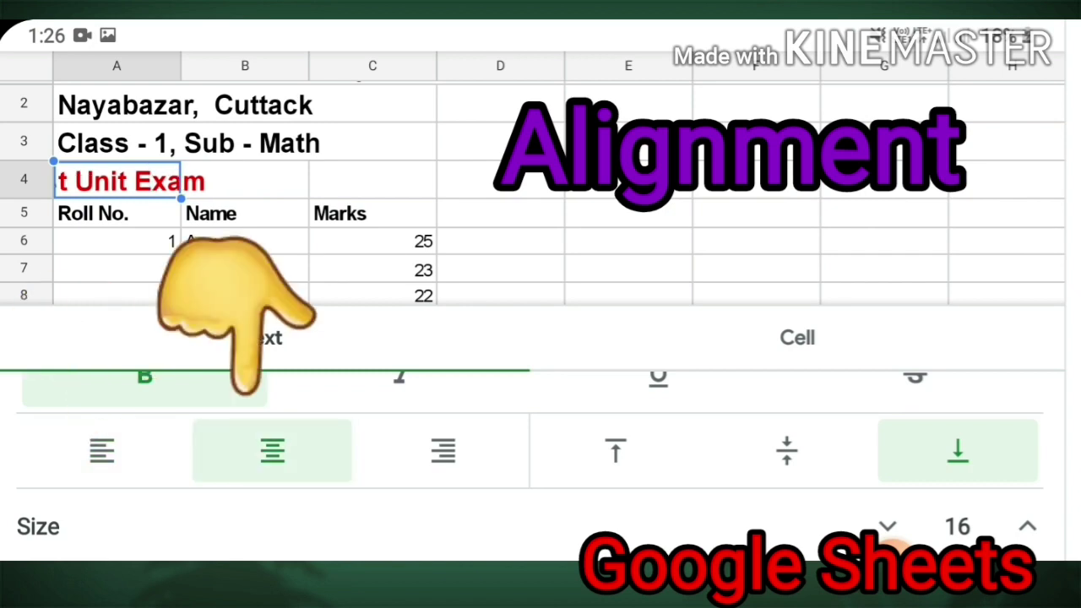
pyautogui.click(443, 450)
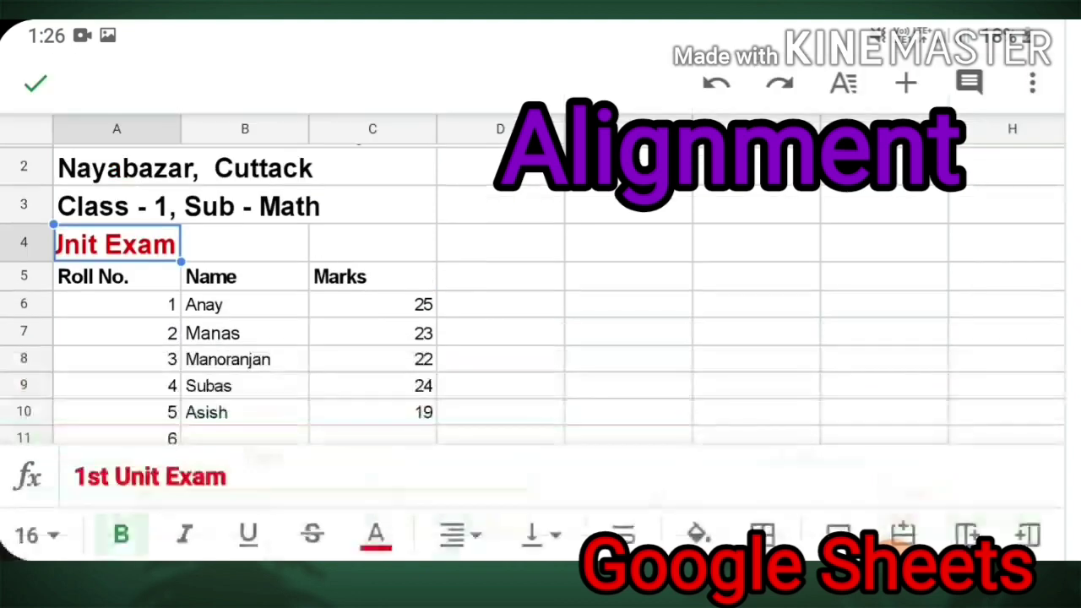
# - Centre the Name header in B5 after trying right and left alignment
pyautogui.click(231, 190)
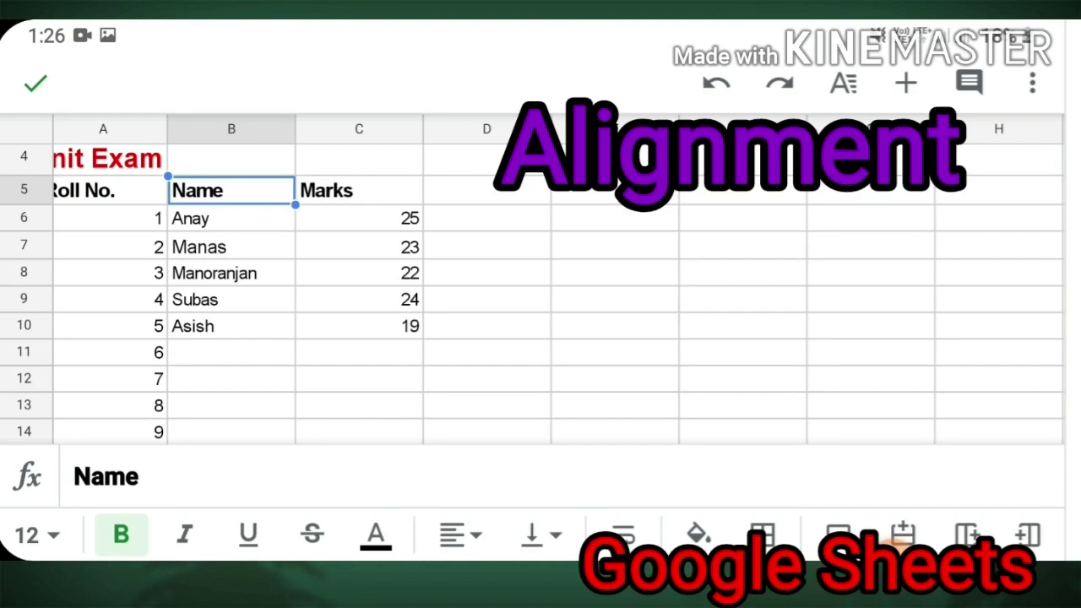
pyautogui.click(460, 535)
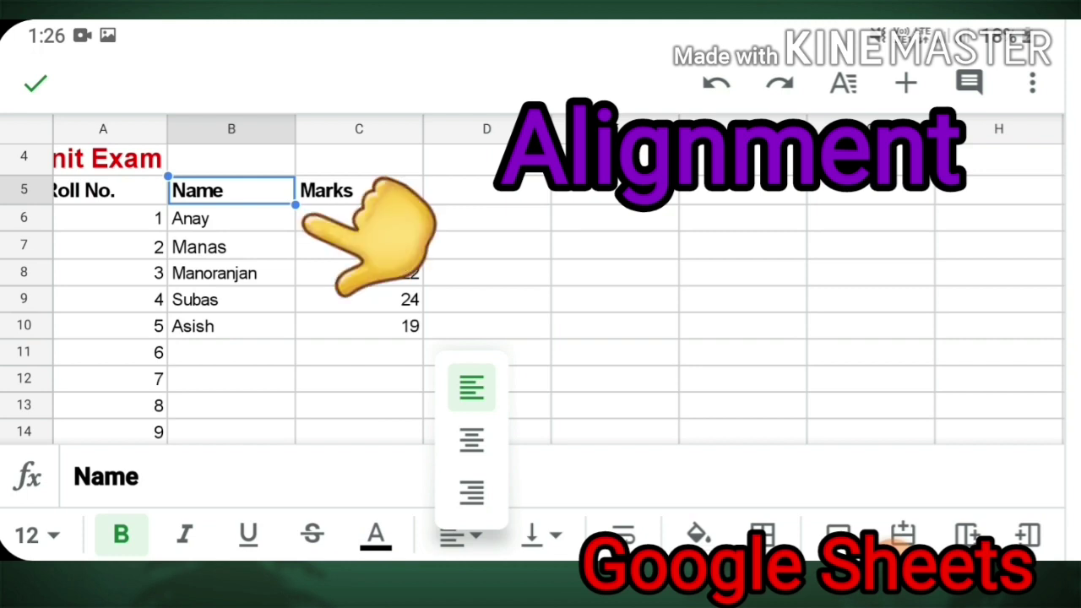
pyautogui.click(471, 492)
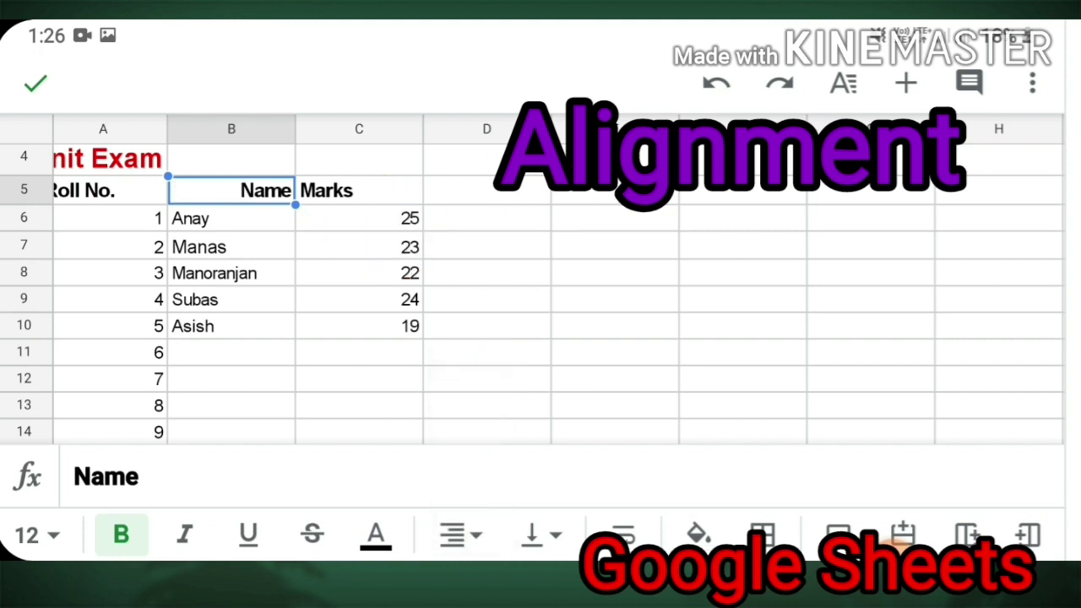
pyautogui.click(460, 534)
pyautogui.click(467, 439)
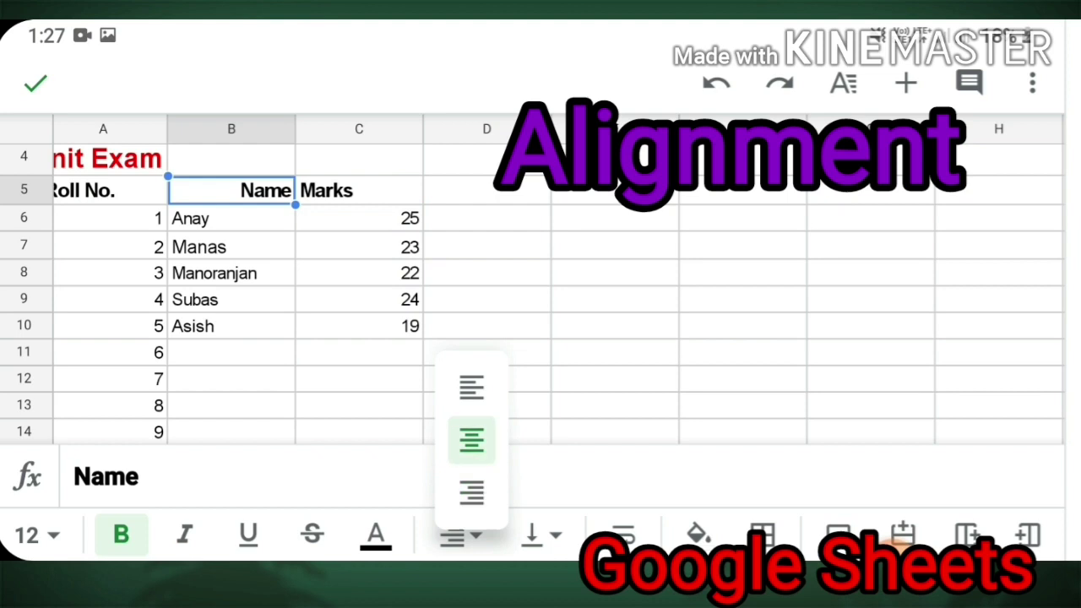
pyautogui.click(460, 535)
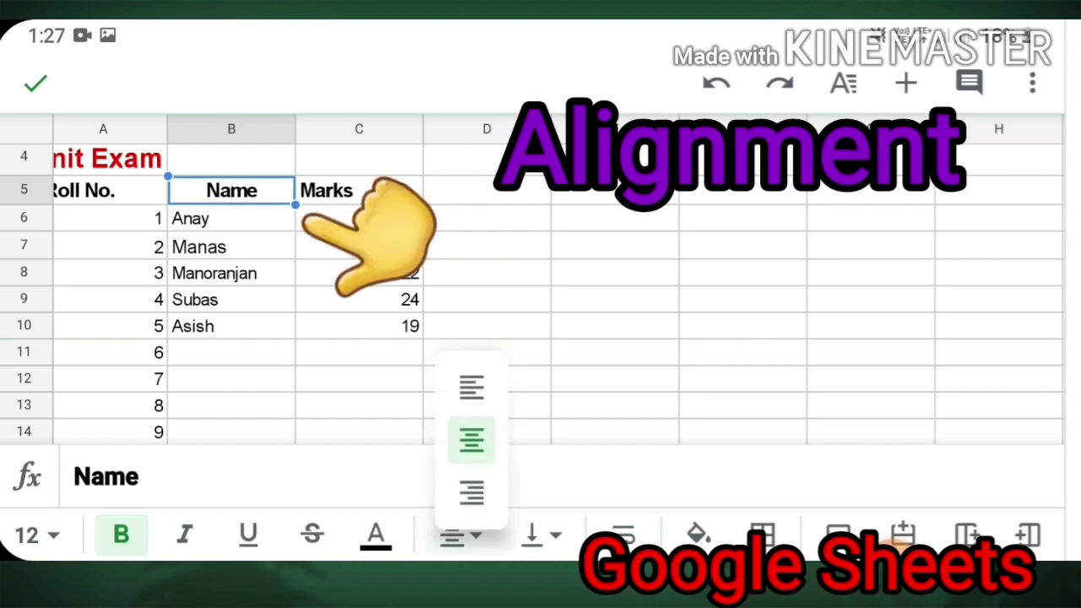
pyautogui.click(471, 388)
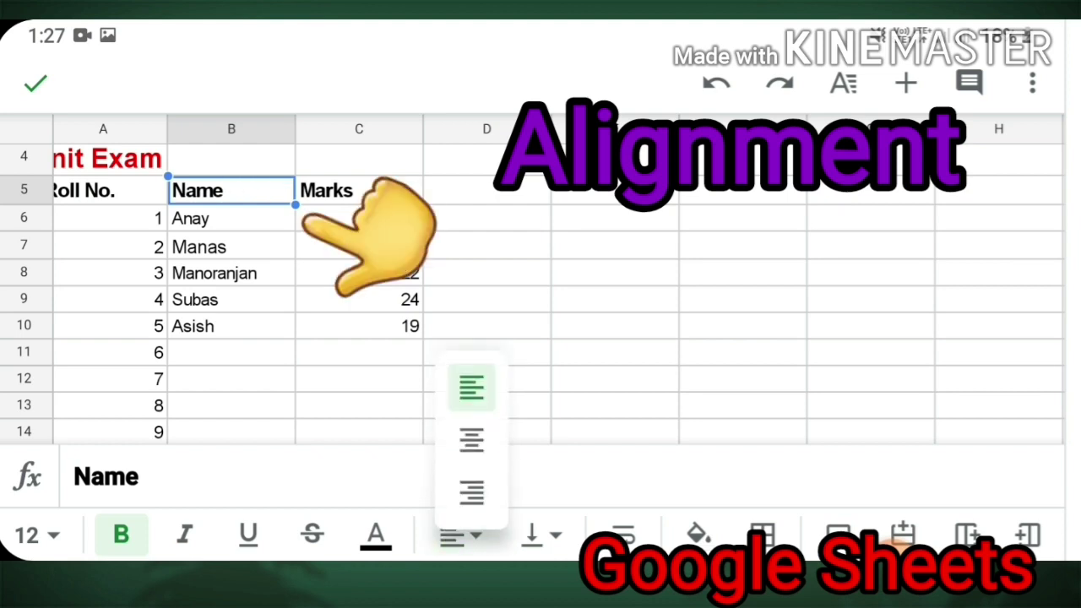
pyautogui.click(472, 492)
pyautogui.click(460, 534)
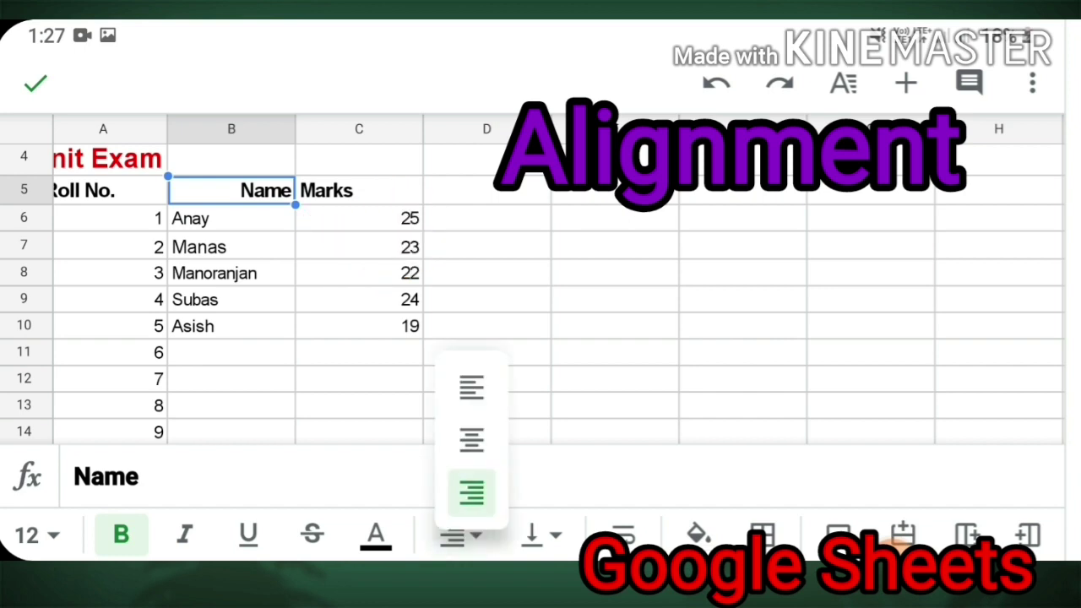
pyautogui.click(468, 439)
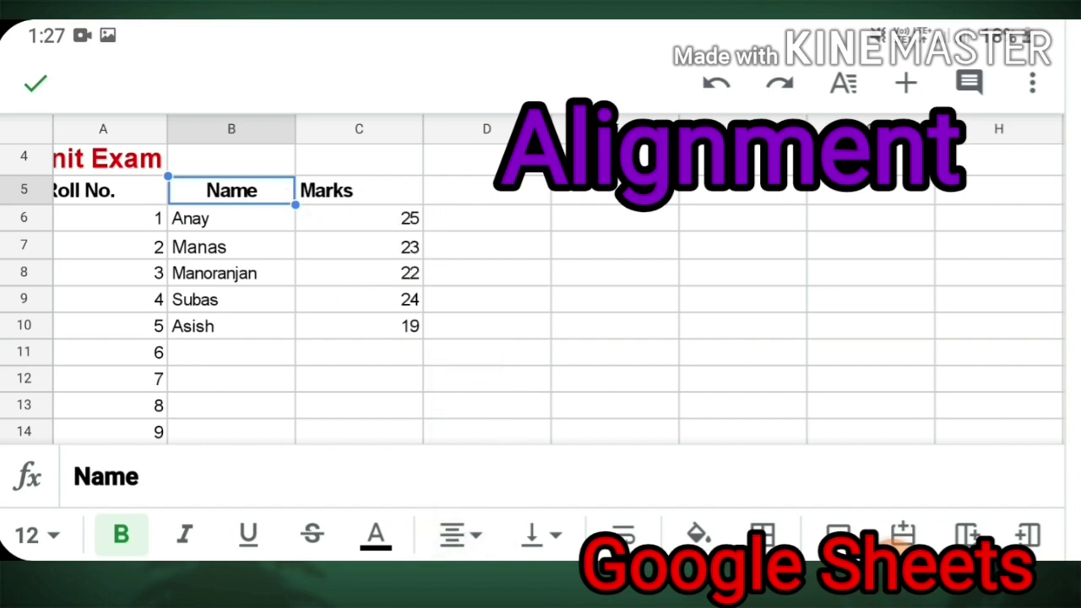
# - Centre all the Roll No., Name and Marks headers across row 5
pyautogui.scroll(-1, 532, 292)
pyautogui.click(23, 184)
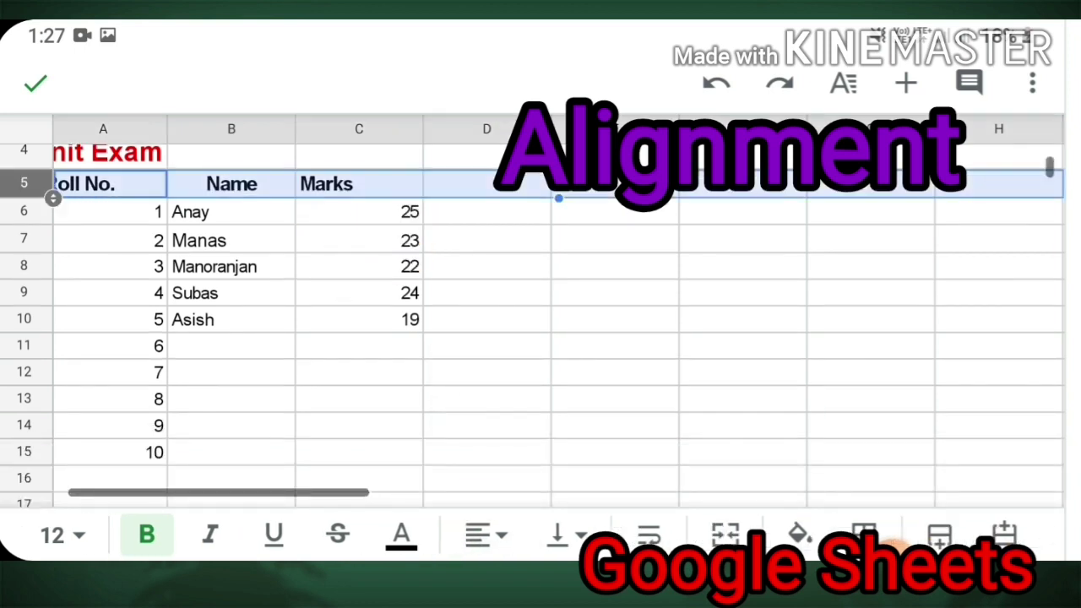
pyautogui.click(478, 534)
pyautogui.click(497, 439)
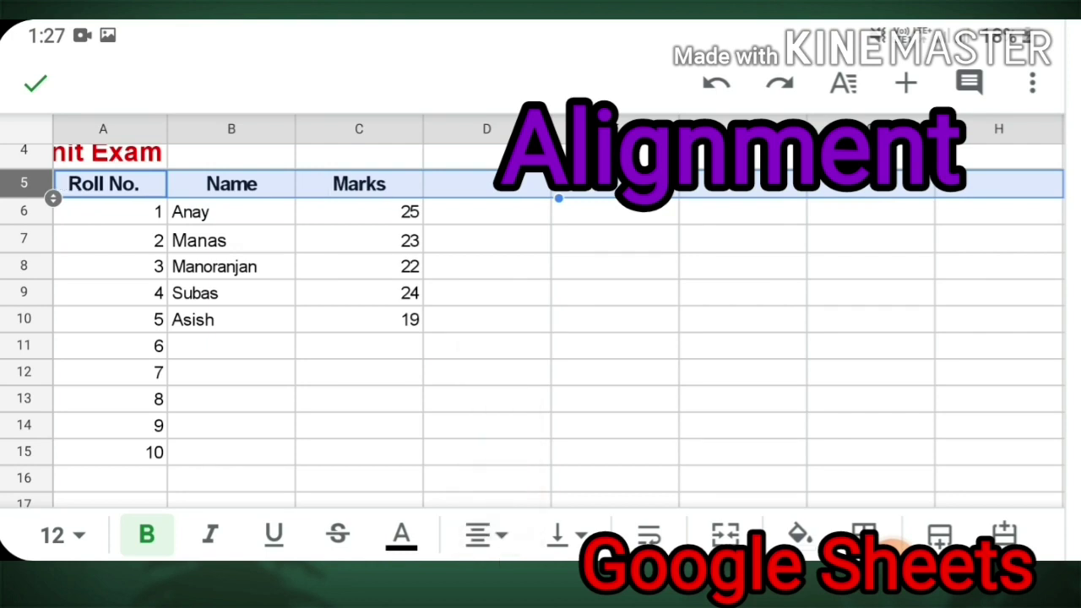
pyautogui.scroll(3, 532, 312)
pyautogui.scroll(-5, 532, 312)
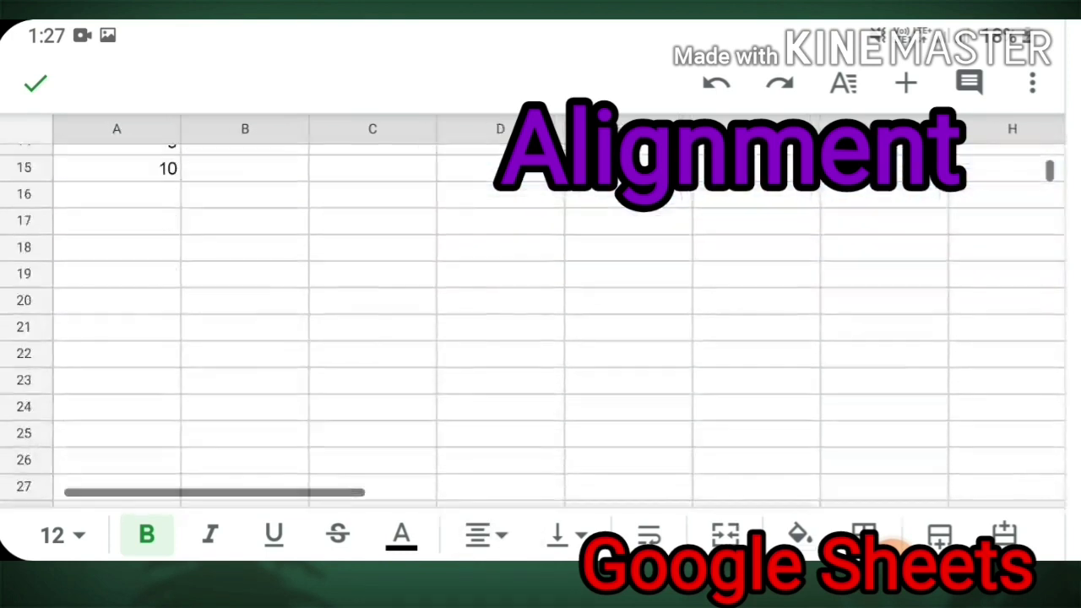
pyautogui.scroll(10, 532, 312)
# - Look through the formatting options, then select the school-name title in A1
pyautogui.click(843, 82)
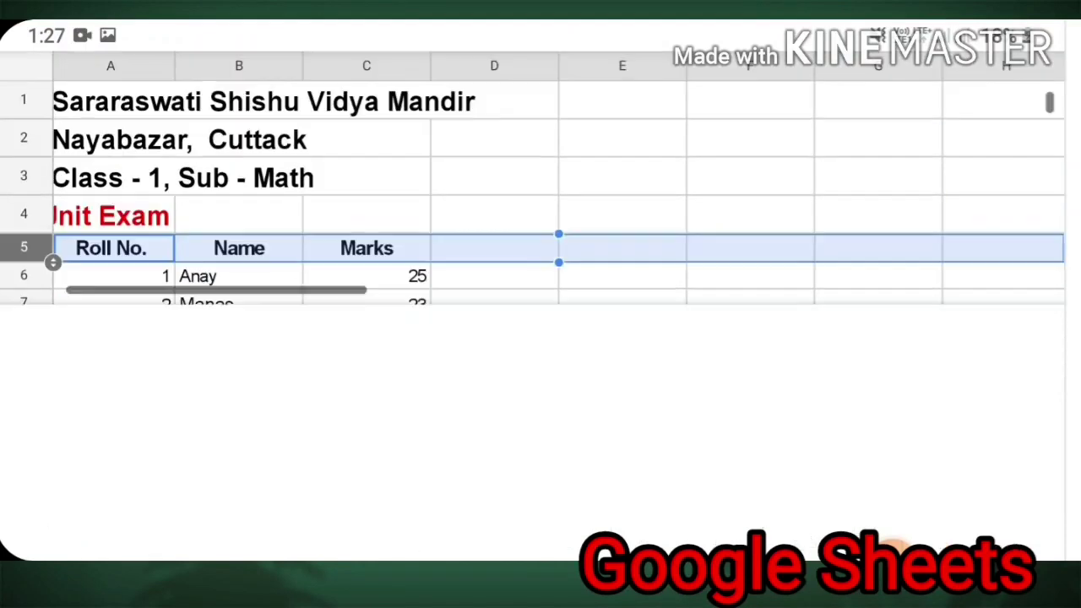
pyautogui.scroll(-5, 540, 456)
pyautogui.scroll(-2, 540, 464)
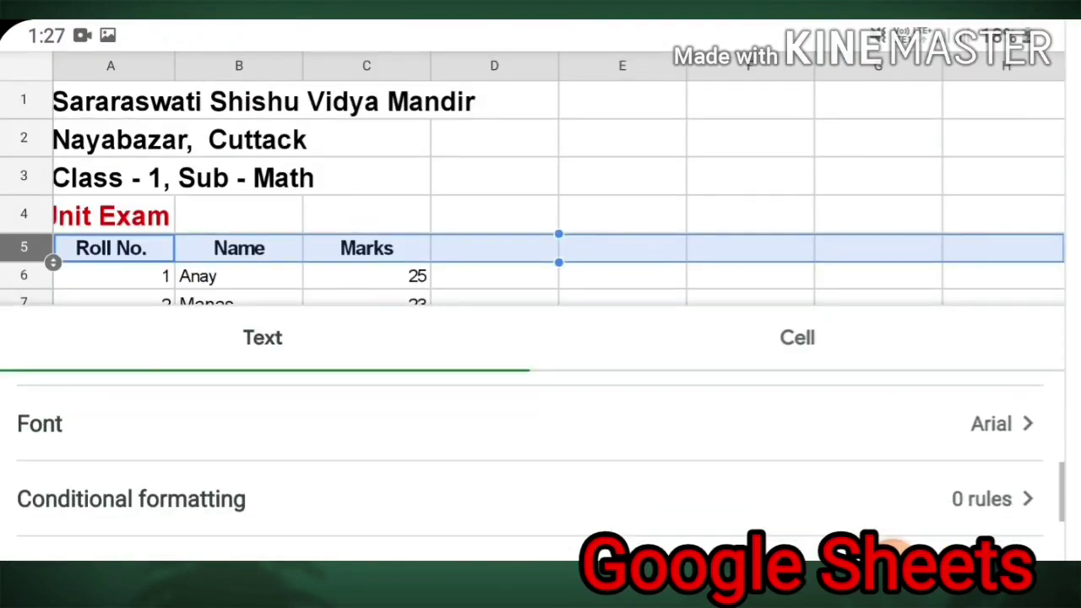
pyautogui.scroll(1, 540, 465)
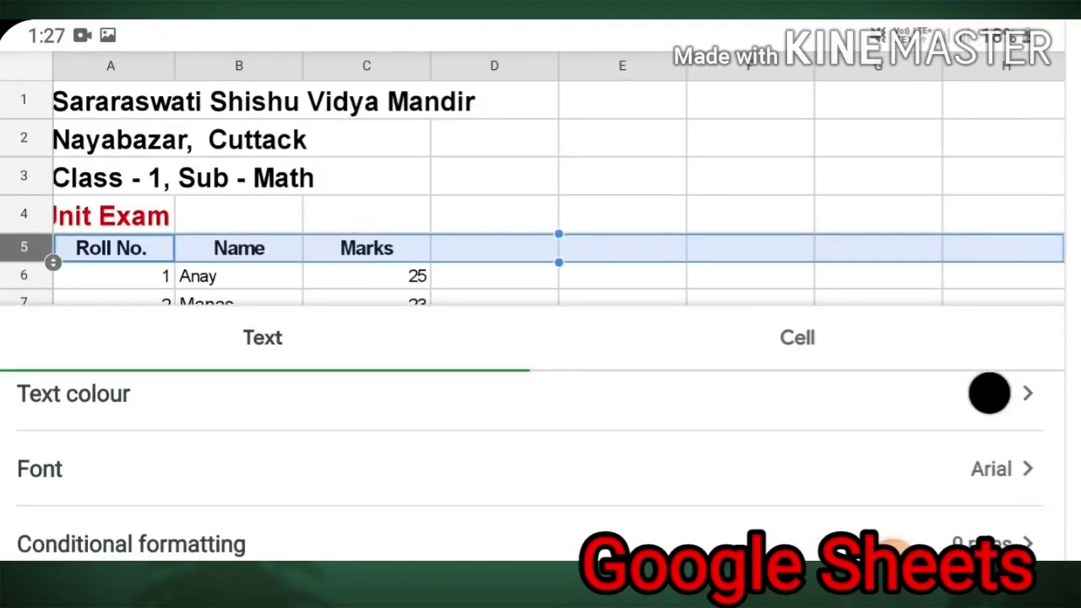
pyautogui.scroll(-1, 540, 464)
pyautogui.scroll(-1, 541, 456)
pyautogui.press('Escape')
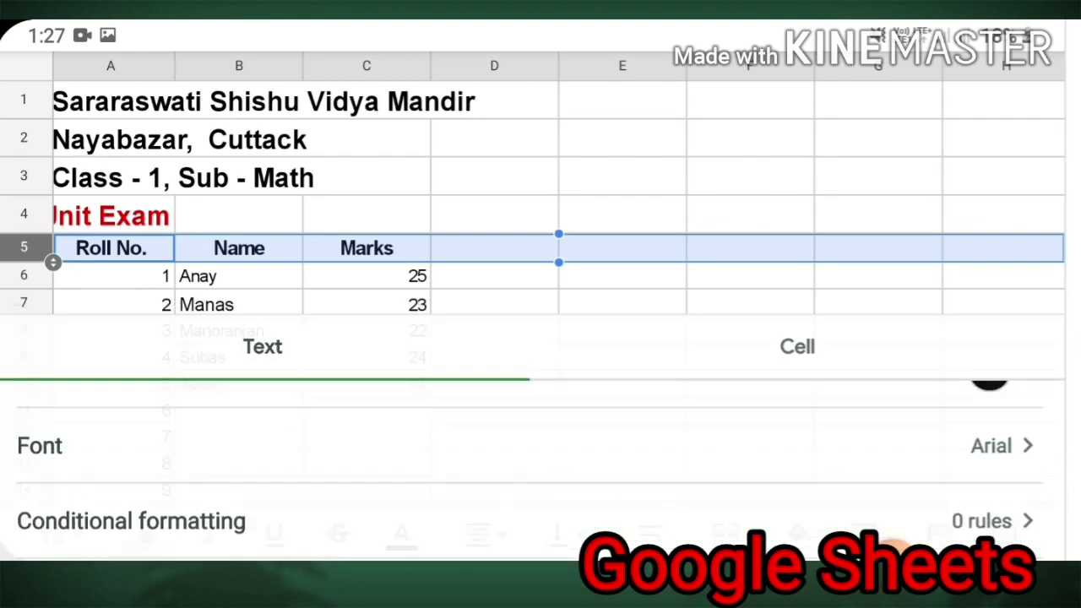
pyautogui.click(110, 164)
pyautogui.scroll(-5, 540, 312)
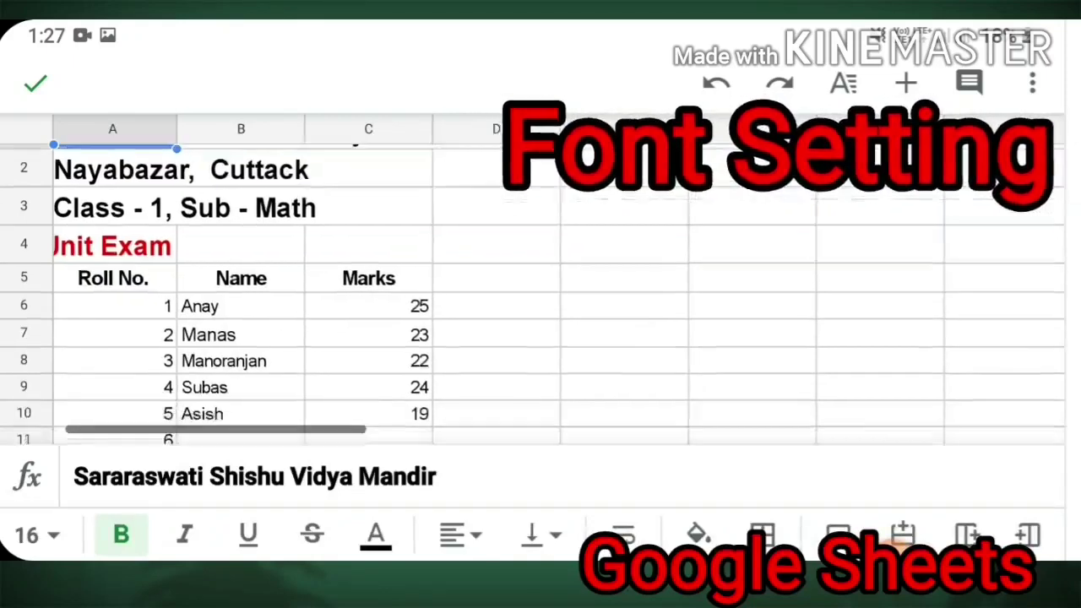
pyautogui.scroll(-3, 541, 279)
pyautogui.hscroll(2, 541, 279)
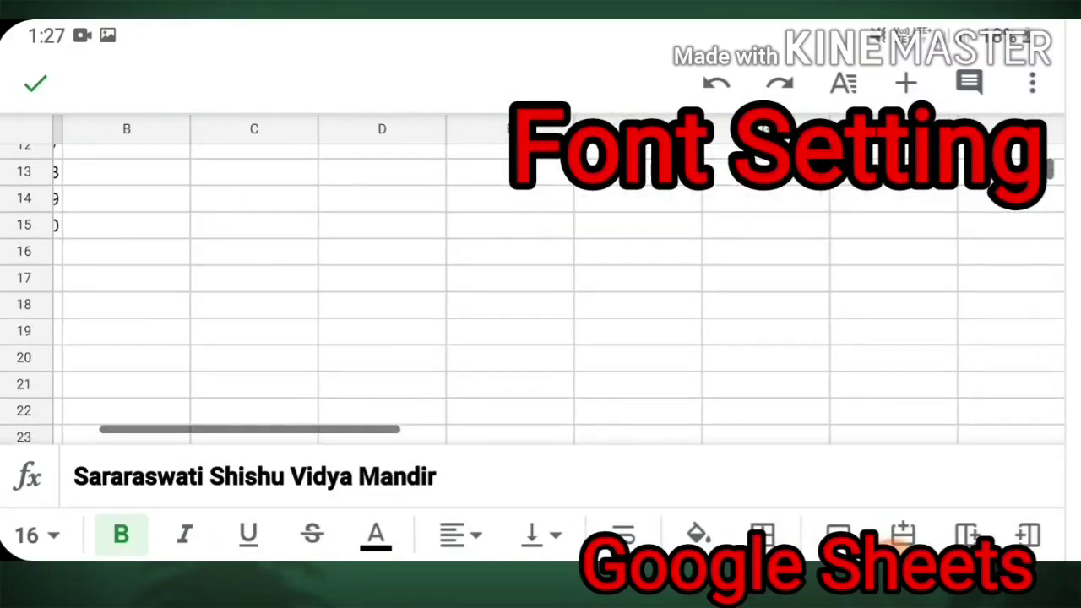
pyautogui.scroll(5, 540, 279)
pyautogui.hscroll(-2, 540, 279)
pyautogui.scroll(2, 253, 279)
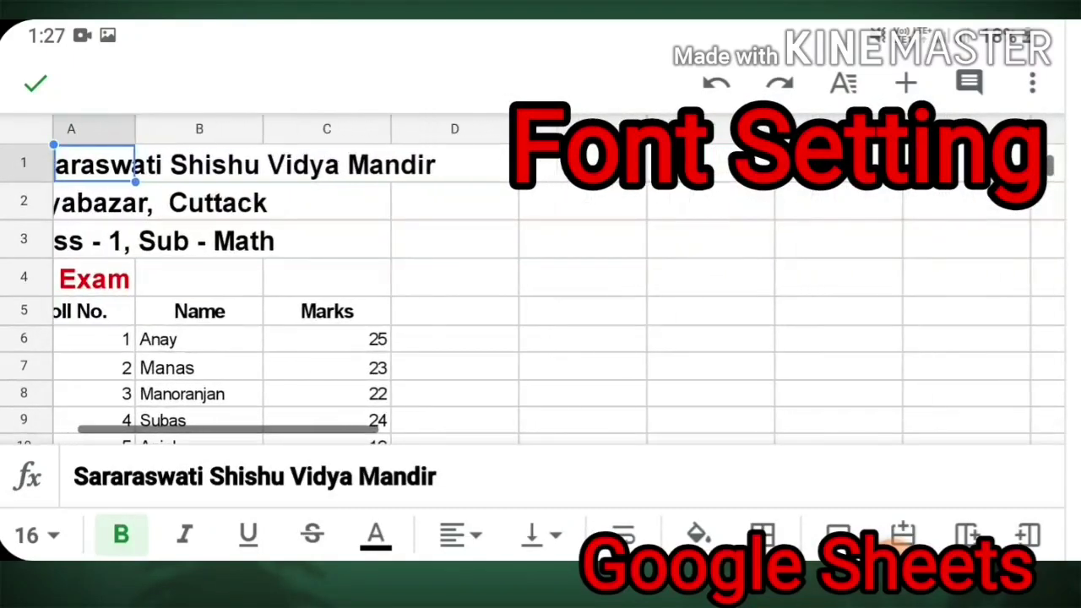
# - Set the A1 school title to Georgia after trying Caveat, Comfortaa and Comic Sans MS
pyautogui.click(843, 82)
pyautogui.scroll(-5, 541, 464)
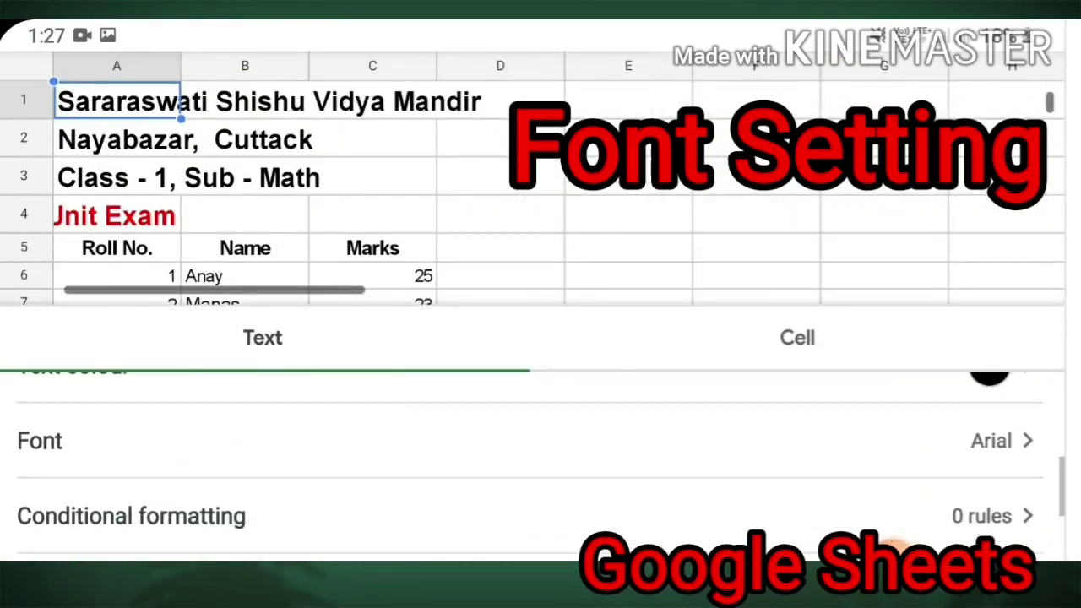
pyautogui.click(40, 441)
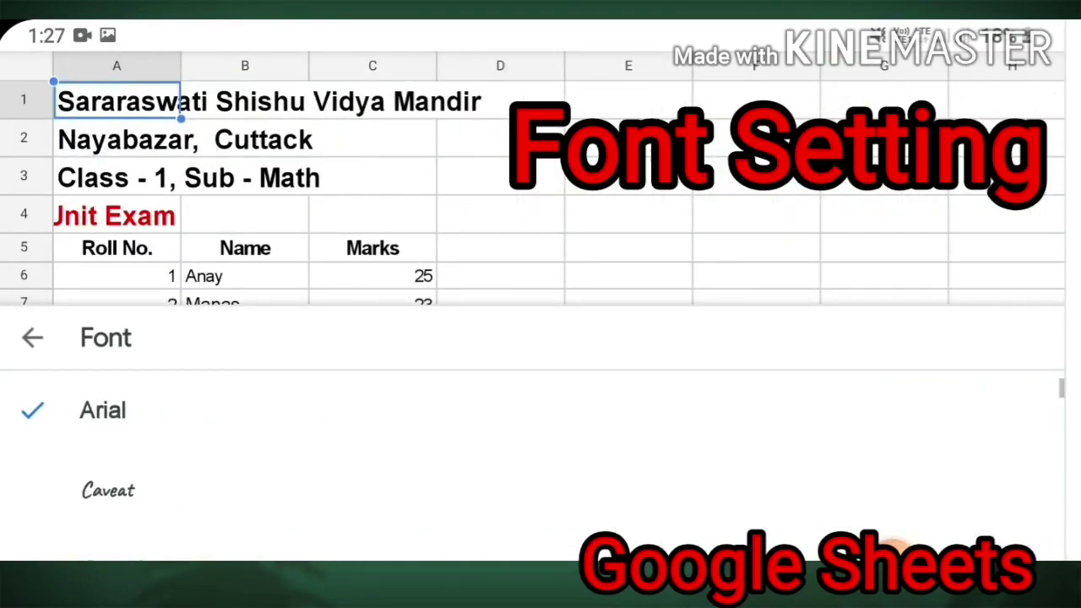
pyautogui.click(108, 490)
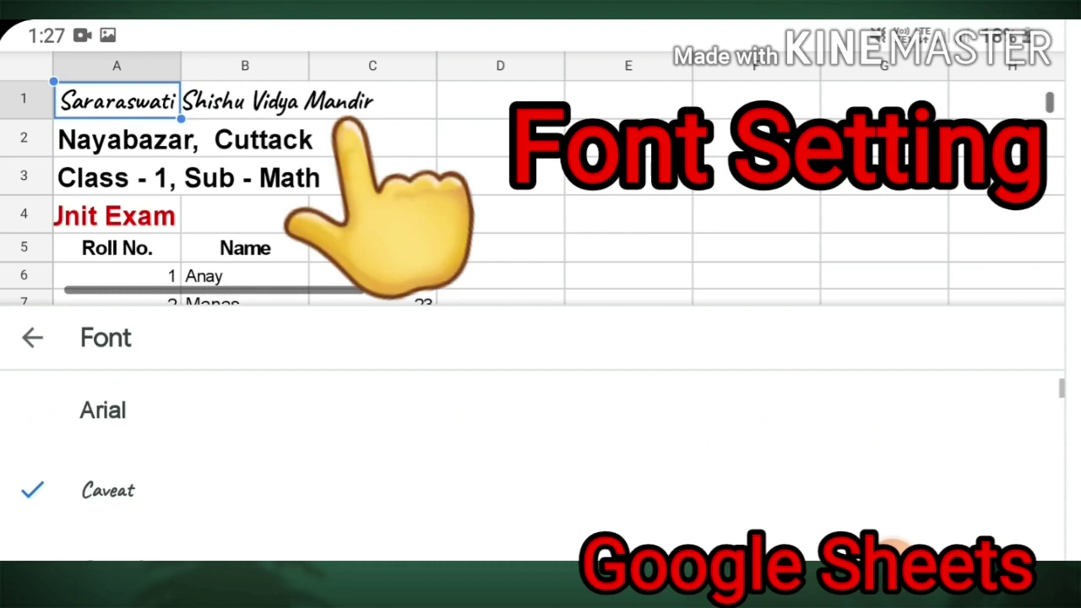
pyautogui.scroll(-2, 541, 464)
pyautogui.click(144, 428)
pyautogui.click(161, 506)
pyautogui.scroll(-3, 540, 465)
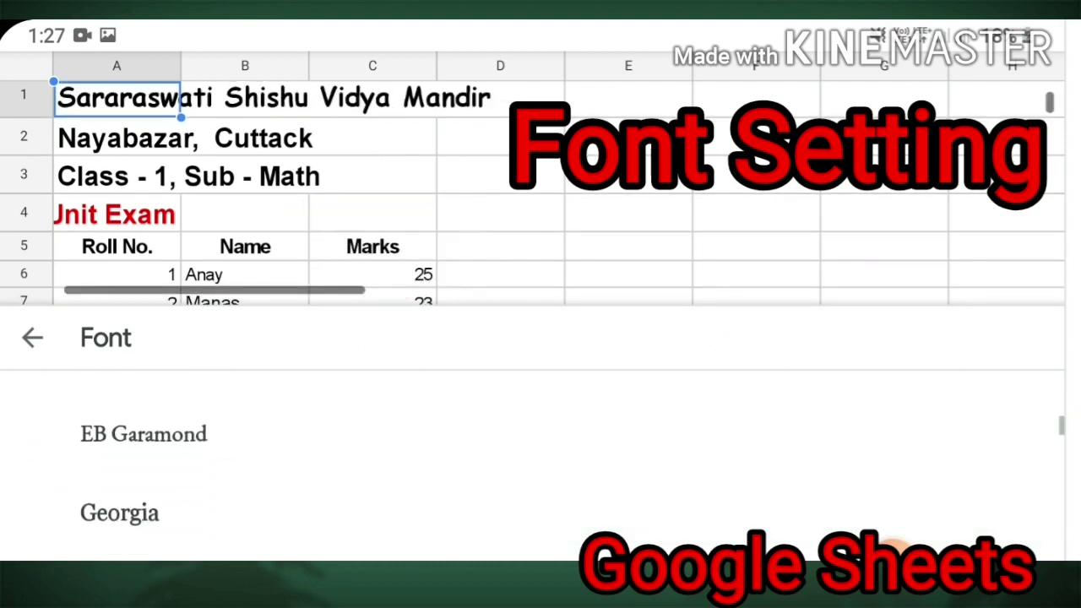
pyautogui.click(119, 513)
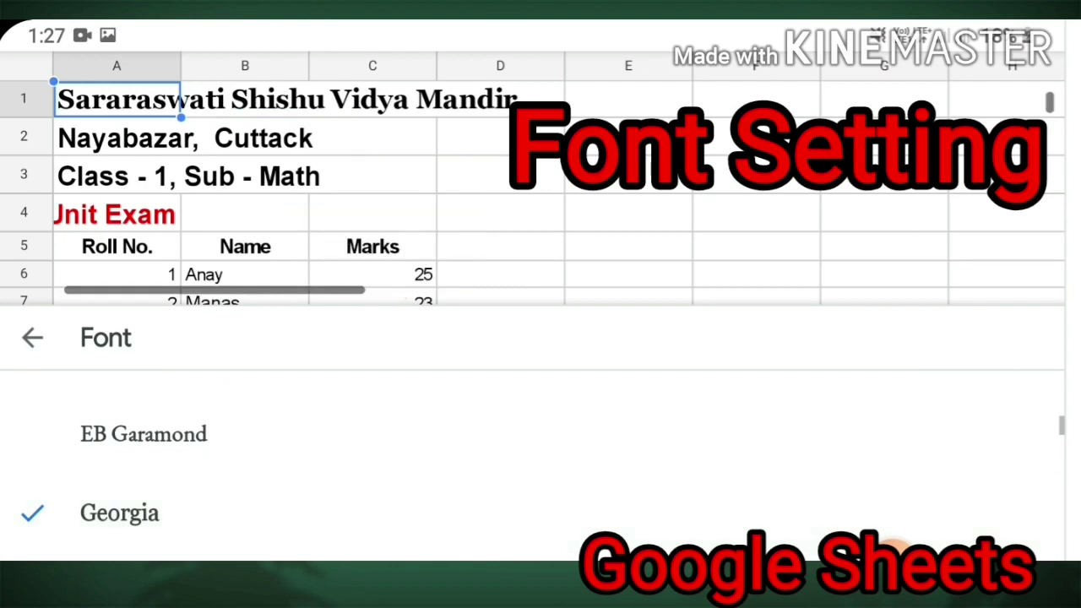
pyautogui.scroll(10, 540, 465)
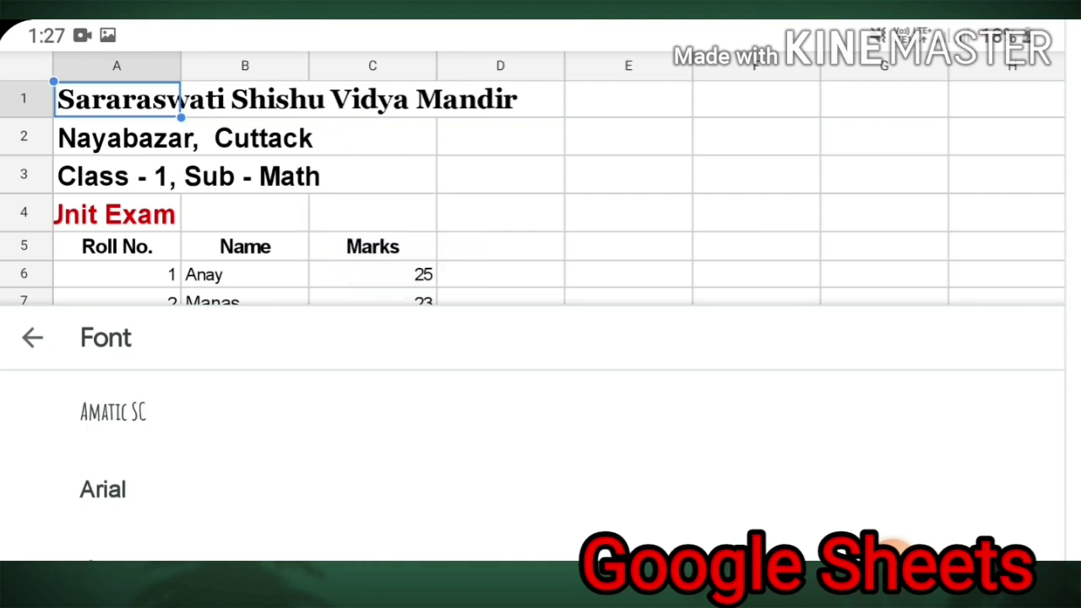
pyautogui.press('Escape')
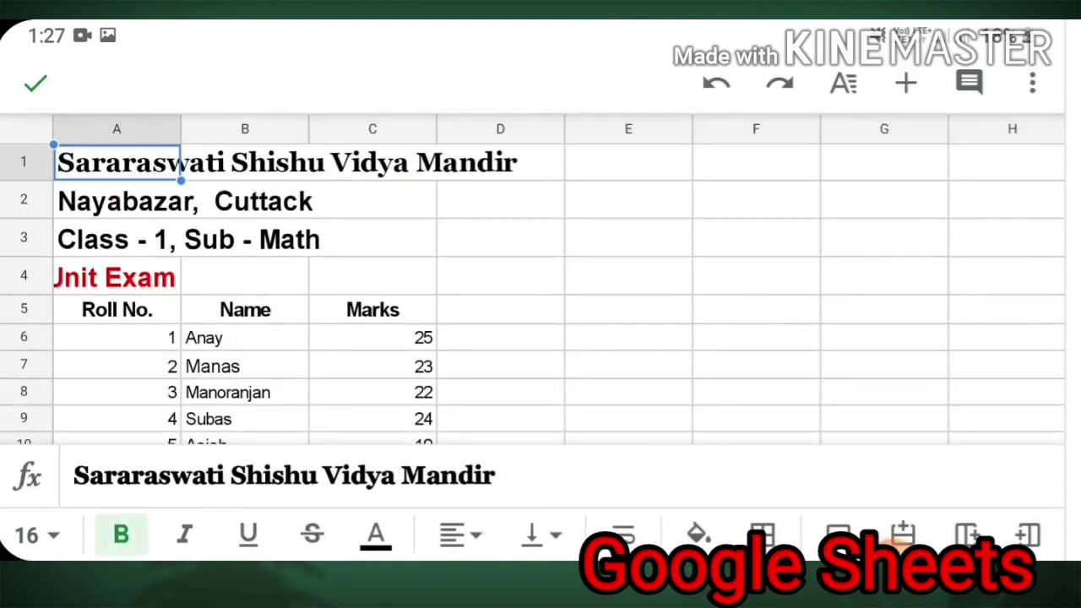
# - View the cell-level formatting options, then close the formatting panel
pyautogui.click(843, 83)
pyautogui.scroll(-5, 541, 447)
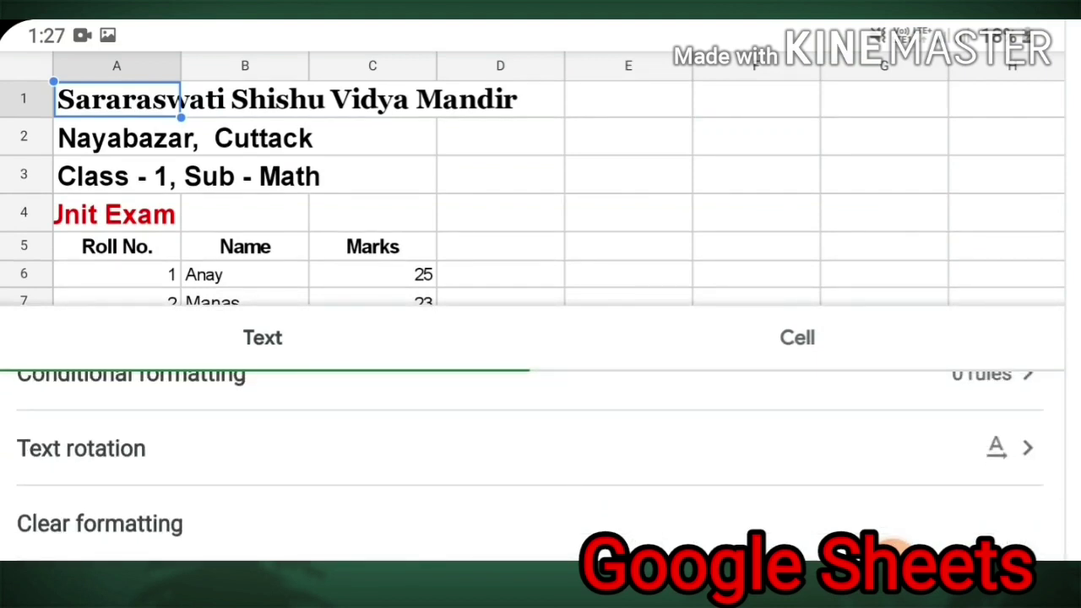
pyautogui.scroll(3, 541, 456)
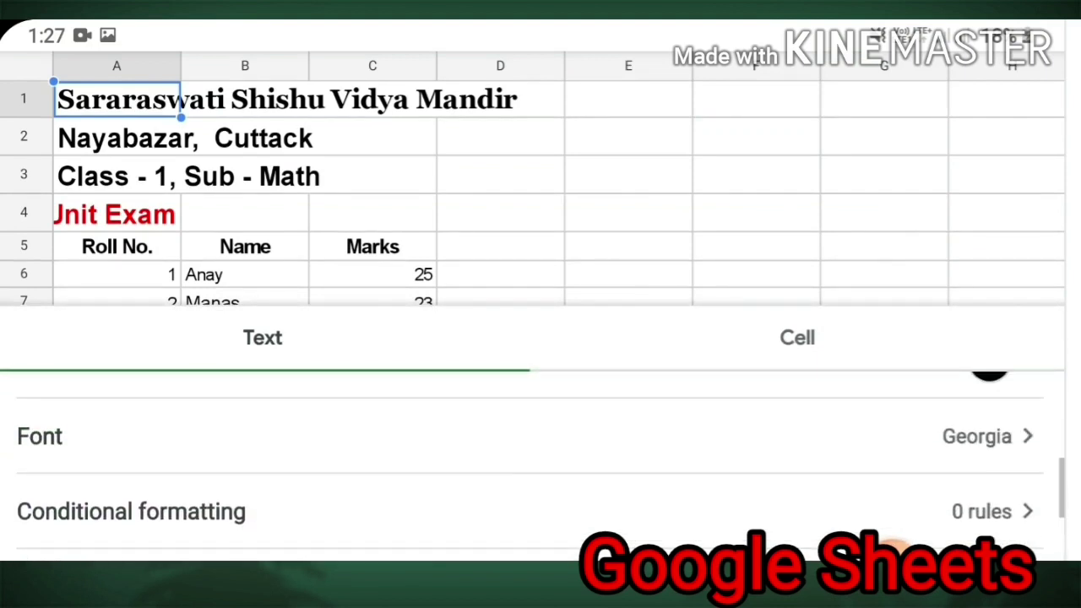
pyautogui.scroll(3, 541, 465)
pyautogui.scroll(2, 540, 464)
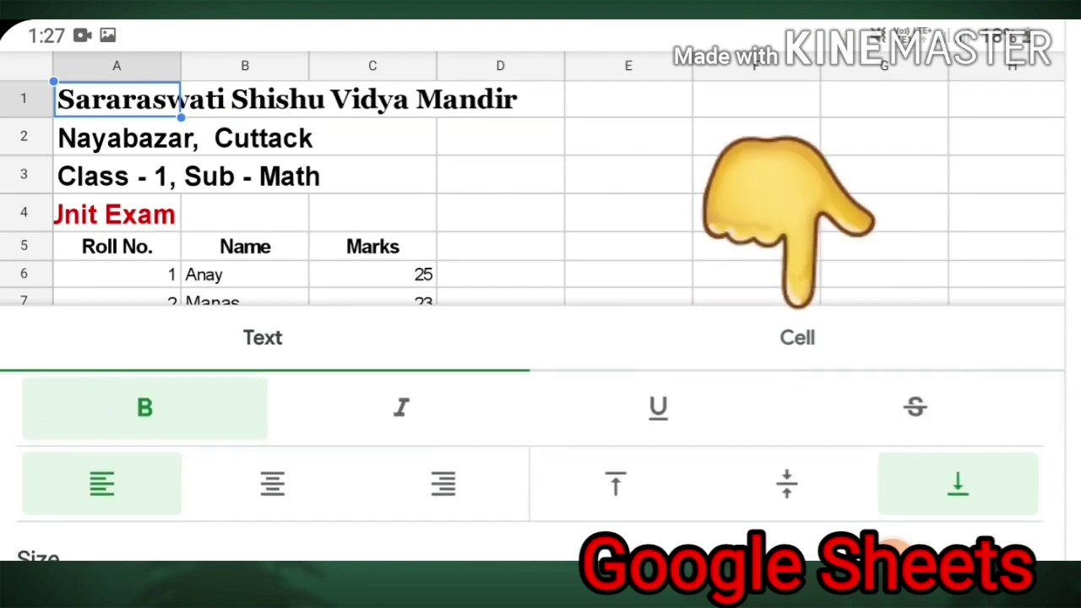
pyautogui.click(797, 337)
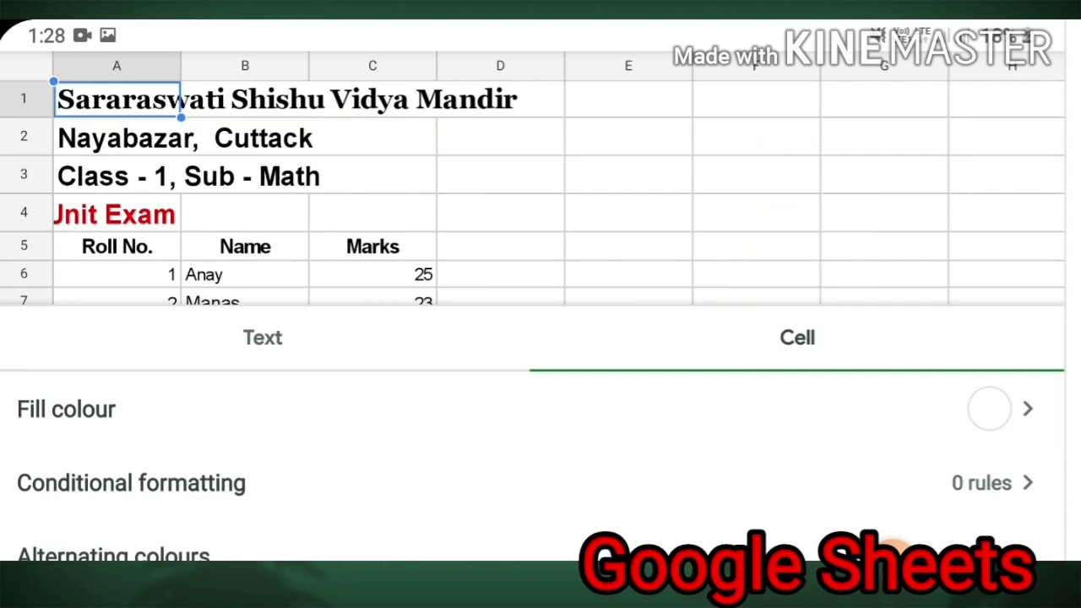
pyautogui.scroll(-3, 540, 465)
pyautogui.press('Escape')
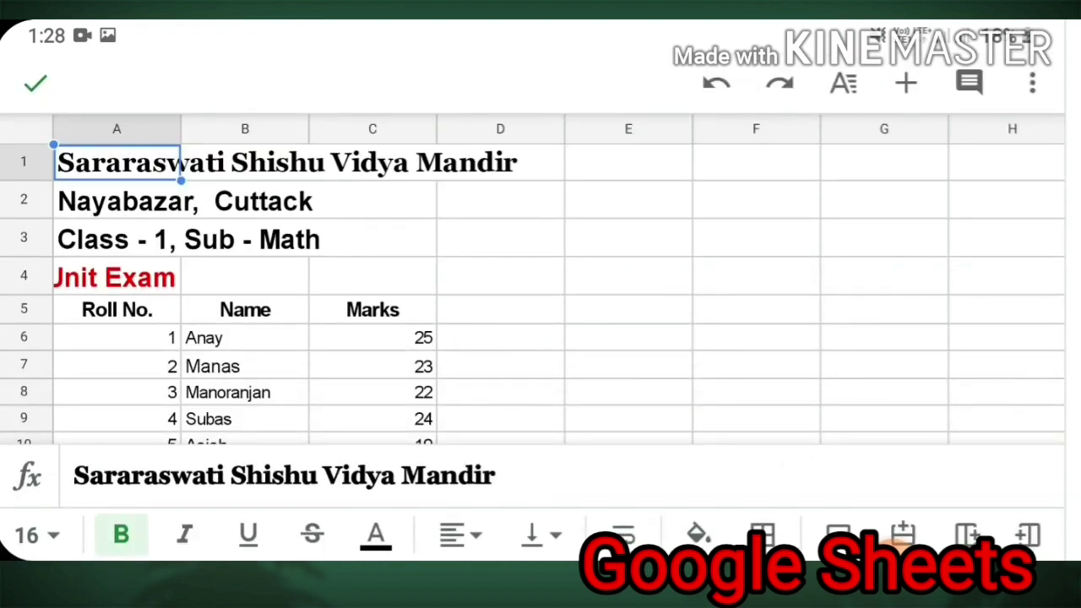
# - Start a new comment on the A1 school title and dismiss it
pyautogui.click(968, 82)
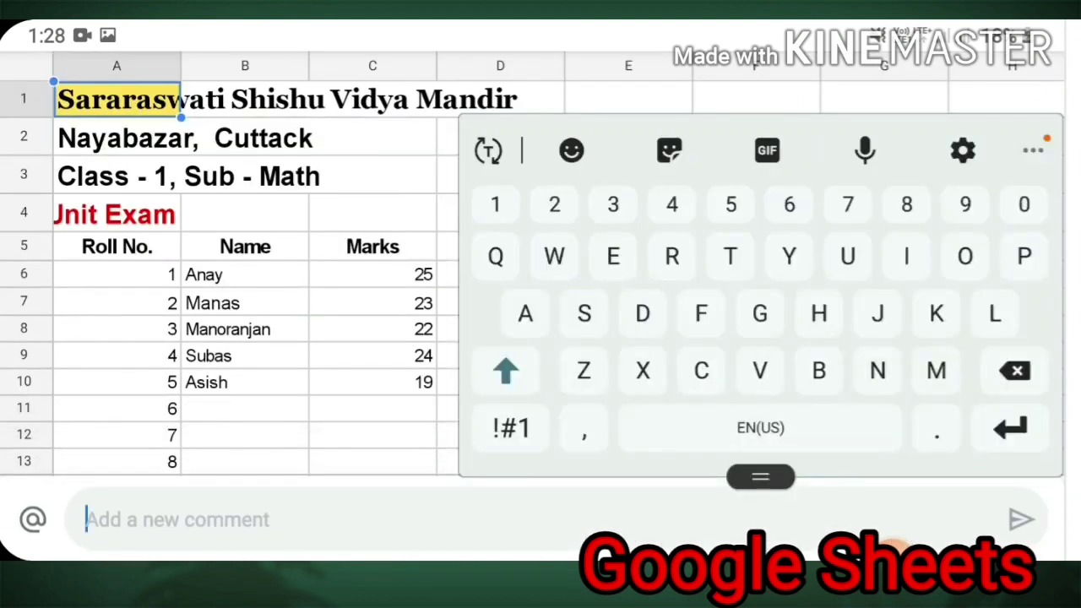
pyautogui.moveTo(541, 25); pyautogui.dragTo(541, 143)
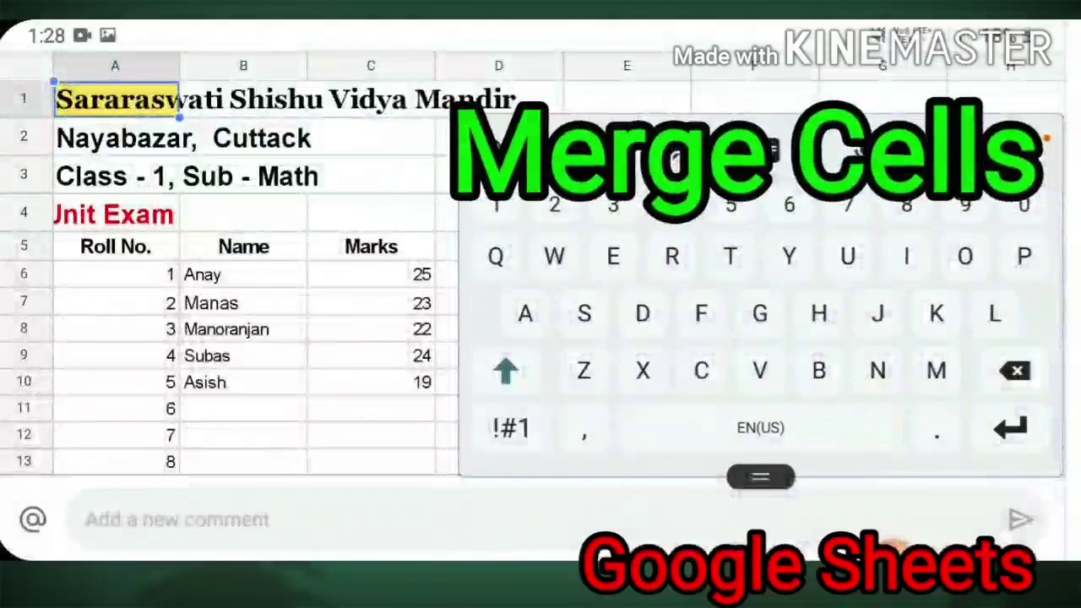
pyautogui.press('Escape')
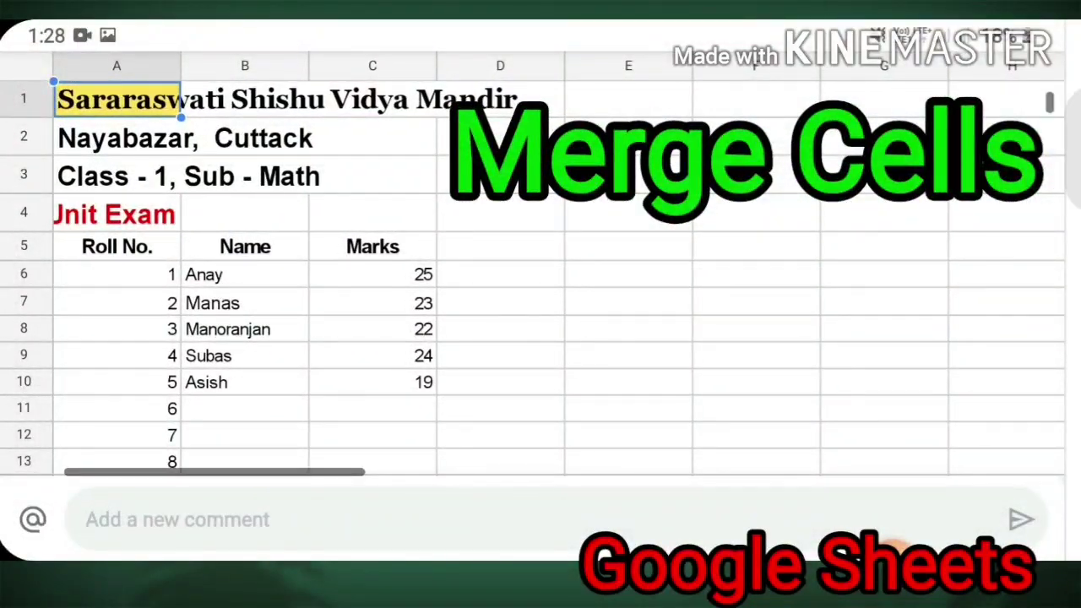
pyautogui.press('Escape')
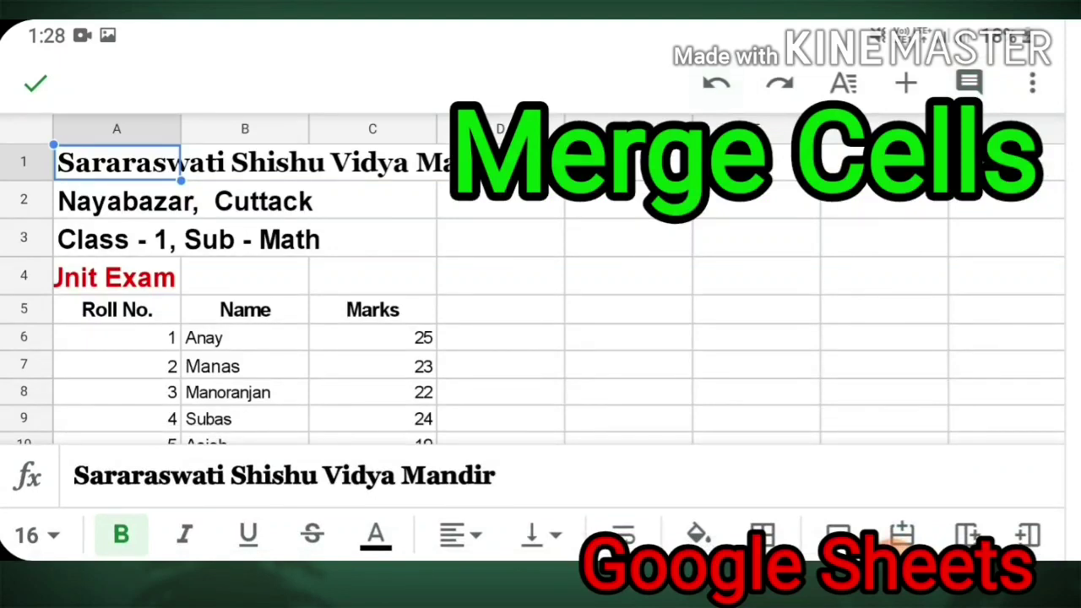
# - Merge cells A1 to C1 for the school title, then select A2:C2
pyautogui.click(117, 162)
pyautogui.moveTo(181, 181); pyautogui.dragTo(437, 181)
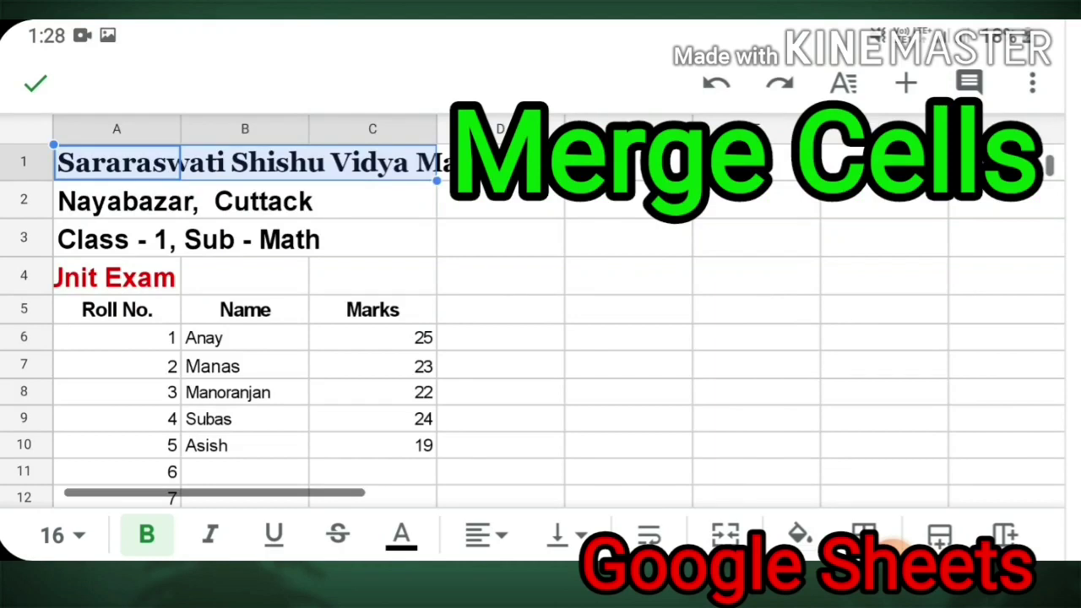
pyautogui.click(843, 83)
pyautogui.click(797, 337)
pyautogui.scroll(-3, 532, 465)
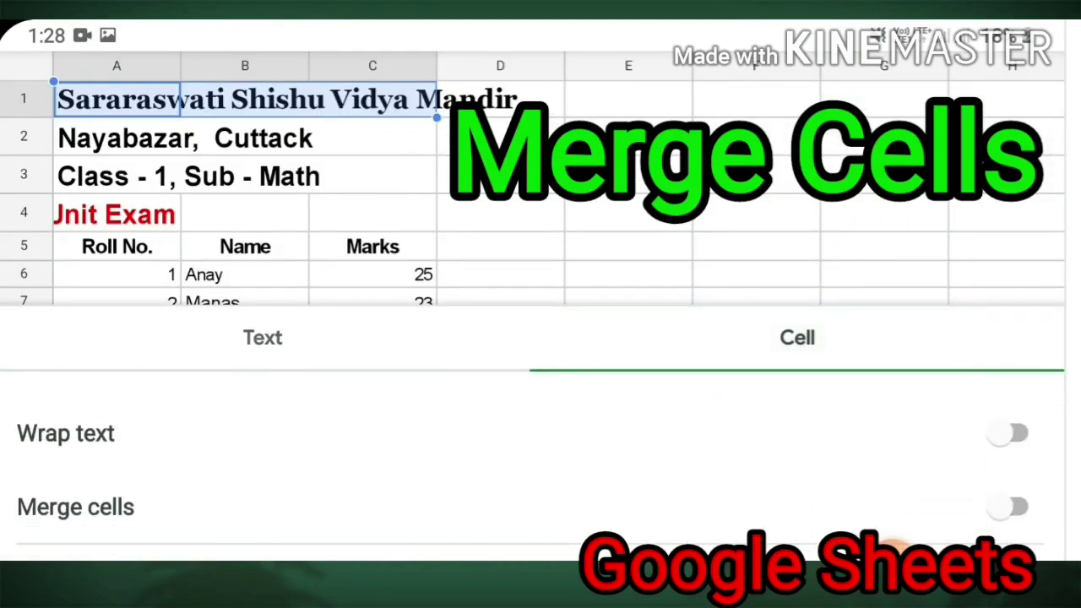
pyautogui.scroll(-1, 532, 464)
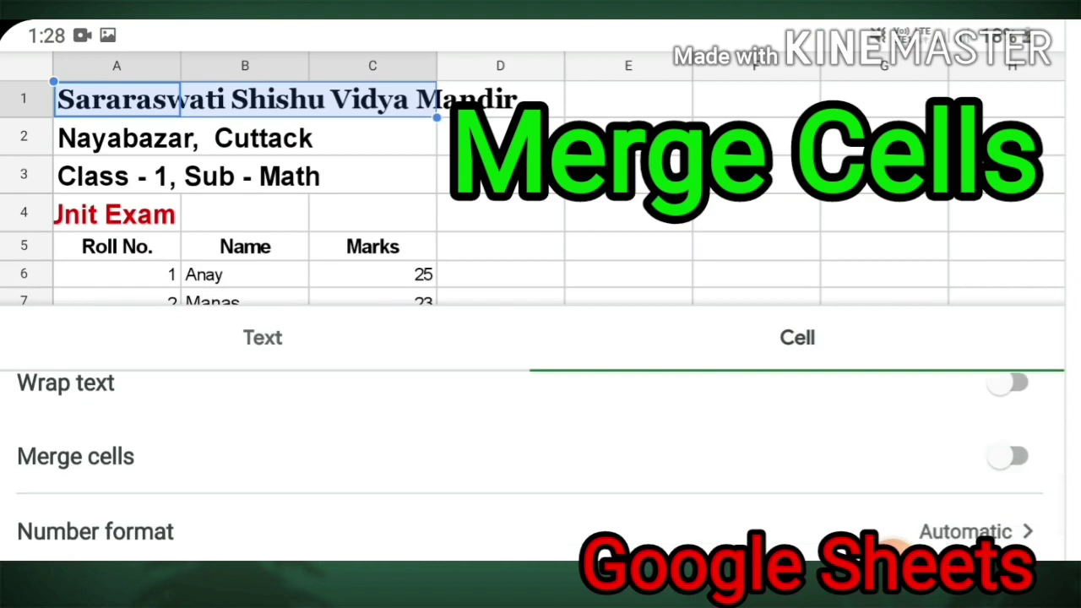
pyautogui.click(1018, 456)
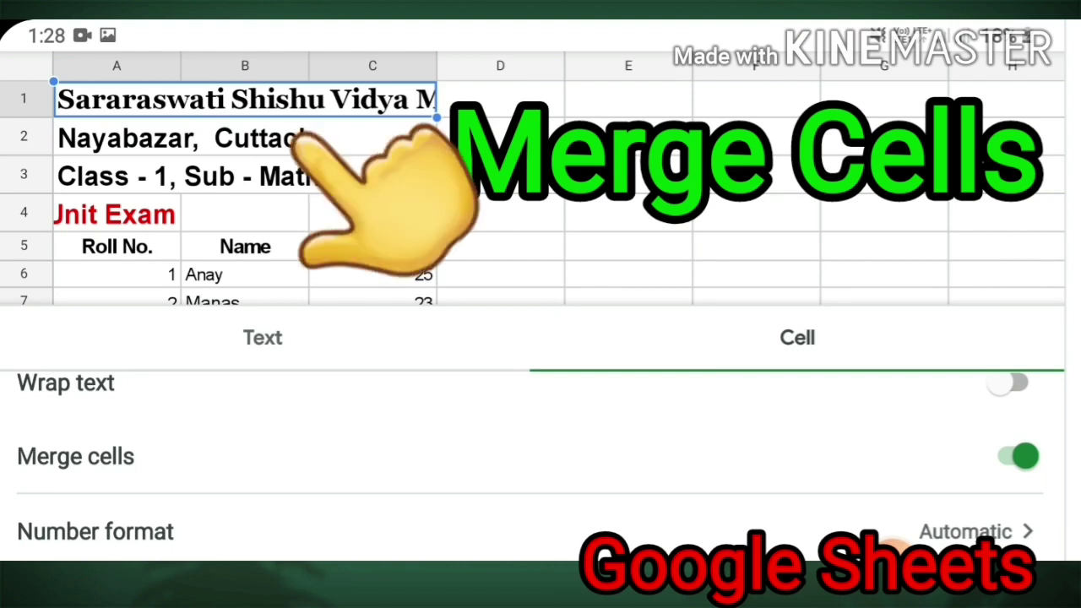
pyautogui.press('Escape')
pyautogui.click(117, 201)
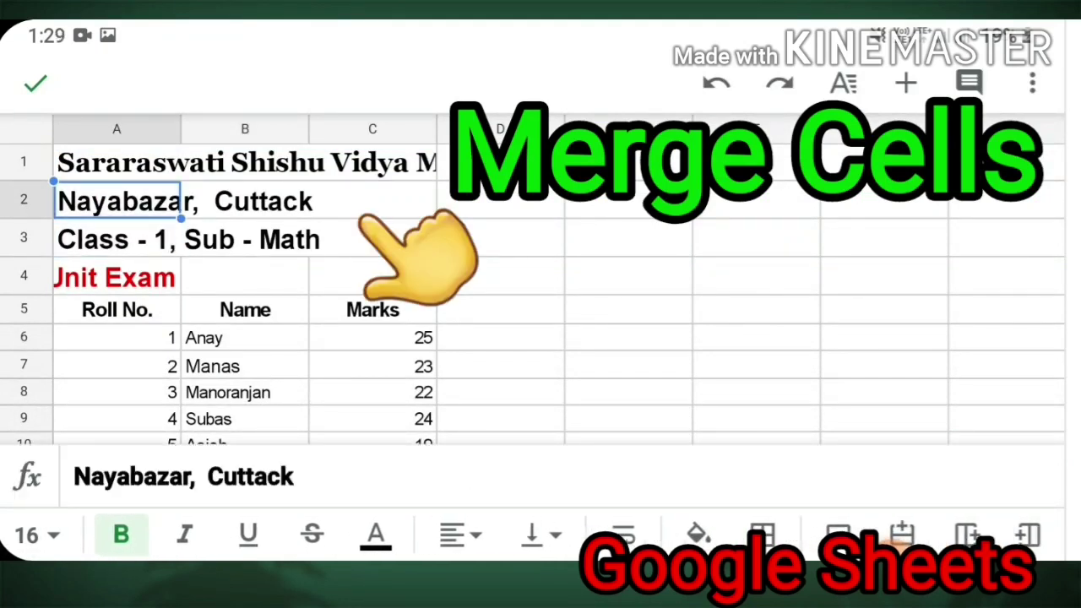
pyautogui.moveTo(181, 218); pyautogui.dragTo(436, 218)
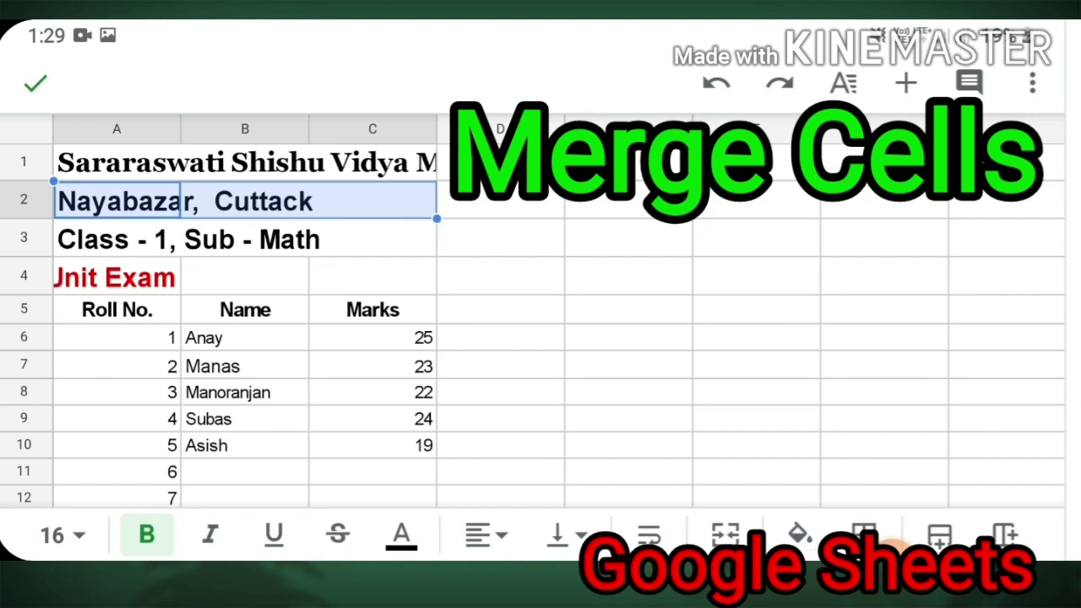
# - Merge A2:C2 and centre the Nayabazar, Cuttack line within it
pyautogui.click(843, 81)
pyautogui.click(797, 338)
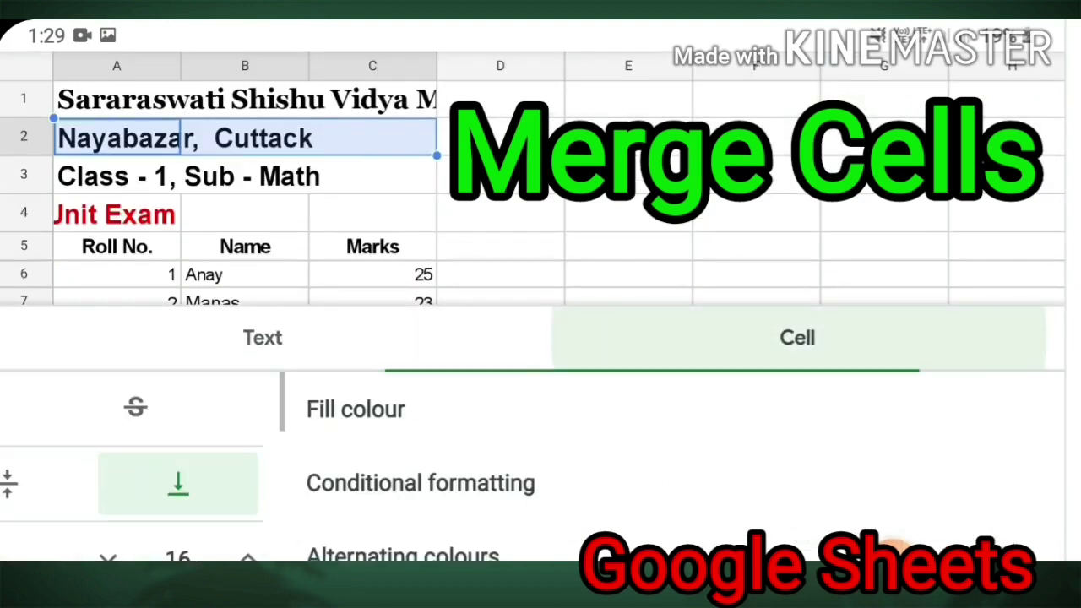
pyautogui.scroll(-2, 532, 464)
pyautogui.scroll(-1, 530, 464)
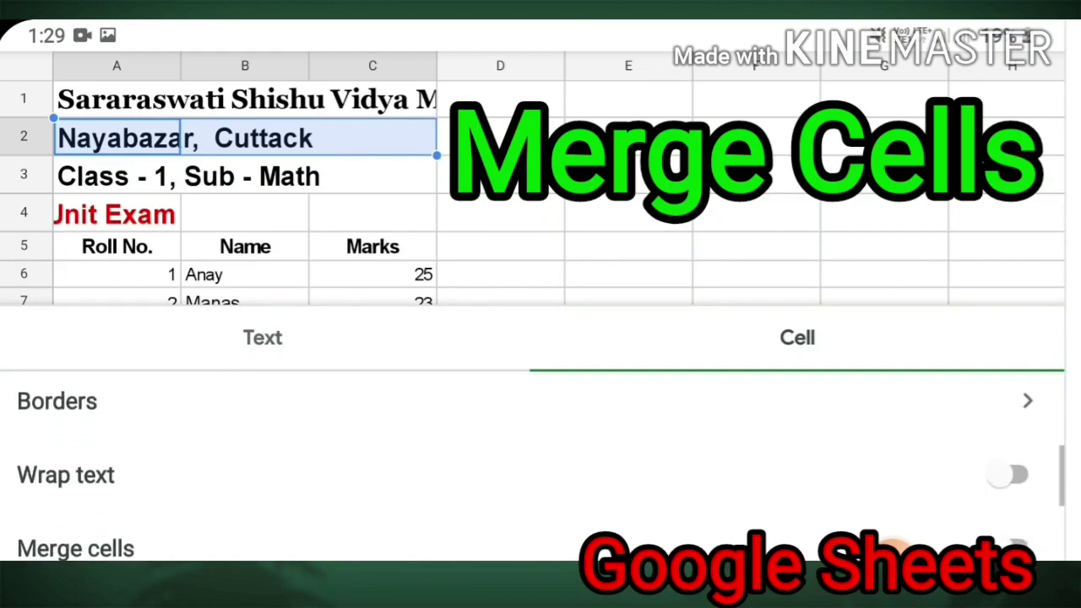
pyautogui.scroll(-1, 530, 465)
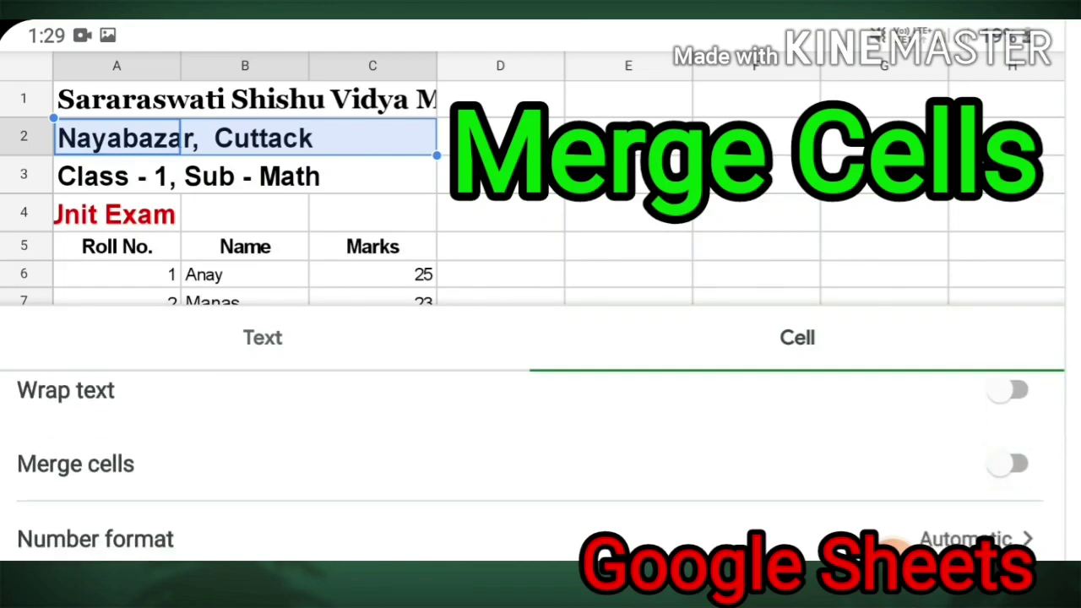
pyautogui.click(1018, 463)
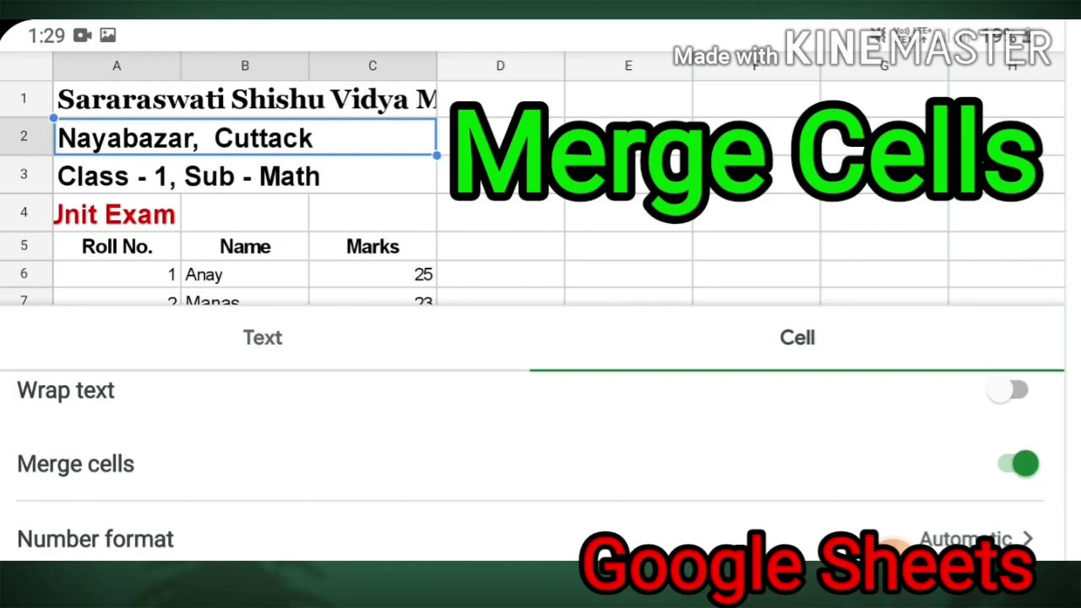
pyautogui.scroll(-1, 530, 465)
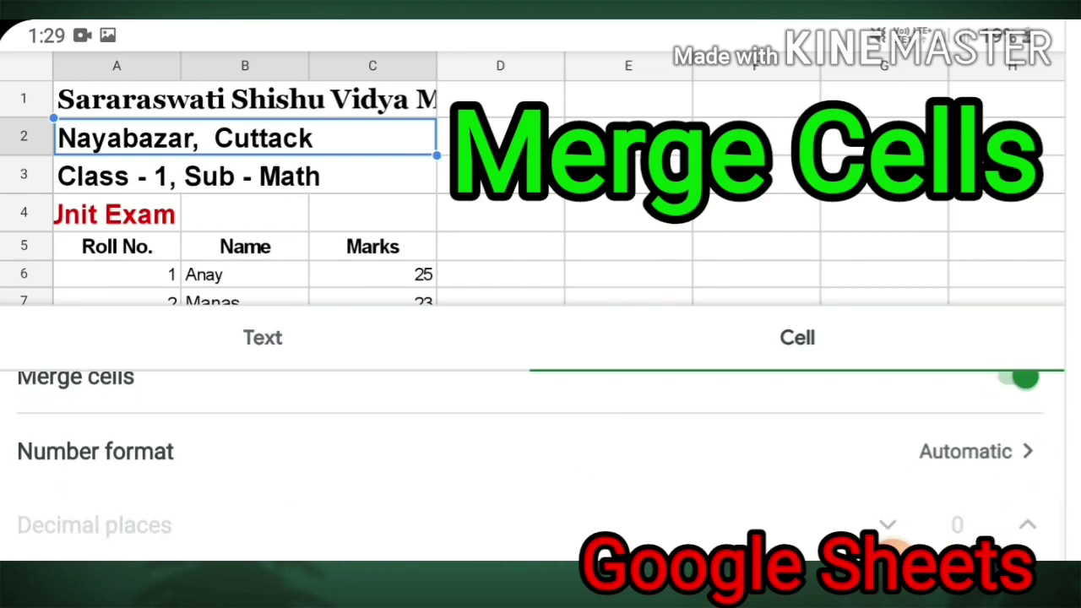
pyautogui.scroll(3, 530, 464)
pyautogui.press('Escape')
pyautogui.click(844, 80)
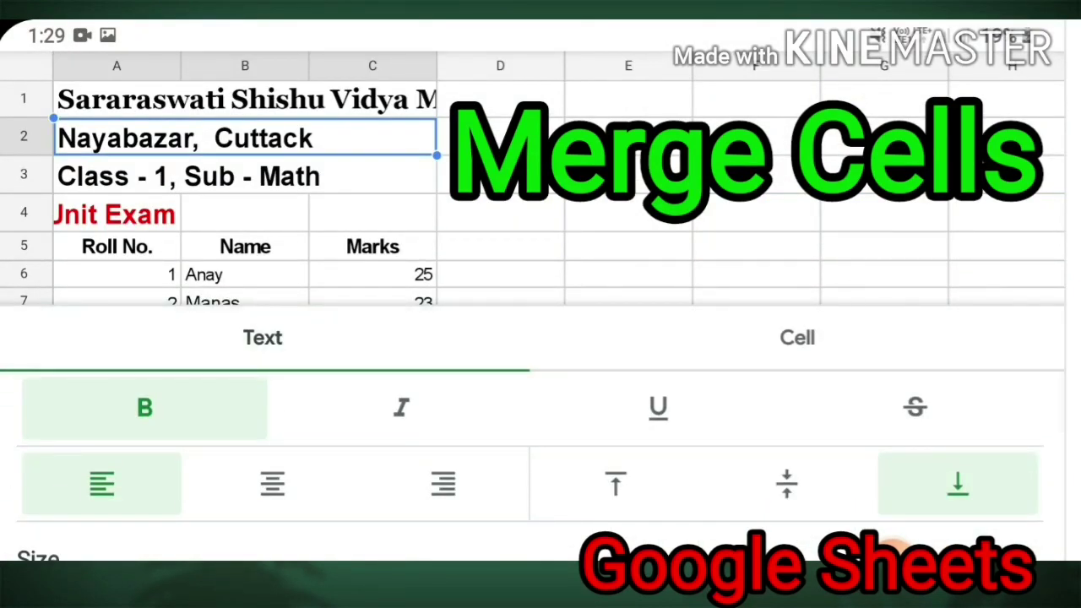
pyautogui.click(272, 483)
pyautogui.press('Escape')
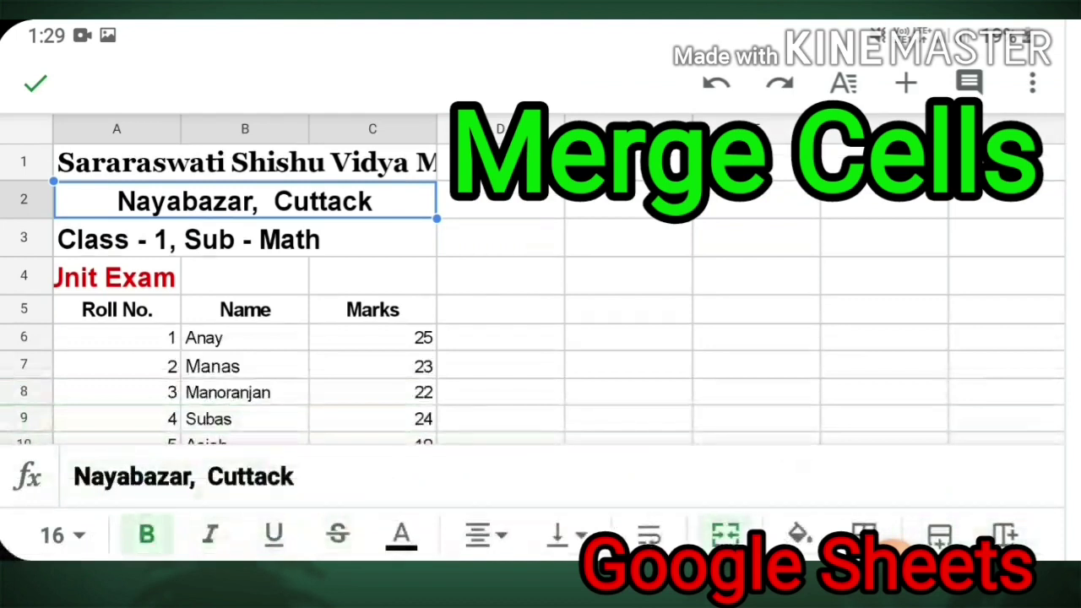
# - Centre the school title across A1:C1, then select A3:C3
pyautogui.click(245, 161)
pyautogui.click(478, 534)
pyautogui.click(495, 439)
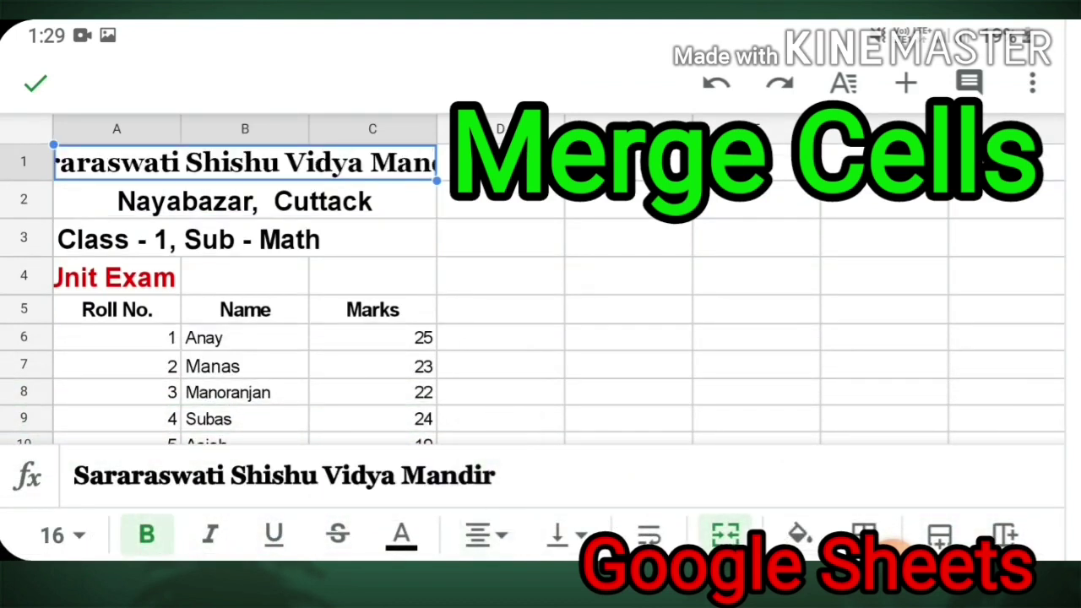
pyautogui.click(116, 239)
pyautogui.moveTo(181, 257); pyautogui.dragTo(435, 256)
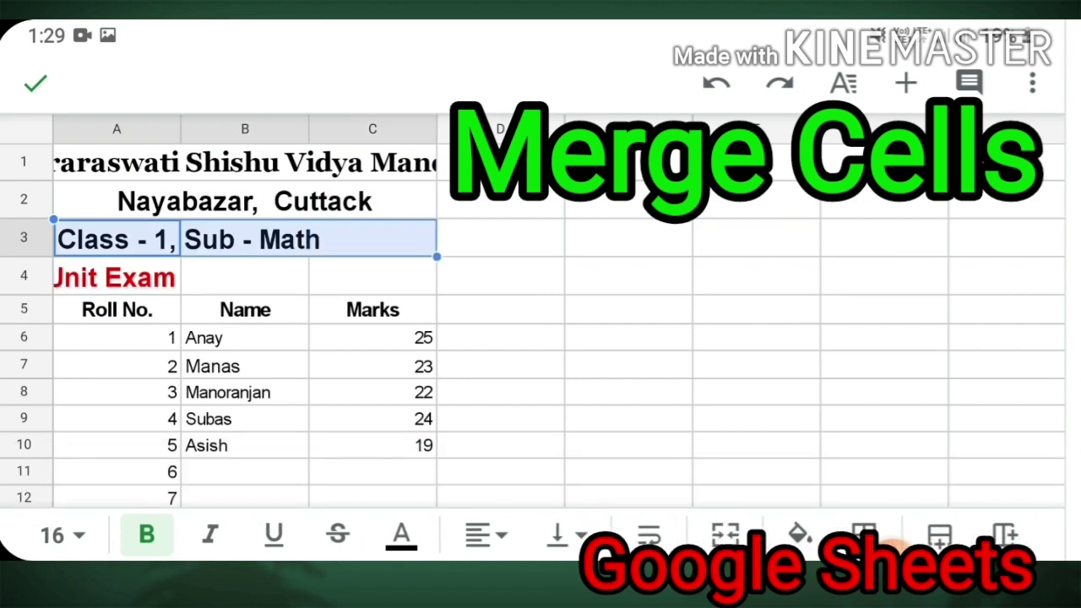
# - Merge the Class line across cells A3:C3
pyautogui.click(843, 82)
pyautogui.click(796, 339)
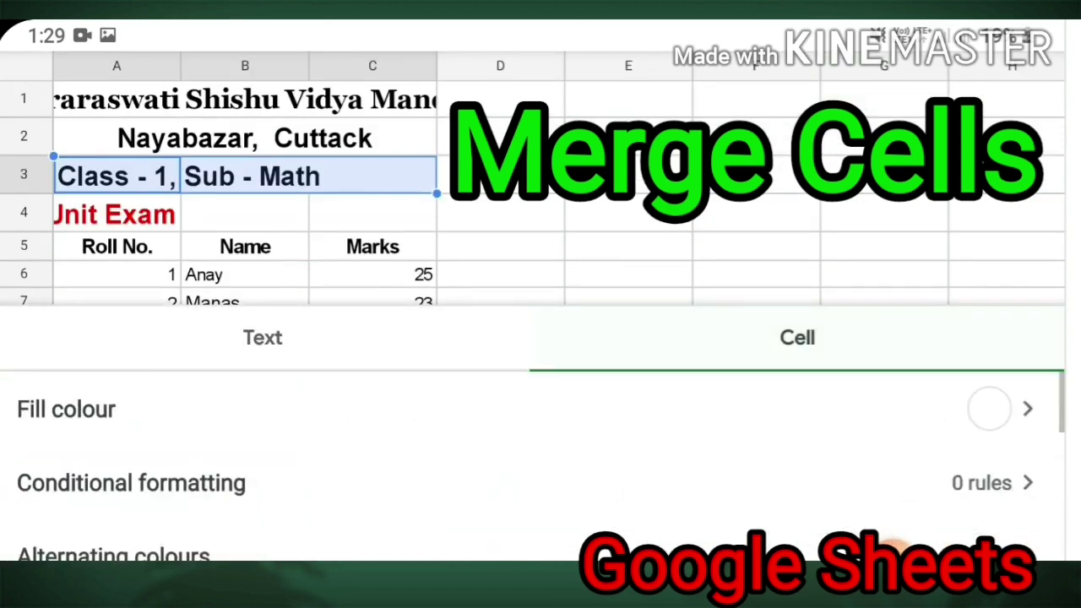
pyautogui.scroll(-3, 532, 464)
pyautogui.scroll(-2, 532, 465)
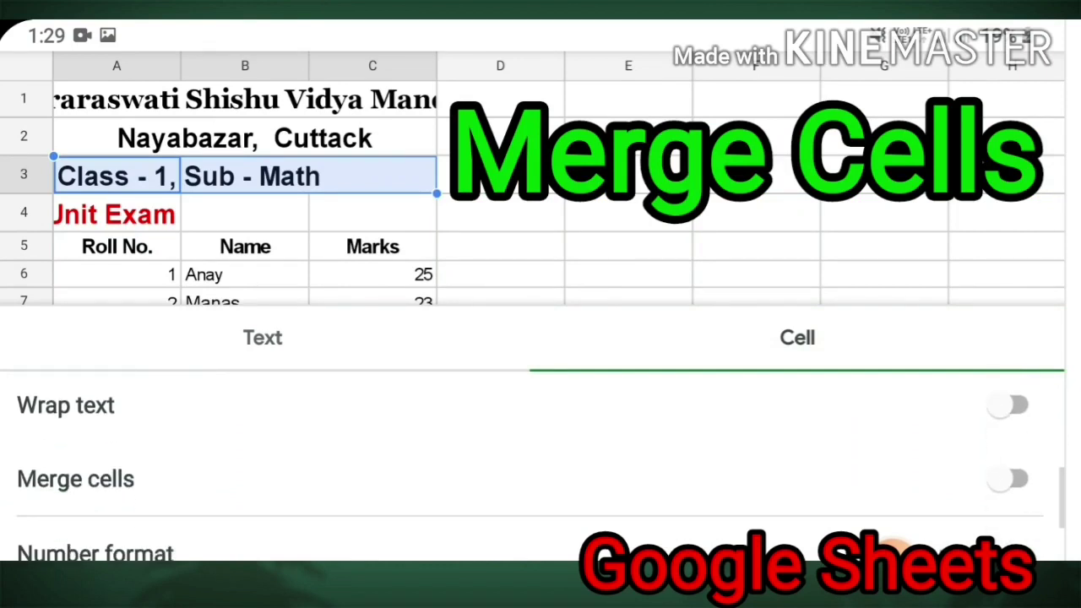
pyautogui.click(1013, 478)
pyautogui.click(245, 176)
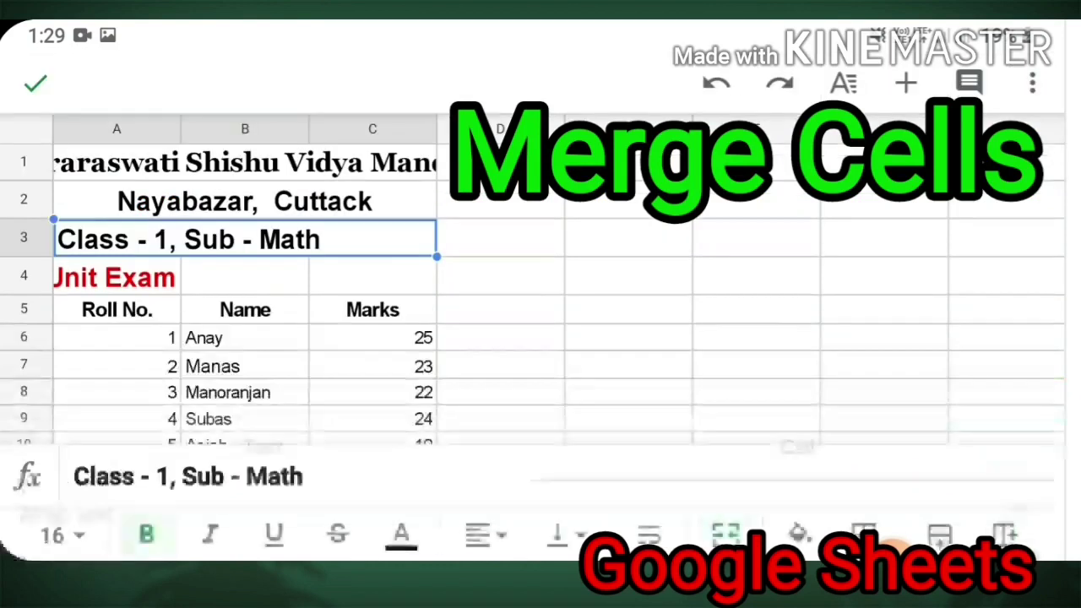
# - Merge the red 1st Unit Exam heading across A4:C4 and centre-align it
pyautogui.click(116, 276)
pyautogui.moveTo(181, 294); pyautogui.dragTo(437, 294)
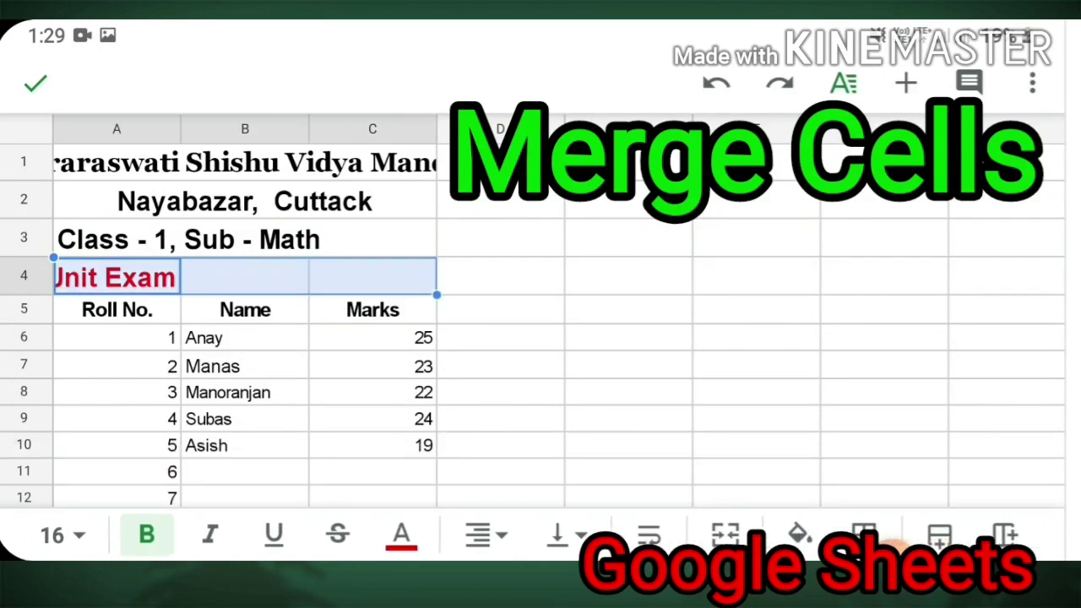
pyautogui.click(843, 82)
pyautogui.scroll(-3, 541, 464)
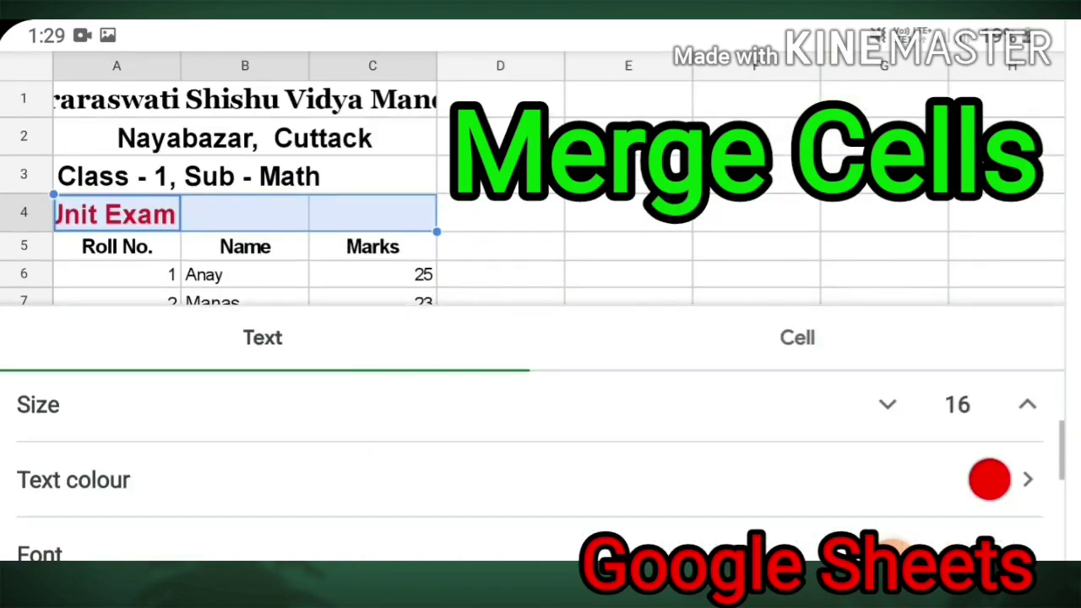
pyautogui.scroll(-5, 540, 465)
pyautogui.click(797, 338)
pyautogui.scroll(-5, 540, 464)
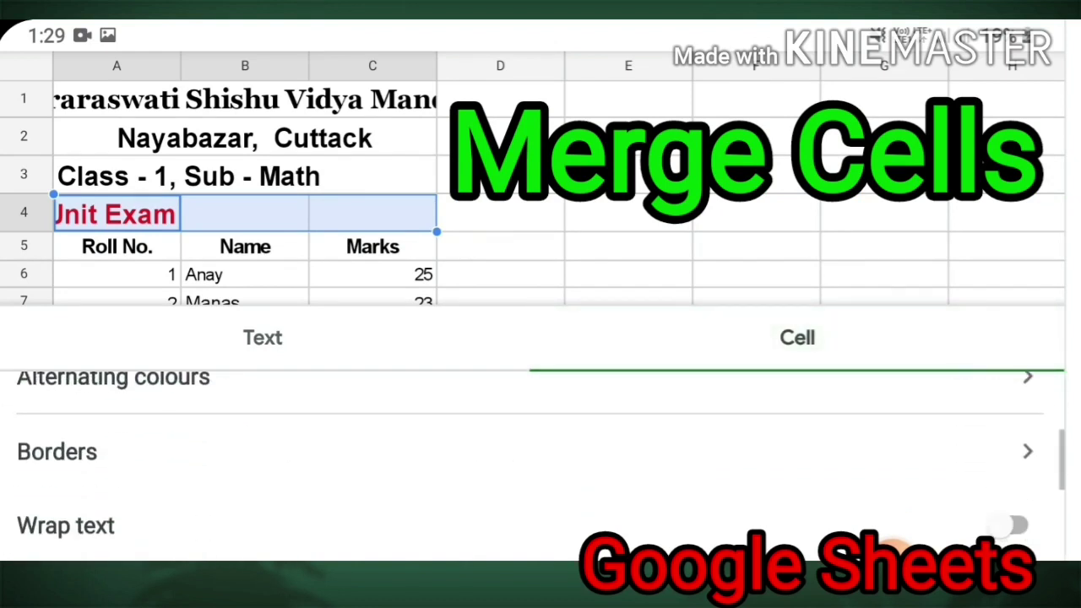
pyautogui.click(1018, 490)
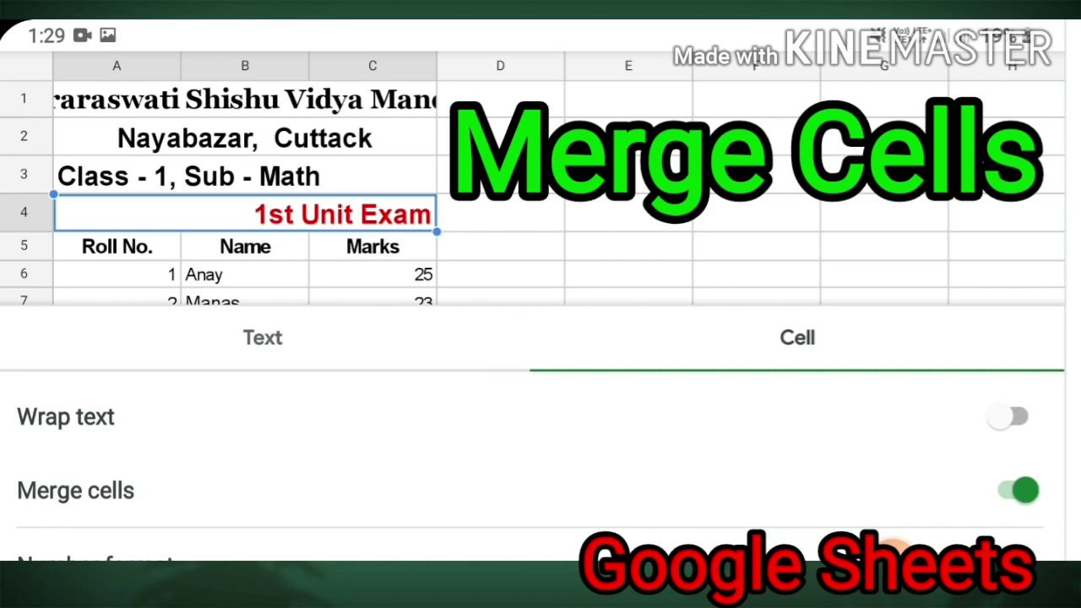
pyautogui.press('Escape')
pyautogui.click(837, 80)
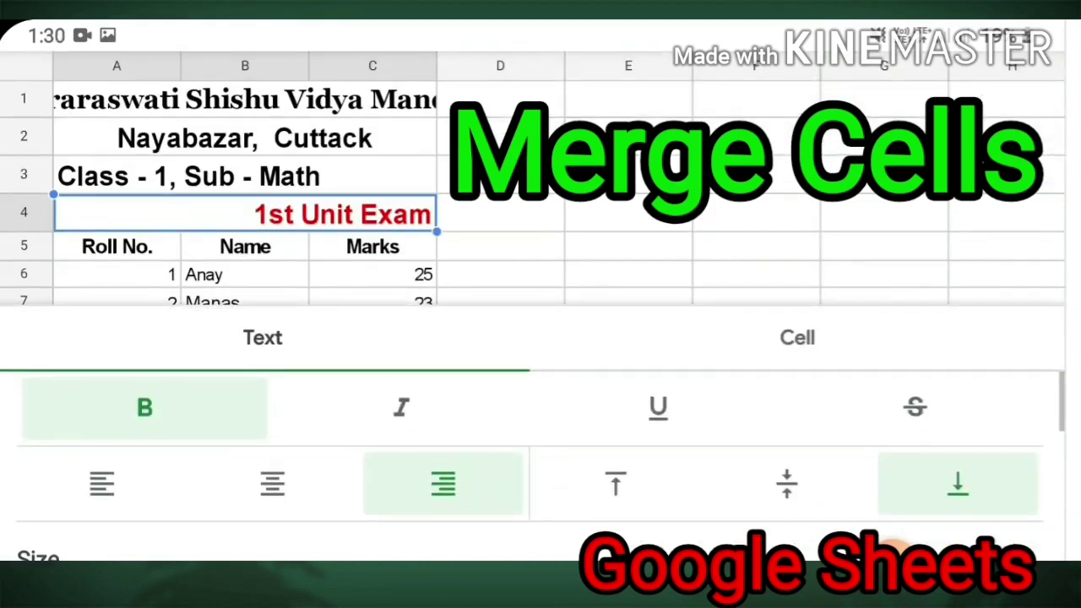
pyautogui.click(272, 483)
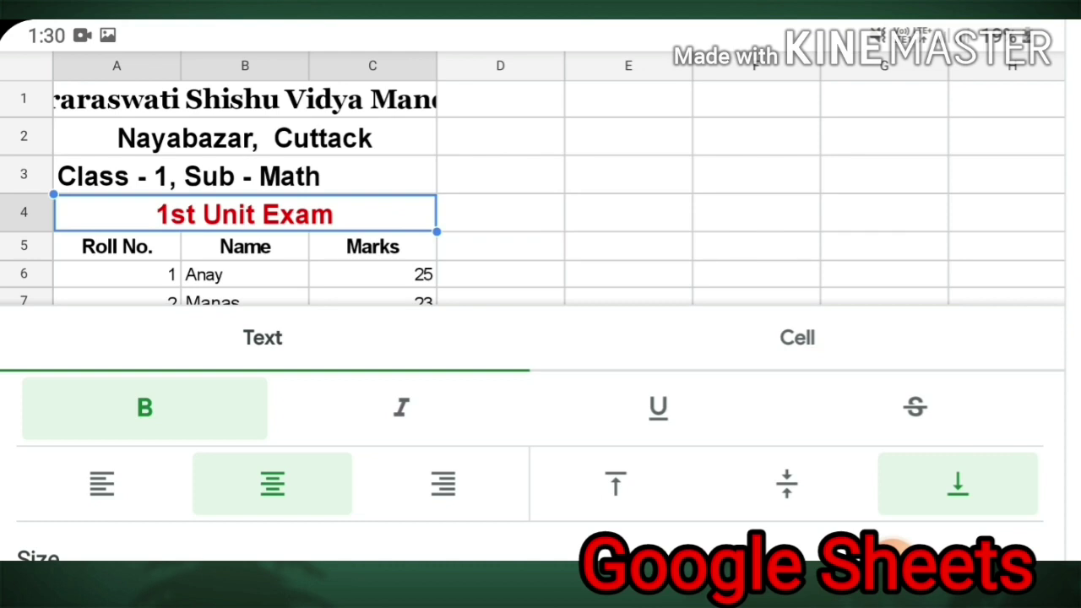
pyautogui.press('Escape')
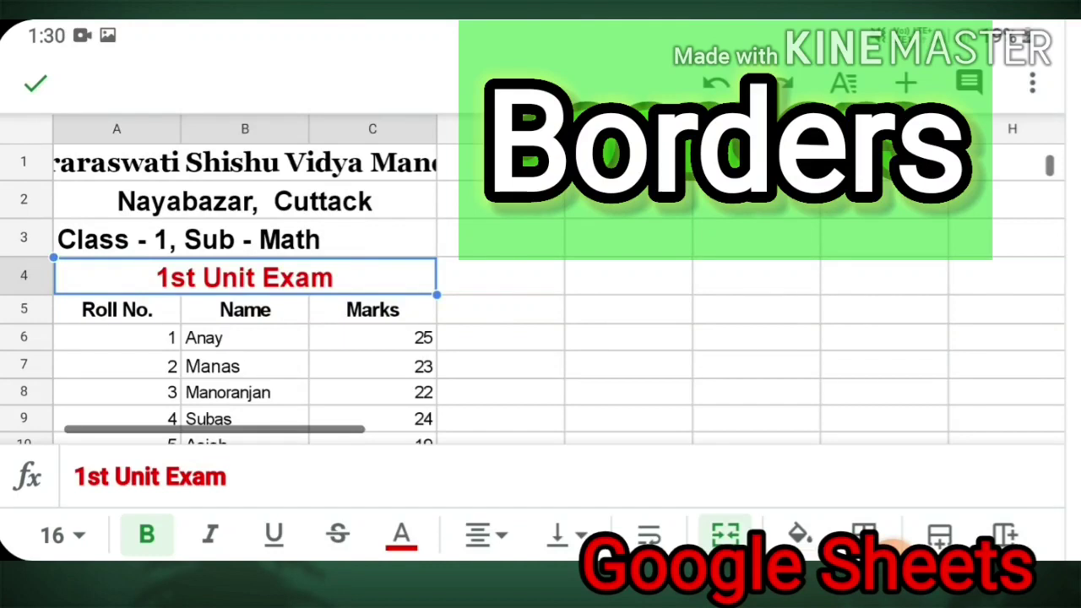
# - Select the mark table A1:C10 and choose the thin solid border style
pyautogui.click(117, 162)
pyautogui.moveTo(181, 180)
pyautogui.mouseDown()
pyautogui.moveTo(437, 351)
pyautogui.moveTo(437, 442)
pyautogui.mouseUp()
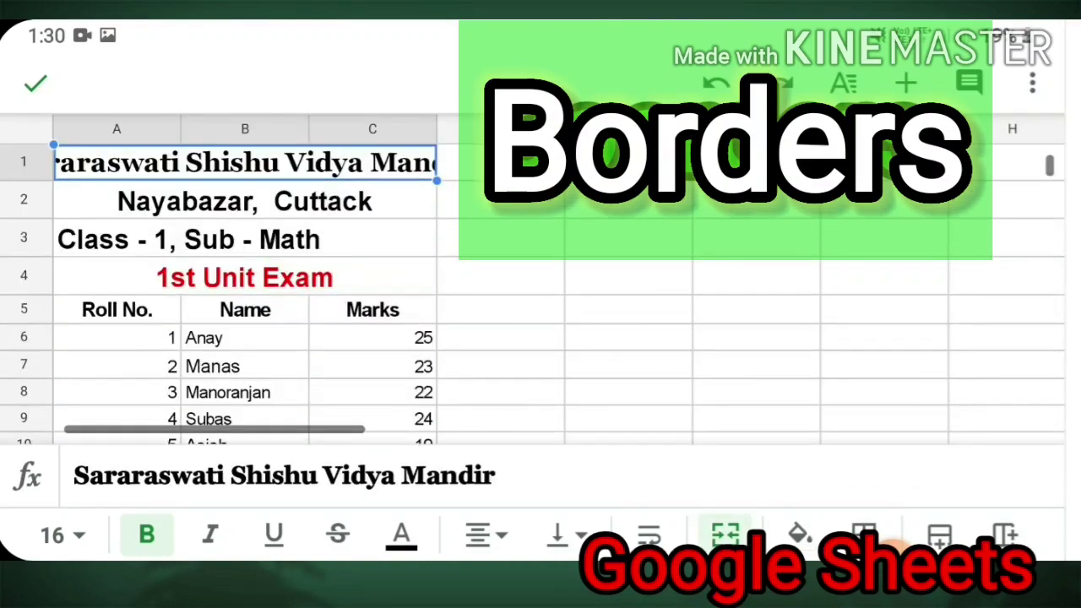
pyautogui.moveTo(436, 180); pyautogui.dragTo(437, 394)
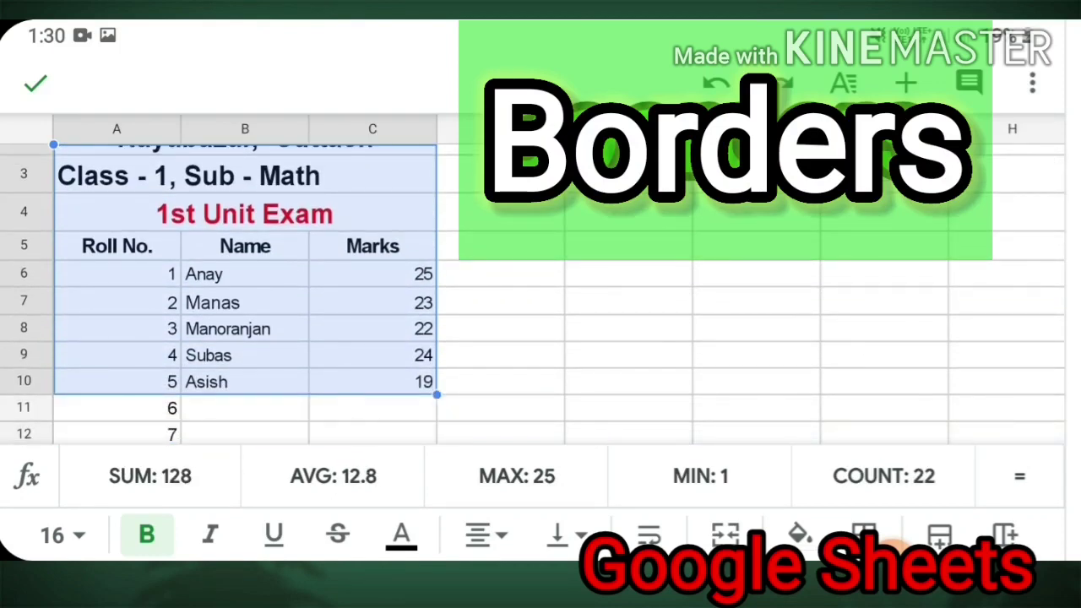
pyautogui.click(843, 82)
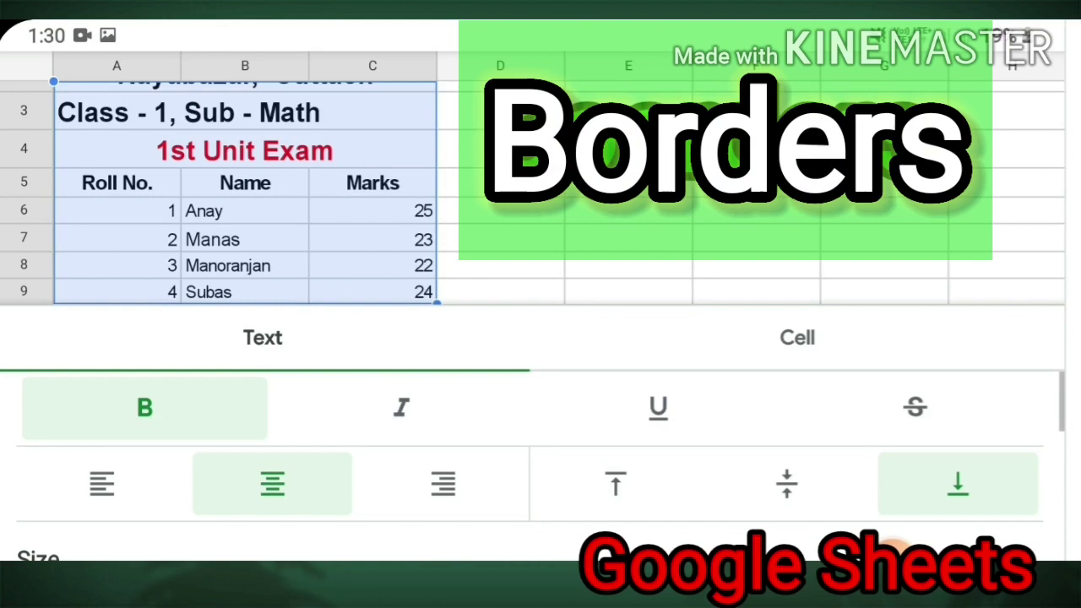
pyautogui.click(797, 337)
pyautogui.scroll(-5, 540, 465)
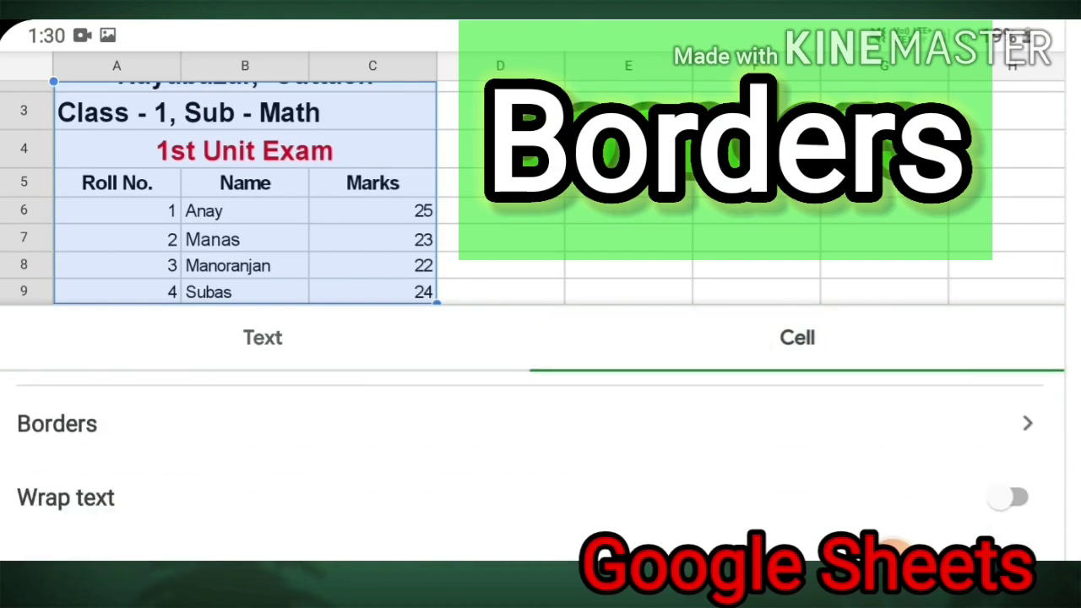
pyautogui.click(57, 423)
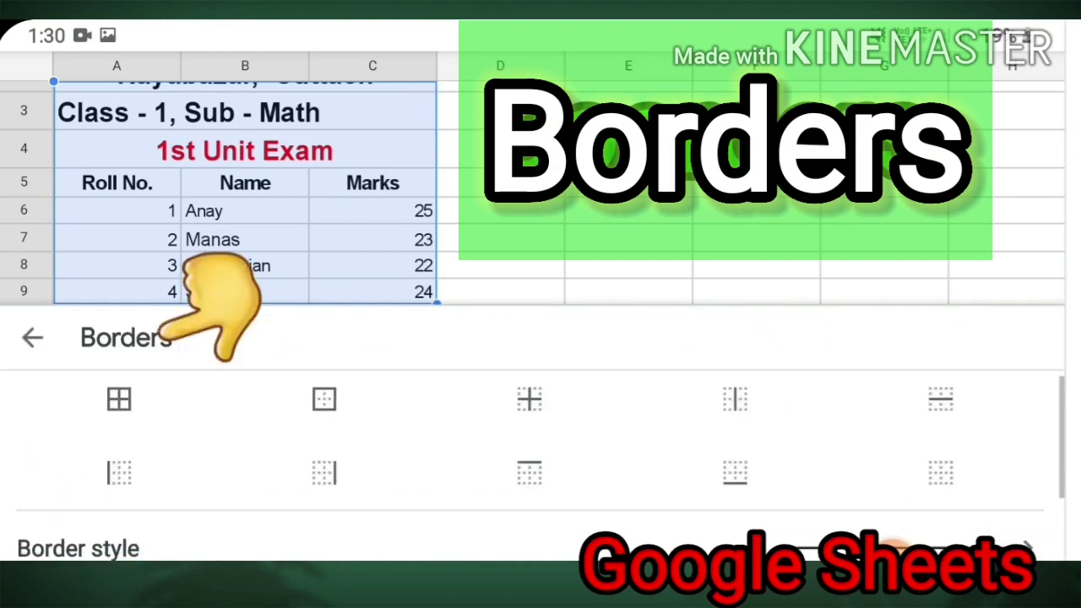
pyautogui.scroll(-2, 540, 456)
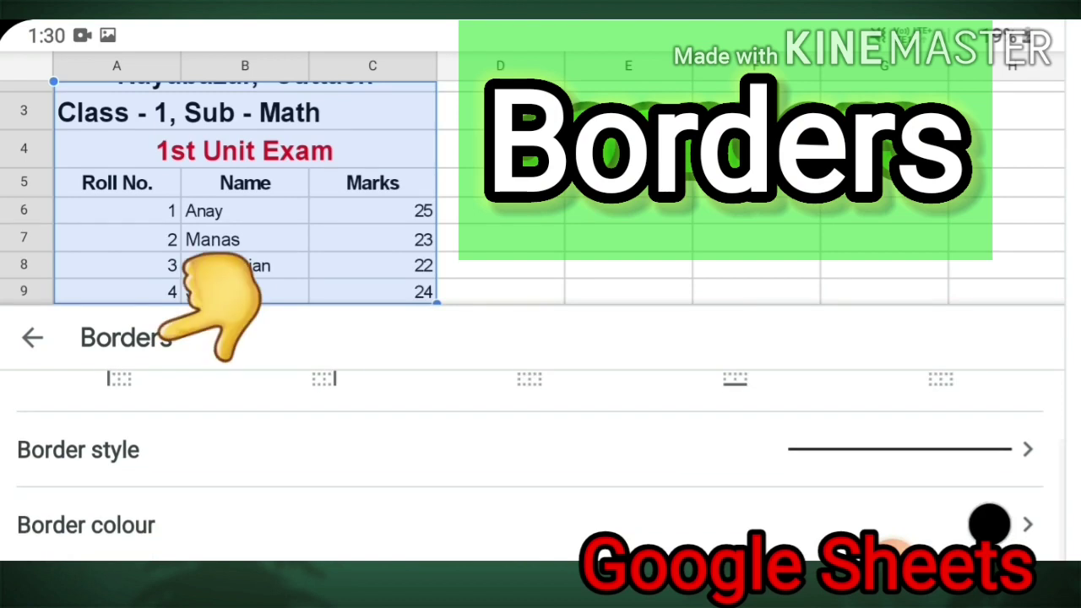
pyautogui.click(591, 448)
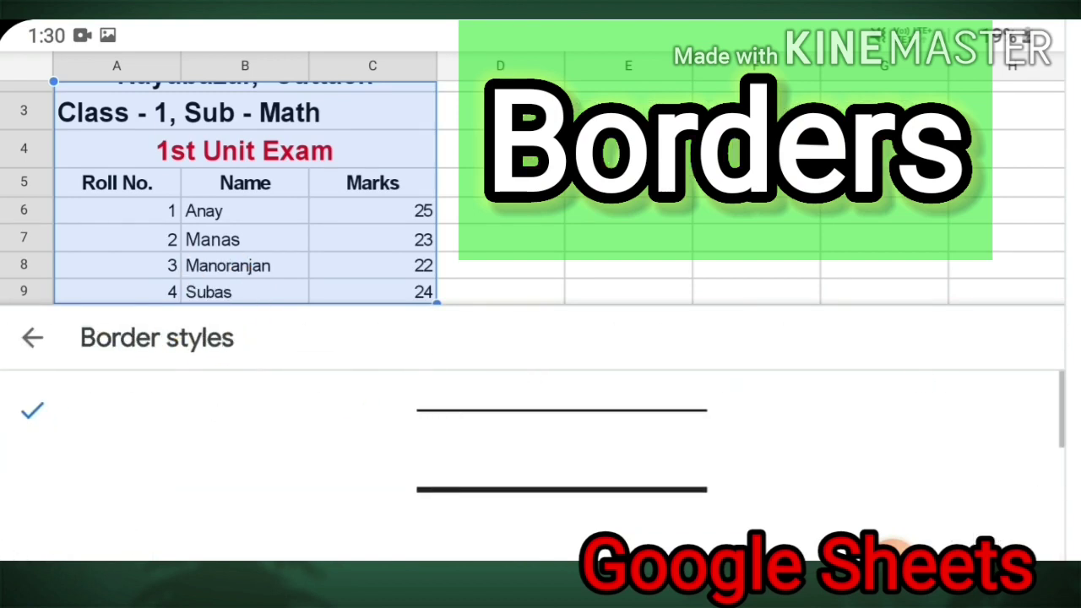
pyautogui.click(561, 410)
# - Apply all borders to every cell of A1:C10
pyautogui.click(32, 338)
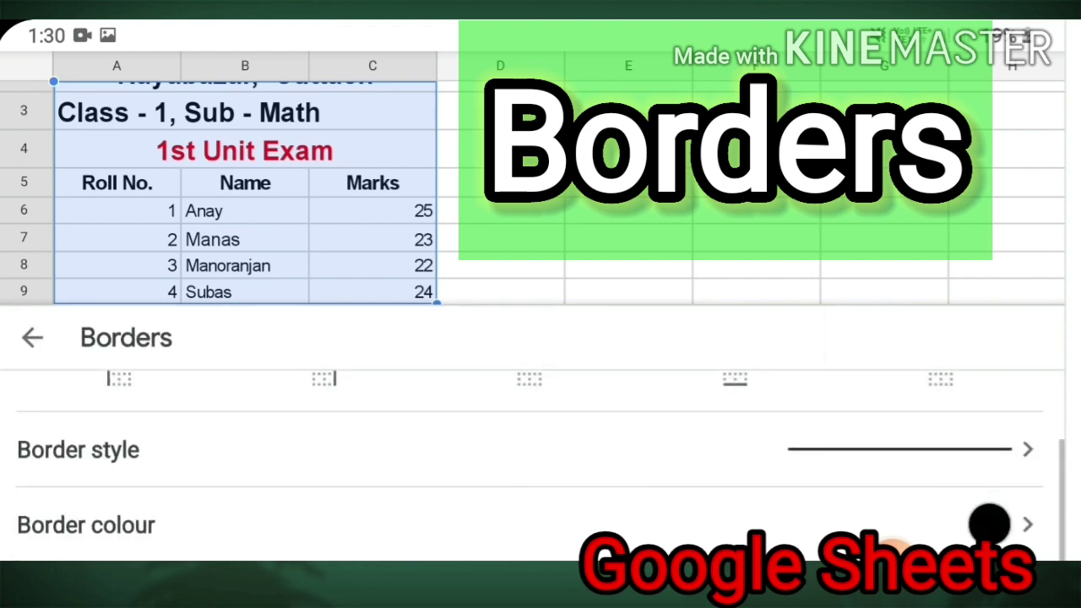
pyautogui.scroll(2, 988, 522)
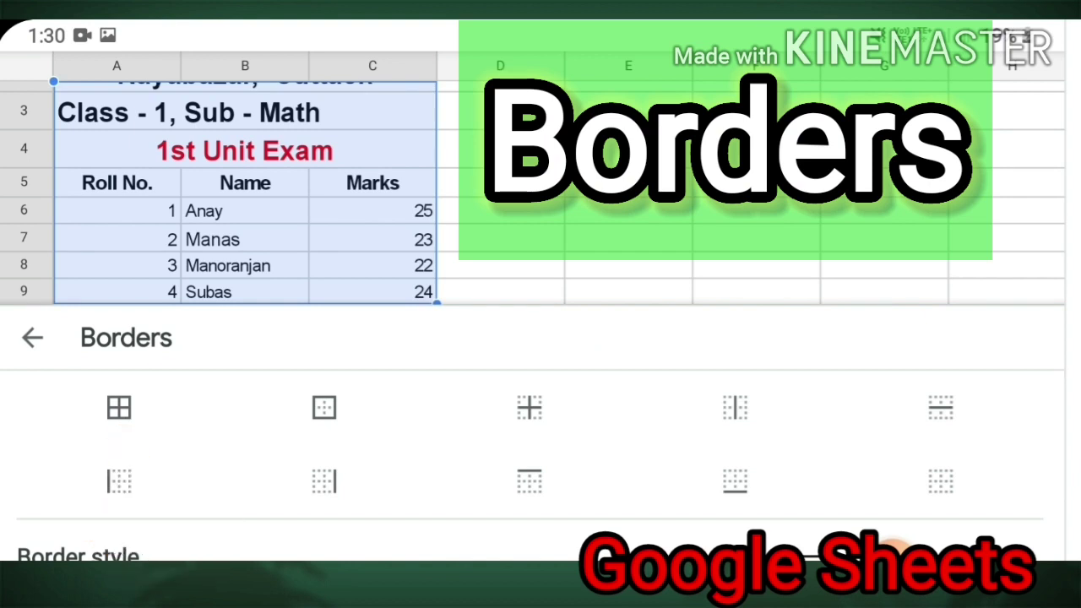
pyautogui.click(119, 408)
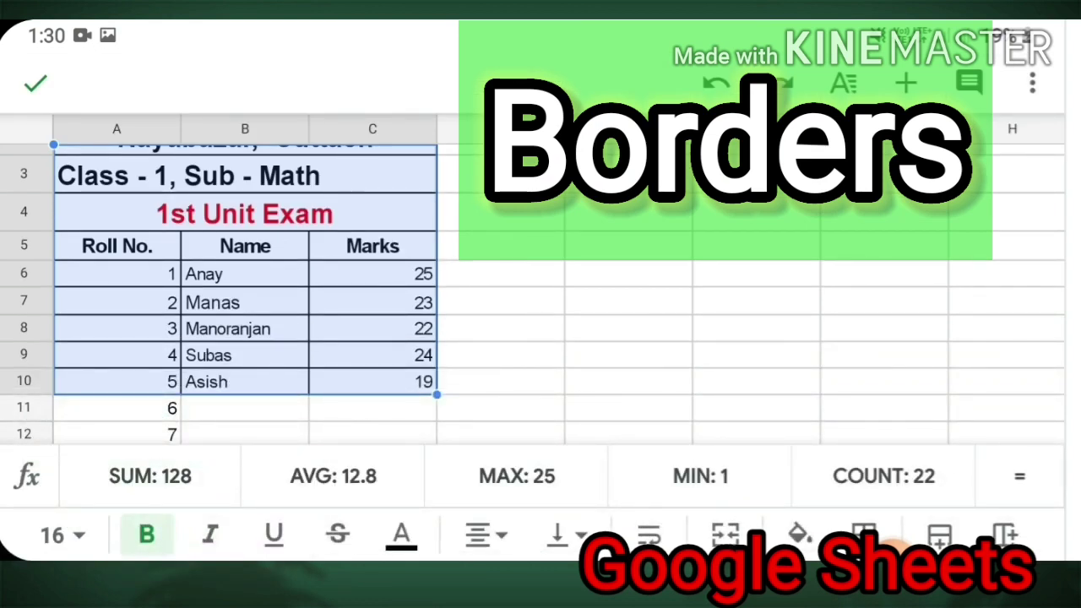
pyautogui.scroll(2, 245, 295)
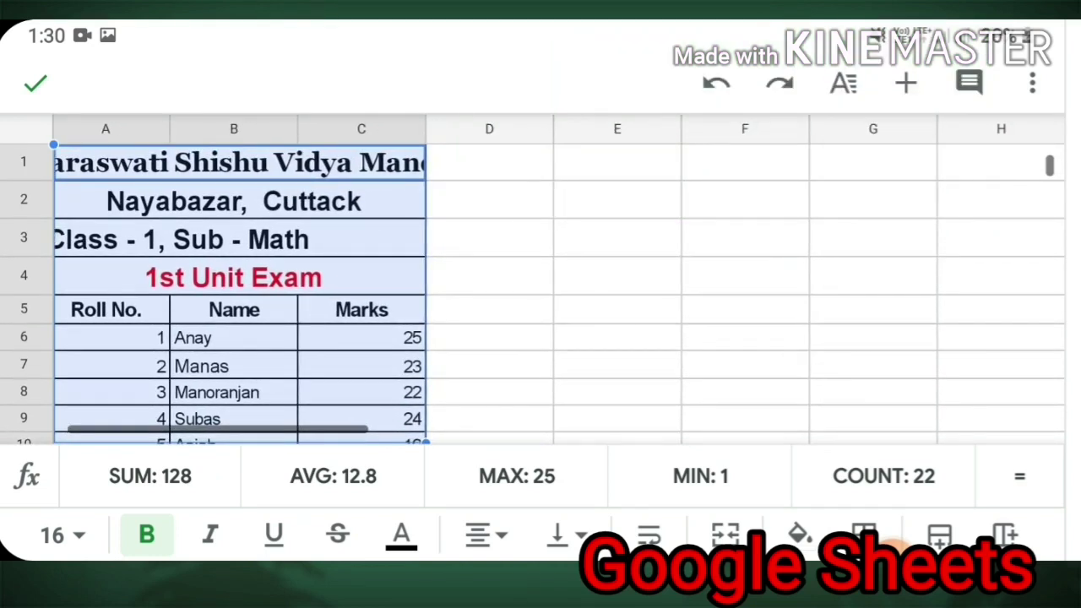
pyautogui.hscroll(-1, 245, 295)
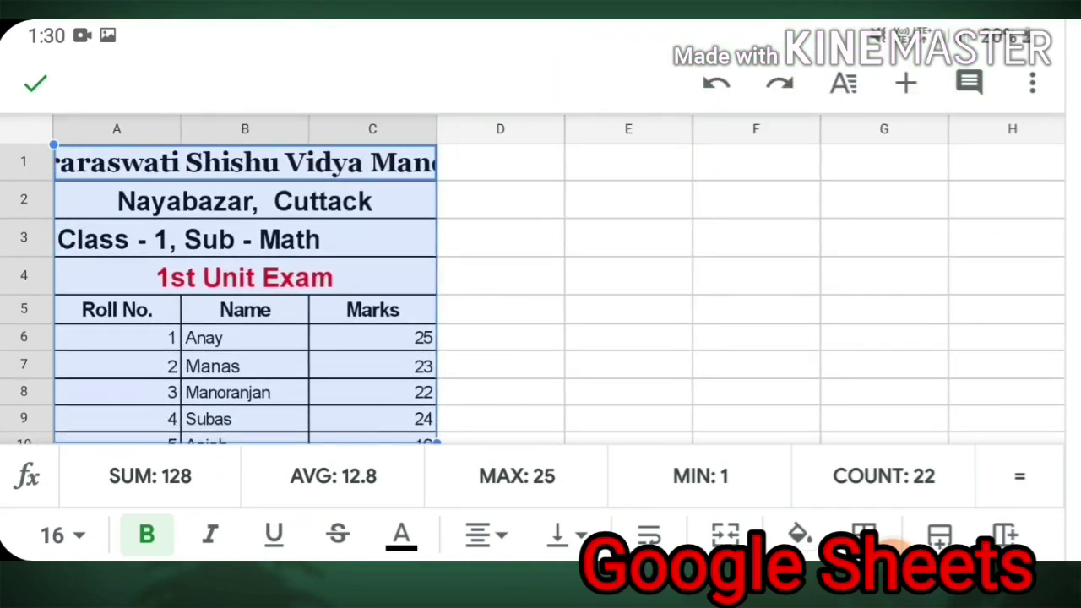
# - Narrow the Roll No. column A and widen the Name column B
pyautogui.click(116, 128)
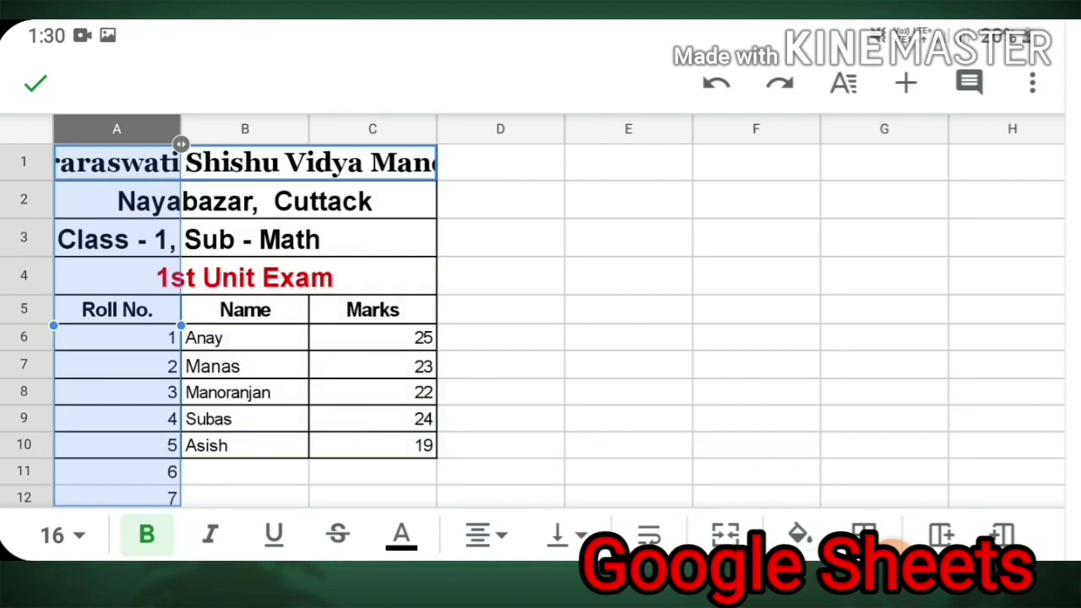
pyautogui.moveTo(181, 144); pyautogui.dragTo(97, 144)
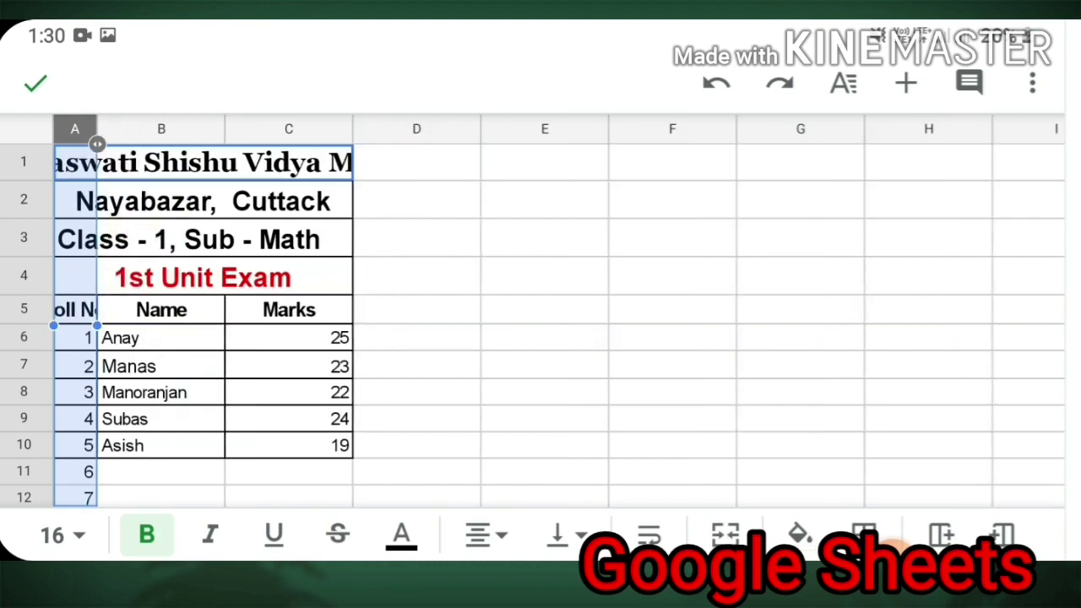
pyautogui.click(161, 129)
pyautogui.moveTo(225, 144); pyautogui.dragTo(306, 145)
# - Widen the Name column B further so full names and the title fit
pyautogui.click(371, 129)
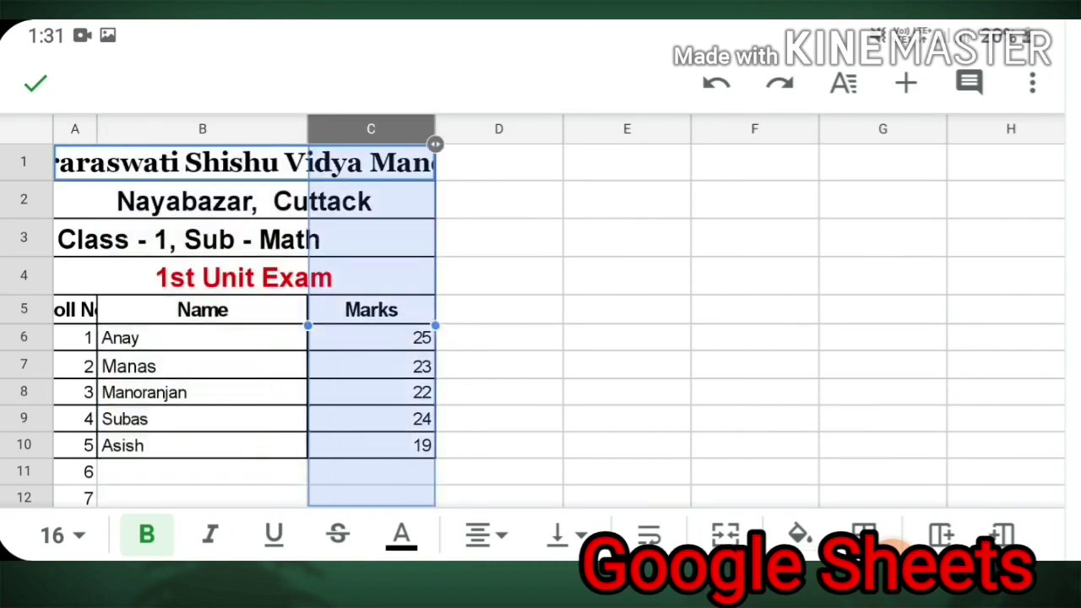
pyautogui.click(202, 128)
pyautogui.moveTo(308, 145); pyautogui.dragTo(393, 145)
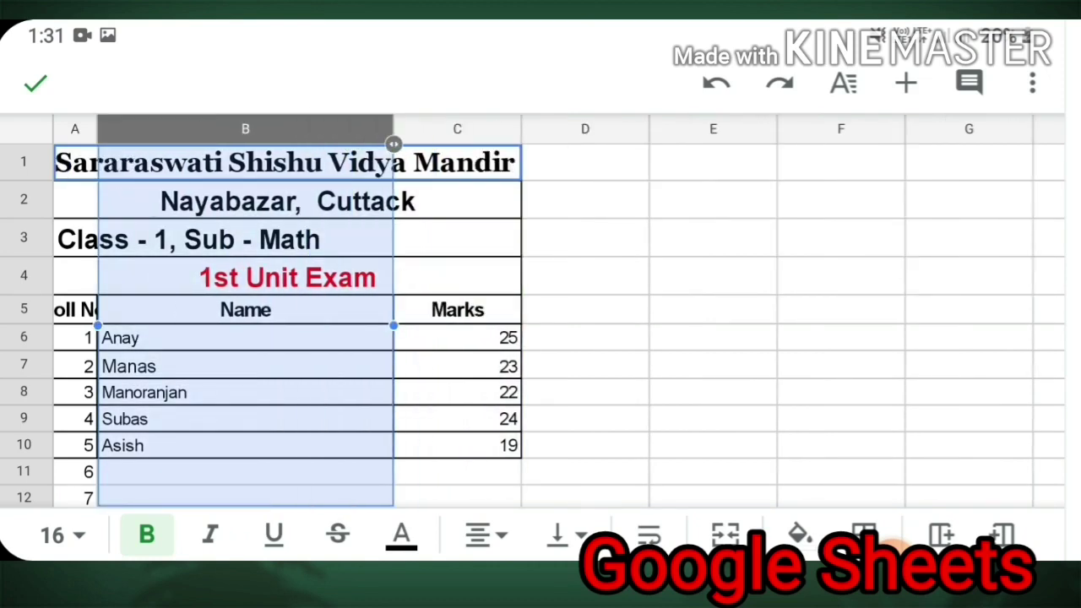
pyautogui.click(713, 277)
pyautogui.scroll(-5, 532, 296)
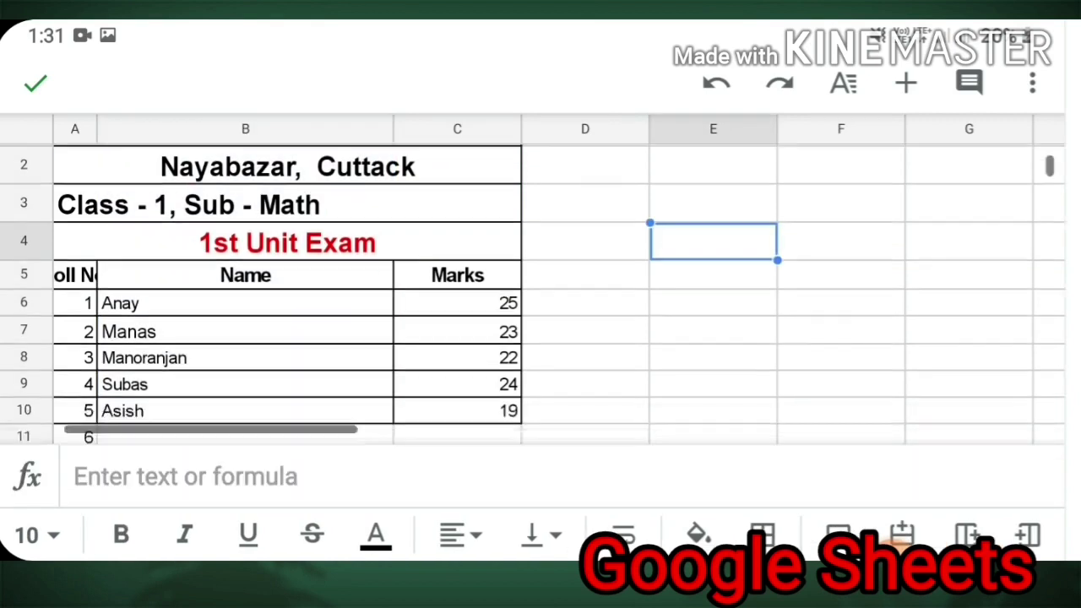
pyautogui.scroll(4, 532, 295)
pyautogui.scroll(-2, 532, 279)
pyautogui.scroll(-2, 532, 278)
pyautogui.scroll(3, 532, 279)
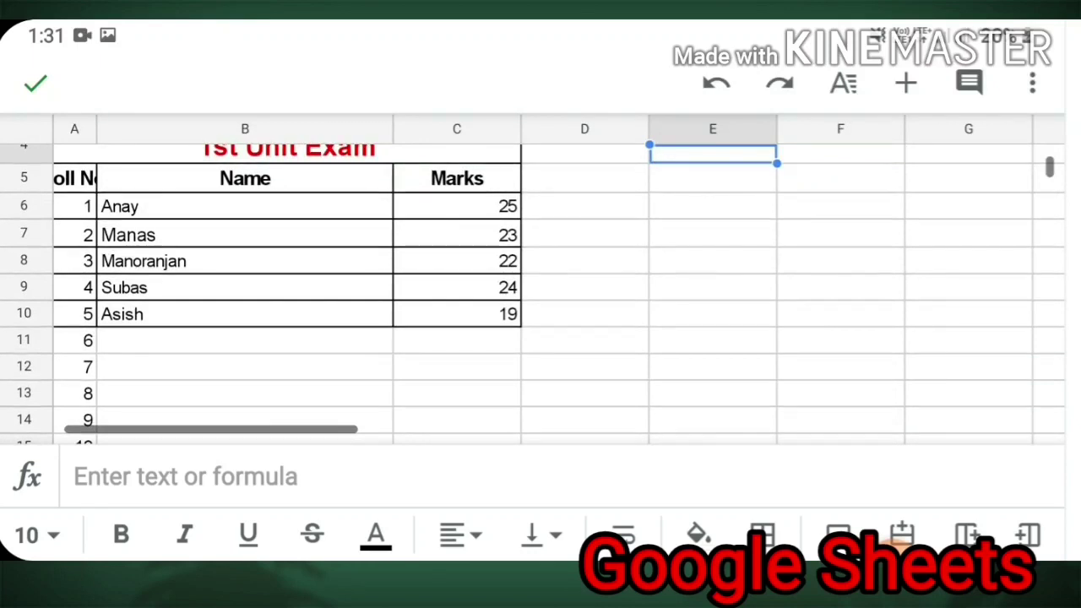
pyautogui.scroll(2, 532, 292)
# - Raise the font size of rows 5 to 10 to 19
pyautogui.click(23, 245)
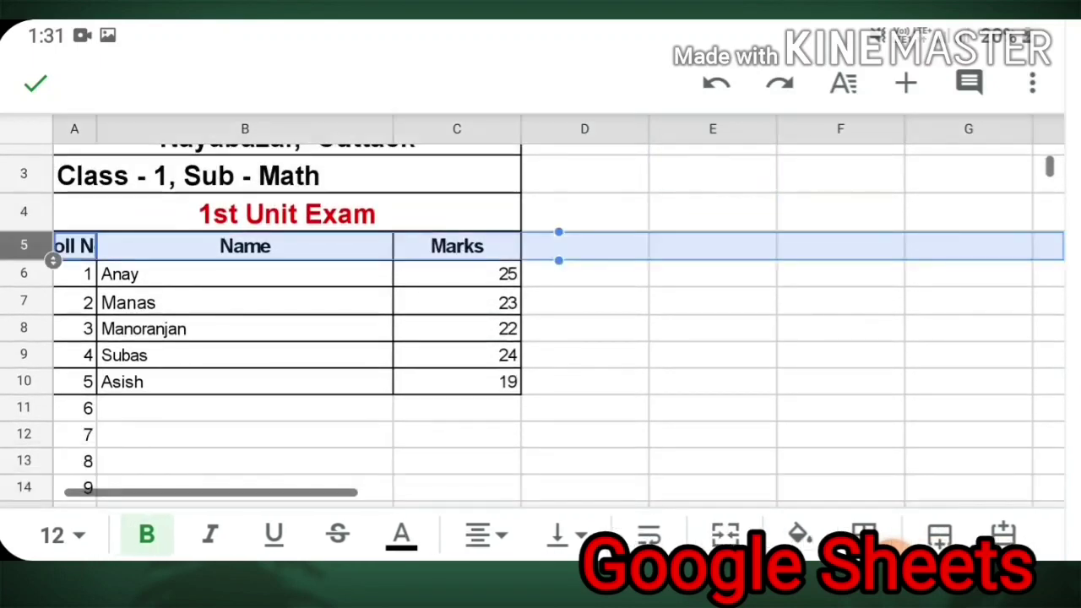
pyautogui.moveTo(52, 259); pyautogui.dragTo(52, 395)
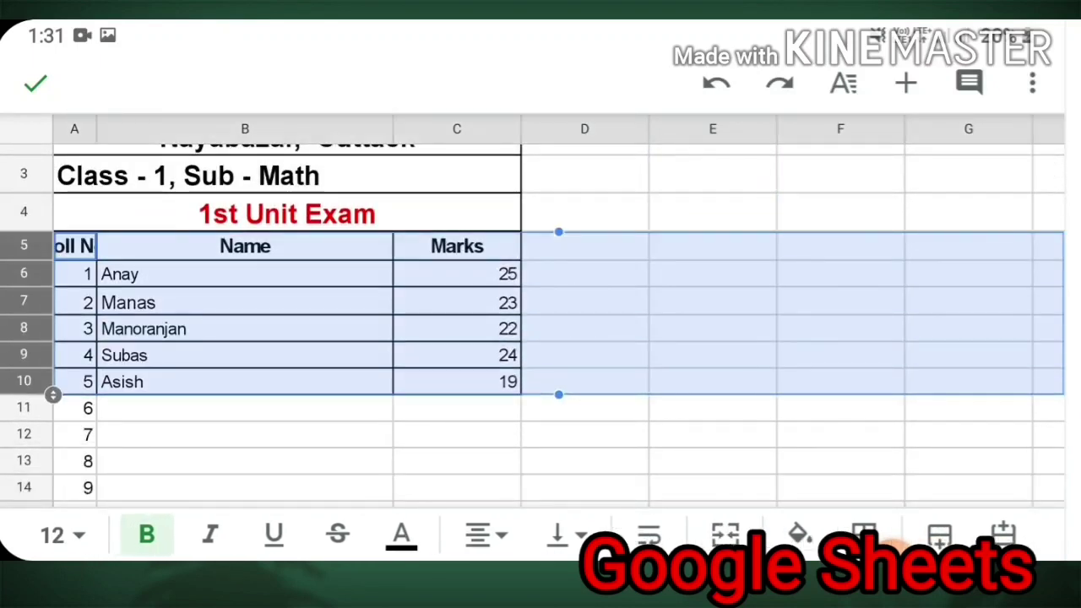
pyautogui.click(843, 83)
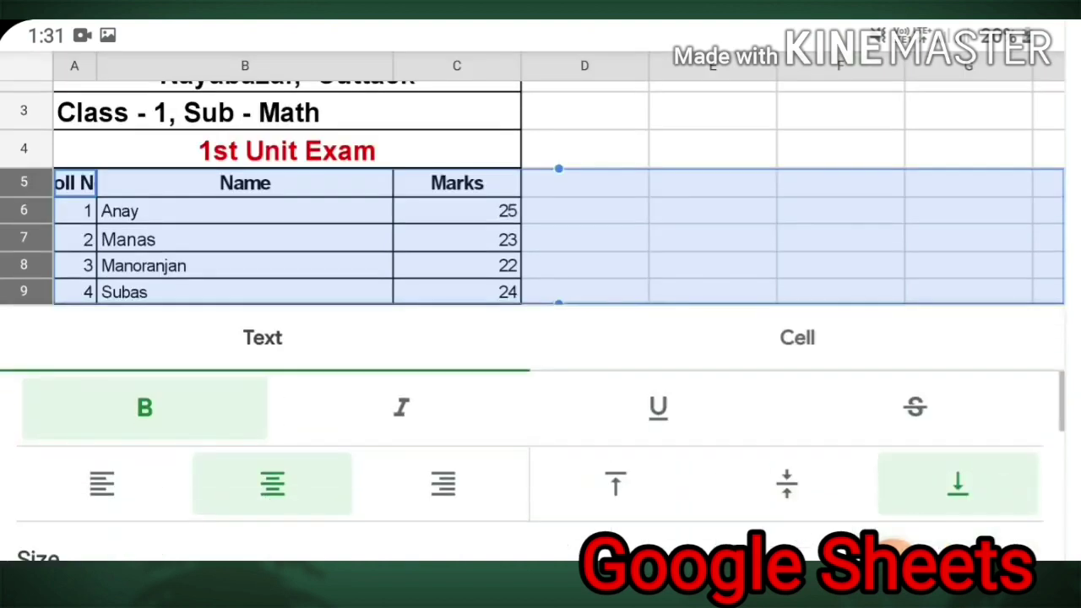
pyautogui.scroll(-2, 541, 473)
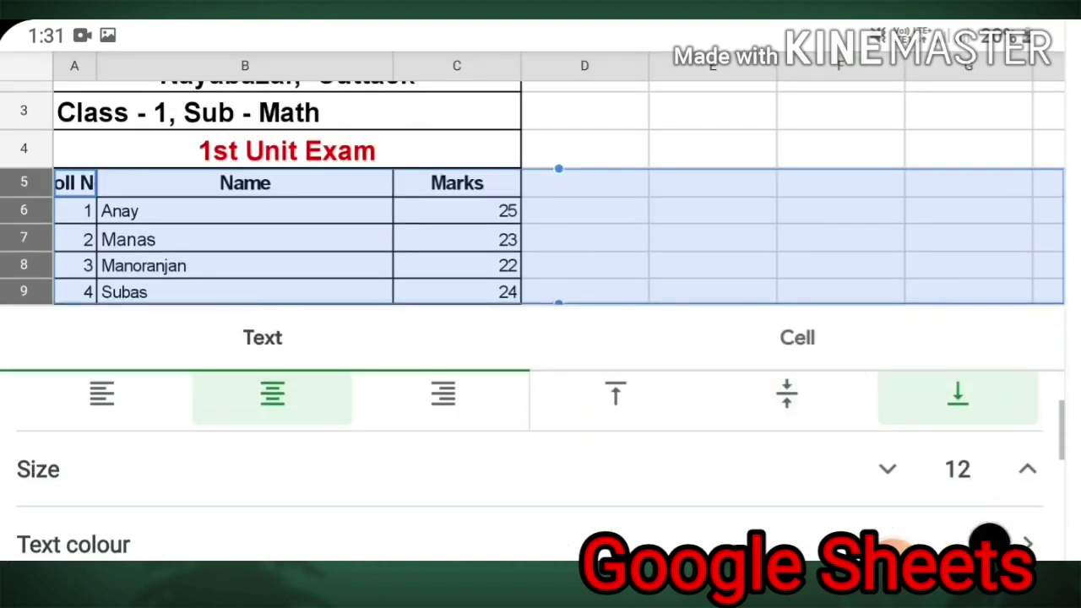
pyautogui.click(1026, 470)
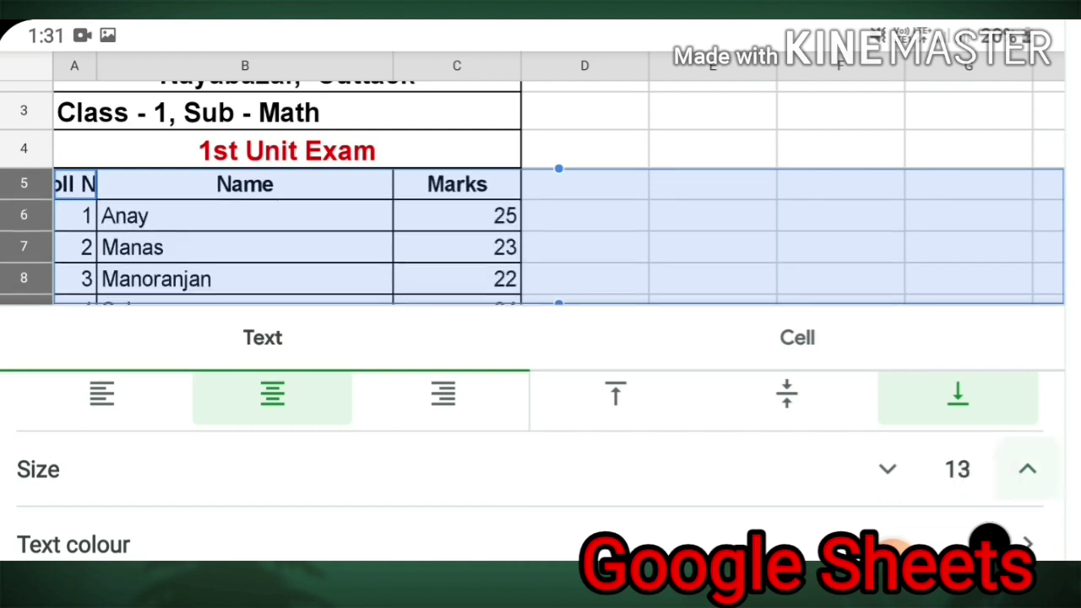
pyautogui.click(1027, 469)
pyautogui.click(1026, 470)
pyautogui.click(1026, 470)
pyautogui.click(1027, 469)
pyautogui.click(1026, 470)
pyautogui.click(1027, 470)
pyautogui.press('Escape')
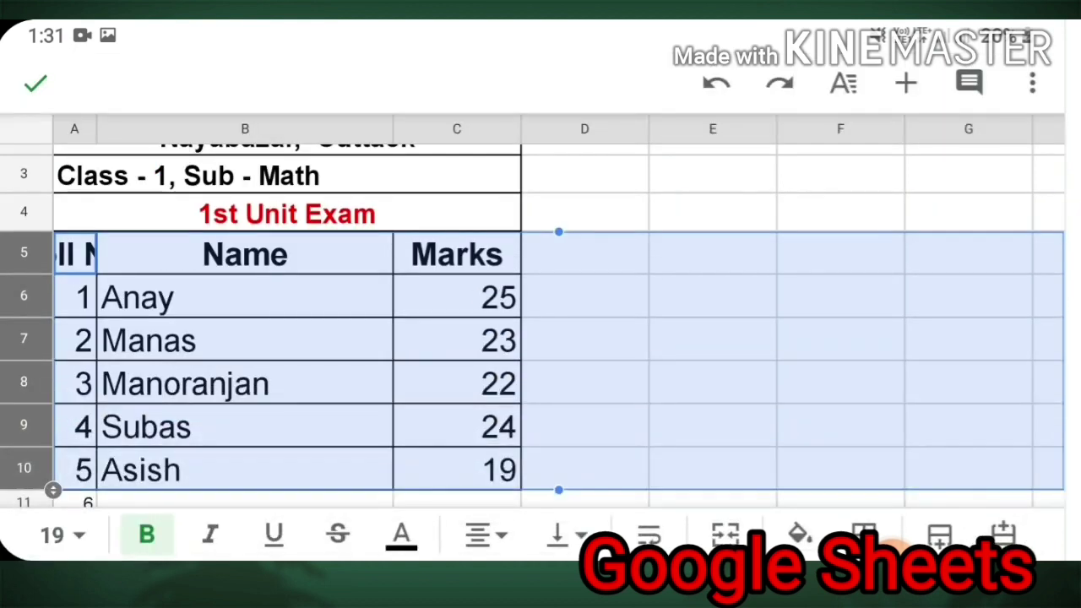
pyautogui.scroll(-1, 540, 337)
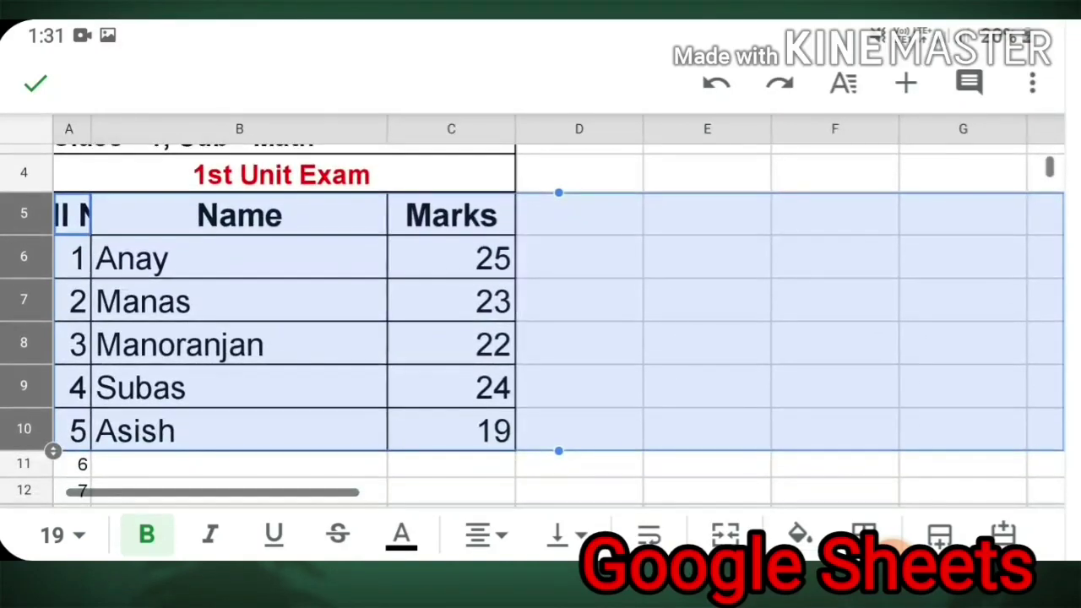
pyautogui.scroll(3, 540, 337)
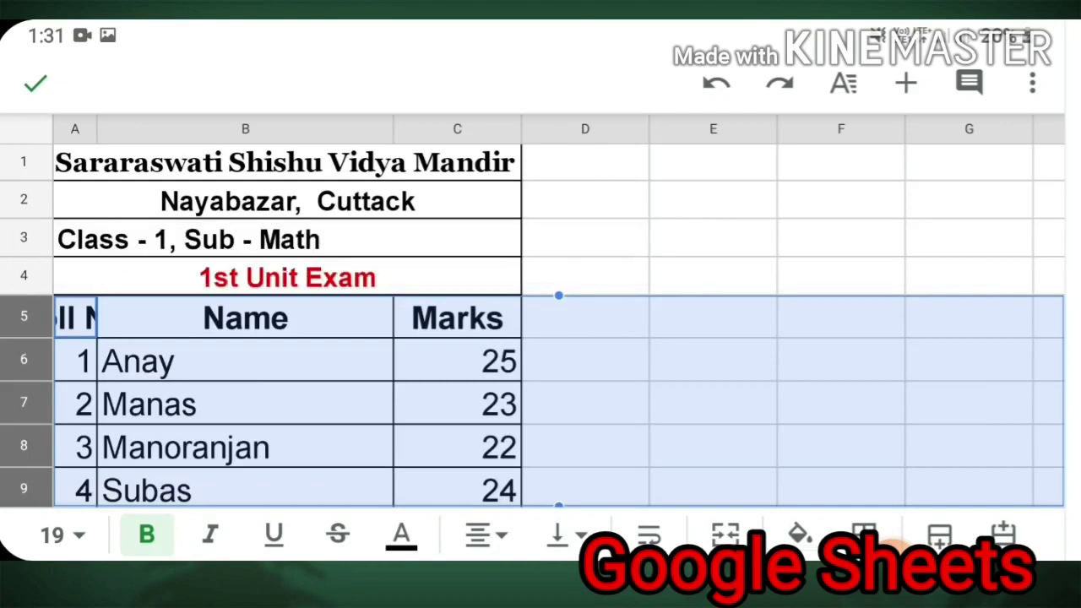
# - Reduce the Roll No. heading in A5 from size 19 down to 10
pyautogui.click(287, 239)
pyautogui.click(75, 318)
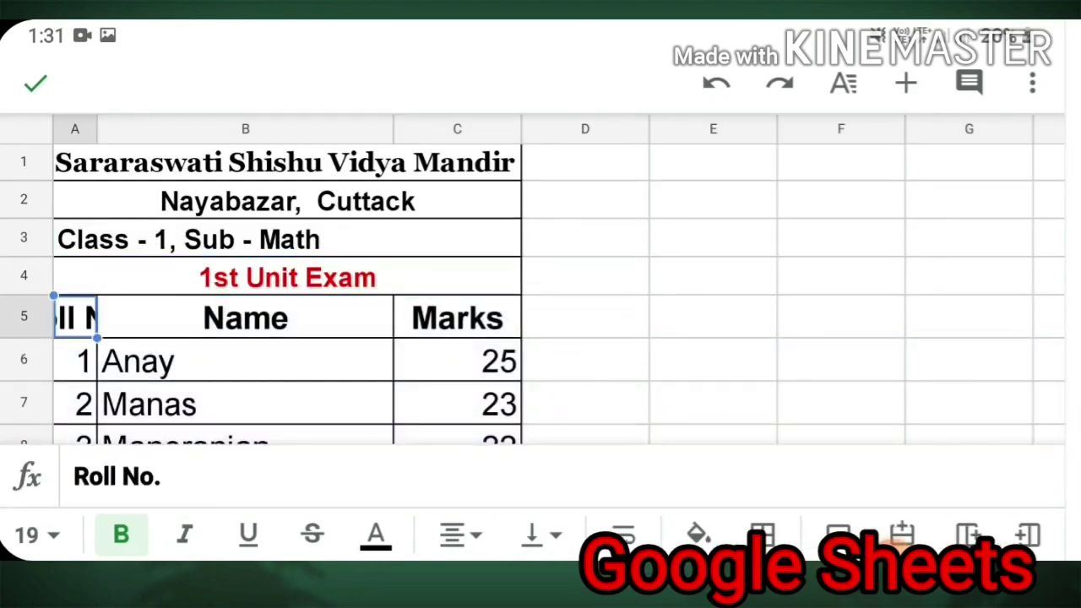
pyautogui.click(843, 83)
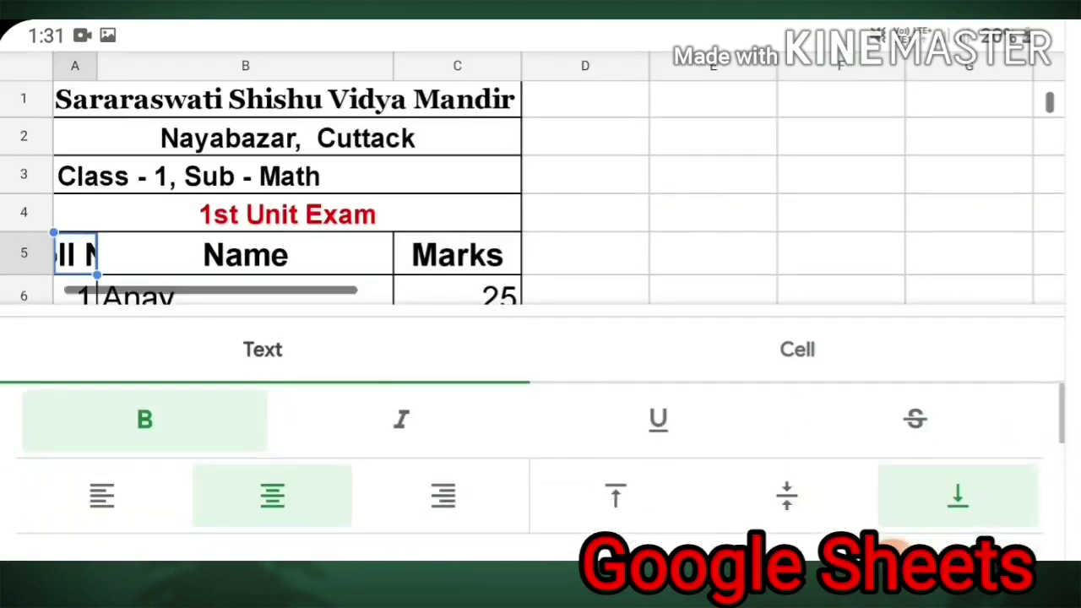
pyautogui.scroll(-5, 988, 519)
pyautogui.scroll(5, 540, 472)
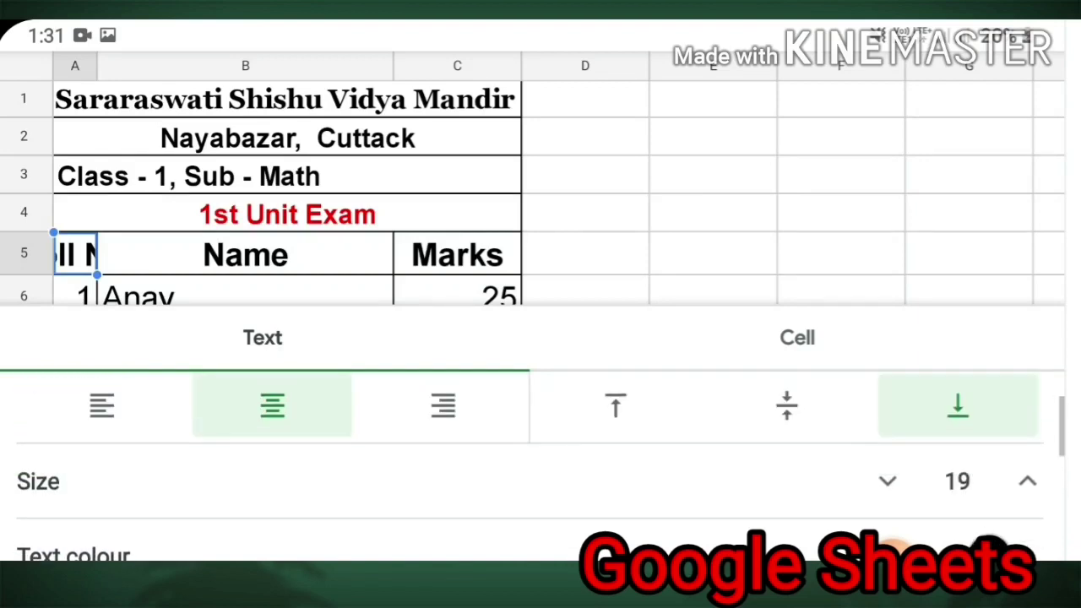
pyautogui.click(887, 481)
pyautogui.click(886, 481)
pyautogui.click(887, 481)
pyautogui.click(886, 481)
pyautogui.click(887, 480)
pyautogui.click(886, 481)
pyautogui.click(887, 480)
pyautogui.click(886, 480)
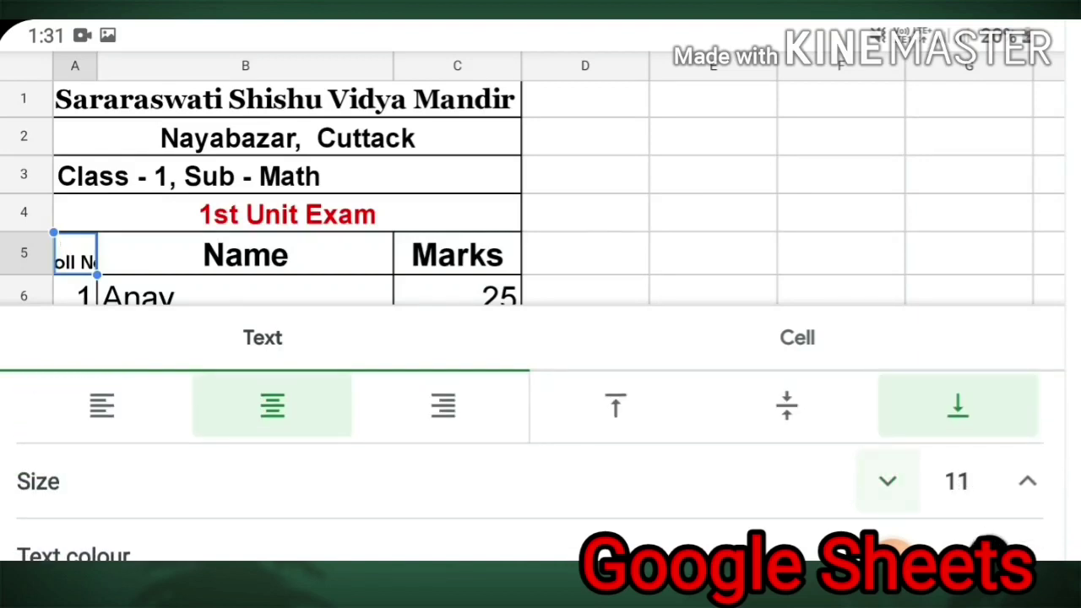
pyautogui.click(887, 480)
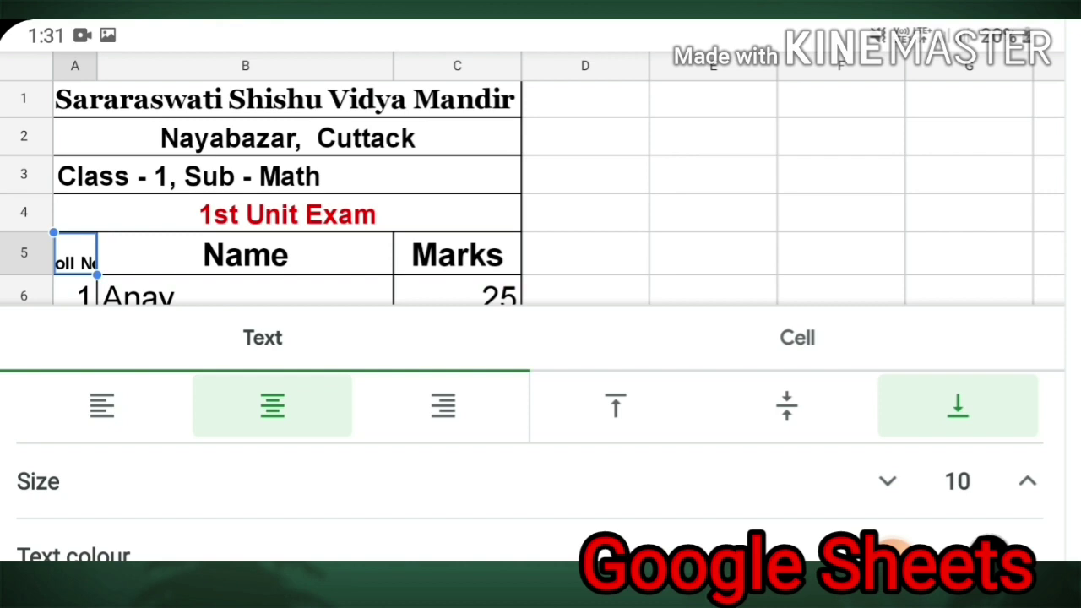
pyautogui.press('Escape')
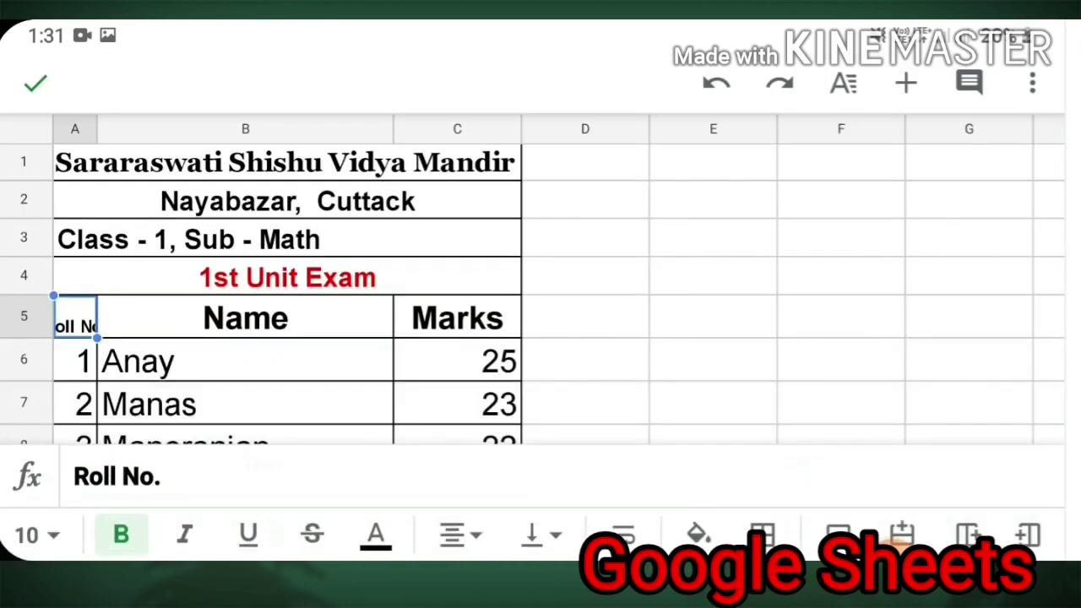
pyautogui.scroll(-5, 541, 295)
# - Centre-align the Marks column C values 25, 23, 22, 24 and 19
pyautogui.scroll(3, 541, 295)
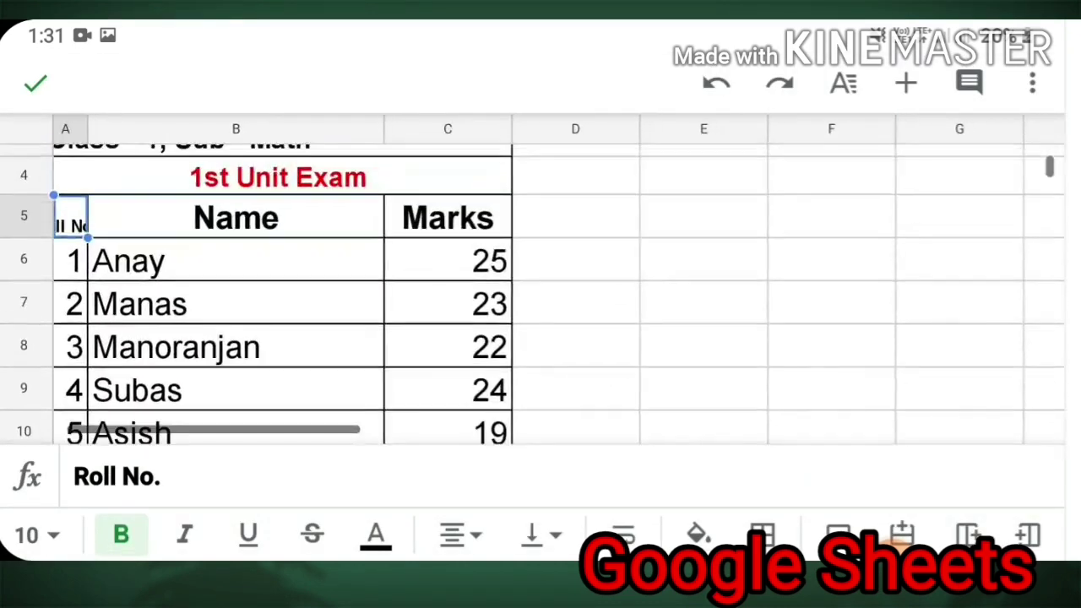
pyautogui.scroll(1, 541, 278)
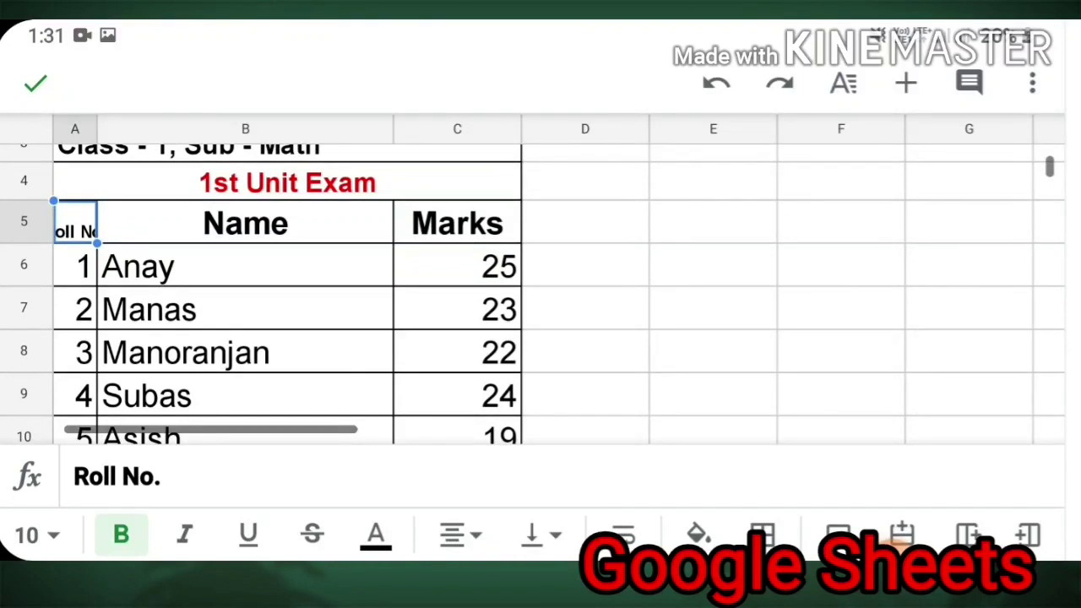
pyautogui.click(457, 129)
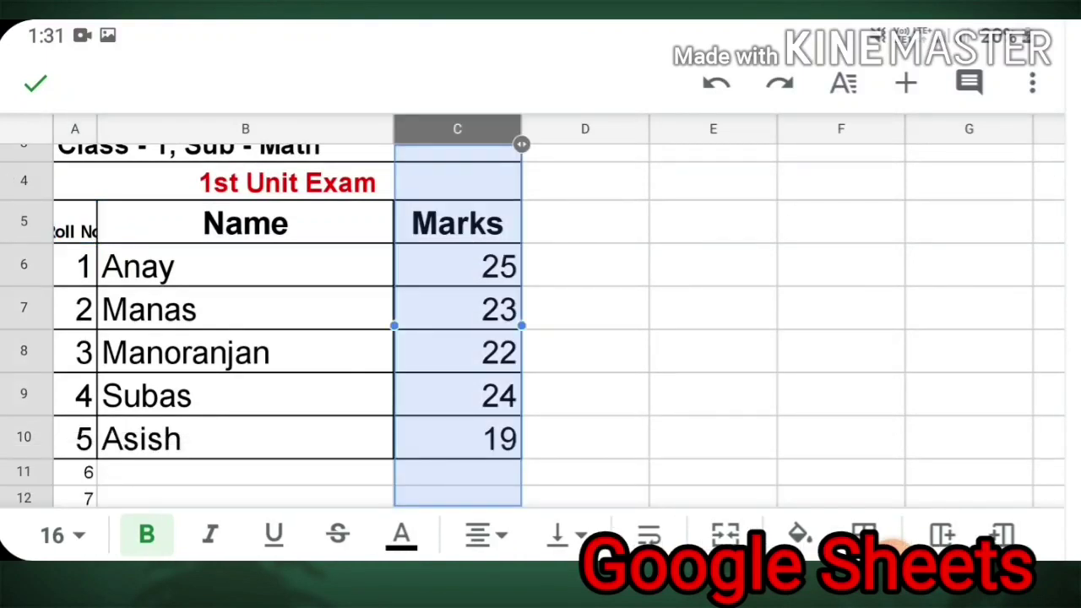
pyautogui.click(478, 534)
pyautogui.click(495, 440)
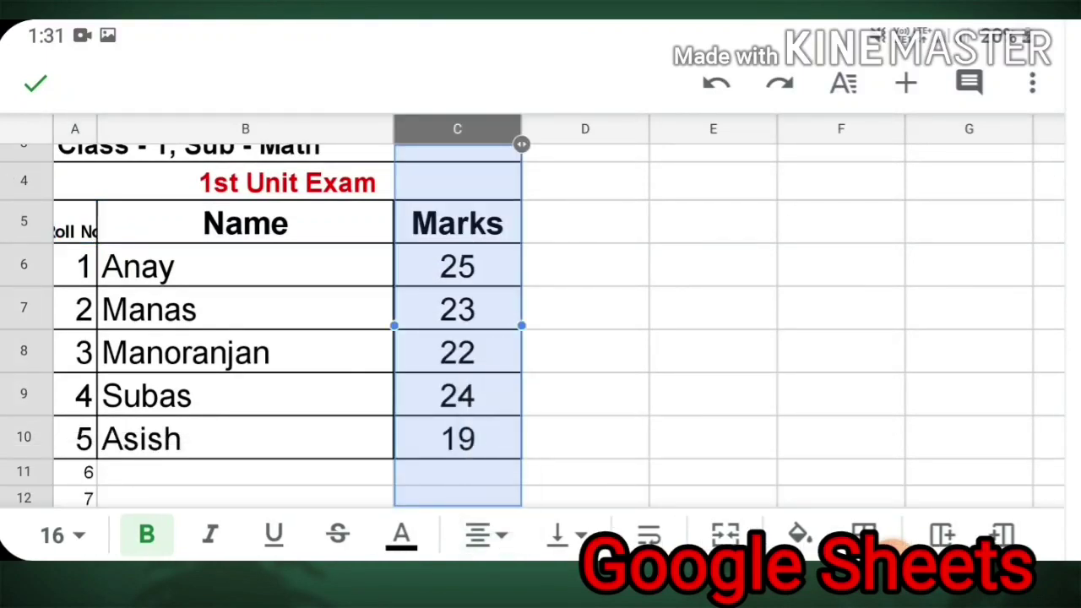
pyautogui.scroll(-5, 540, 310)
pyautogui.scroll(5, 541, 311)
pyautogui.scroll(3, 541, 321)
pyautogui.scroll(-3, 541, 320)
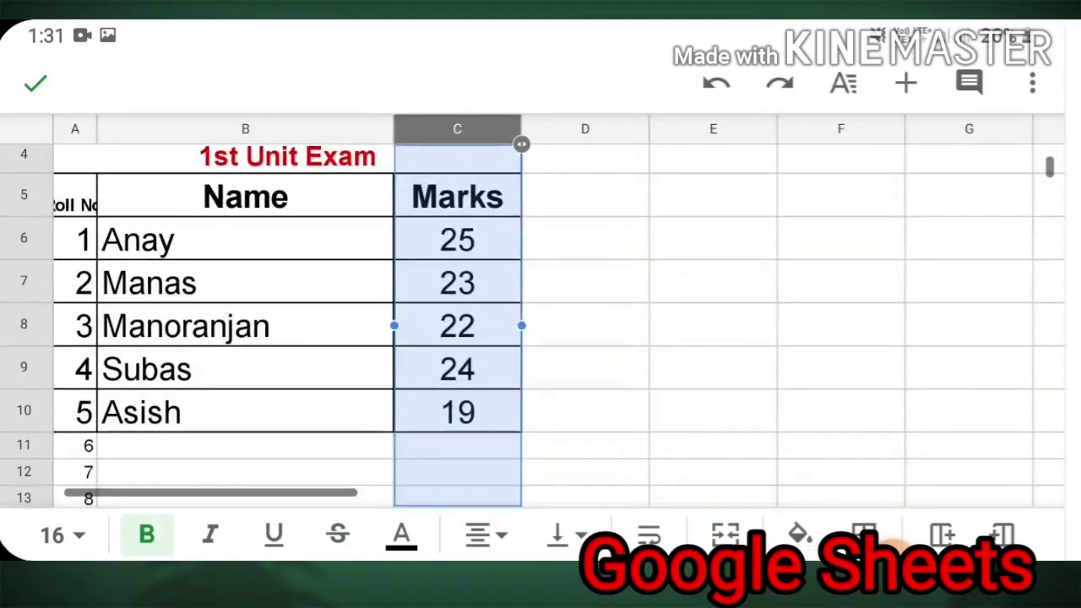
# - Bring up the fill colour options and select the first name cell B6
pyautogui.click(842, 82)
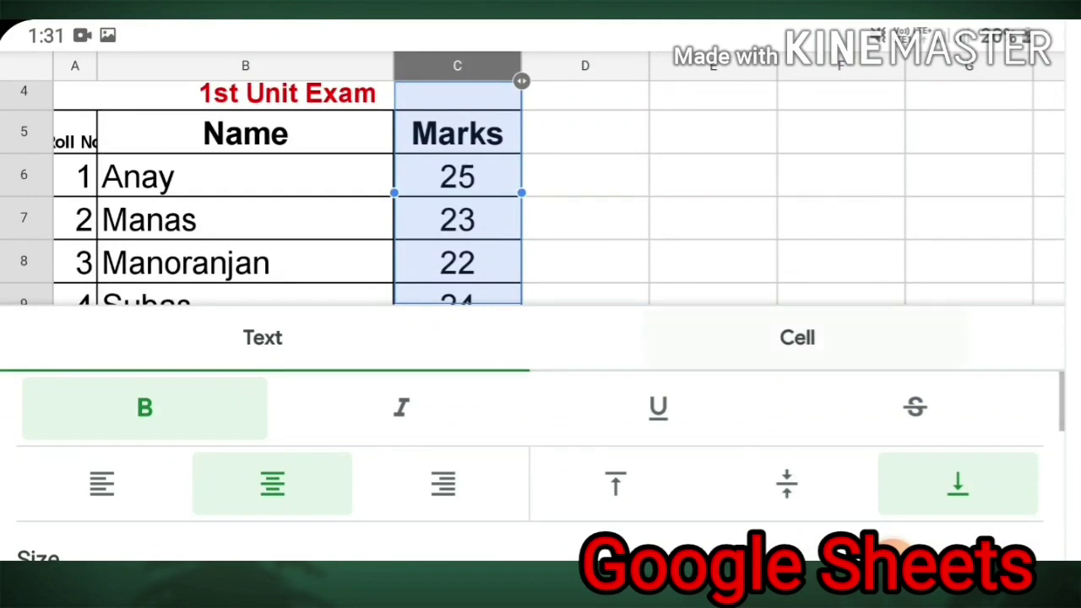
pyautogui.click(797, 336)
pyautogui.scroll(-2, 540, 465)
pyautogui.scroll(2, 540, 465)
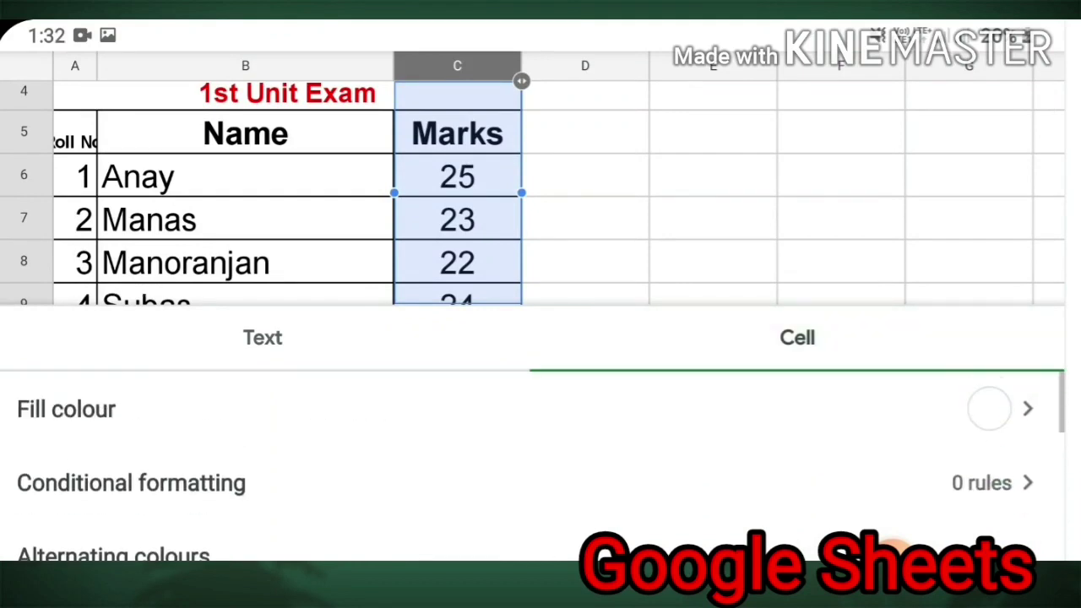
pyautogui.click(66, 409)
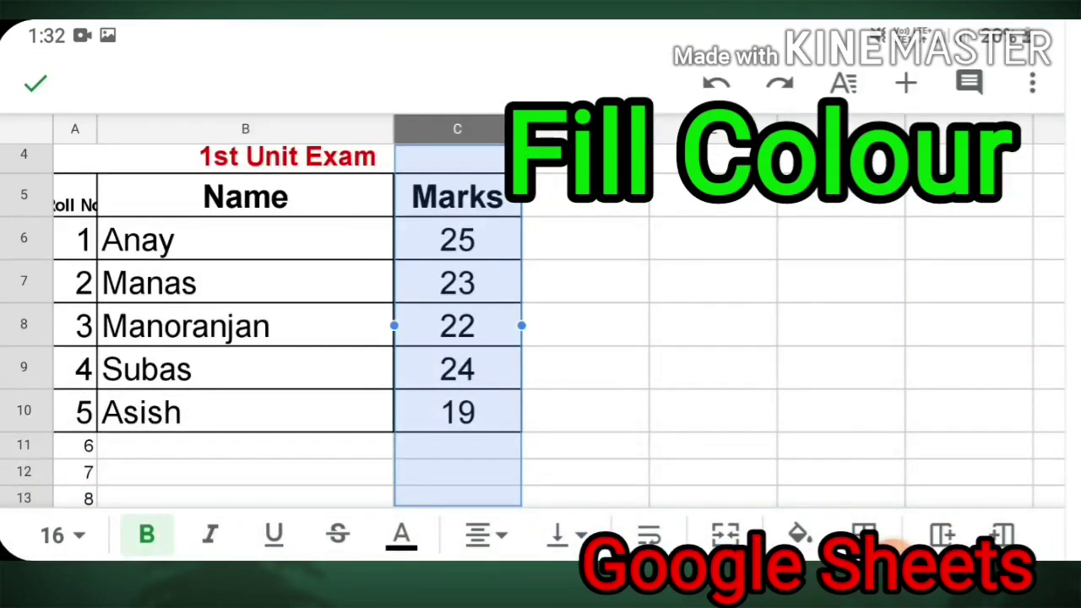
pyautogui.click(245, 239)
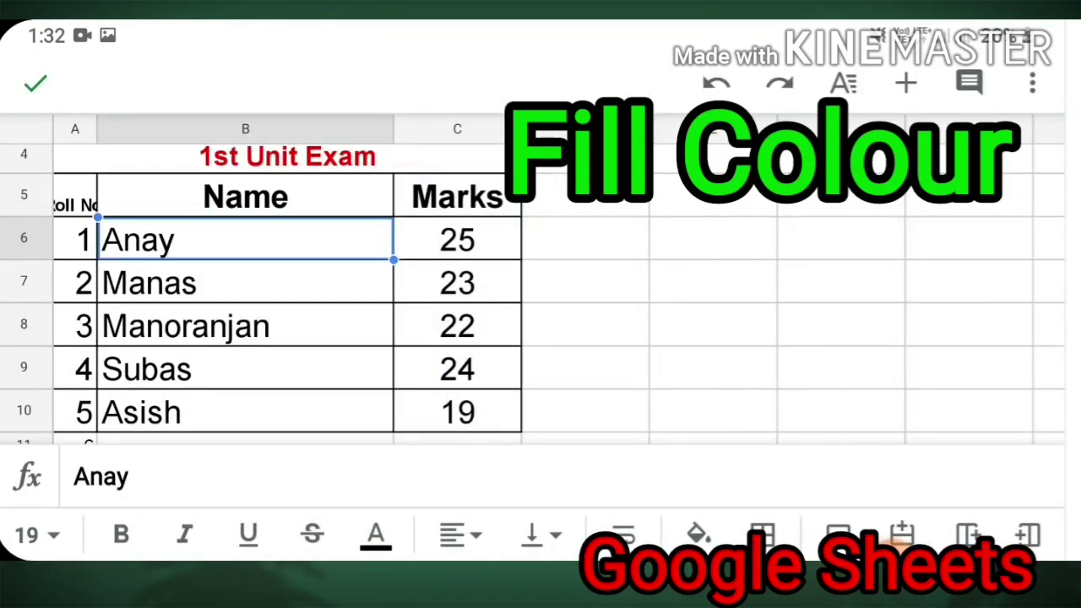
# - Fill the five name cells B6:B10 with yellow from the basic swatches
pyautogui.moveTo(393, 260); pyautogui.dragTo(394, 432)
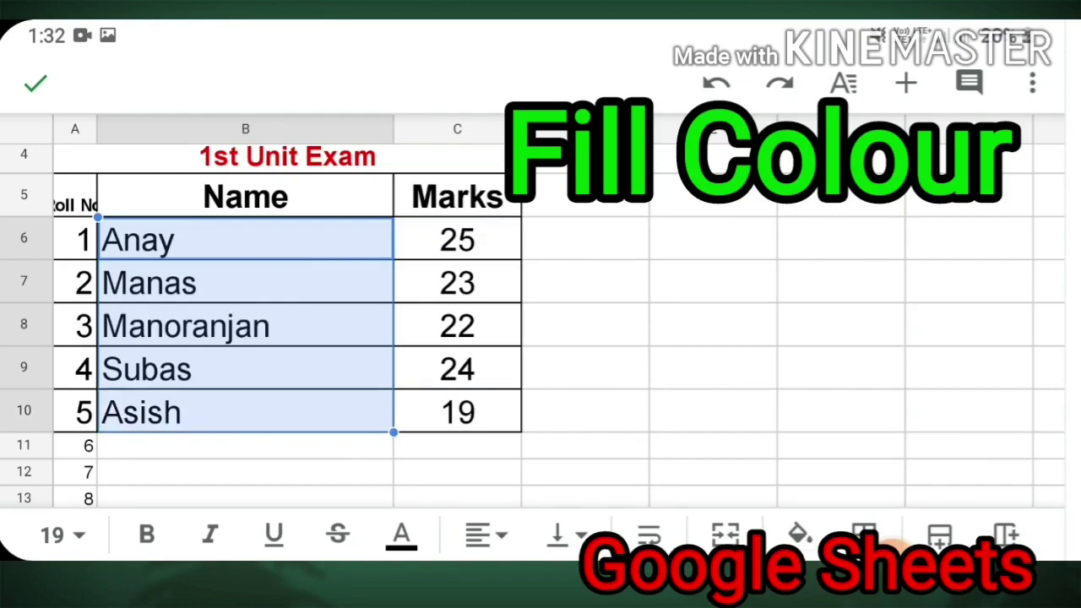
pyautogui.click(843, 83)
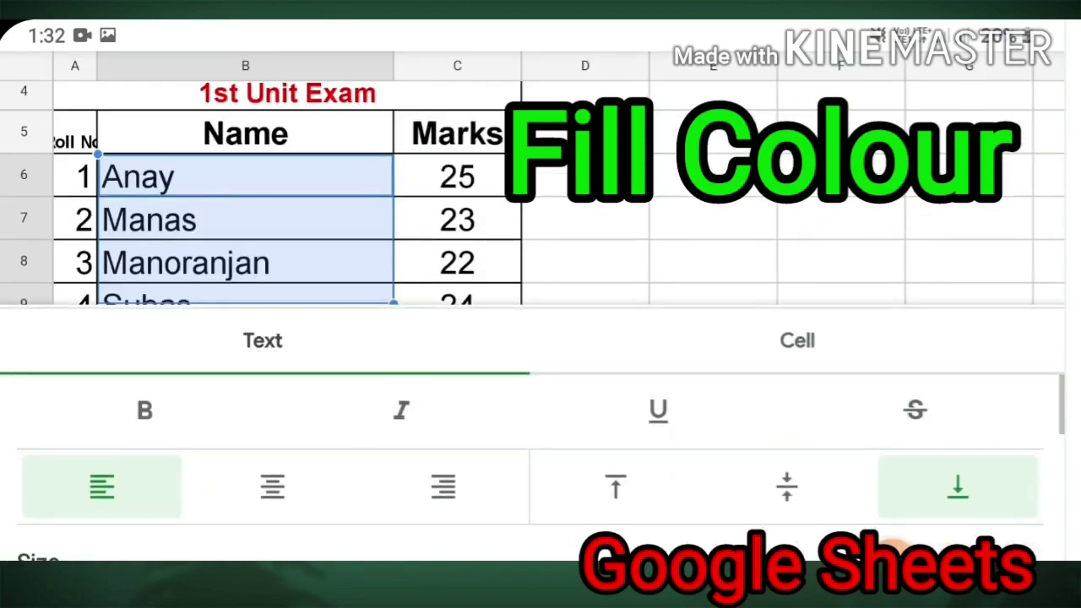
pyautogui.click(797, 337)
pyautogui.click(66, 409)
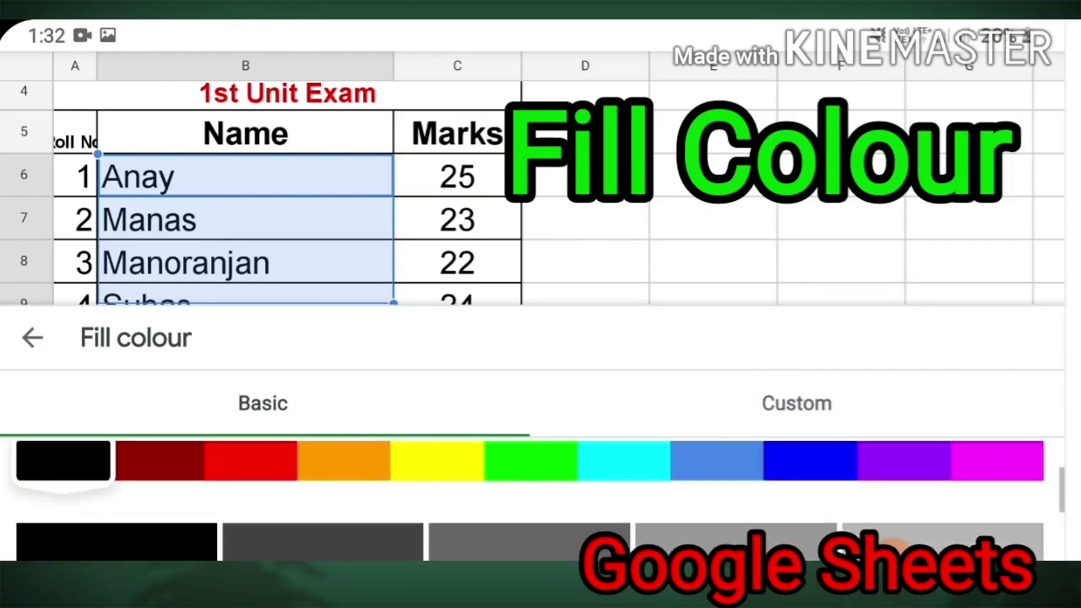
pyautogui.click(436, 459)
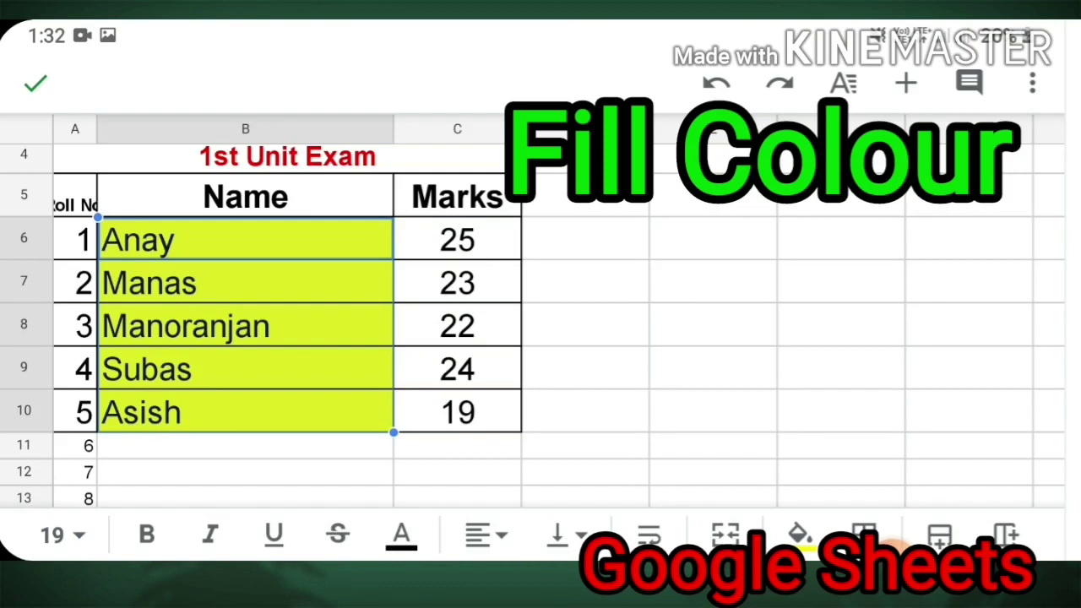
pyautogui.click(843, 82)
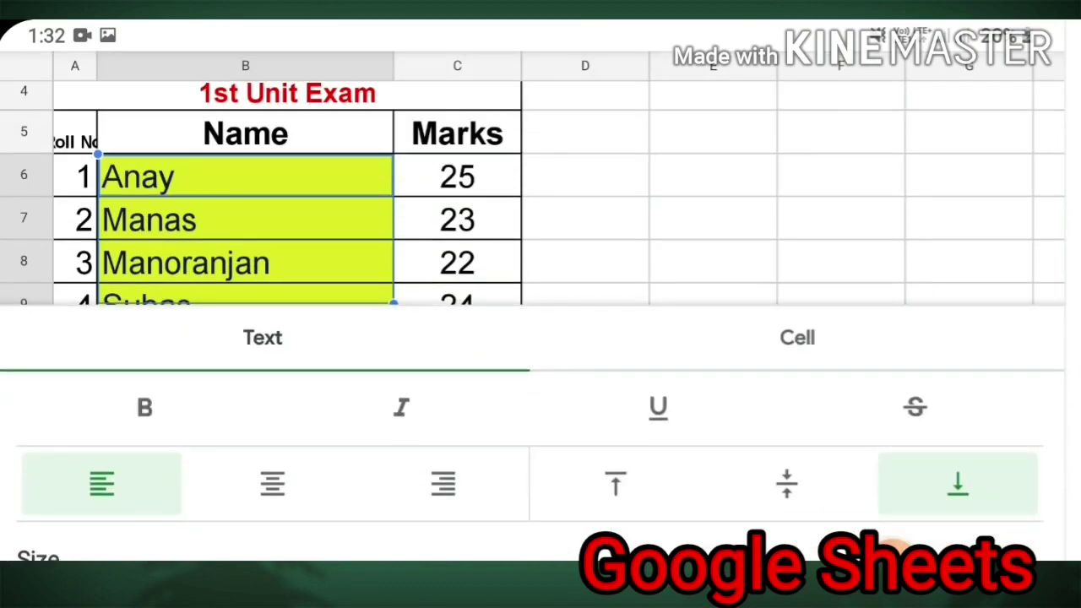
pyautogui.press('Escape')
pyautogui.scroll(3, 541, 325)
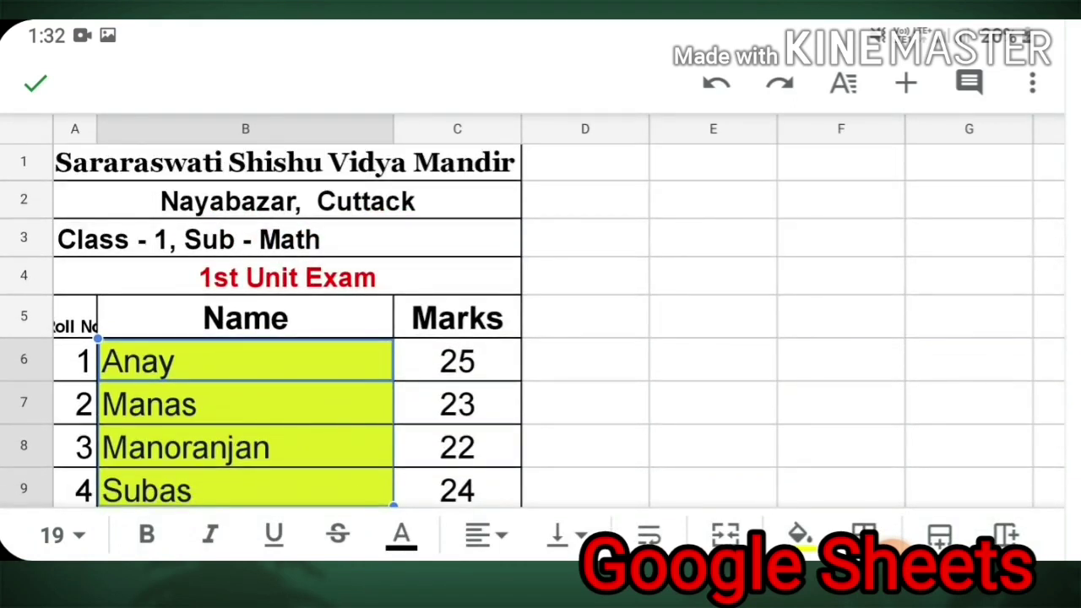
# - Centre-align title rows 1 to 4, including Class - 1 and Sub - Math
pyautogui.click(287, 162)
pyautogui.moveTo(521, 179); pyautogui.dragTo(521, 295)
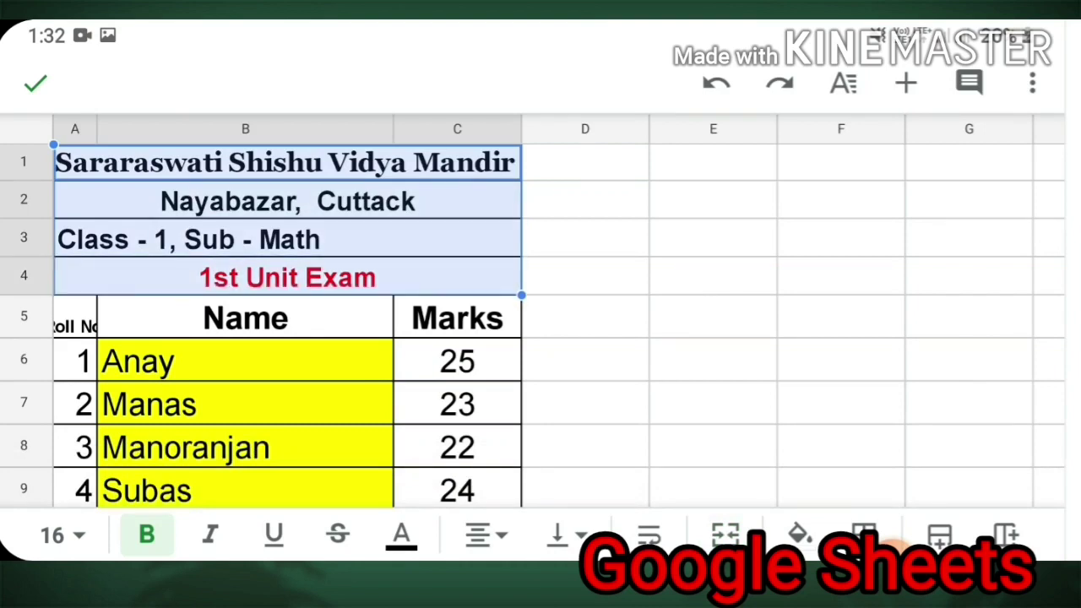
pyautogui.click(485, 535)
pyautogui.click(496, 439)
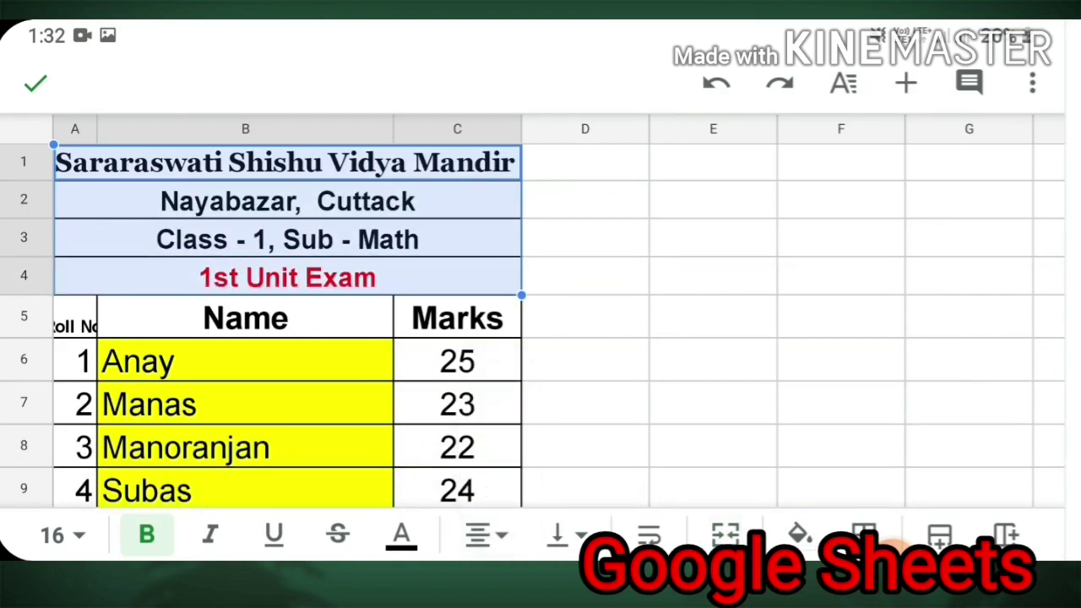
pyautogui.scroll(-3, 541, 329)
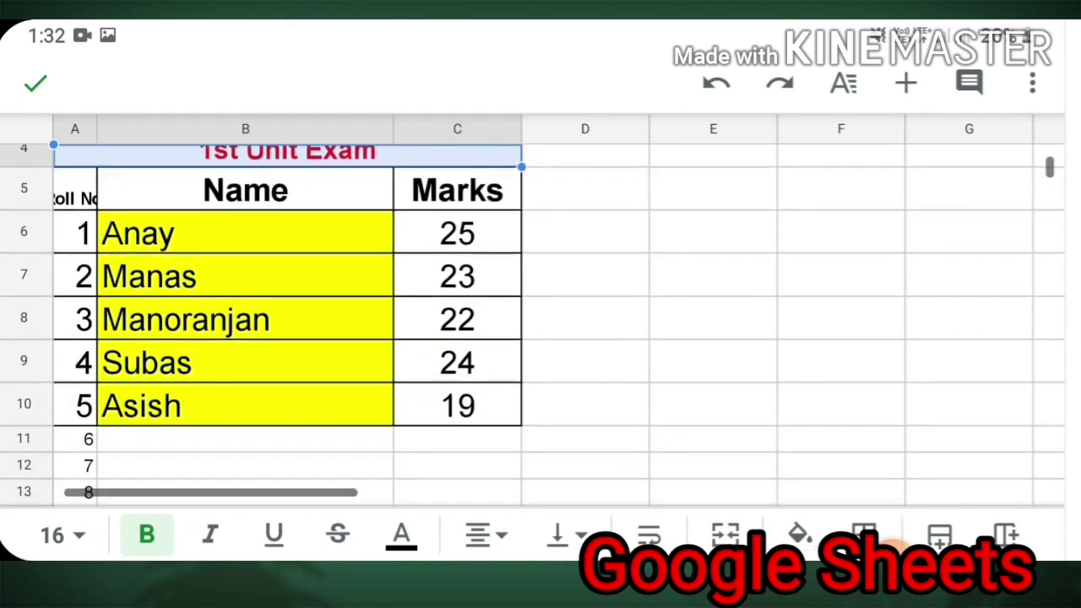
# - Centre-align the roll numbers in column A
pyautogui.click(74, 128)
pyautogui.click(484, 534)
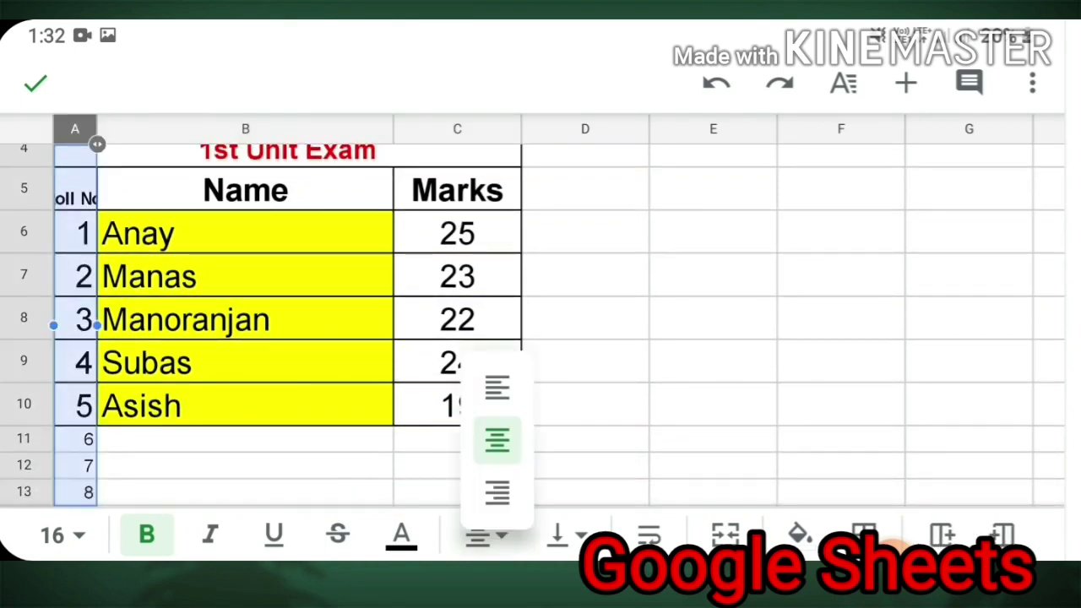
pyautogui.click(495, 437)
pyautogui.scroll(3, 540, 329)
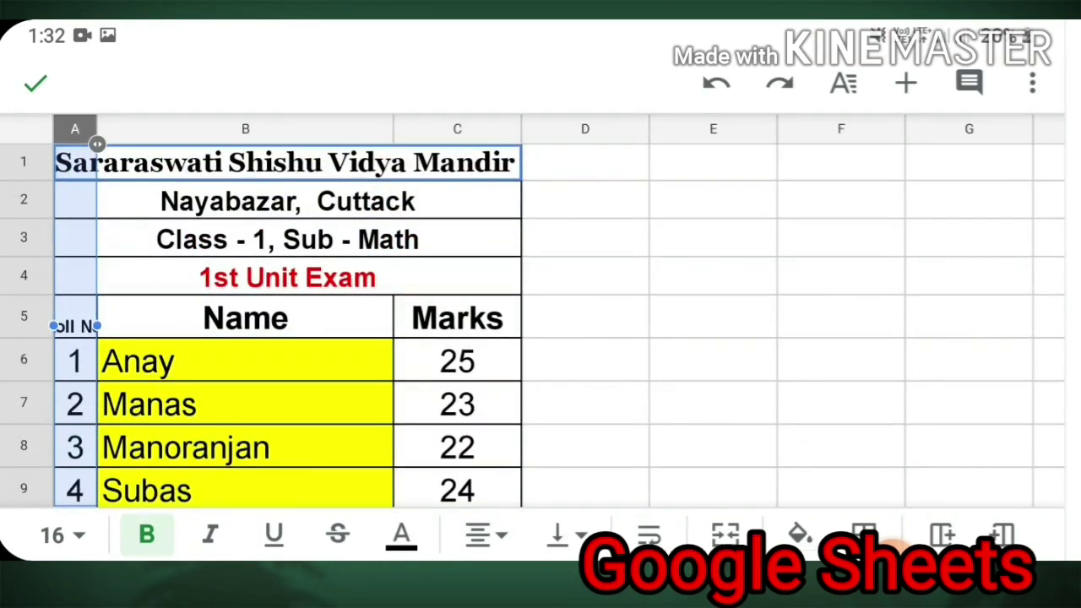
pyautogui.scroll(-5, 540, 321)
pyautogui.click(843, 83)
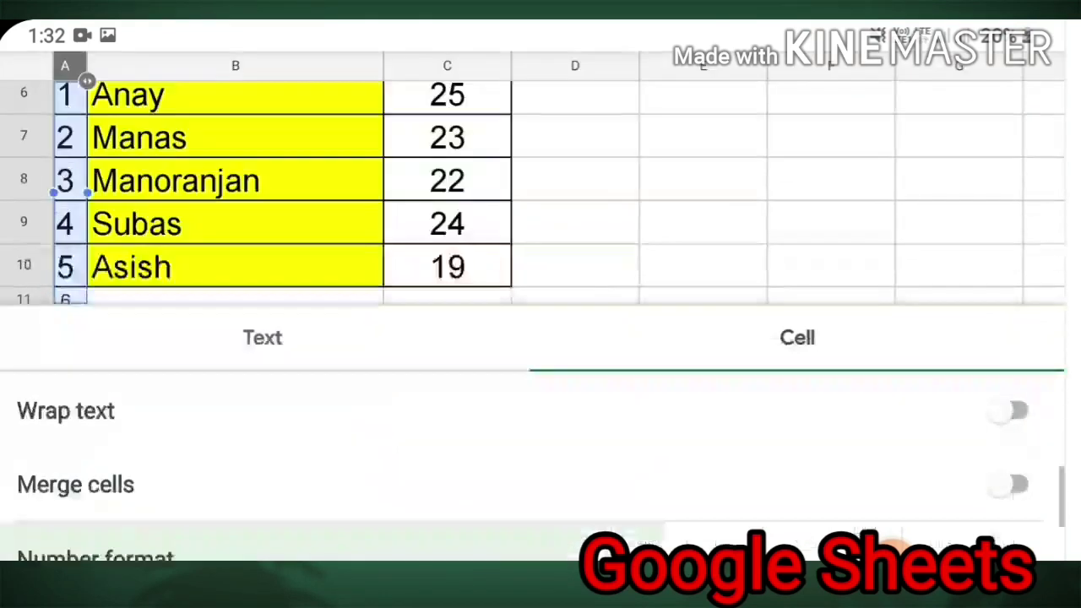
pyautogui.scroll(-1, 541, 456)
pyautogui.scroll(3, 540, 465)
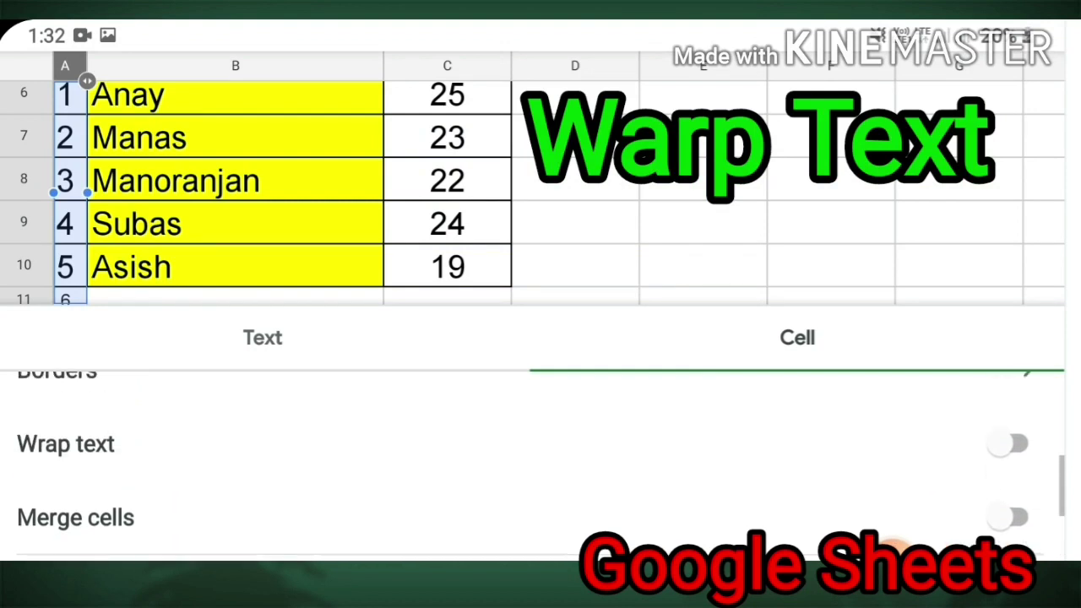
pyautogui.press('Escape')
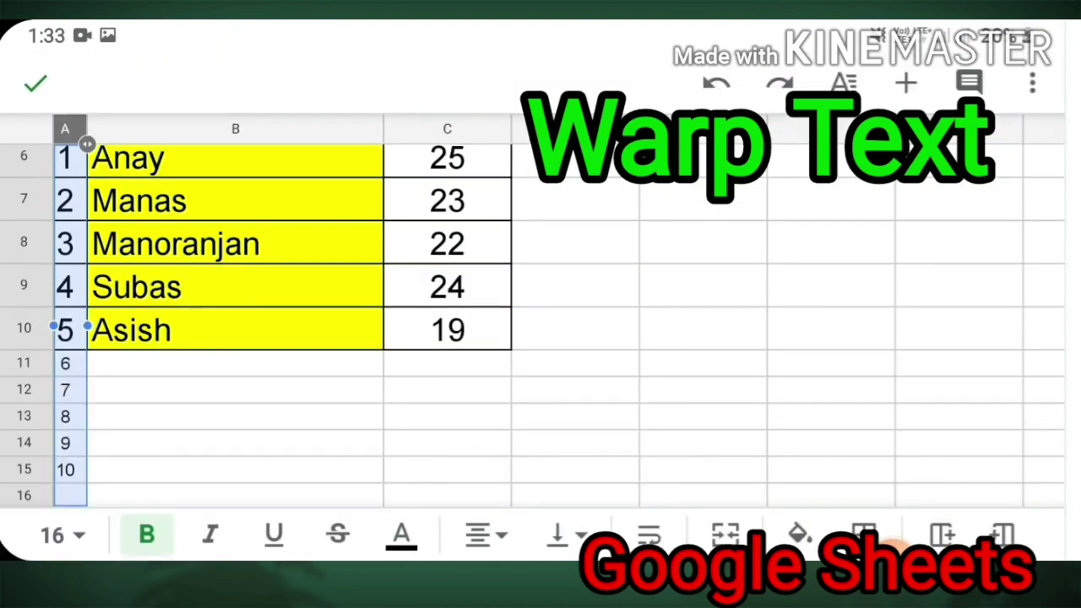
# - Enter a student's long full name into cell C13
pyautogui.click(448, 416)
pyautogui.click(169, 476)
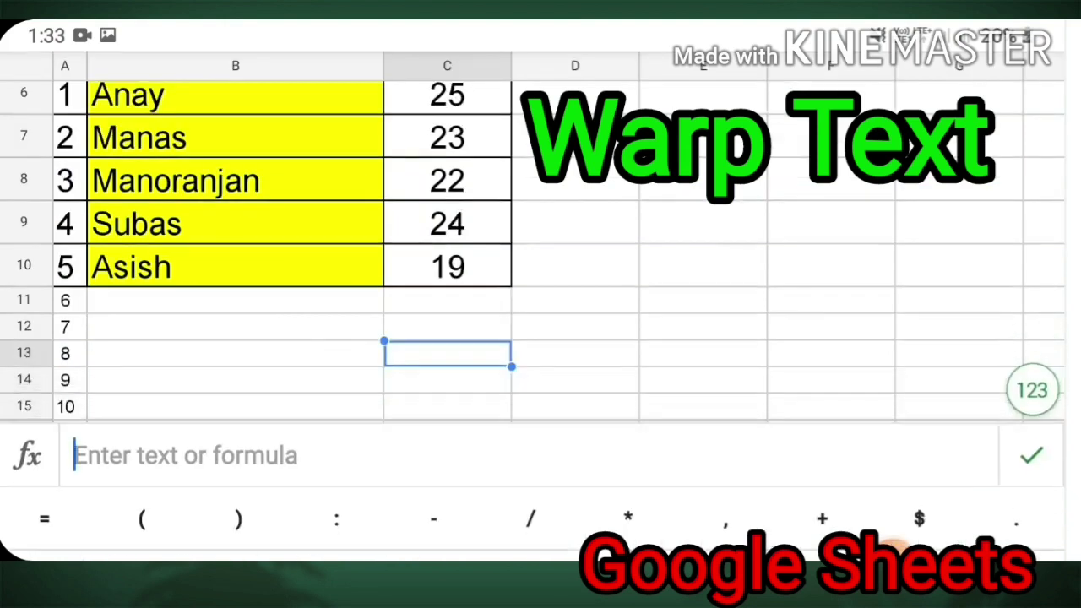
pyautogui.write('d')
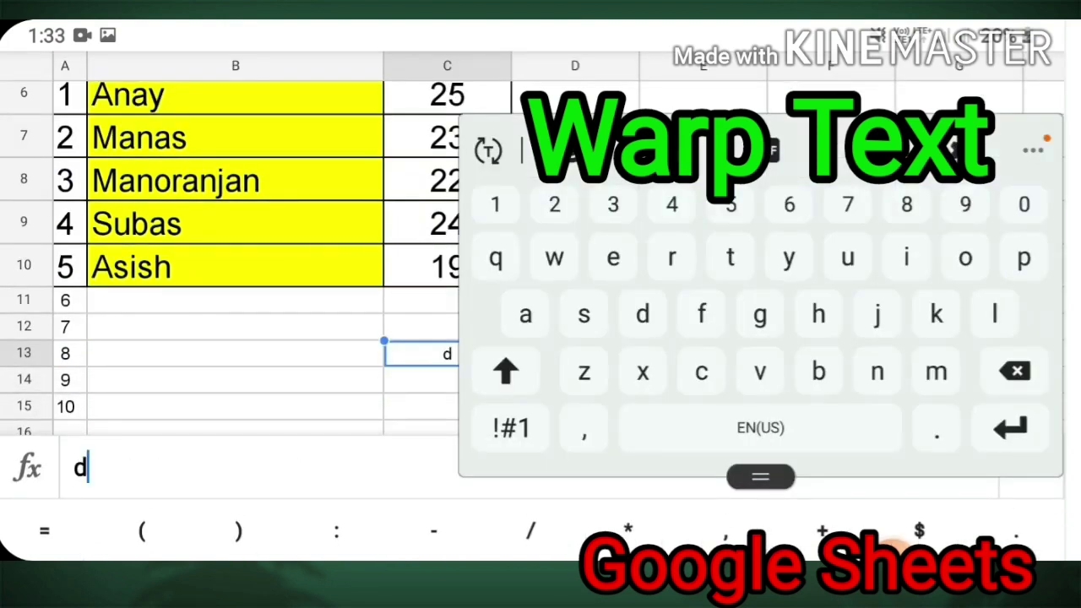
pyautogui.write('aya')
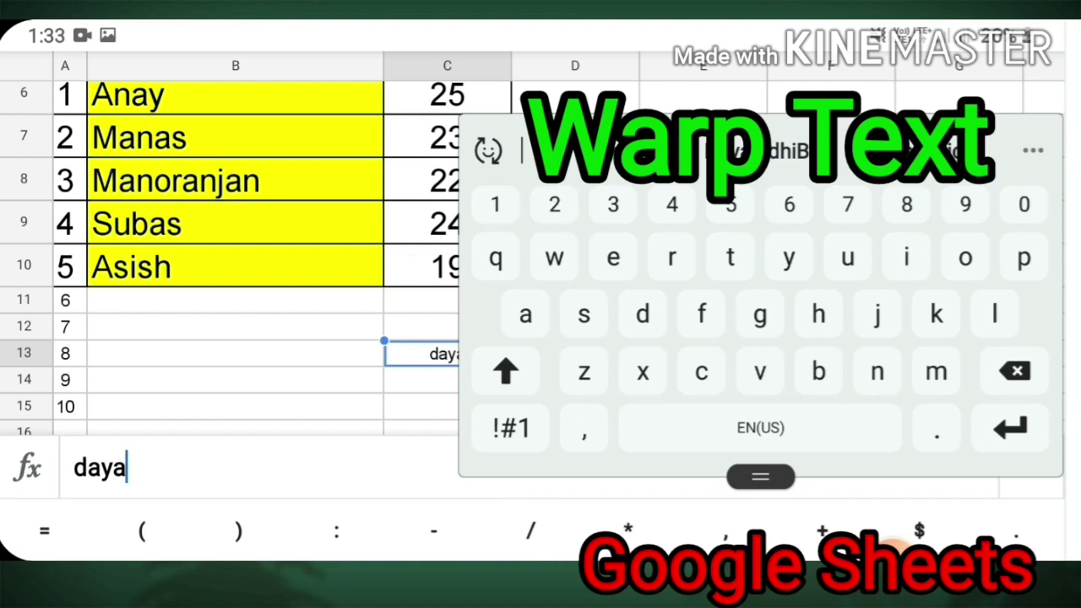
pyautogui.write('nidhi Choudhury')
pyautogui.press('Escape')
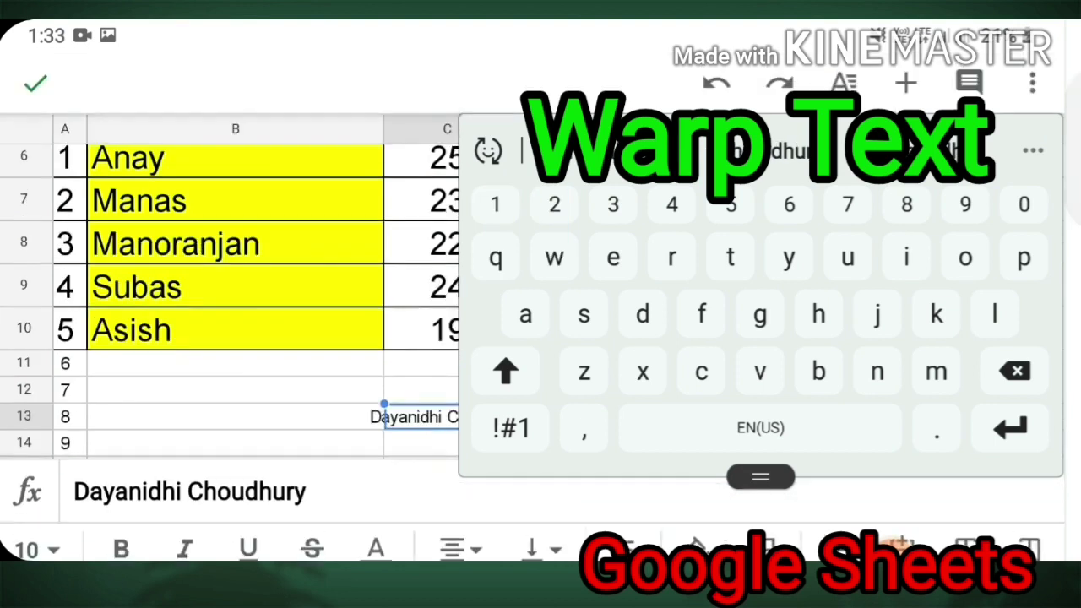
pyautogui.scroll(-4, 541, 278)
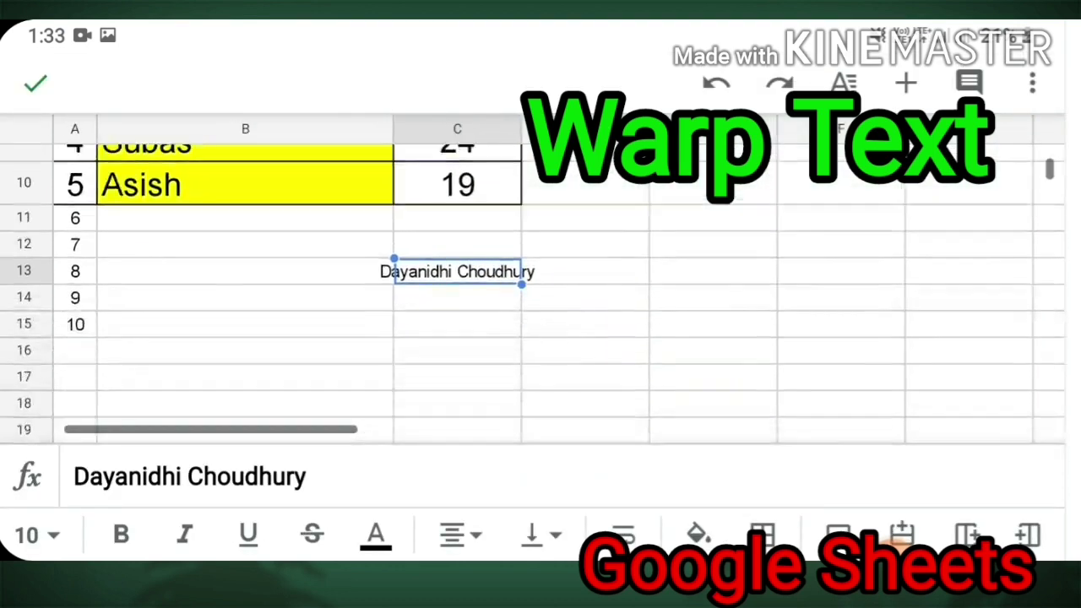
# - Raise the C13 name's font size from 10 to 15
pyautogui.click(456, 253)
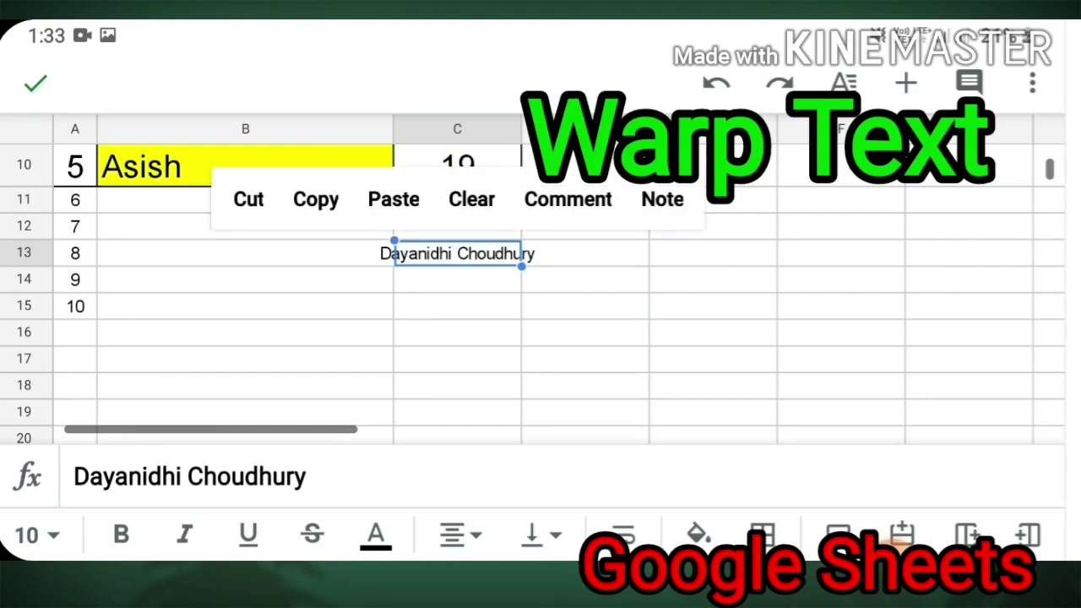
pyautogui.click(843, 82)
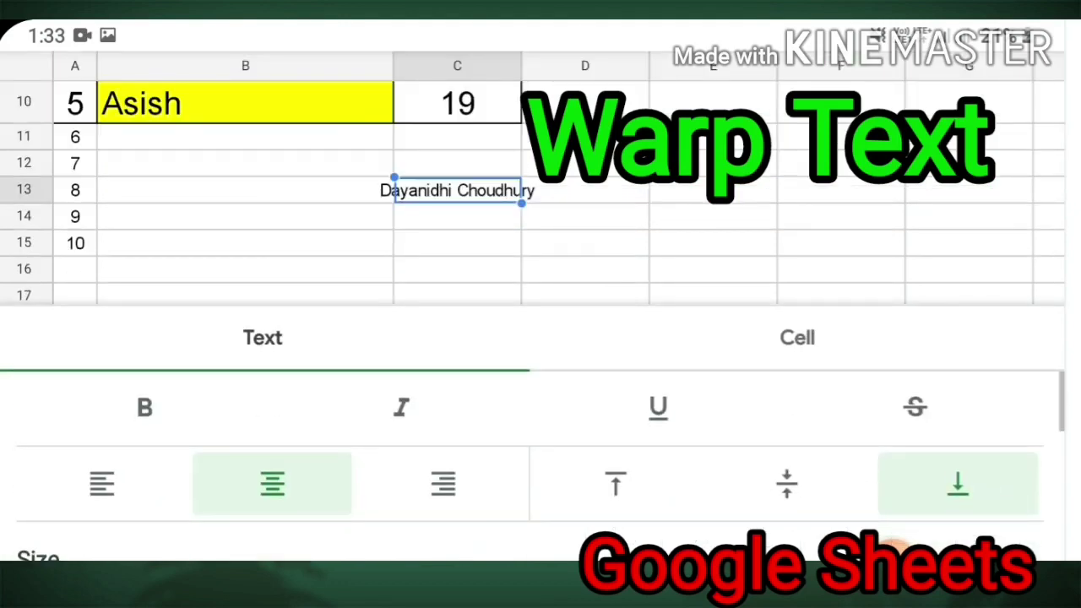
pyautogui.click(263, 337)
pyautogui.scroll(-2, 899, 506)
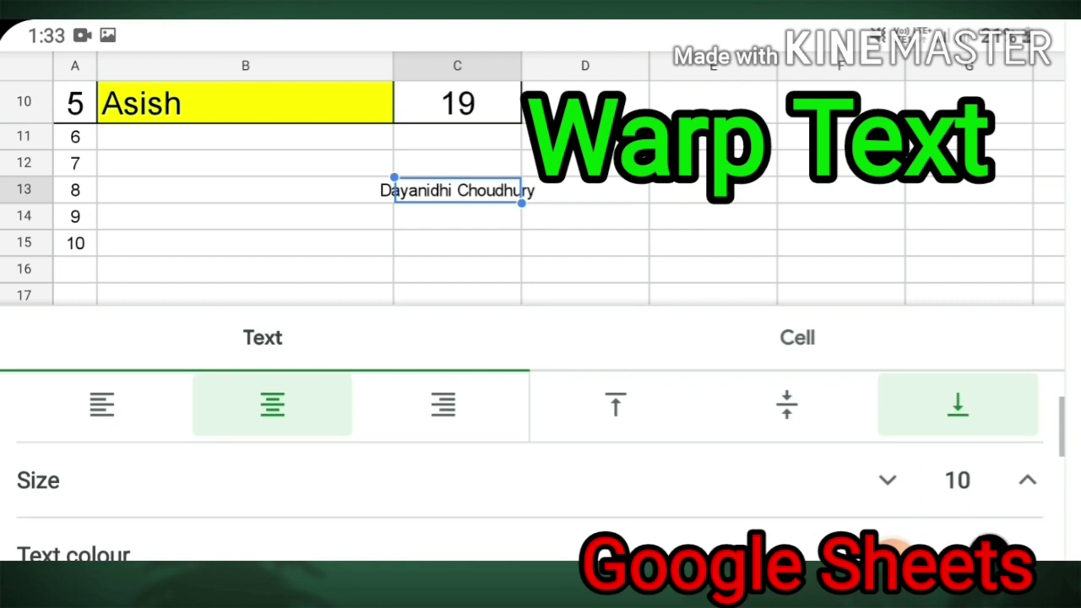
pyautogui.click(1026, 479)
pyautogui.click(1026, 480)
pyautogui.click(1027, 479)
pyautogui.click(1026, 479)
pyautogui.click(1026, 480)
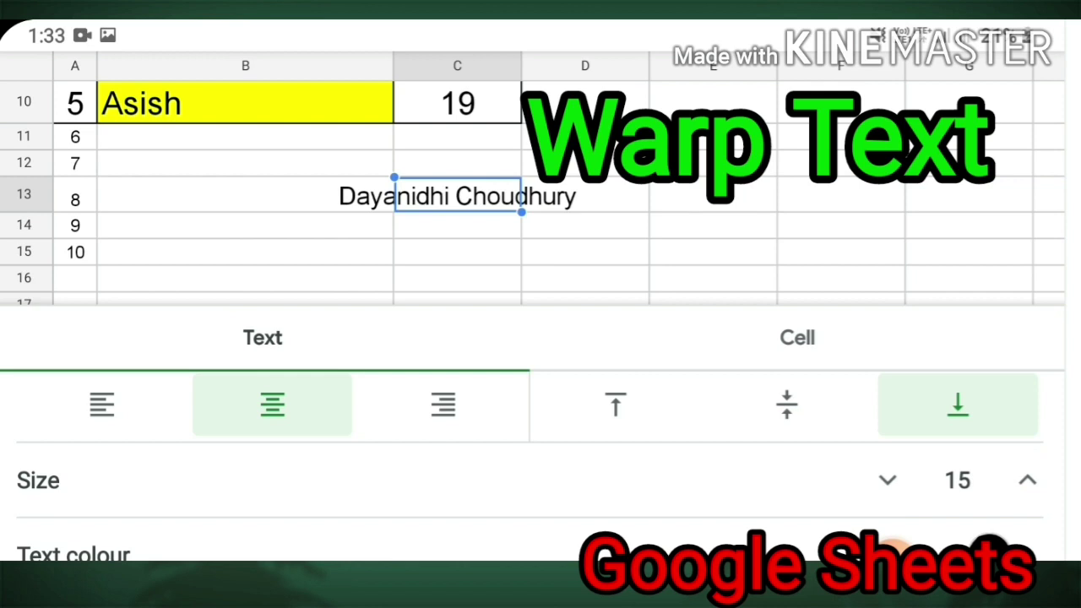
pyautogui.press('Escape')
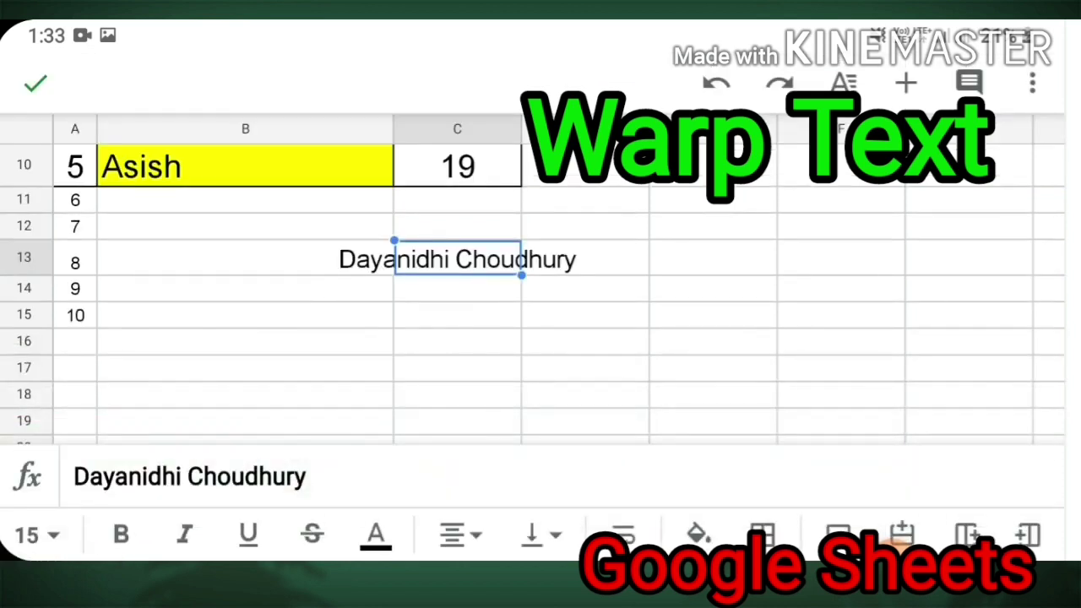
pyautogui.click(457, 259)
# - Turn on Wrap text for cell C13 from the cell formatting panel
pyautogui.click(843, 82)
pyautogui.click(797, 337)
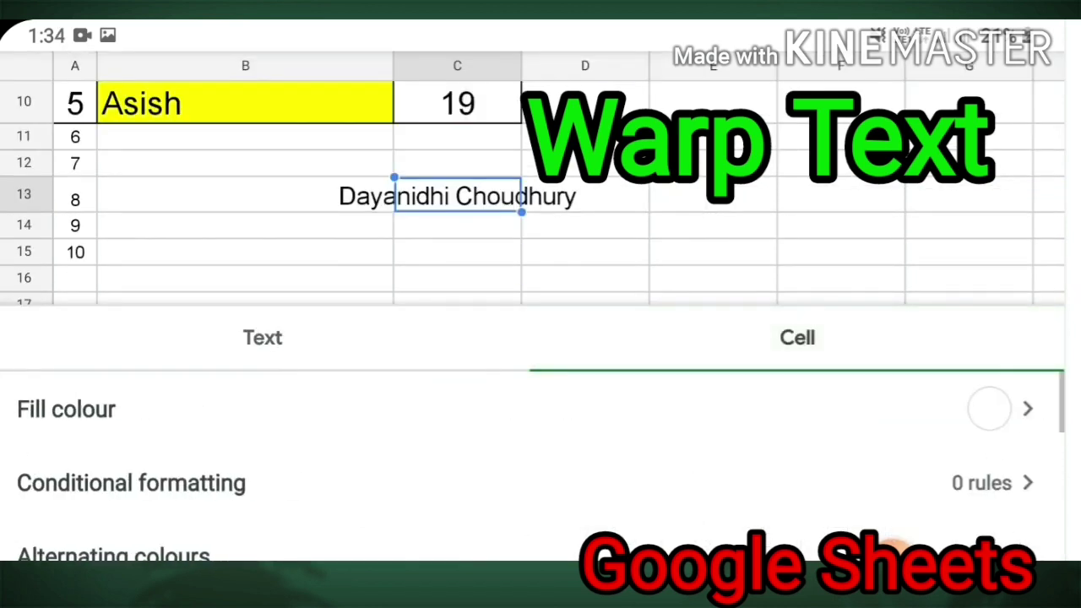
pyautogui.scroll(-5, 540, 464)
pyautogui.scroll(1, 541, 464)
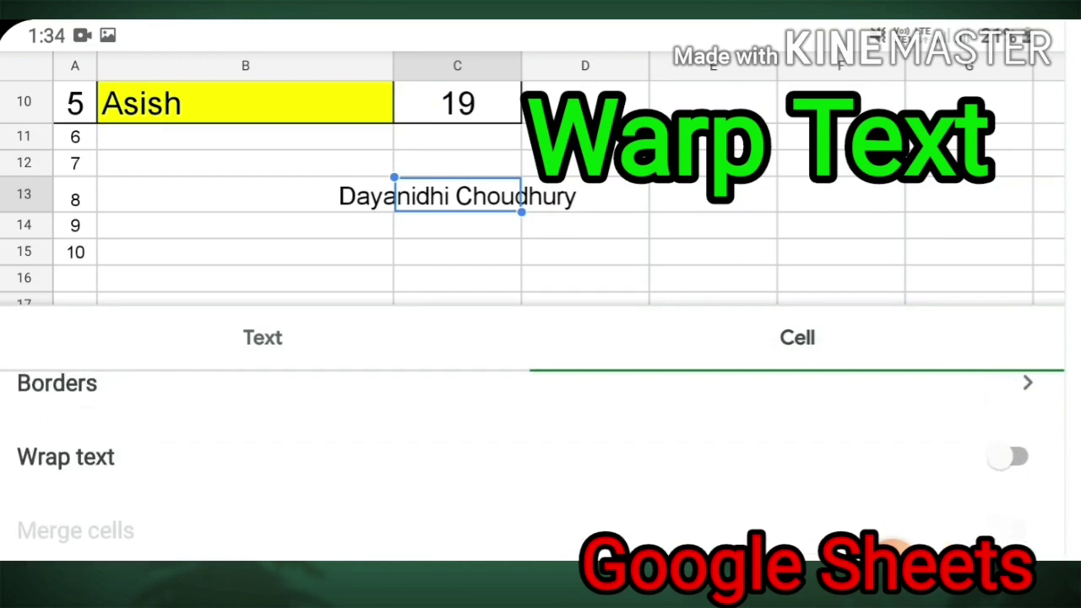
pyautogui.click(1015, 457)
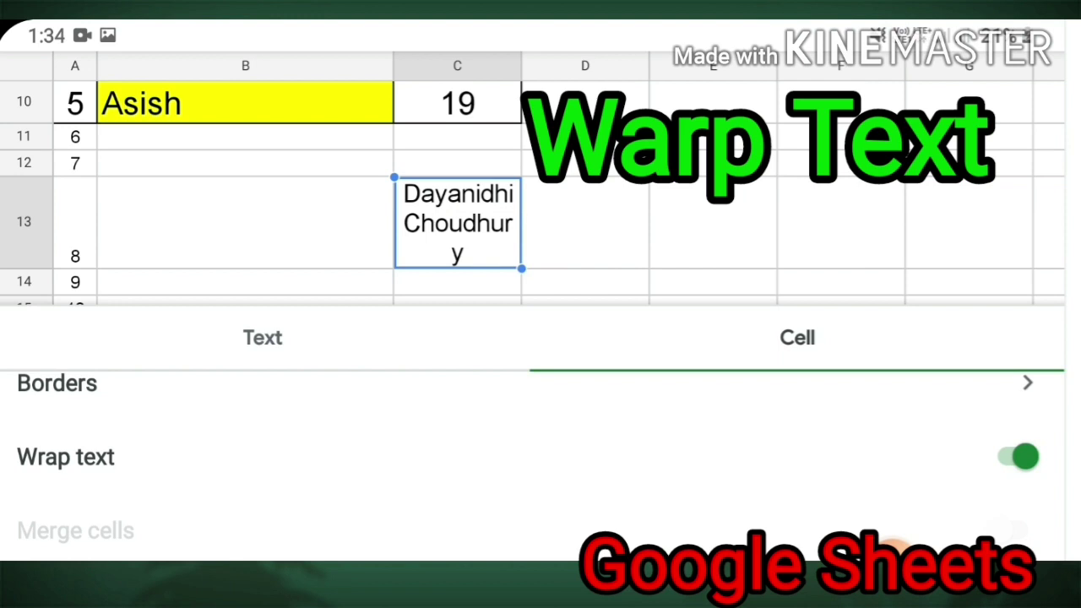
pyautogui.press('Escape')
# - Widen column C slightly so the name fits on two lines
pyautogui.click(456, 128)
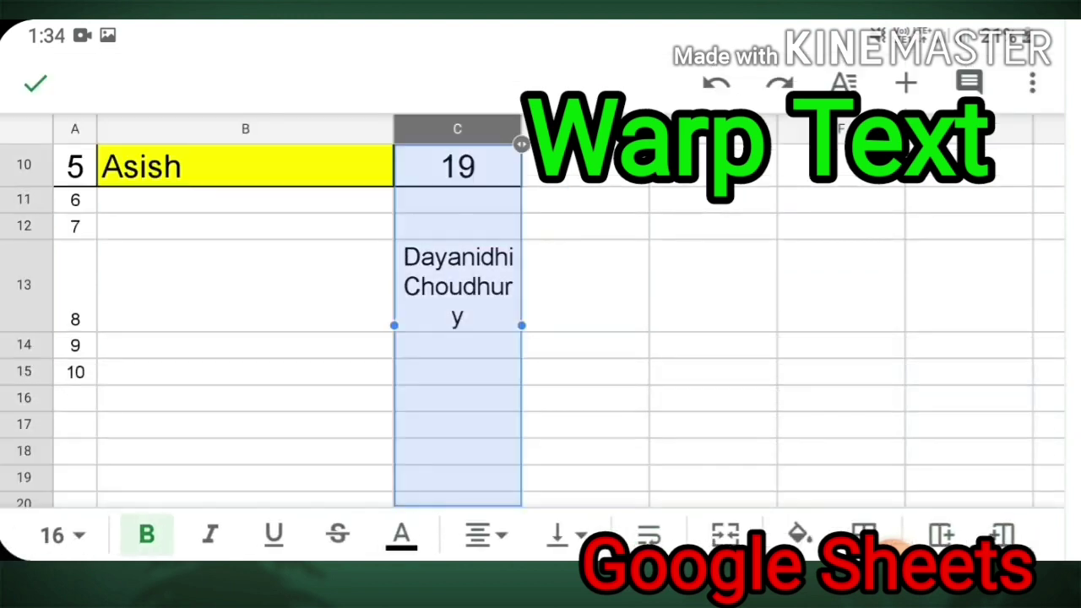
pyautogui.moveTo(521, 144); pyautogui.dragTo(538, 145)
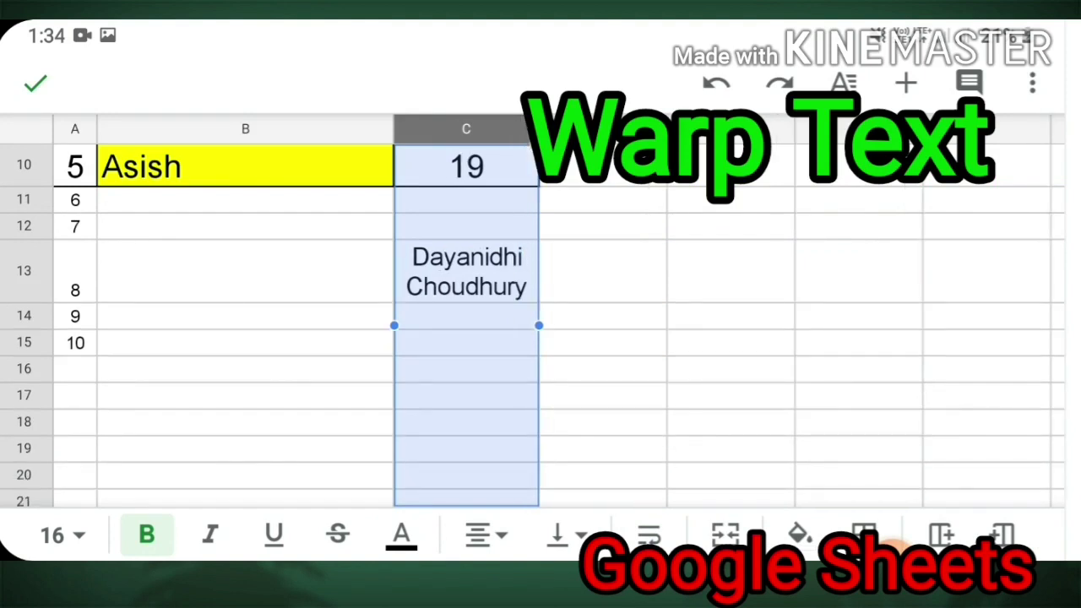
pyautogui.click(731, 271)
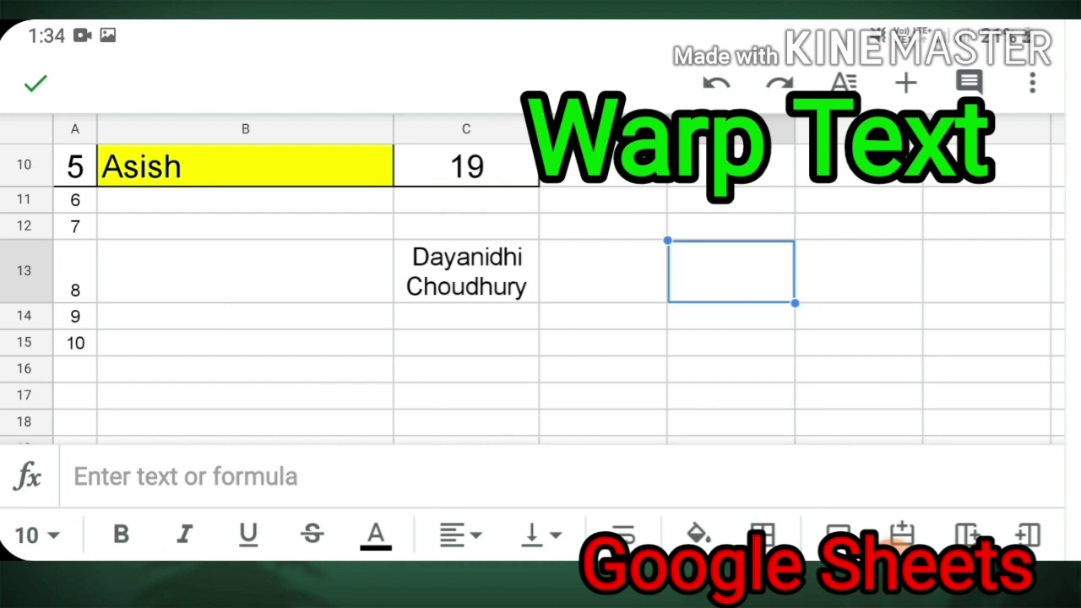
pyautogui.scroll(3, 534, 280)
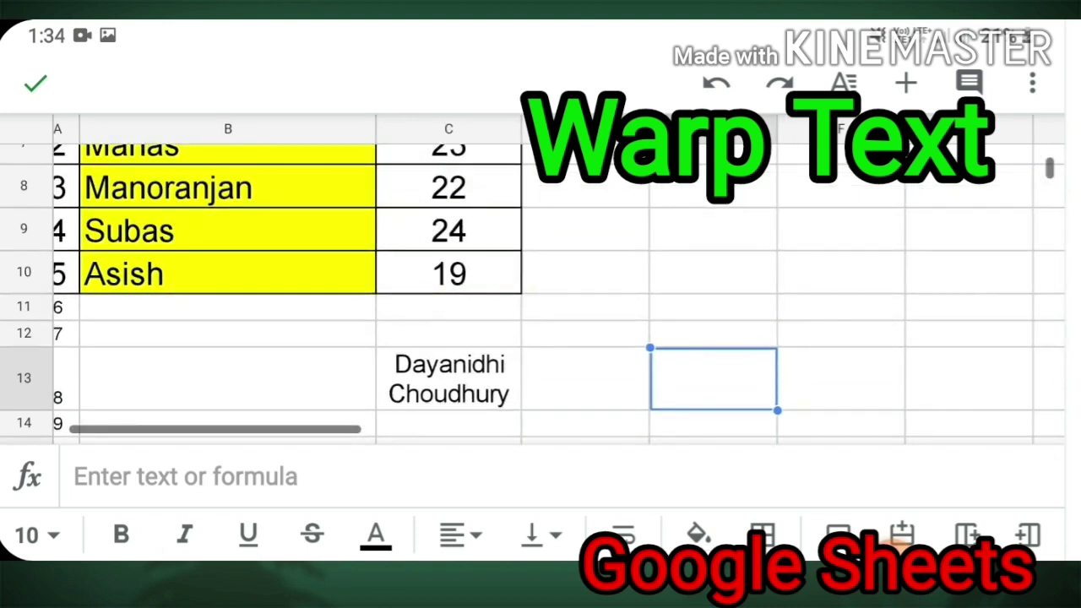
pyautogui.scroll(2, 534, 280)
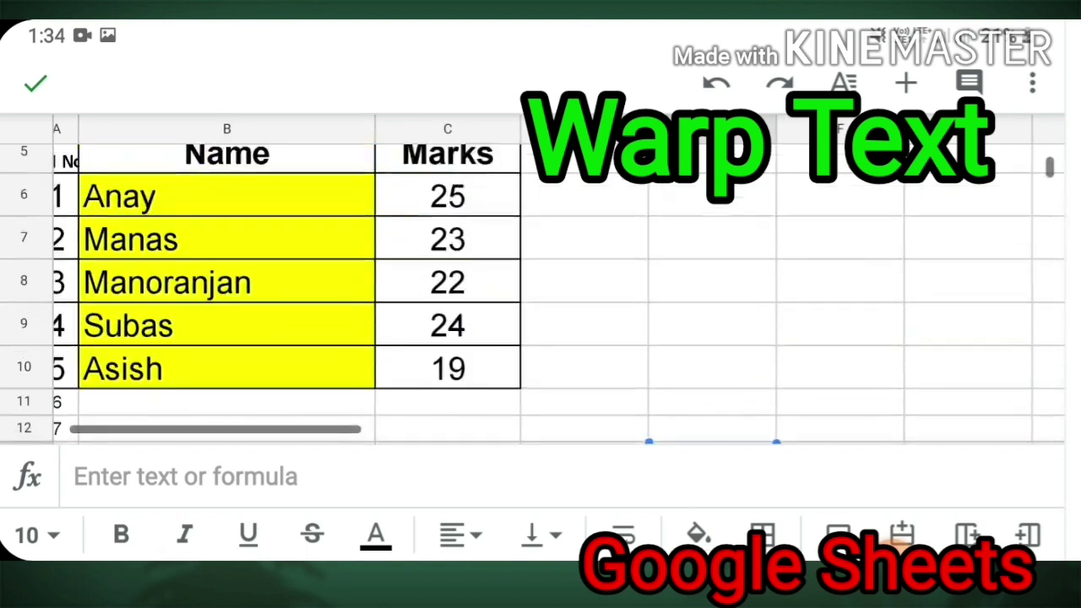
pyautogui.scroll(-3, 534, 279)
pyautogui.scroll(-10, 534, 279)
pyautogui.scroll(5, 533, 279)
pyautogui.scroll(4, 533, 280)
pyautogui.scroll(5, 533, 280)
pyautogui.scroll(3, 533, 279)
# - Recheck C13's Wrap text setting, toggling it off and back on so it stays wrapped
pyautogui.click(466, 299)
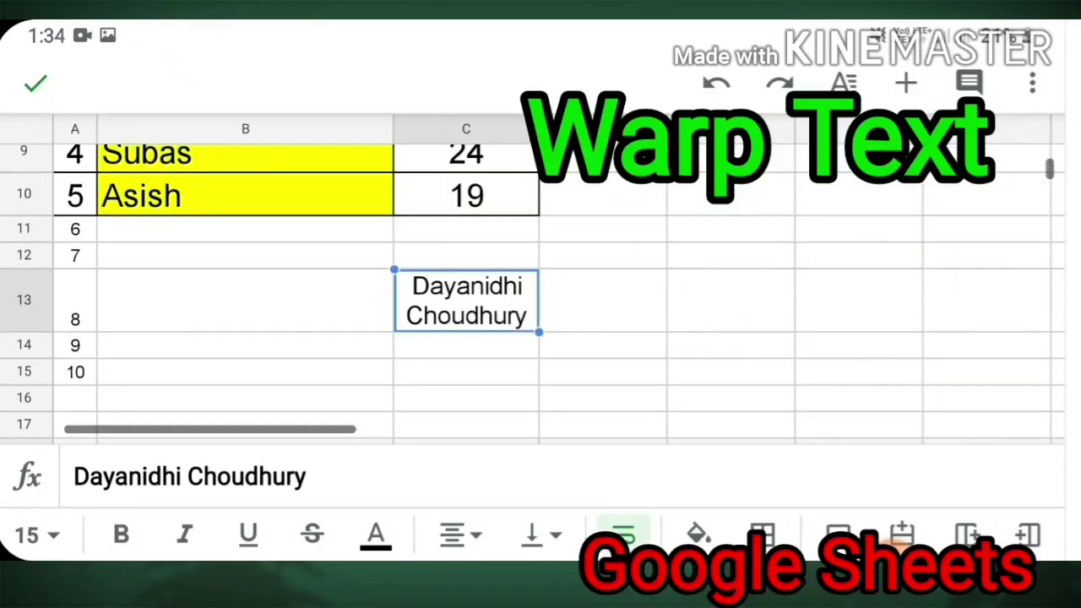
pyautogui.click(842, 82)
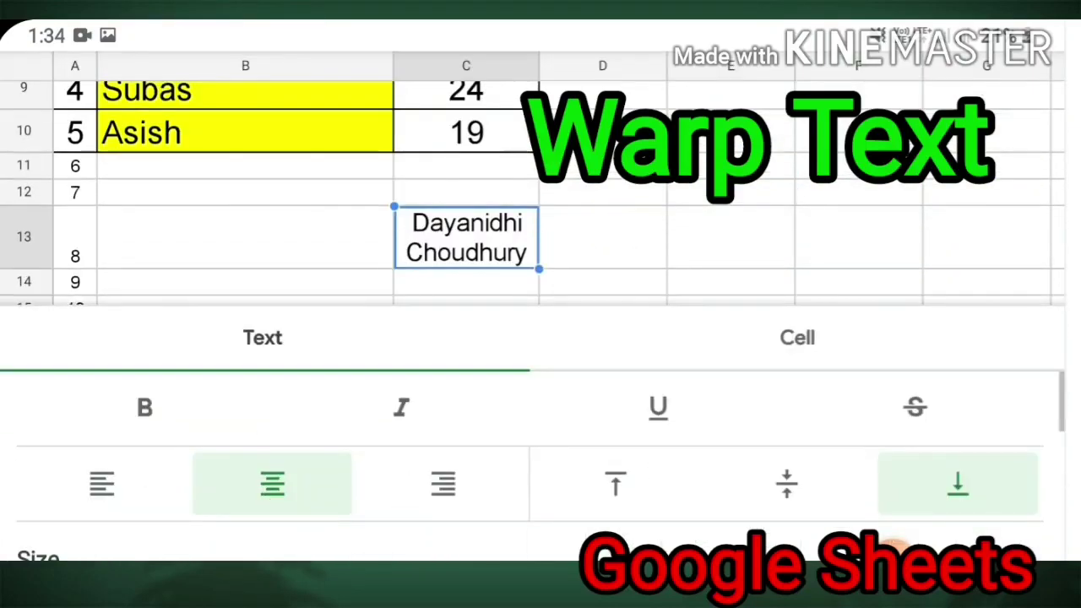
pyautogui.click(798, 336)
pyautogui.scroll(-2, 532, 465)
pyautogui.scroll(-1, 532, 464)
pyautogui.scroll(-1, 531, 465)
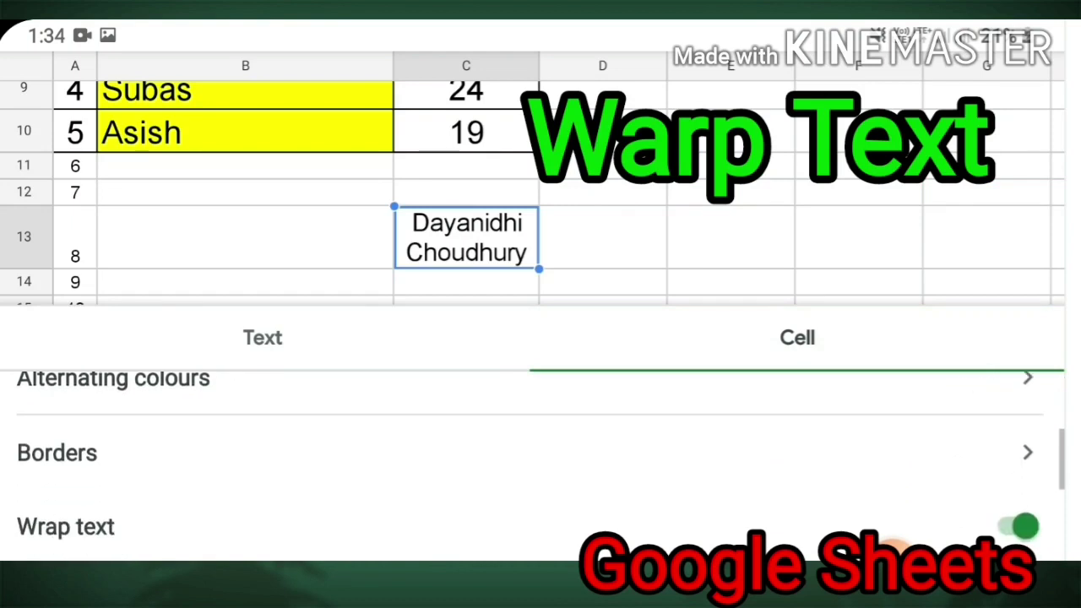
pyautogui.scroll(-1, 532, 465)
pyautogui.click(1017, 473)
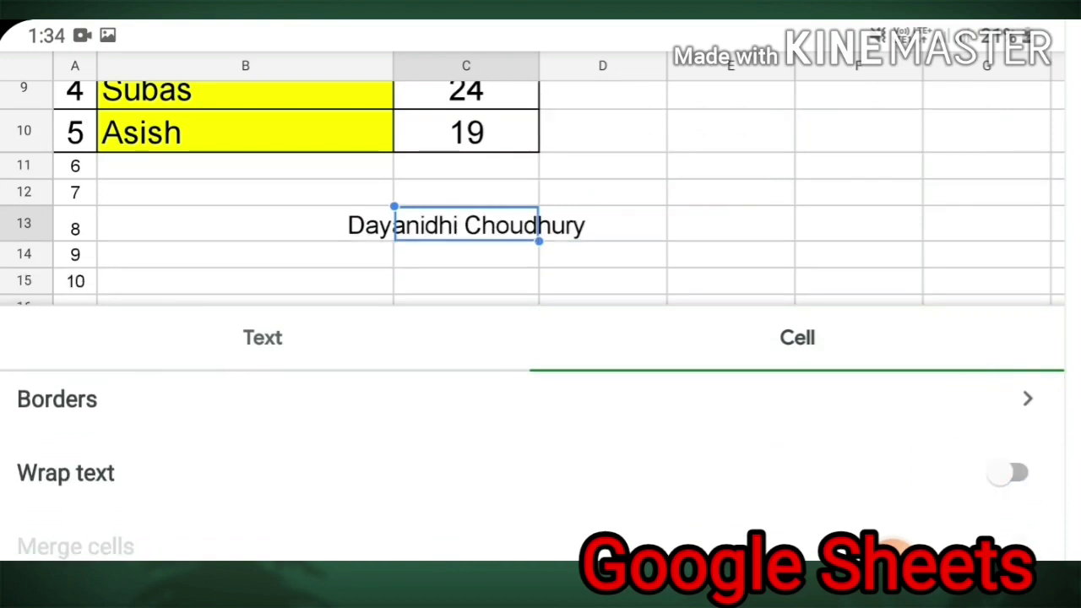
pyautogui.click(1018, 473)
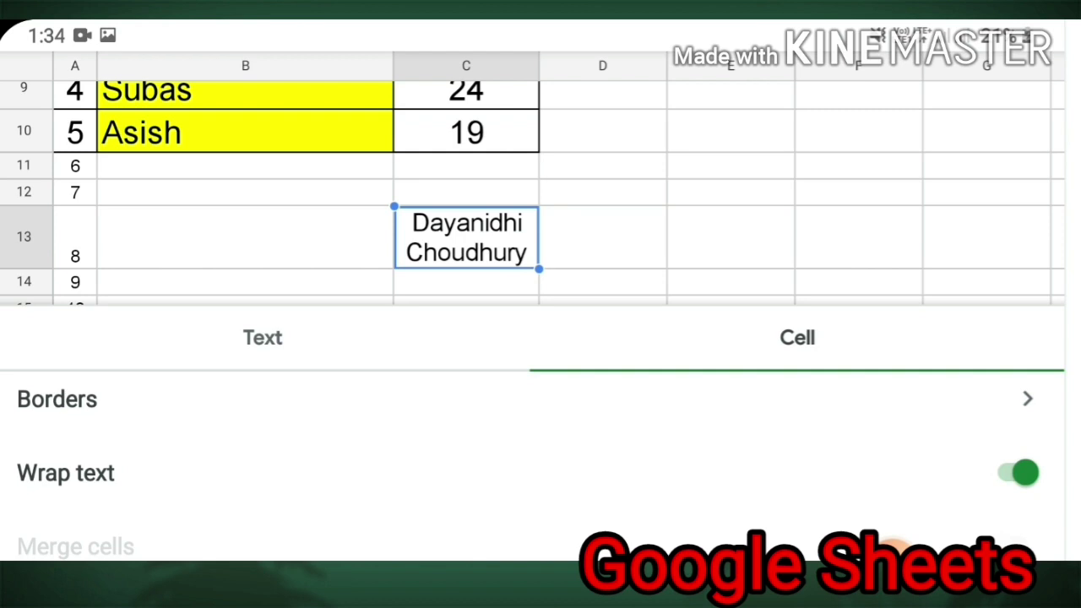
pyautogui.press('Escape')
pyautogui.scroll(5, 540, 279)
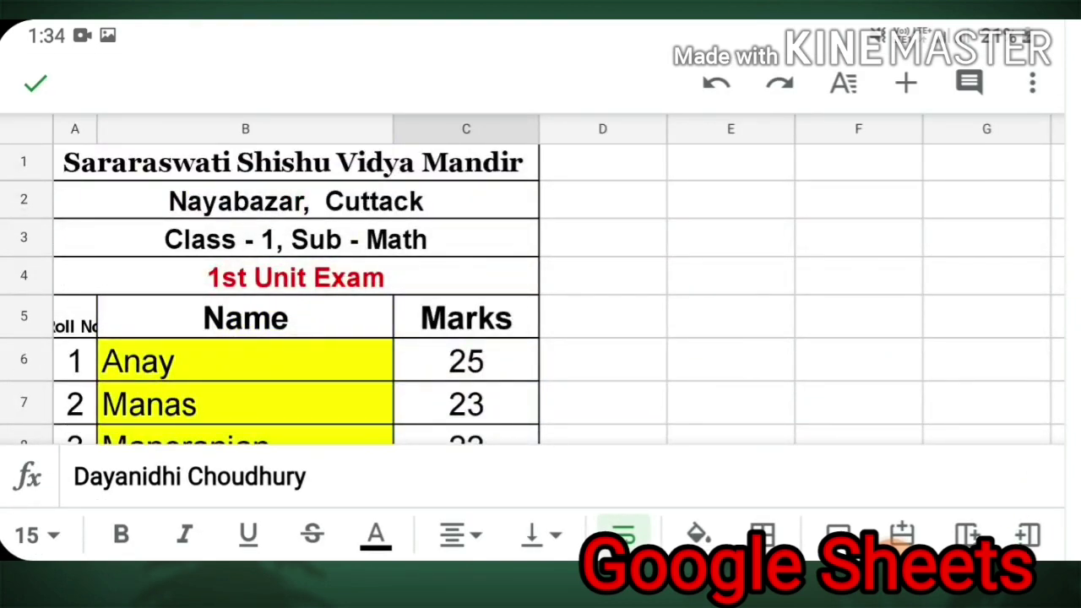
pyautogui.scroll(-3, 540, 296)
pyautogui.scroll(3, 541, 296)
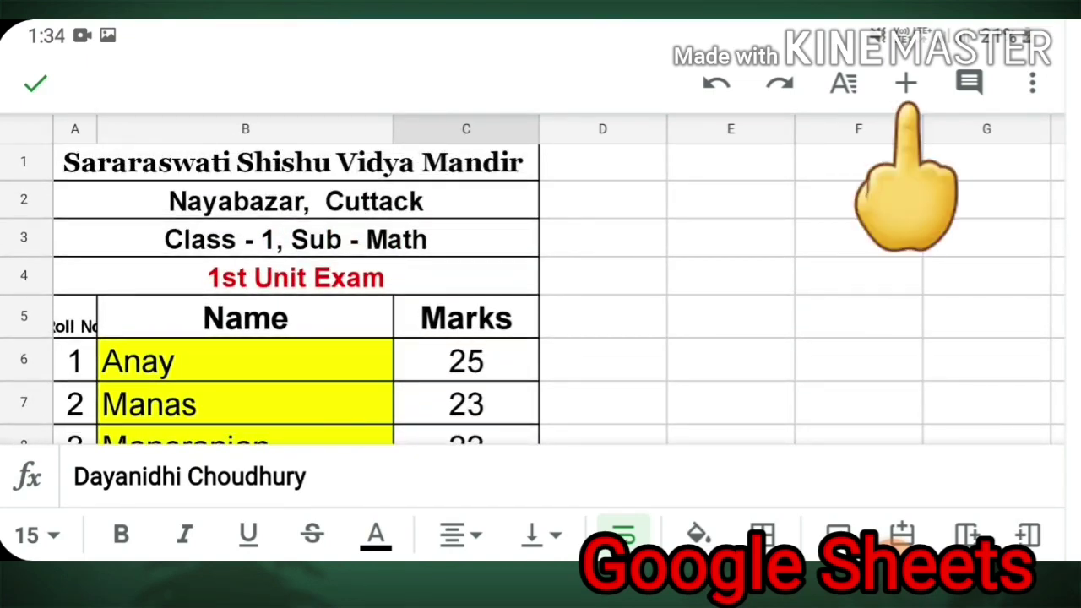
# - Insert an empty column to the left of the Marks column
pyautogui.click(906, 82)
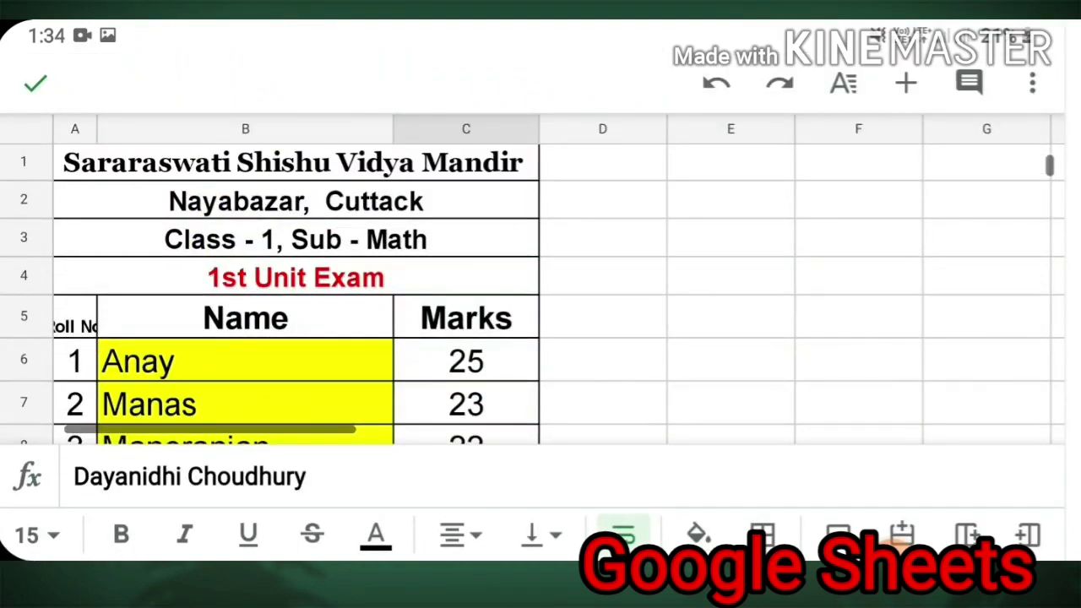
pyautogui.click(466, 128)
pyautogui.click(905, 83)
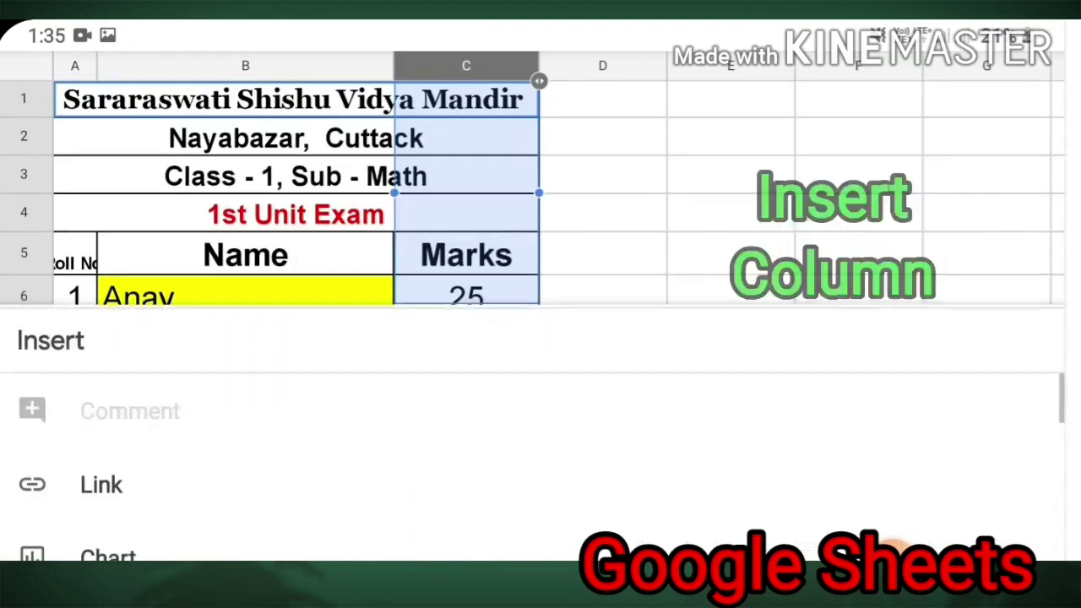
pyautogui.scroll(-2, 540, 447)
pyautogui.scroll(-2, 540, 448)
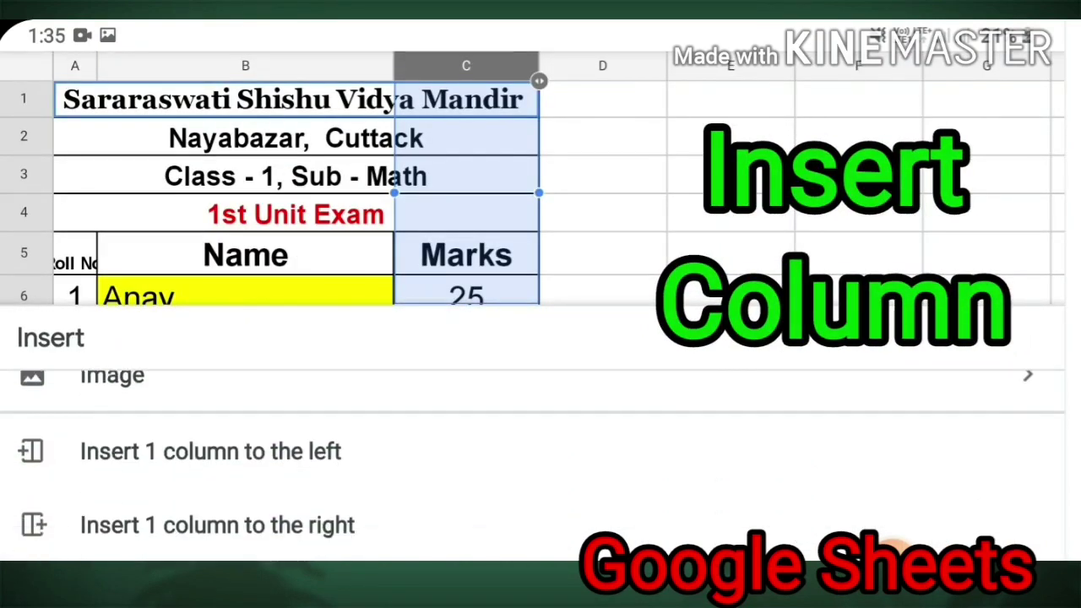
pyautogui.click(211, 451)
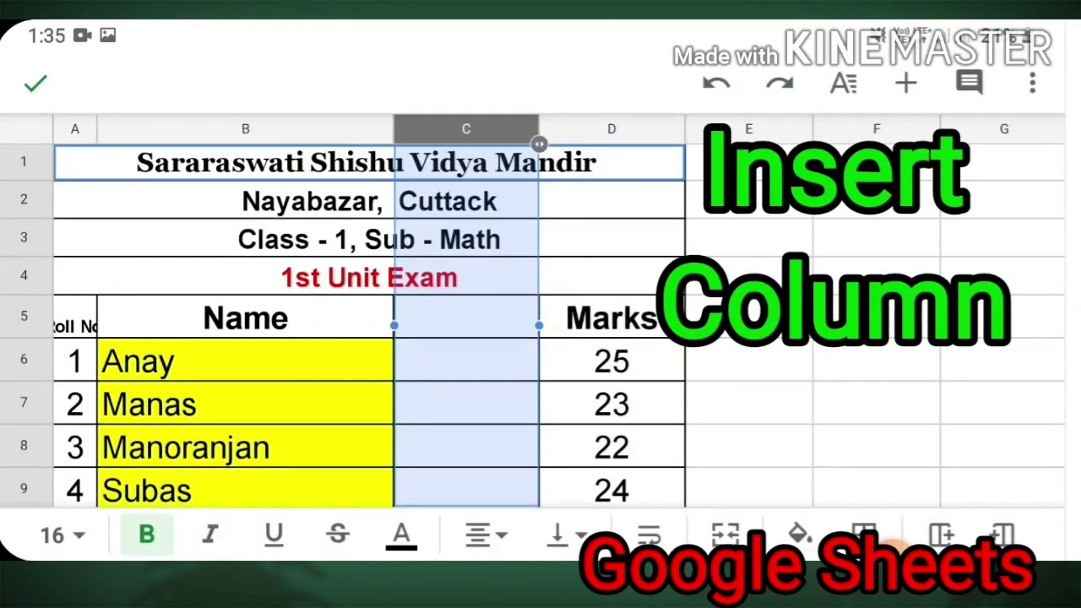
# - Delete the new empty column so Marks returns to column C
pyautogui.scroll(-2, 541, 325)
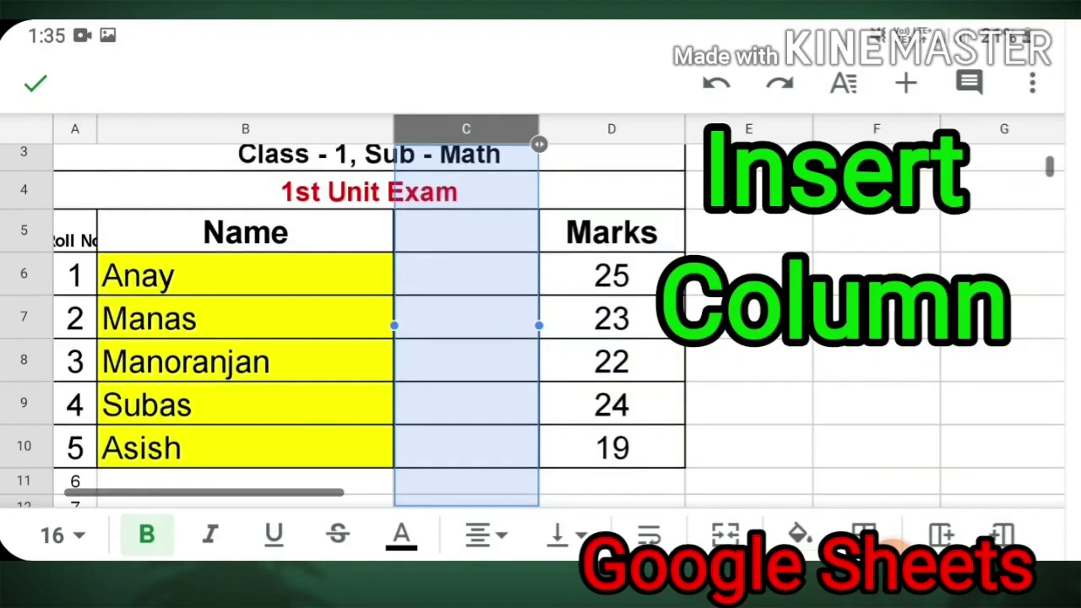
pyautogui.scroll(1, 540, 325)
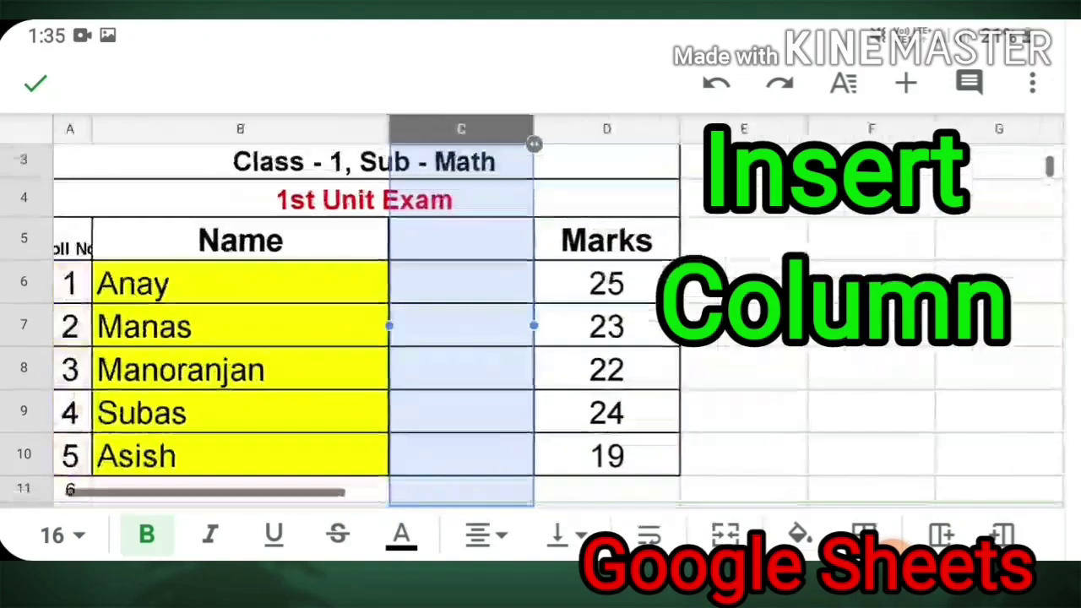
pyautogui.click(461, 129)
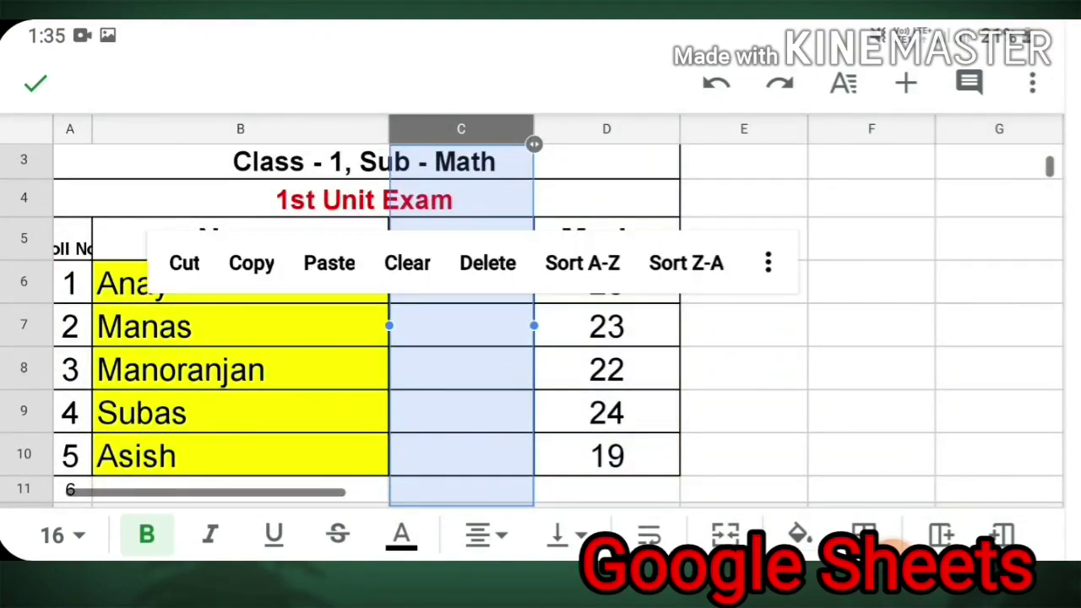
pyautogui.click(487, 263)
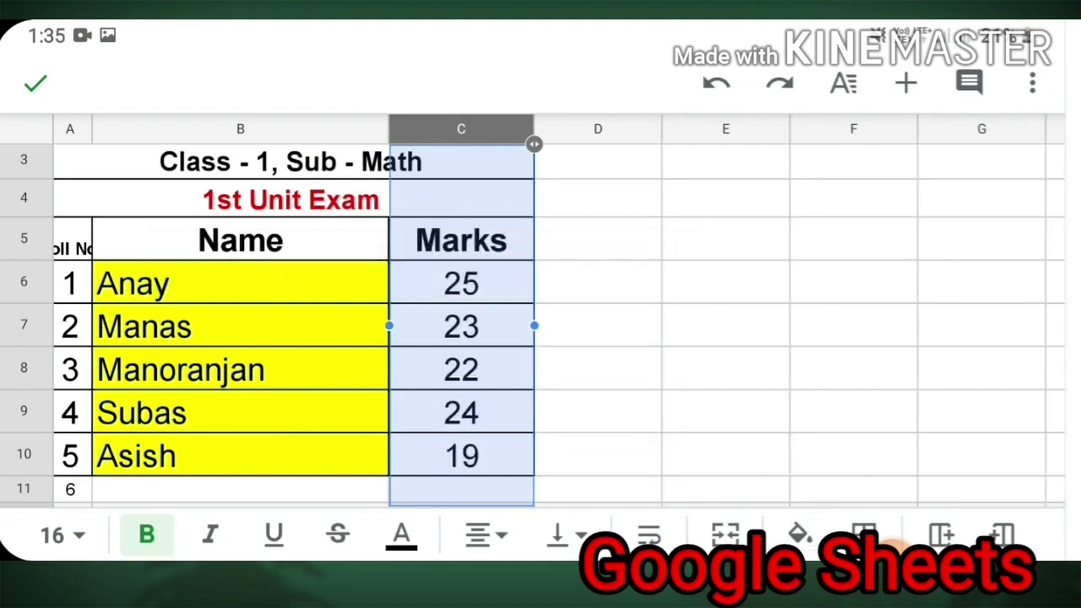
pyautogui.scroll(-2, 533, 311)
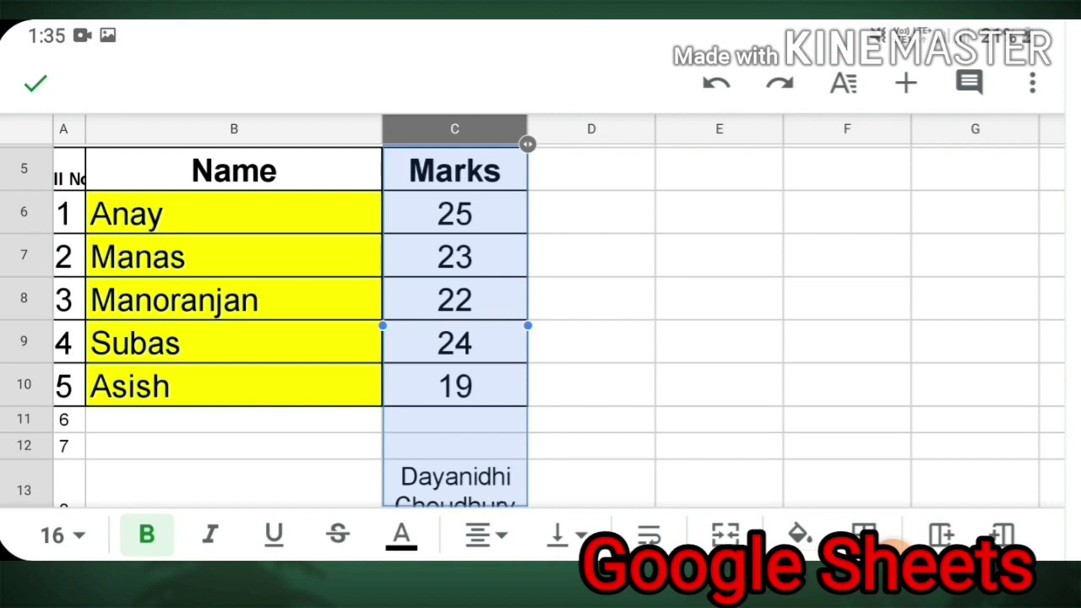
pyautogui.click(24, 297)
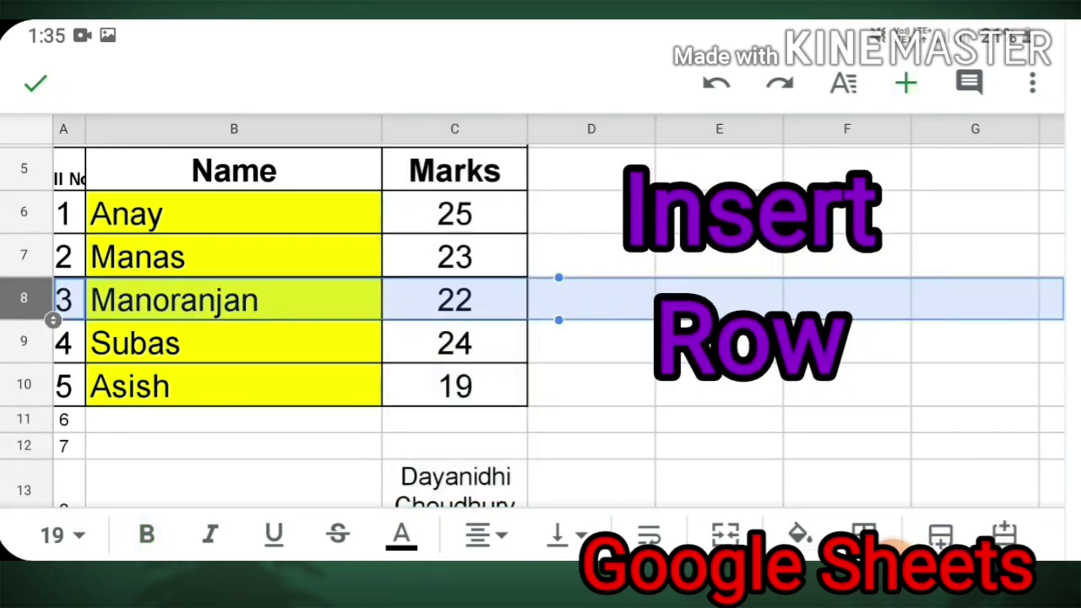
pyautogui.click(905, 83)
pyautogui.scroll(-5, 541, 464)
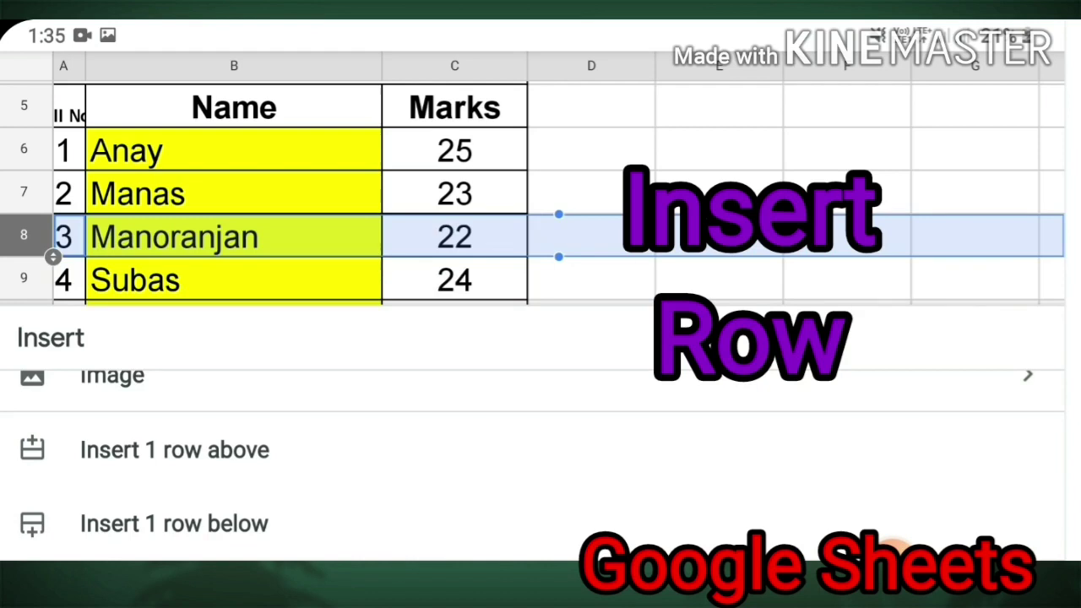
pyautogui.click(174, 524)
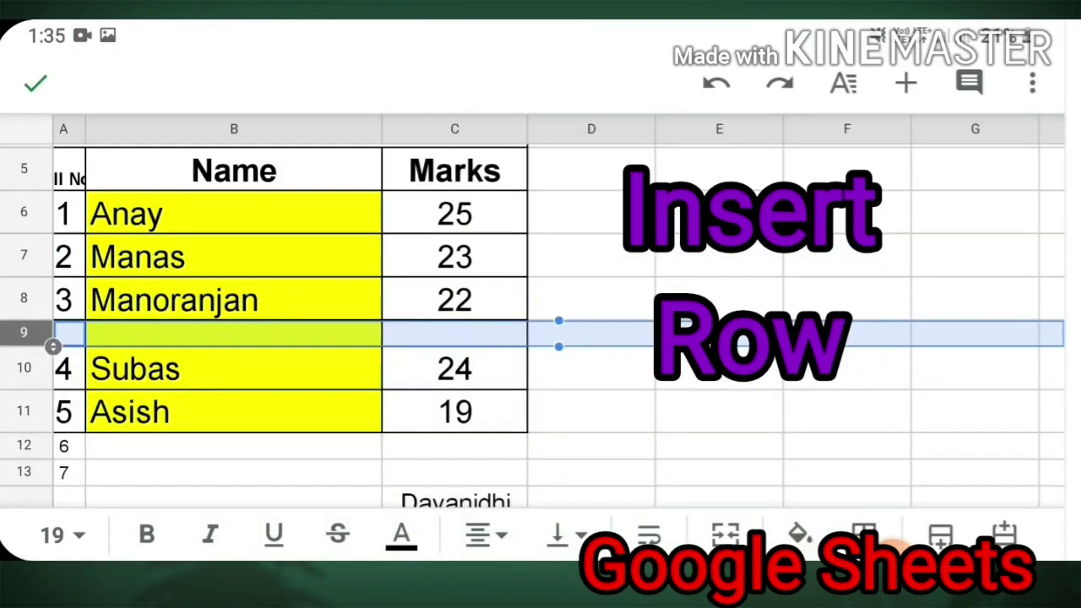
pyautogui.click(719, 412)
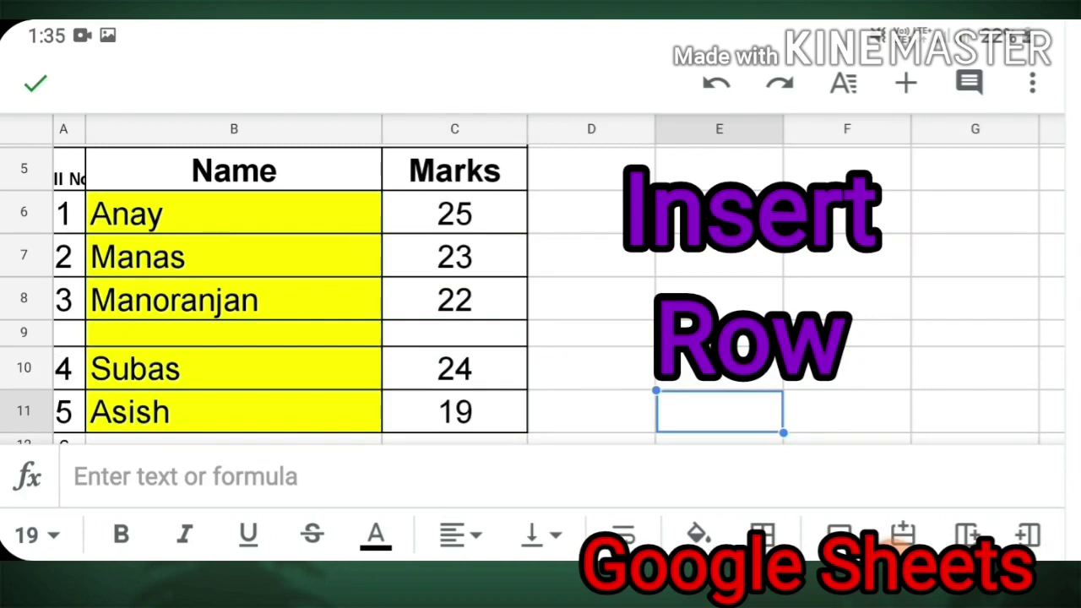
pyautogui.click(24, 332)
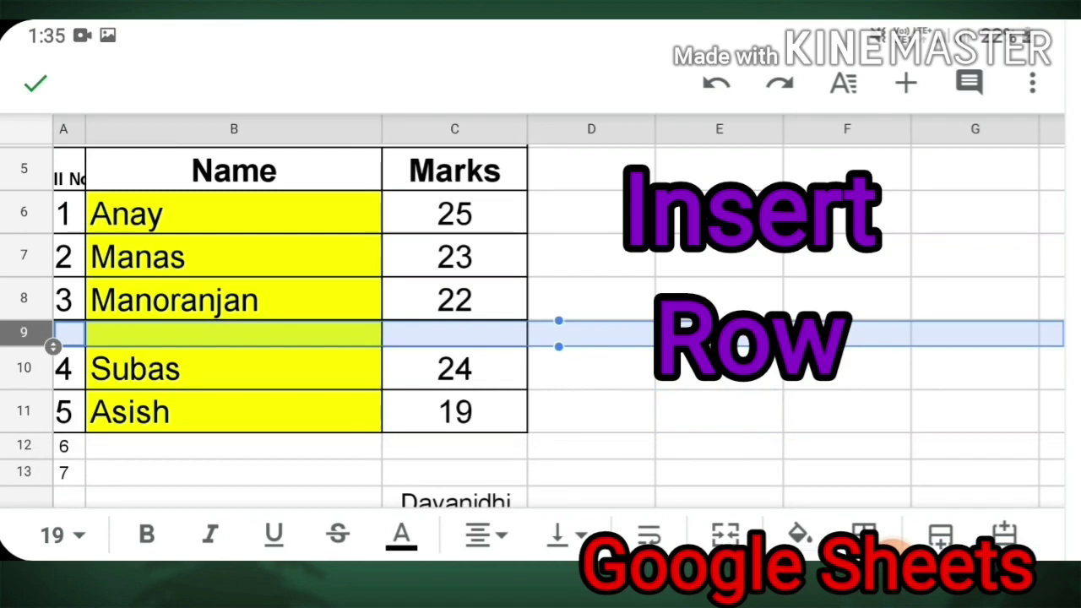
pyautogui.click(24, 332)
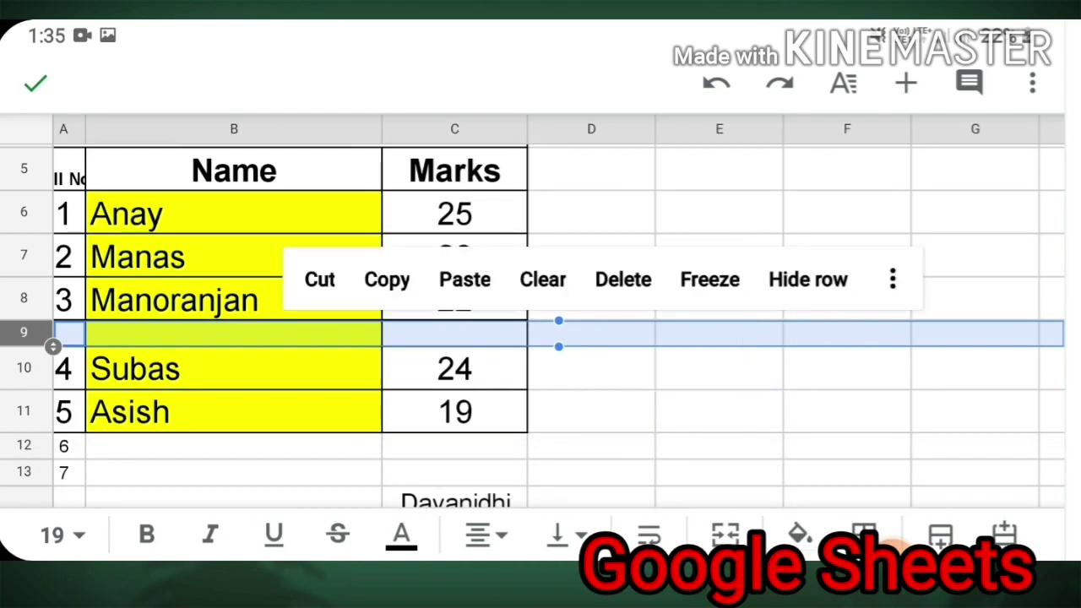
pyautogui.click(623, 280)
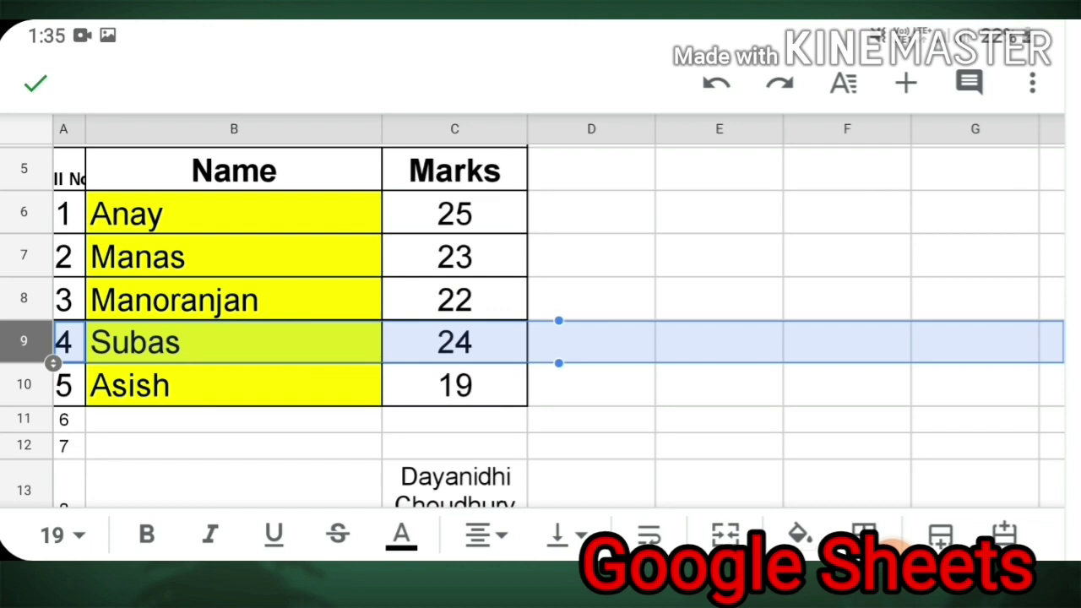
pyautogui.scroll(-10, 534, 329)
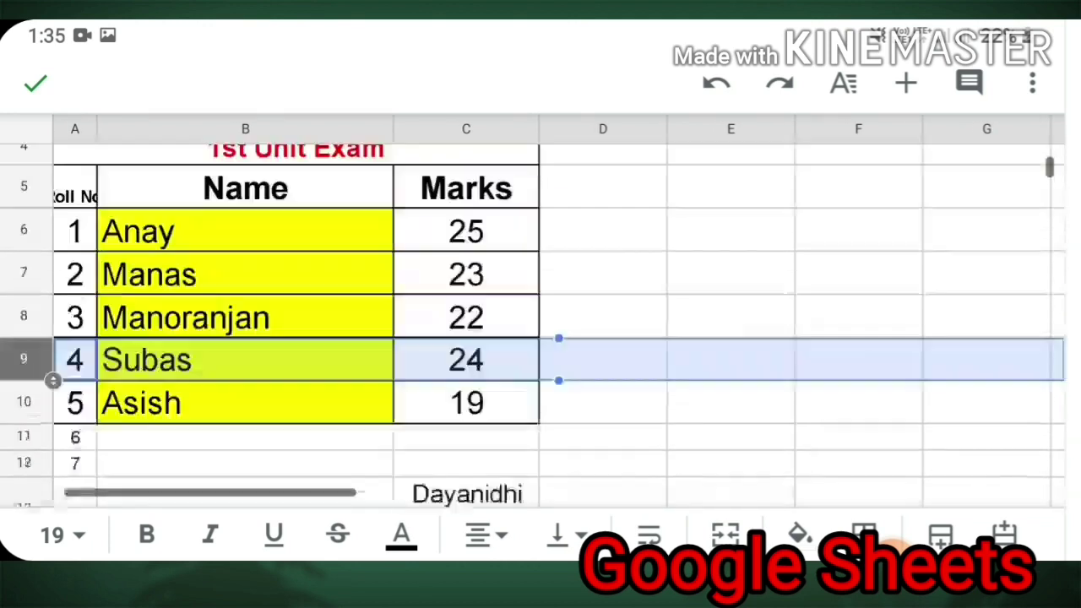
# - Save the sheet and rename 'Untitled spreadsheet' to 'MARK FOIL CLASS ONE'
pyautogui.scroll(3, 534, 330)
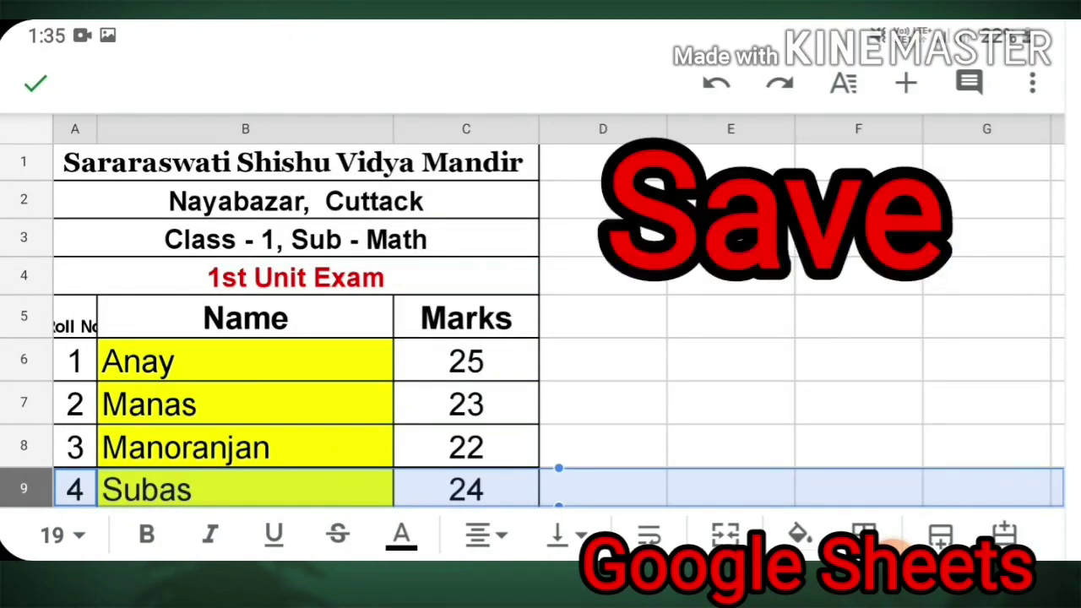
pyautogui.click(35, 82)
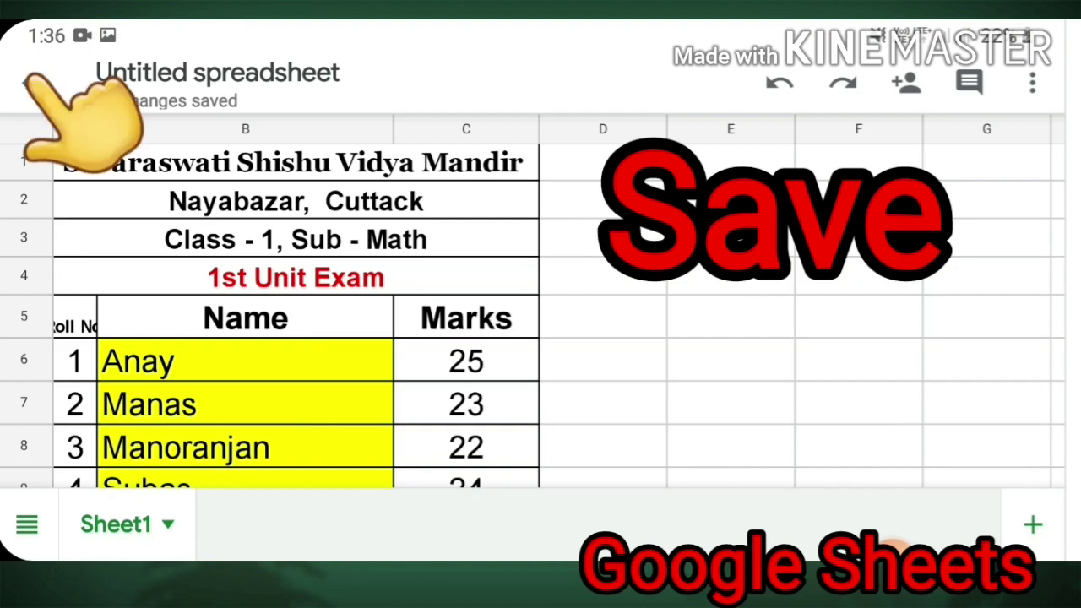
pyautogui.click(217, 73)
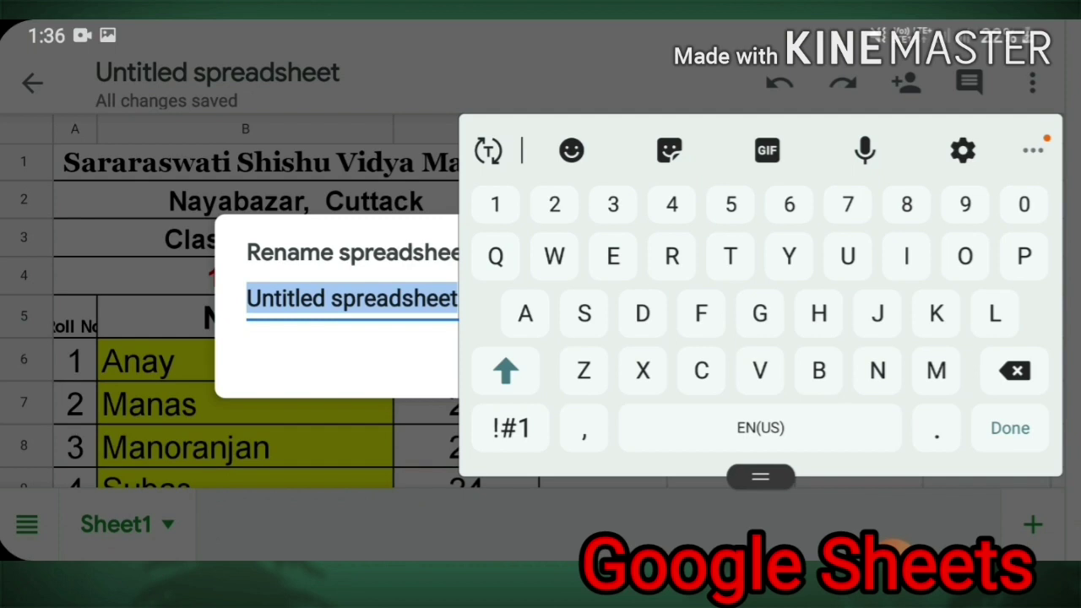
pyautogui.click(505, 370)
pyautogui.click(936, 371)
pyautogui.write('ARK')
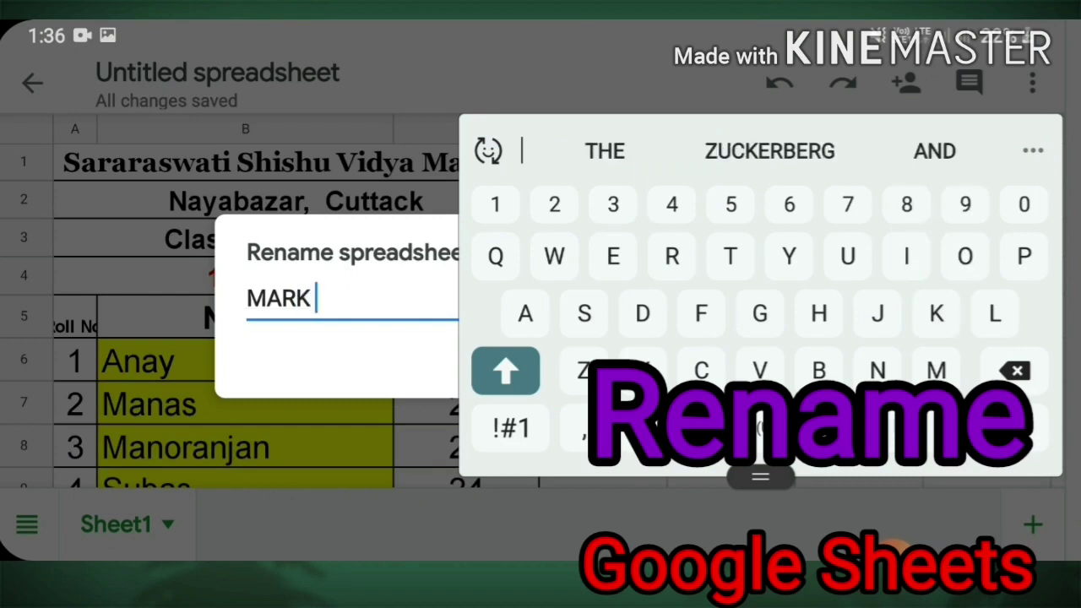
pyautogui.write(' FOIL')
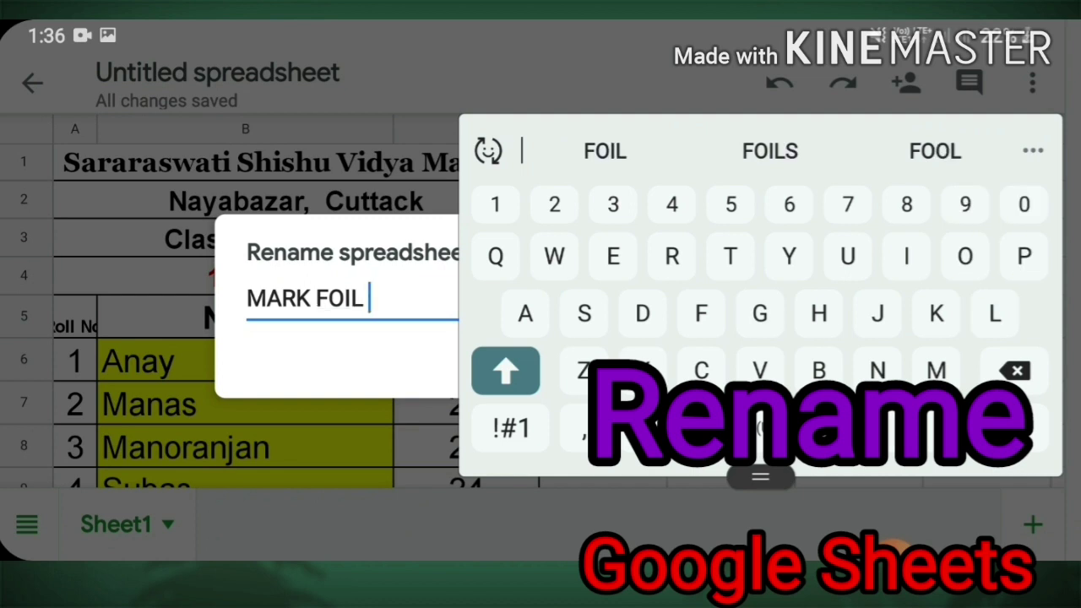
pyautogui.write(' CLASS')
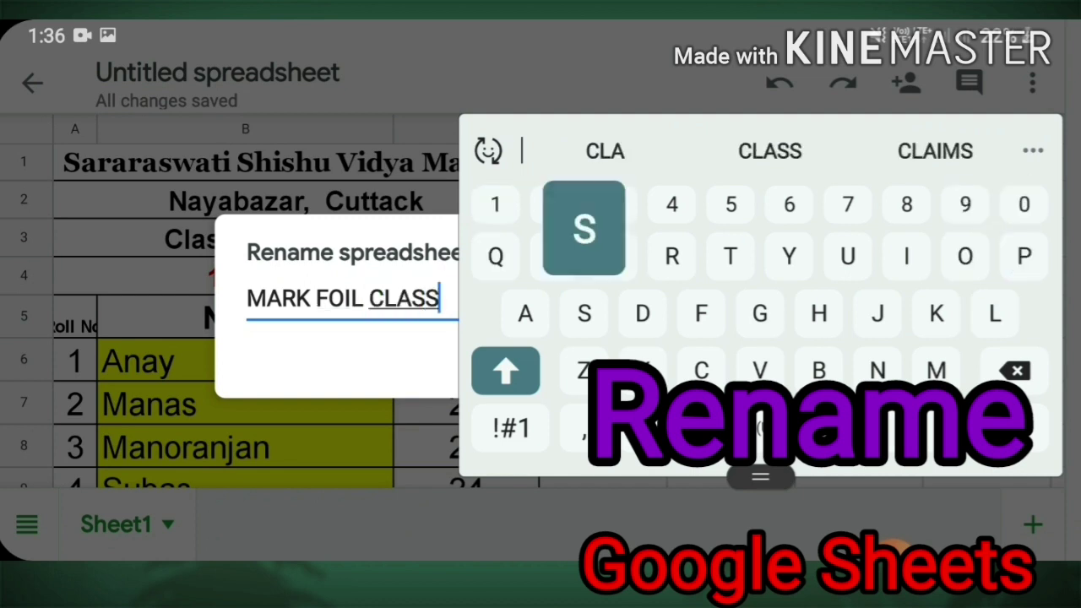
pyautogui.write(' O')
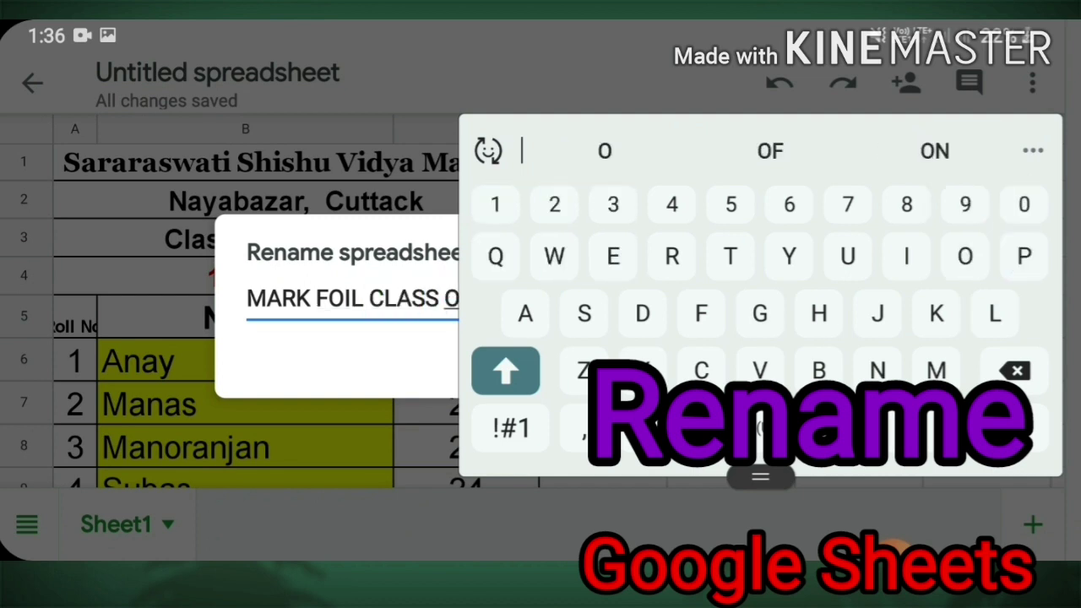
pyautogui.write('E')
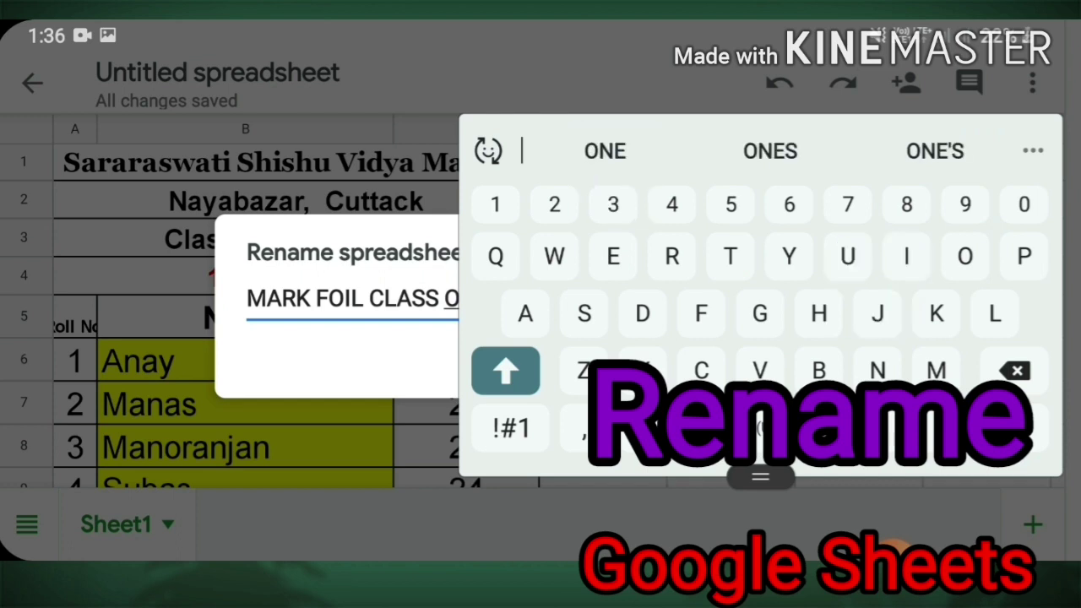
pyautogui.press('Return')
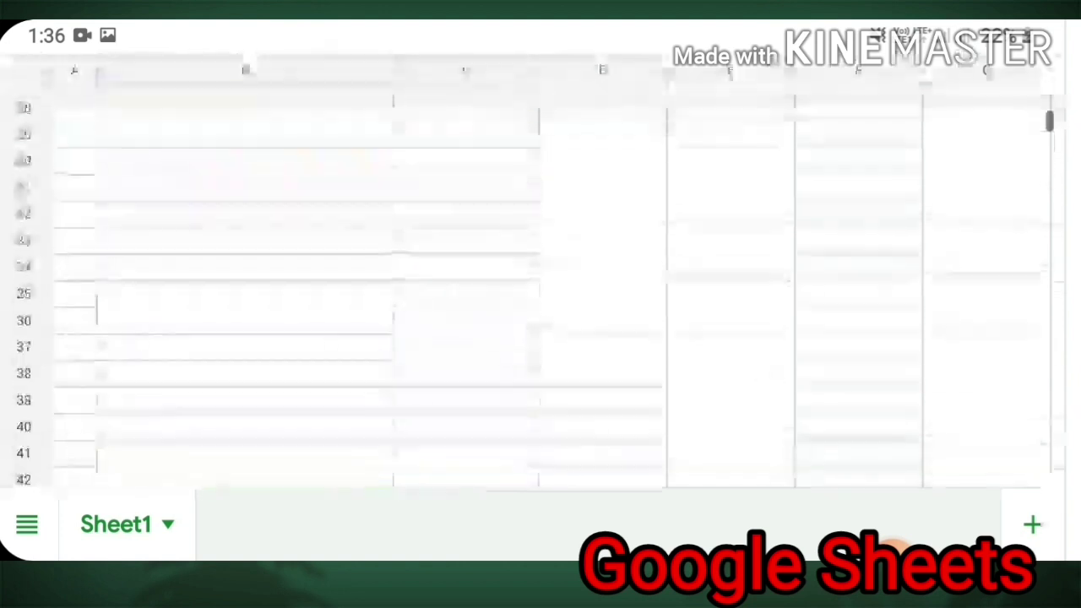
# - Return to the file list and refresh it
pyautogui.hscroll(-2, 540, 303)
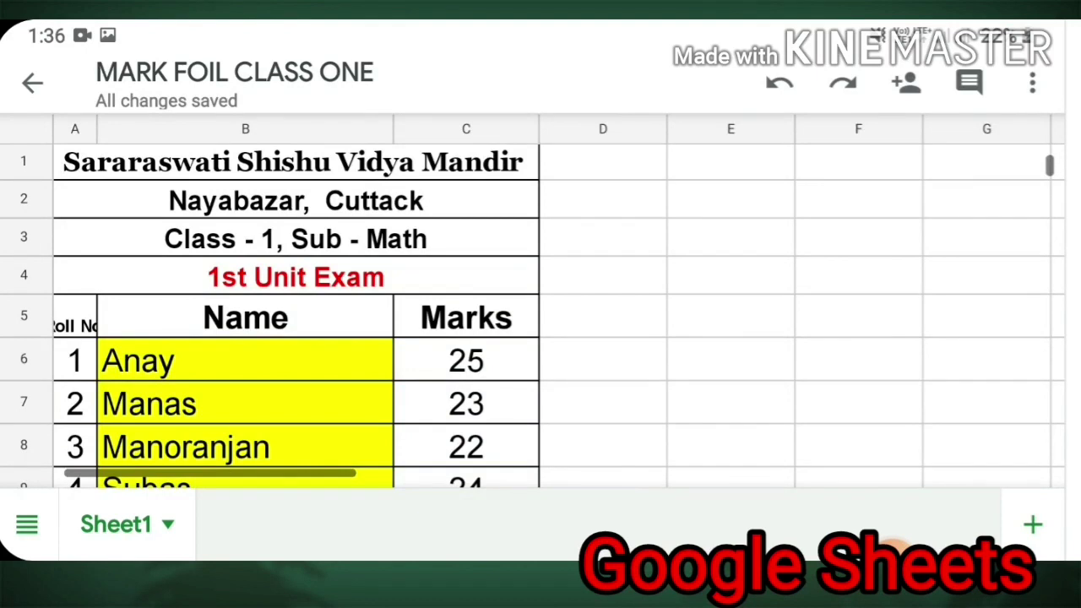
pyautogui.click(32, 82)
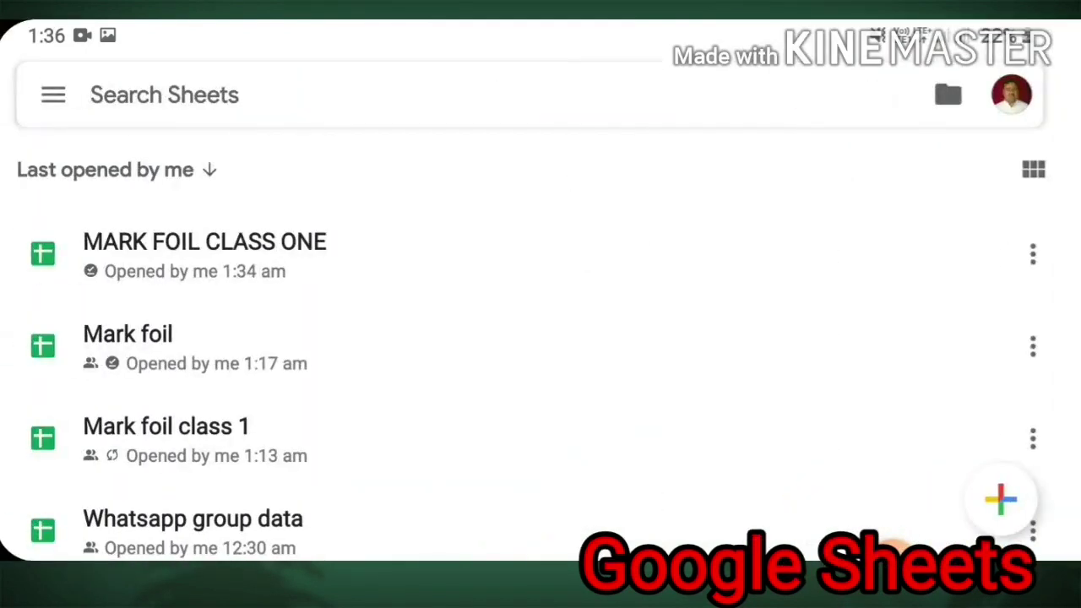
pyautogui.moveTo(532, 202); pyautogui.dragTo(531, 380)
# - Reopen MARK FOIL CLASS ONE to check the table, then go back to the list
pyautogui.click(204, 253)
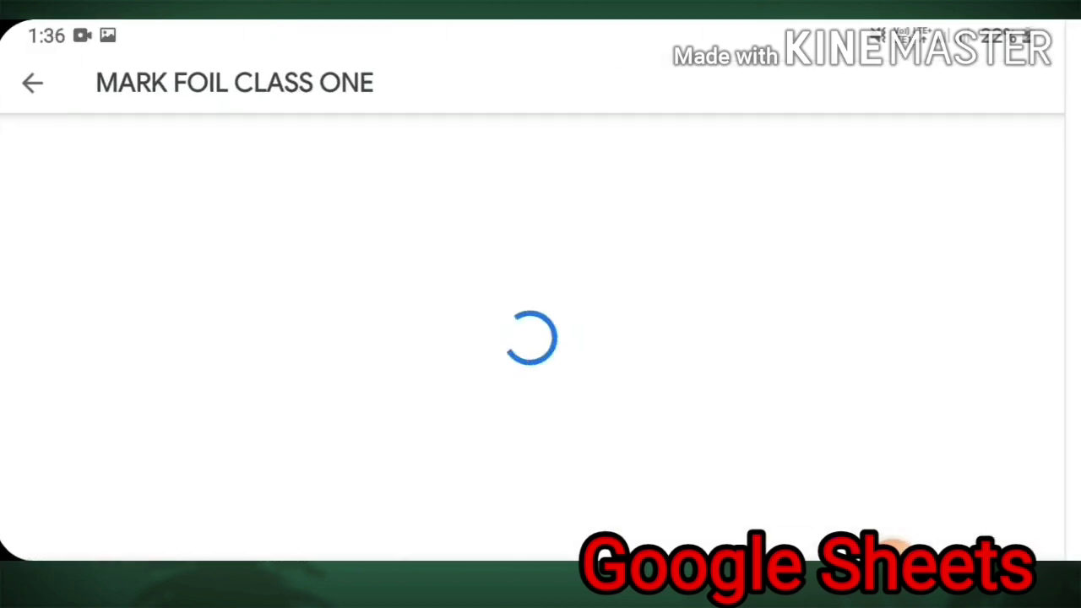
pyautogui.scroll(-2, 532, 313)
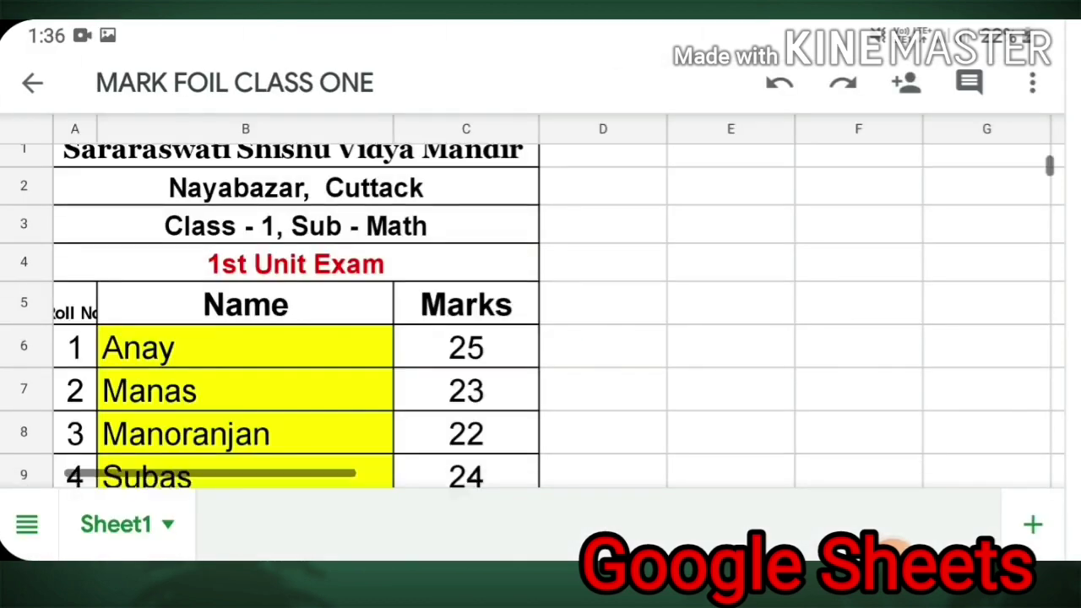
pyautogui.scroll(-10, 532, 312)
pyautogui.scroll(15, 532, 313)
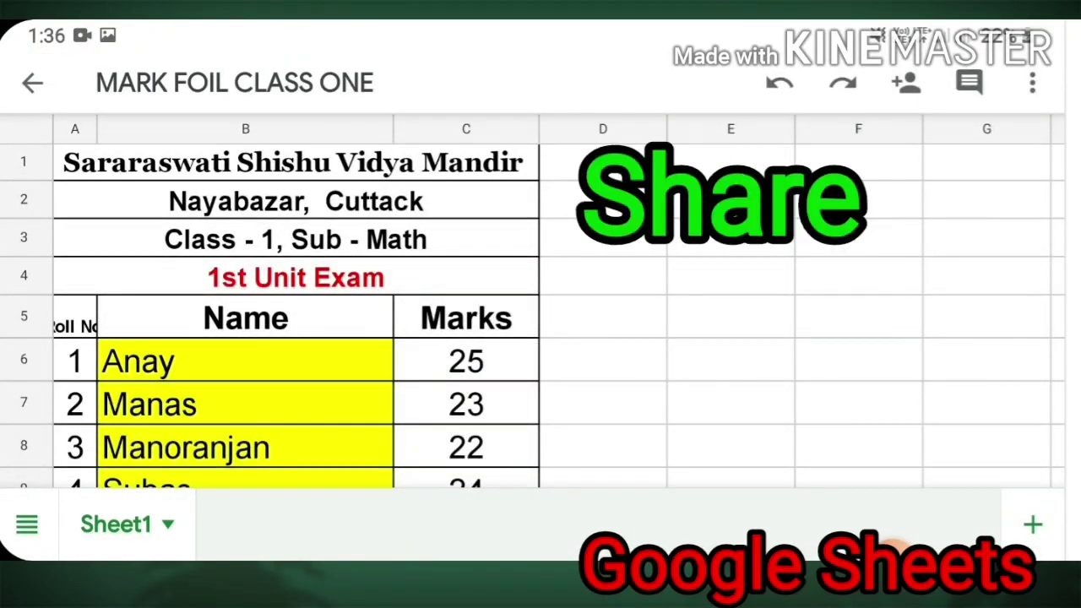
pyautogui.click(32, 82)
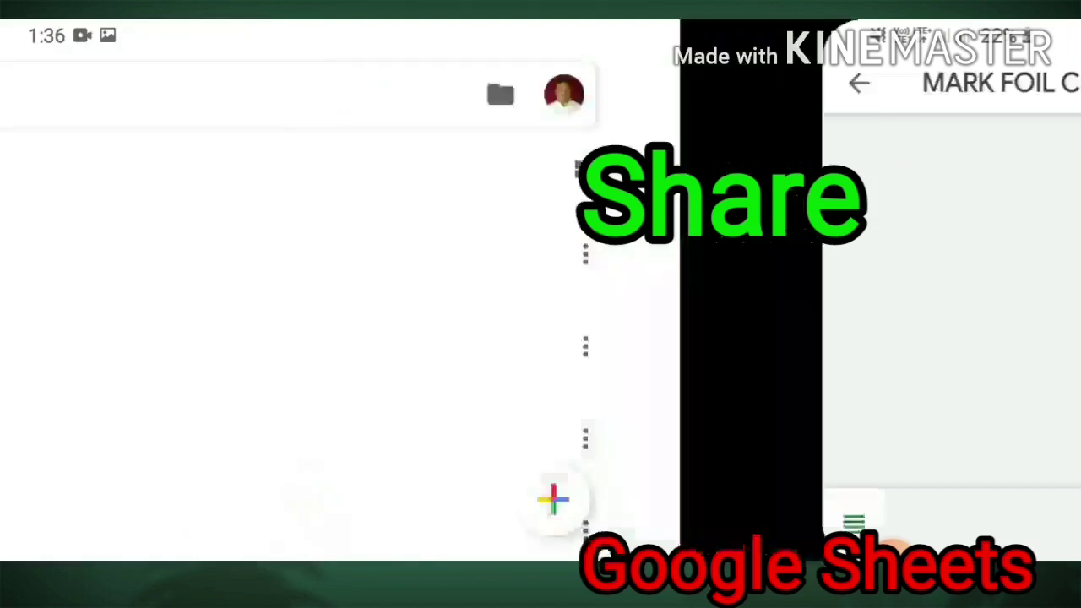
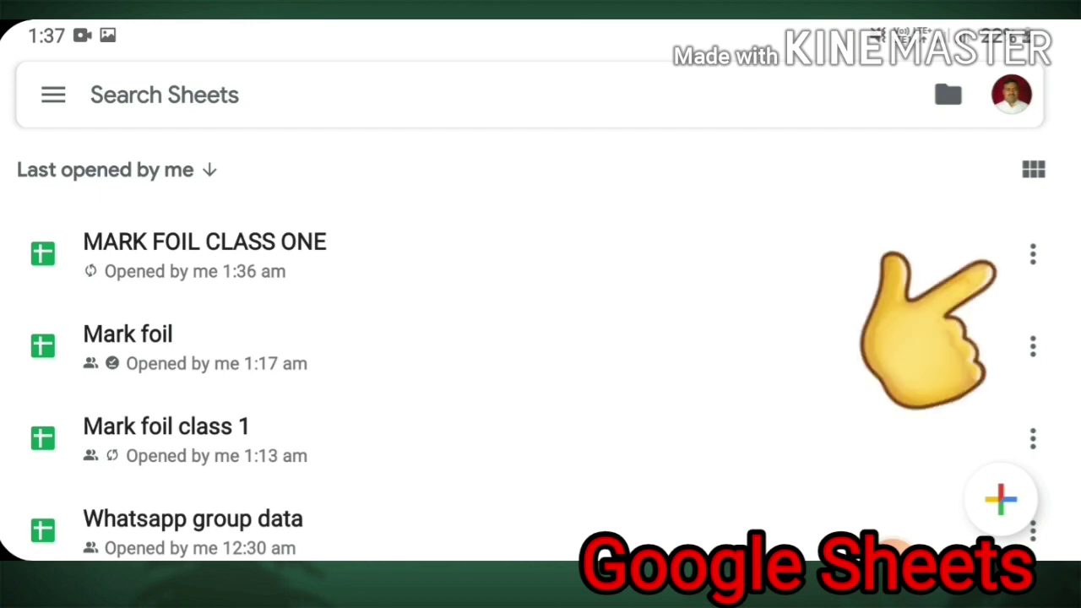
# - Send a copy of MARK FOIL CLASS ONE as a PDF document (.pdf)
pyautogui.click(1032, 254)
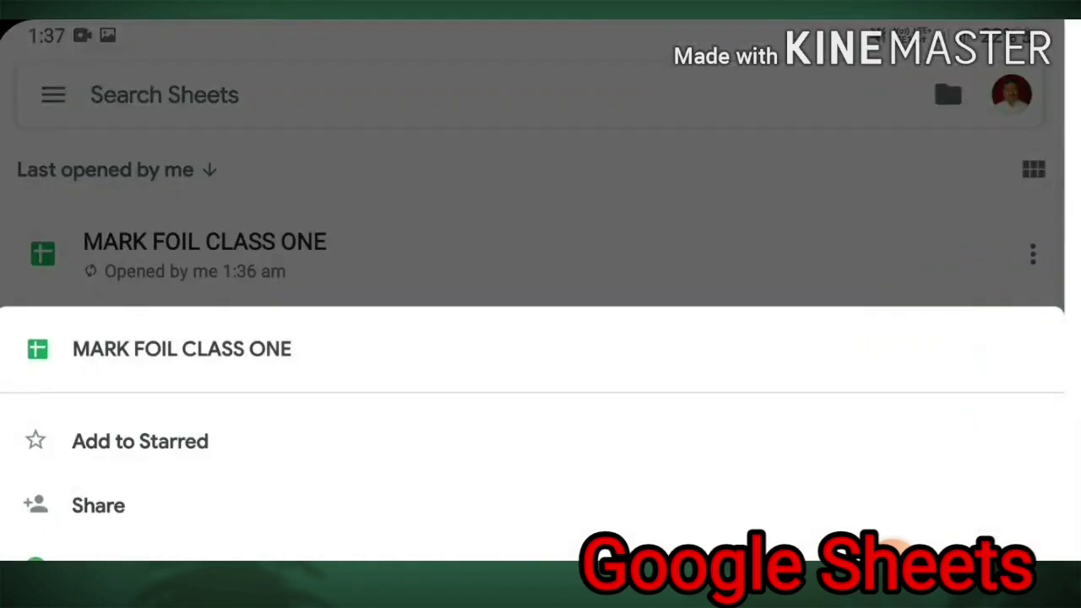
pyautogui.moveTo(98, 505); pyautogui.dragTo(98, 211)
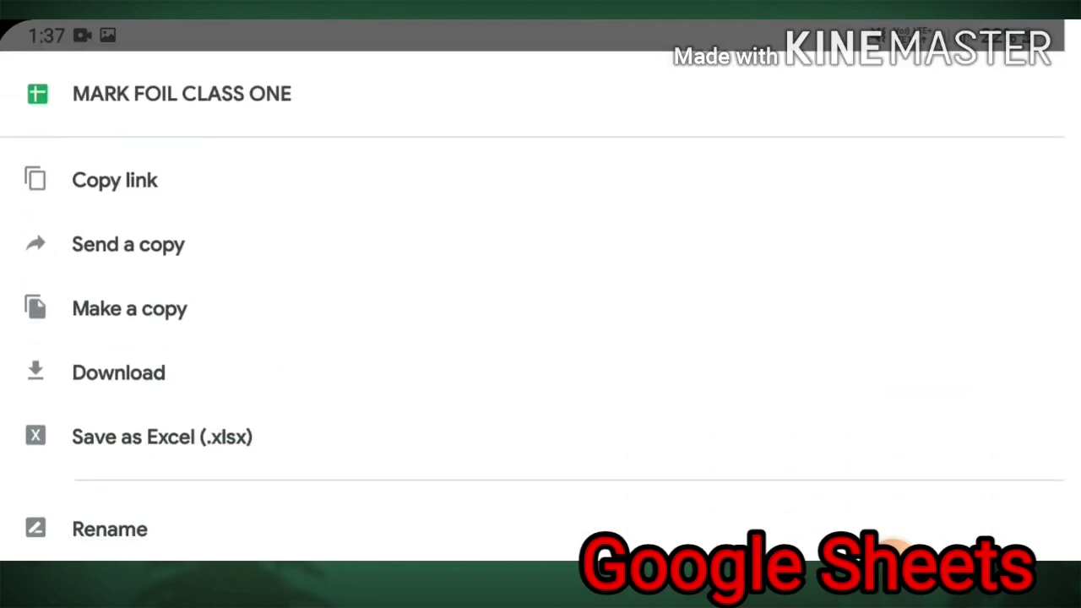
pyautogui.click(128, 244)
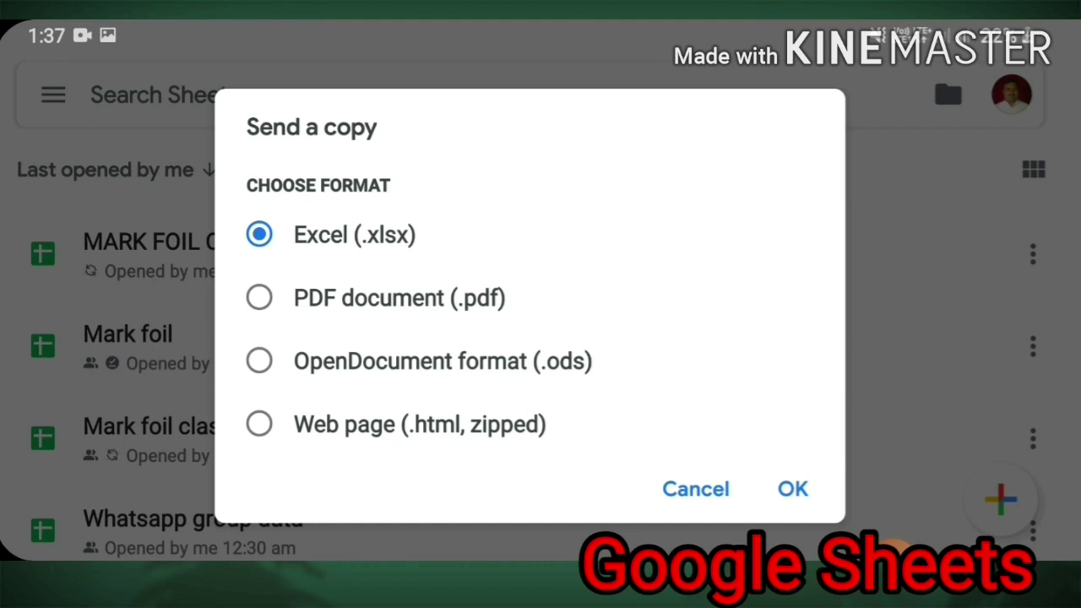
pyautogui.click(259, 297)
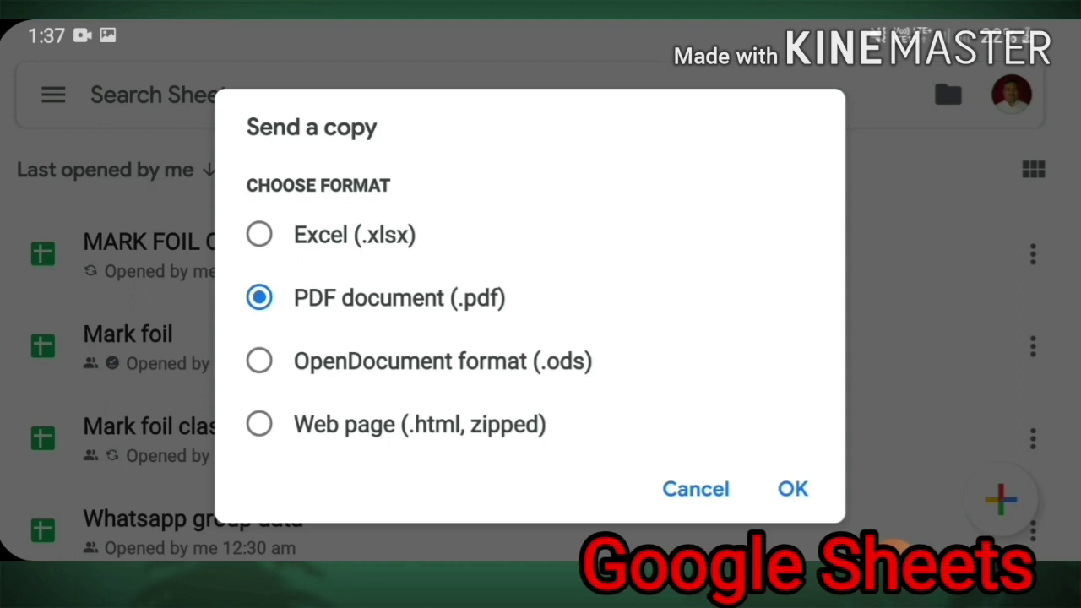
pyautogui.click(792, 488)
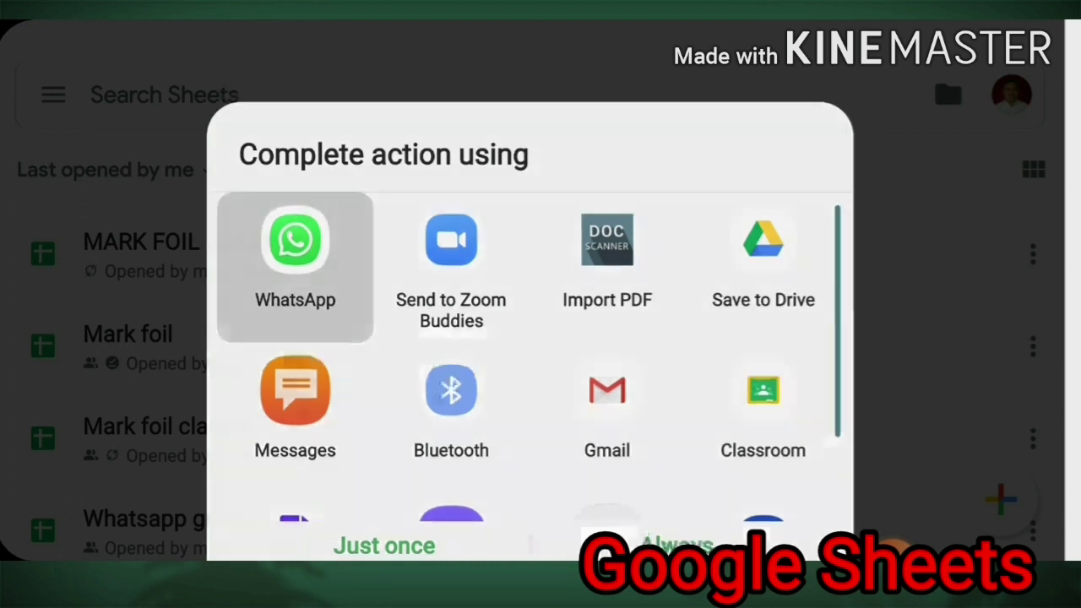
# - Share the PDF through WhatsApp and send it to the chosen frequent contact
pyautogui.click(384, 526)
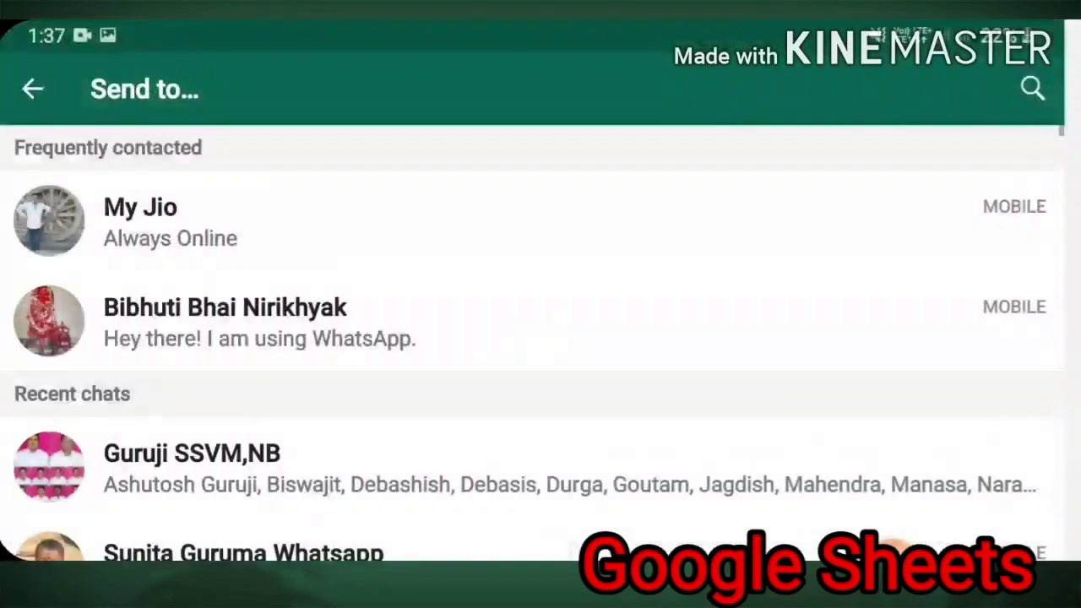
pyautogui.scroll(-3, 540, 338)
pyautogui.scroll(3, 540, 338)
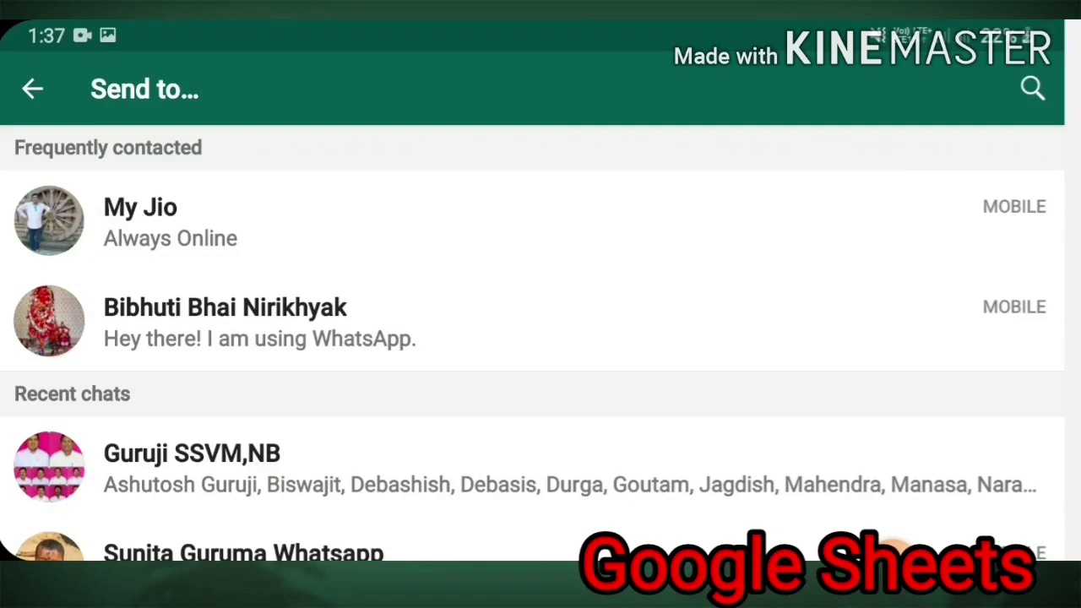
pyautogui.click(338, 222)
pyautogui.click(1006, 500)
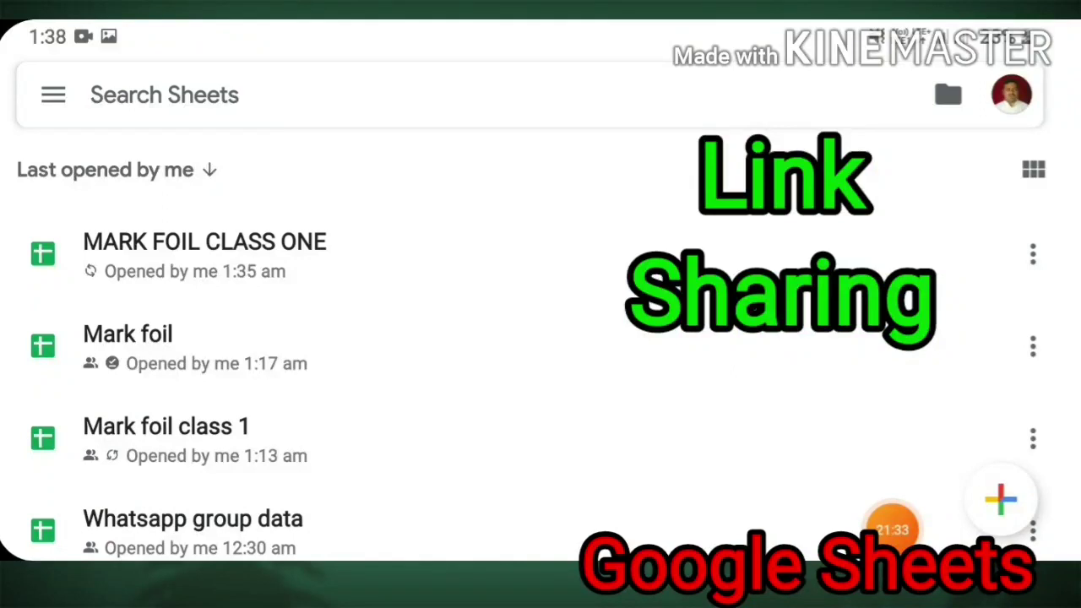
# - Turn on link sharing for MARK FOIL CLASS ONE
pyautogui.click(1031, 255)
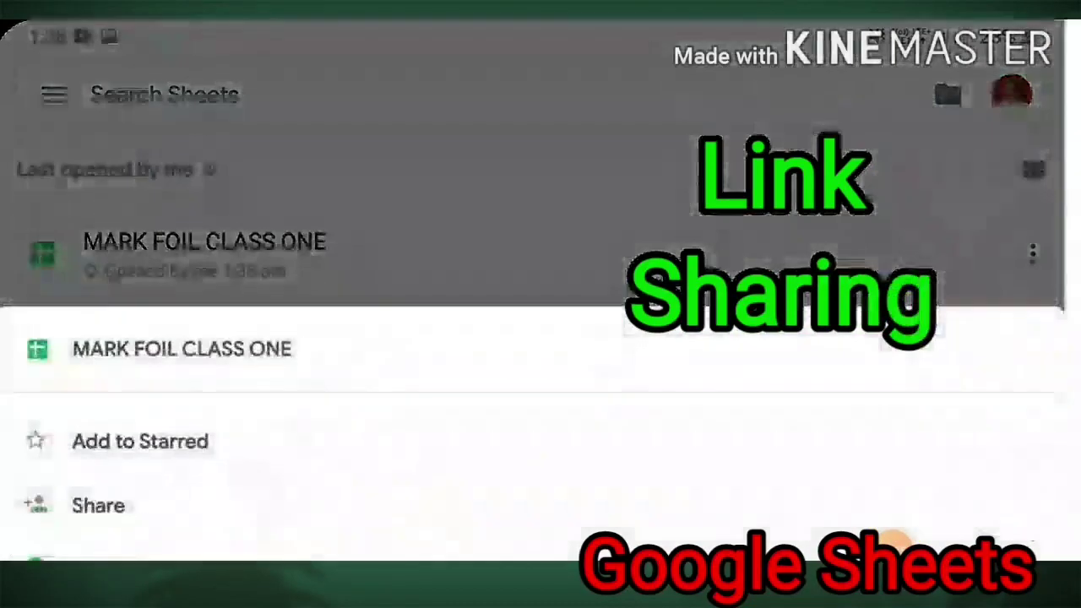
pyautogui.scroll(-3, 541, 338)
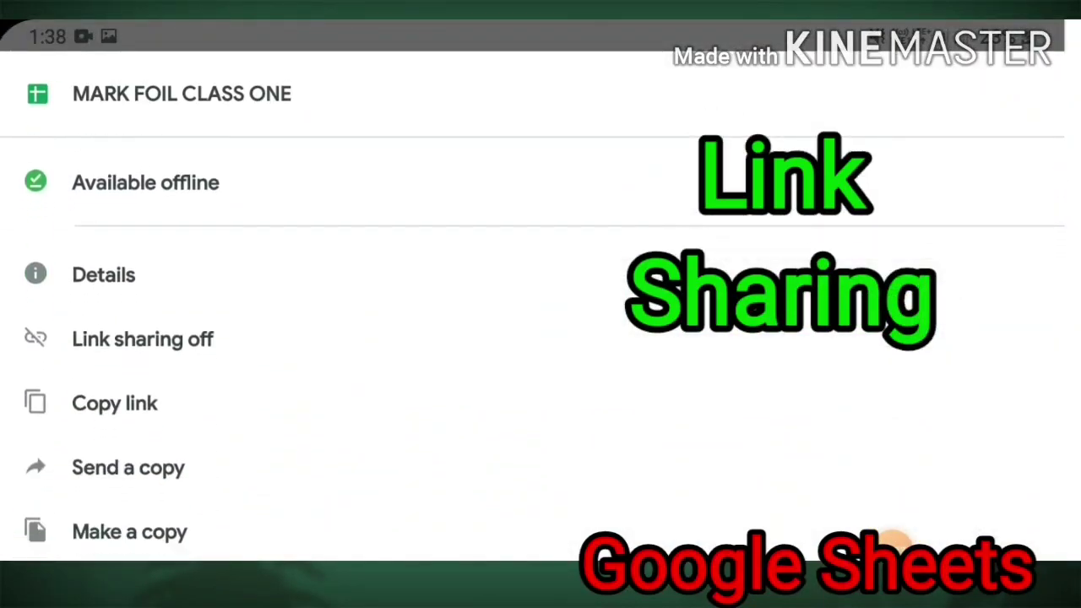
pyautogui.click(143, 291)
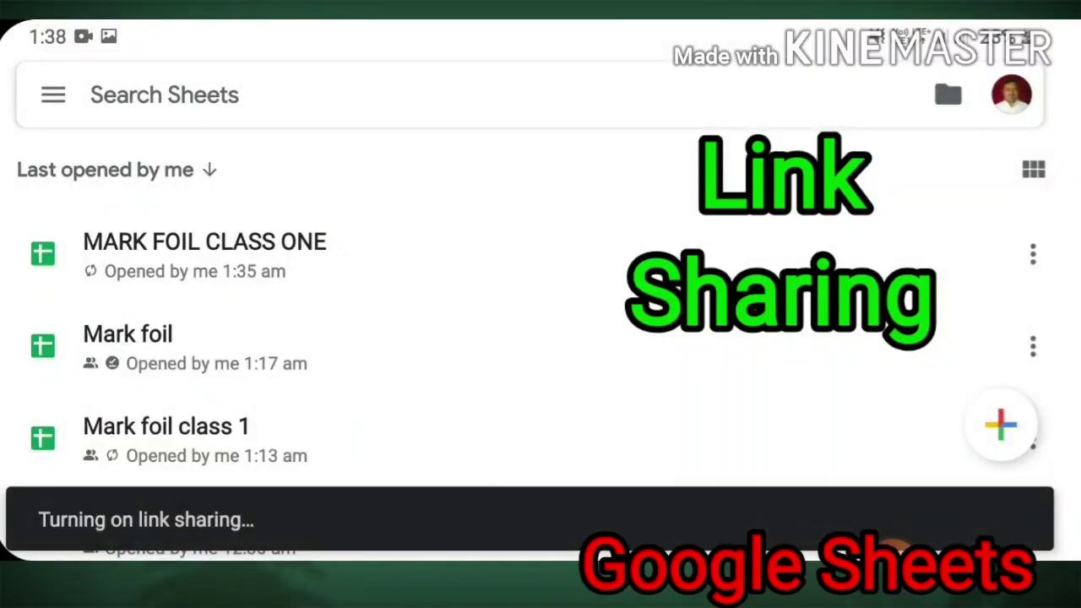
# - Open the Share settings for MARK FOIL CLASS ONE
pyautogui.click(1032, 254)
pyautogui.scroll(-5, 338, 422)
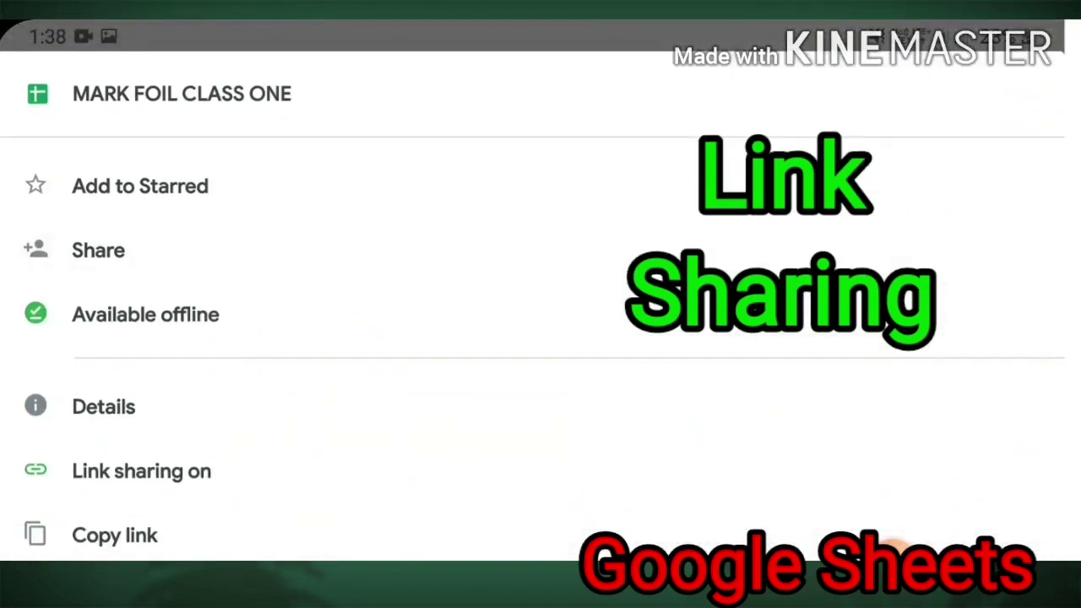
pyautogui.scroll(5, 338, 422)
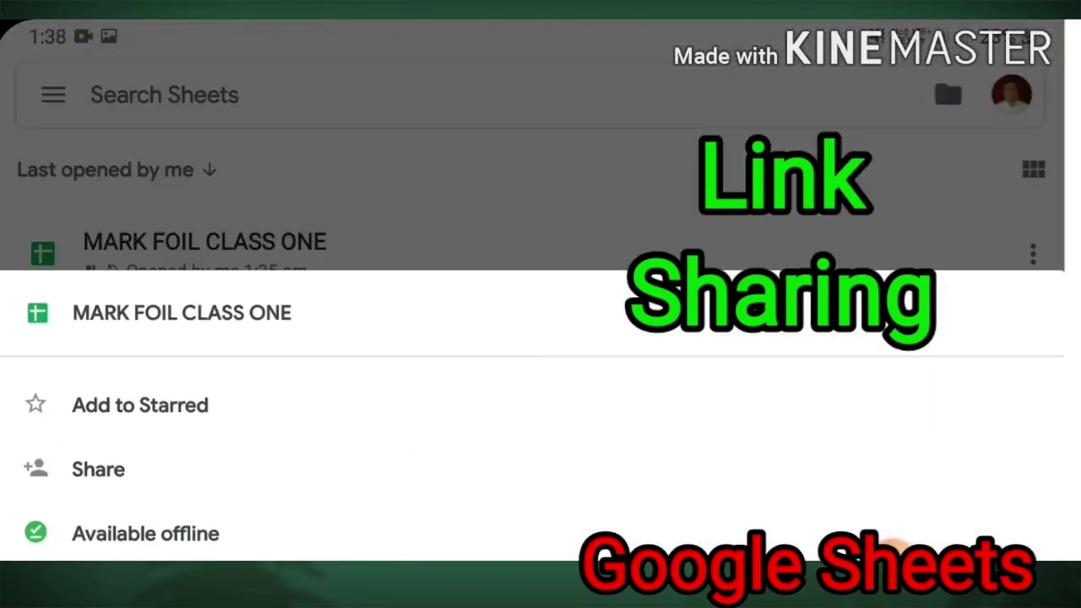
pyautogui.click(98, 505)
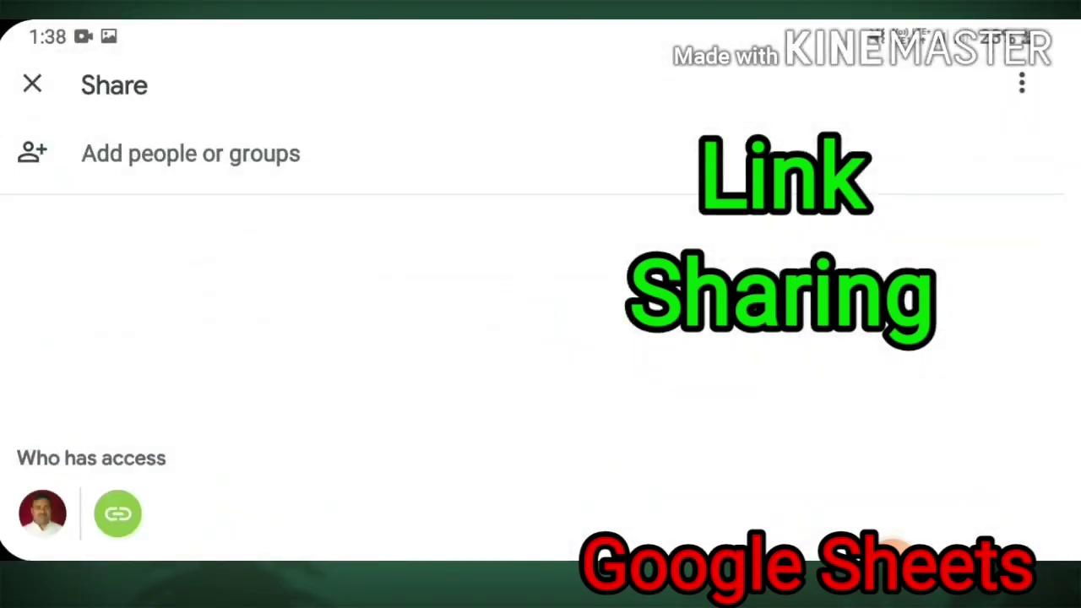
# - Set the link so anyone with it can edit, copy the link, and return to the file list
pyautogui.click(118, 514)
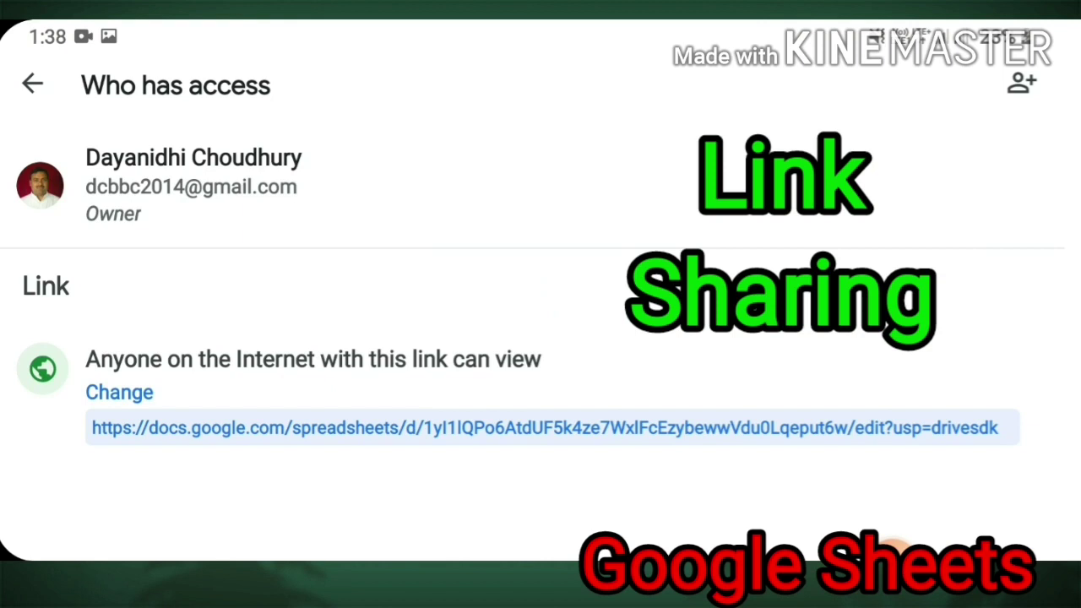
pyautogui.click(119, 391)
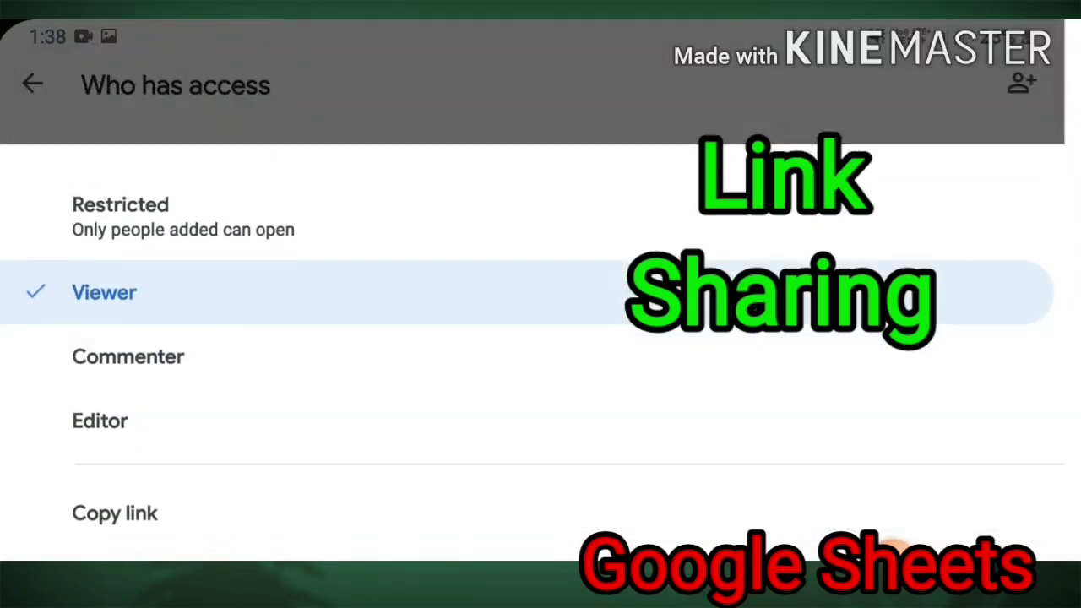
pyautogui.click(104, 293)
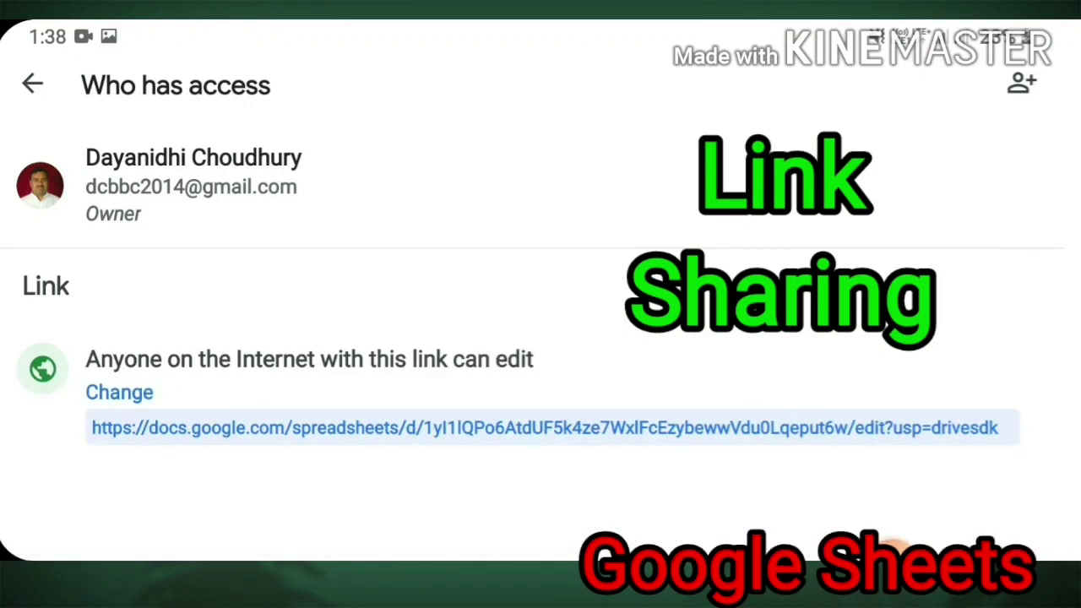
pyautogui.click(607, 363)
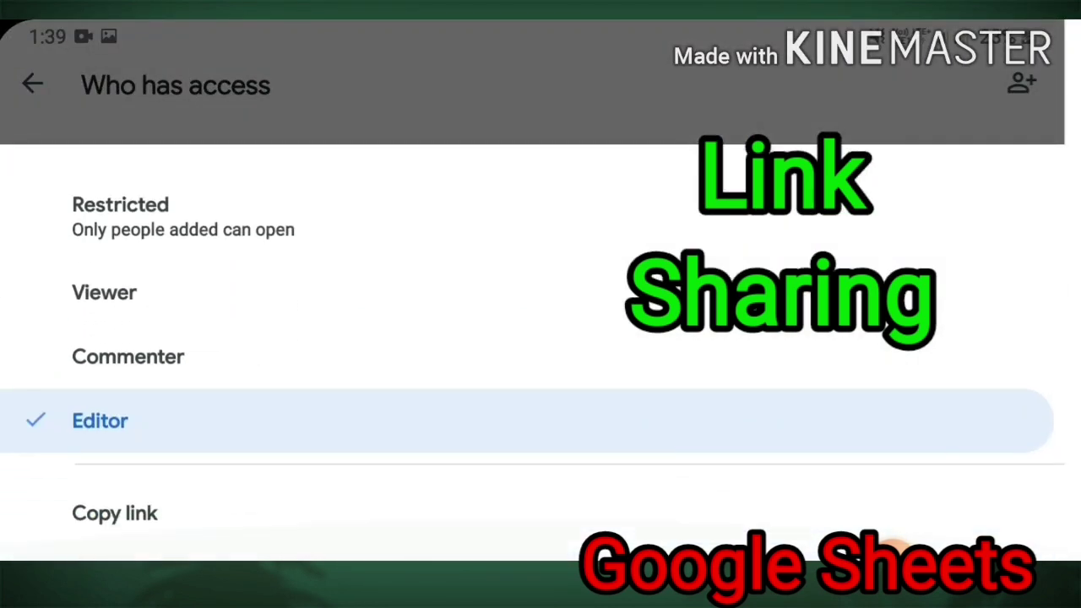
pyautogui.click(321, 514)
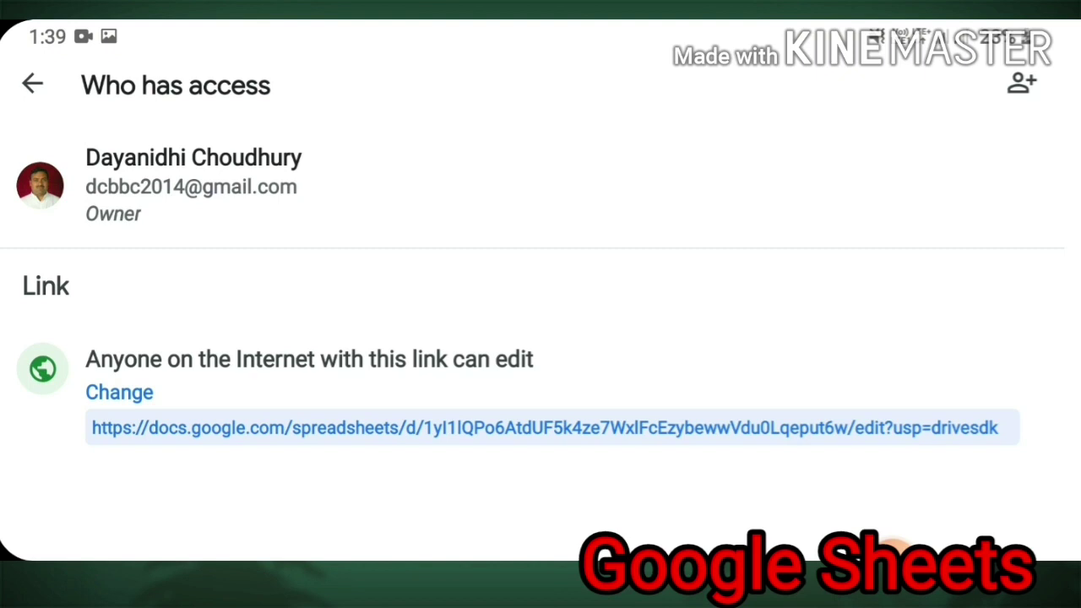
pyautogui.press('Escape')
pyautogui.press('Escape')
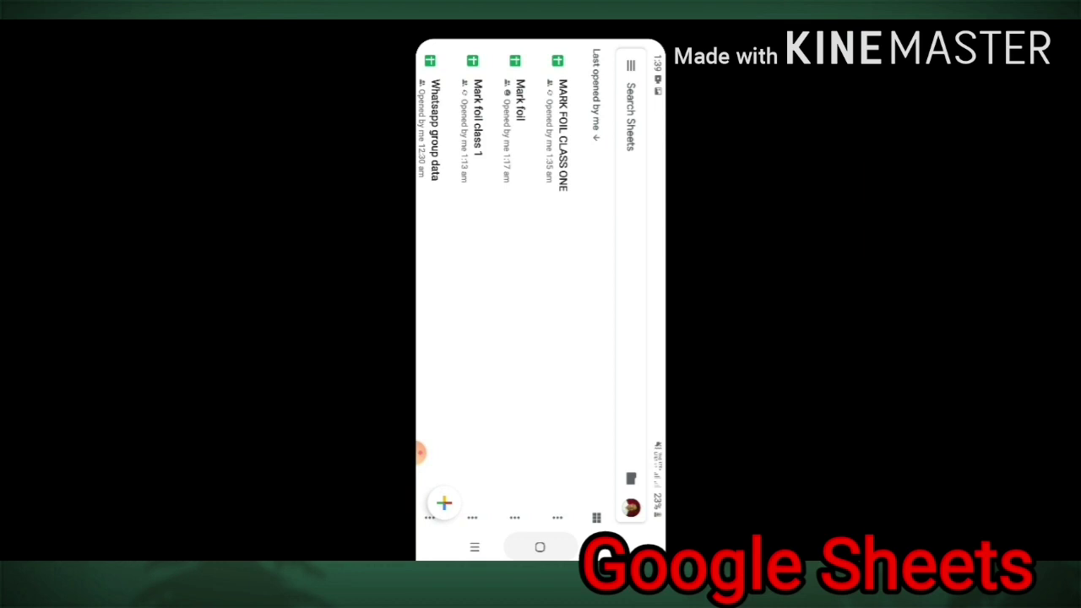
# - Open the WhatsApp chat that holds the earlier PDF
pyautogui.click(540, 548)
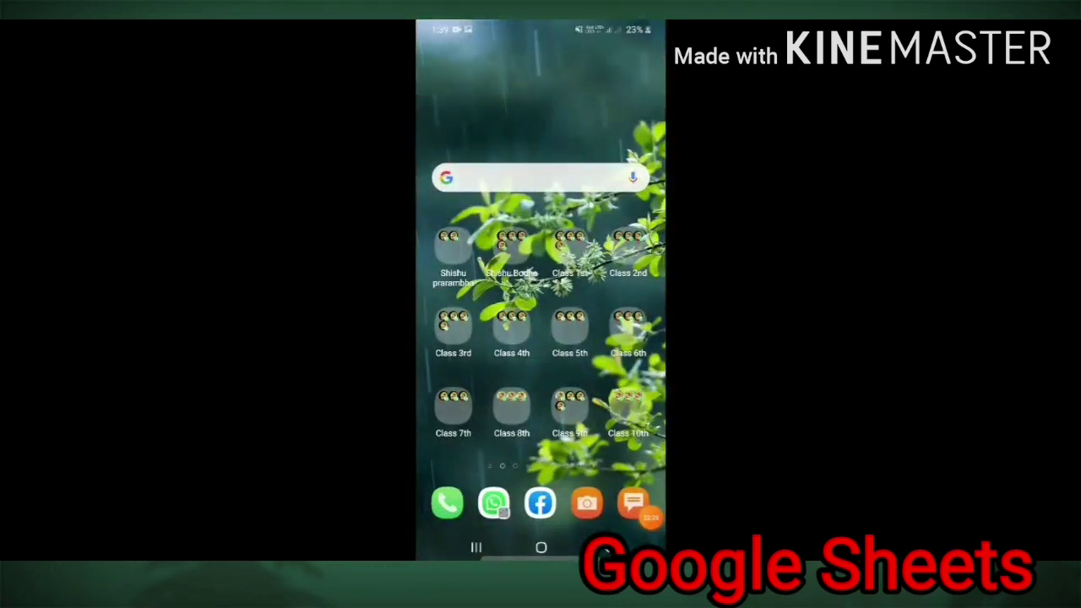
pyautogui.moveTo(541, 422); pyautogui.dragTo(540, 169)
pyautogui.moveTo(625, 295)
pyautogui.mouseDown()
pyautogui.moveTo(456, 295)
pyautogui.moveTo(625, 295)
pyautogui.mouseUp()
pyautogui.click(570, 112)
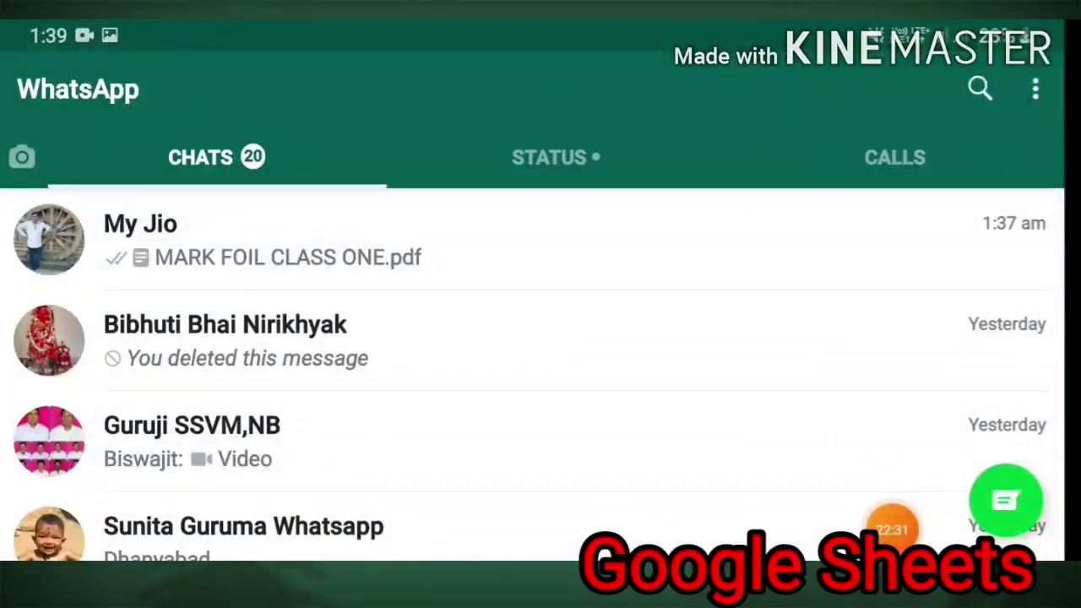
pyautogui.click(253, 239)
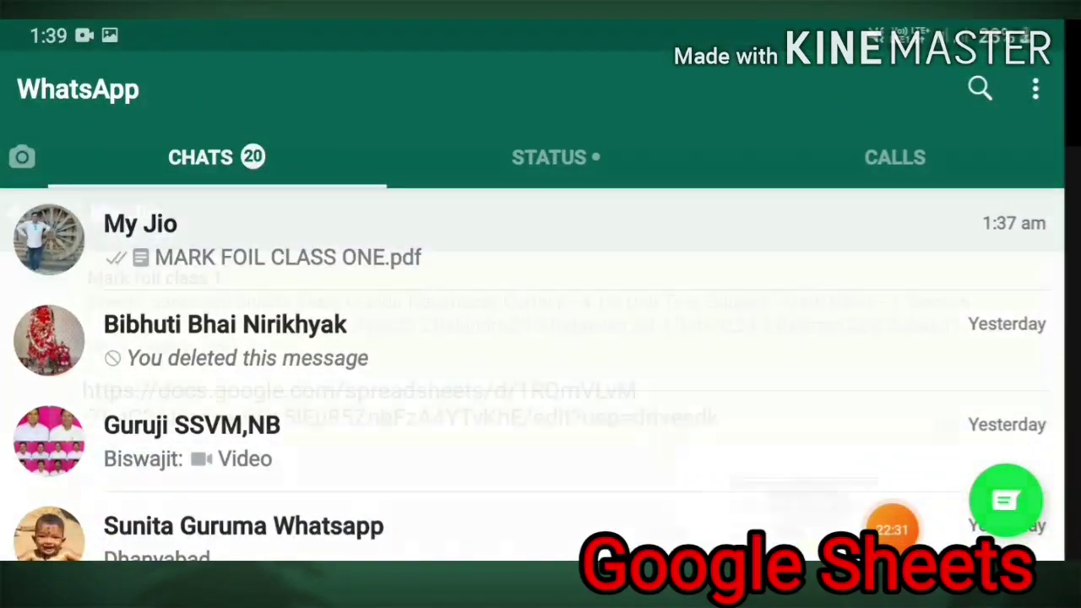
# - Paste and send the copied sheet link in the chat, then open it
pyautogui.click(61, 525)
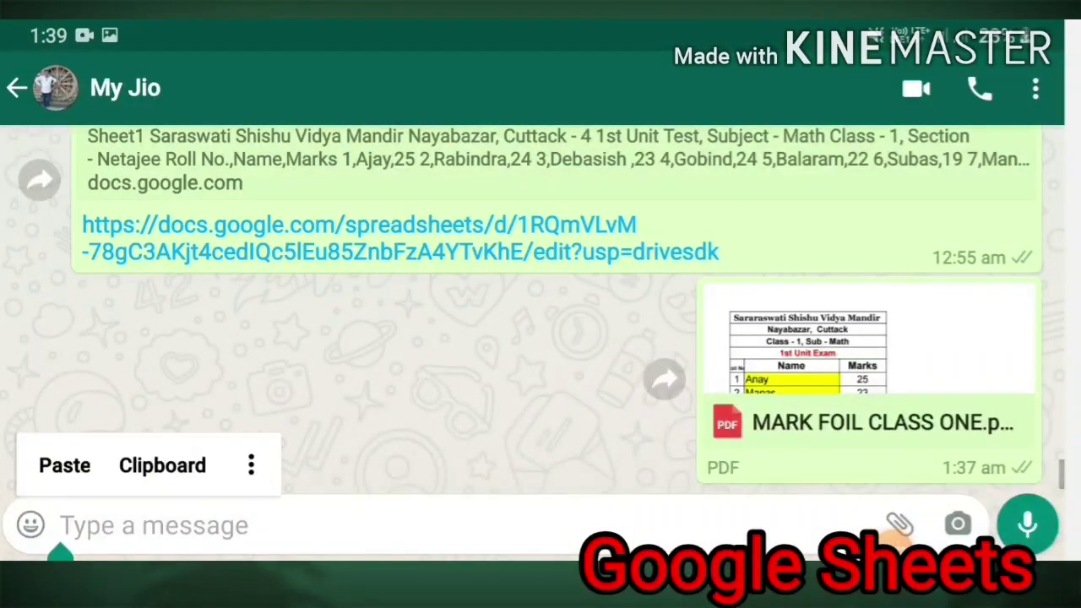
pyautogui.click(65, 464)
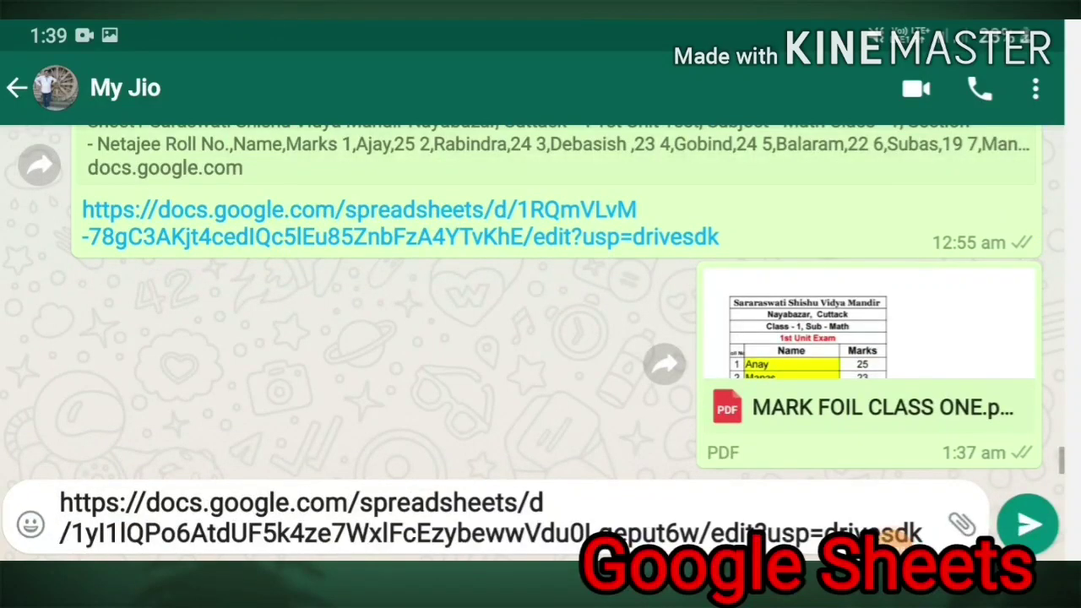
pyautogui.click(1028, 524)
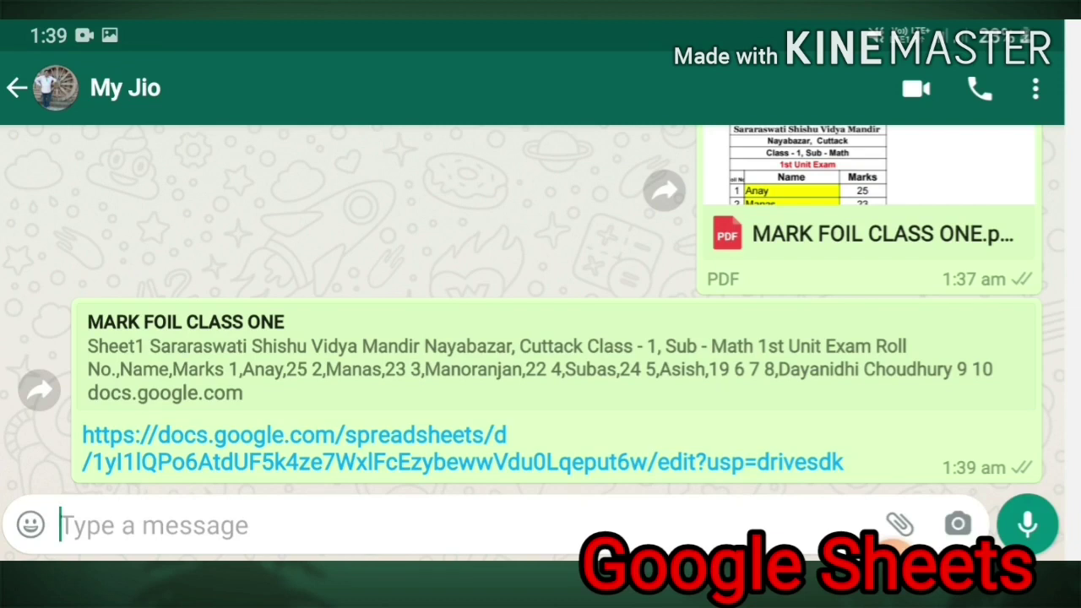
pyautogui.click(177, 437)
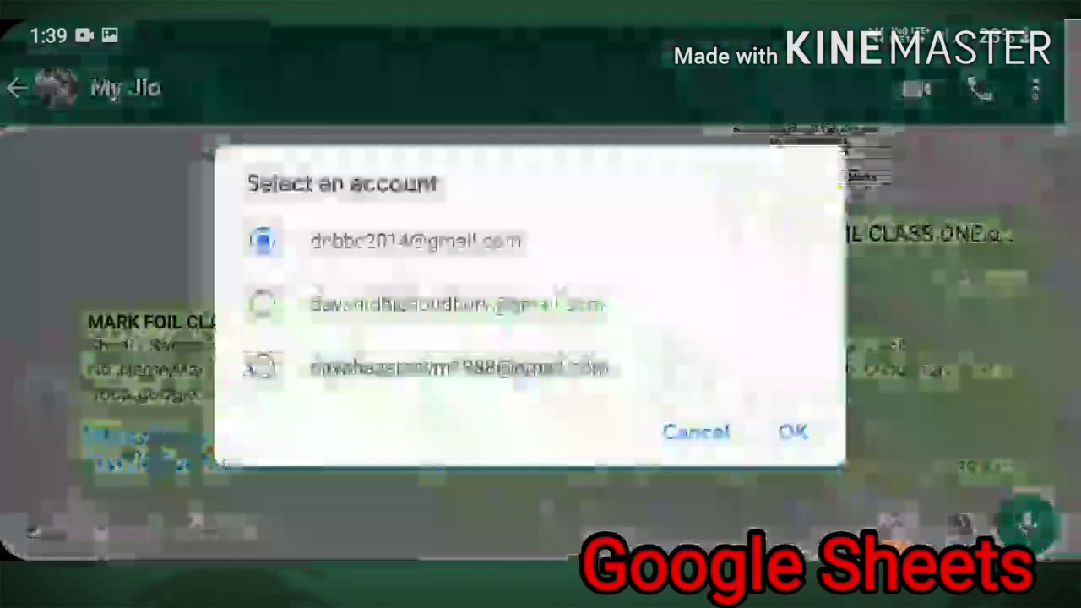
pyautogui.click(792, 432)
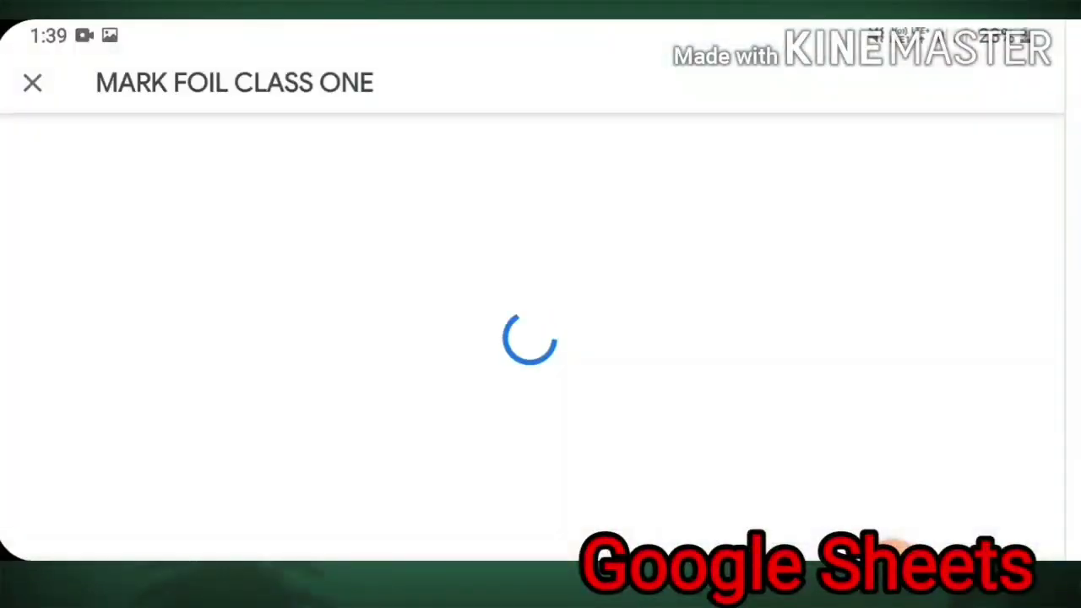
pyautogui.scroll(-3, 540, 304)
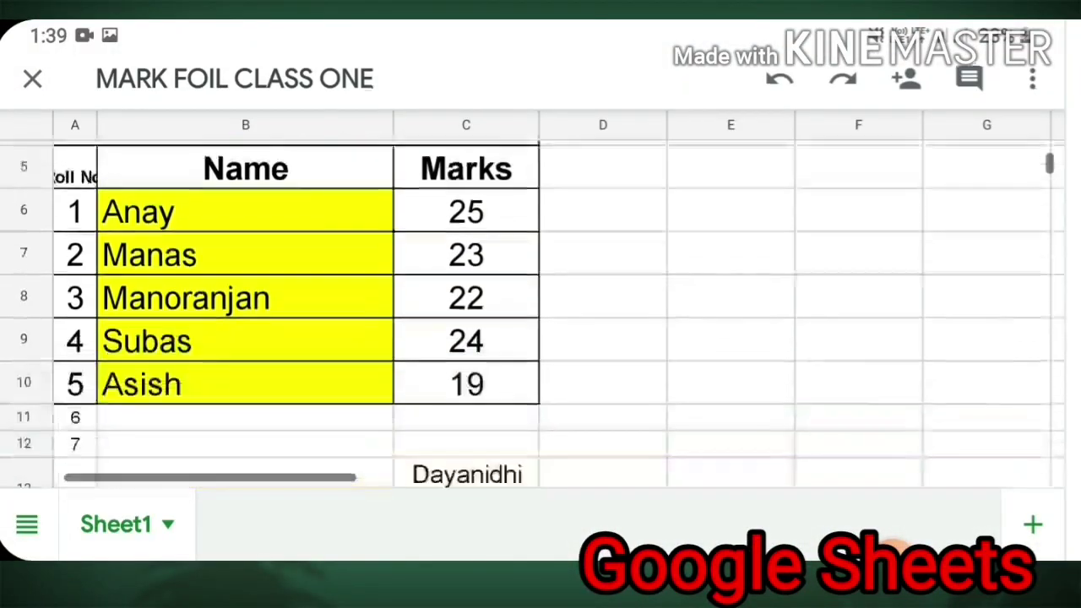
pyautogui.scroll(1, 540, 304)
pyautogui.click(465, 278)
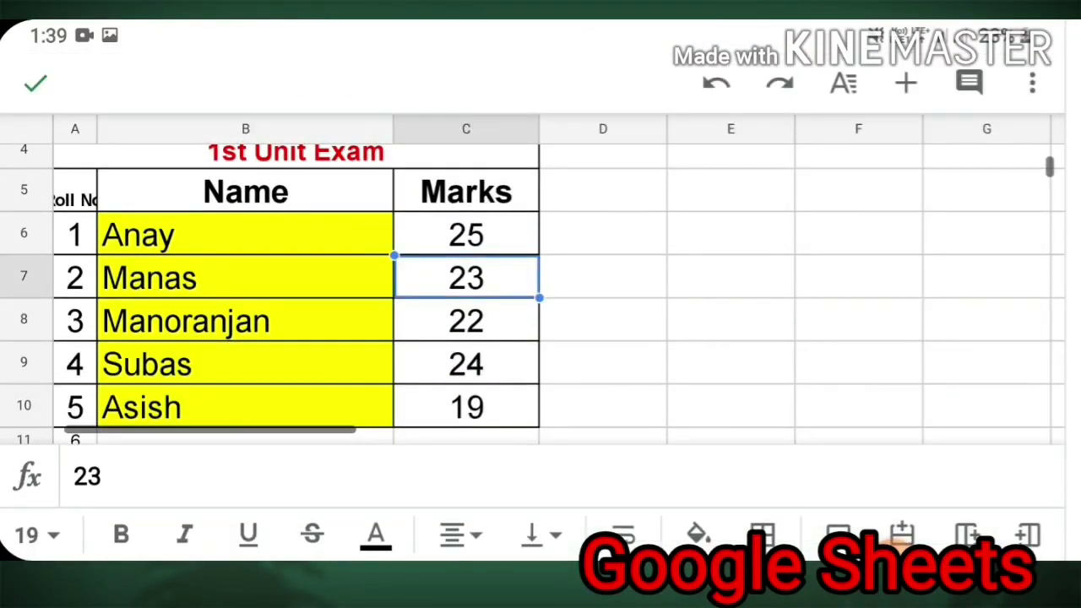
pyautogui.click(730, 319)
pyautogui.click(858, 277)
pyautogui.click(465, 363)
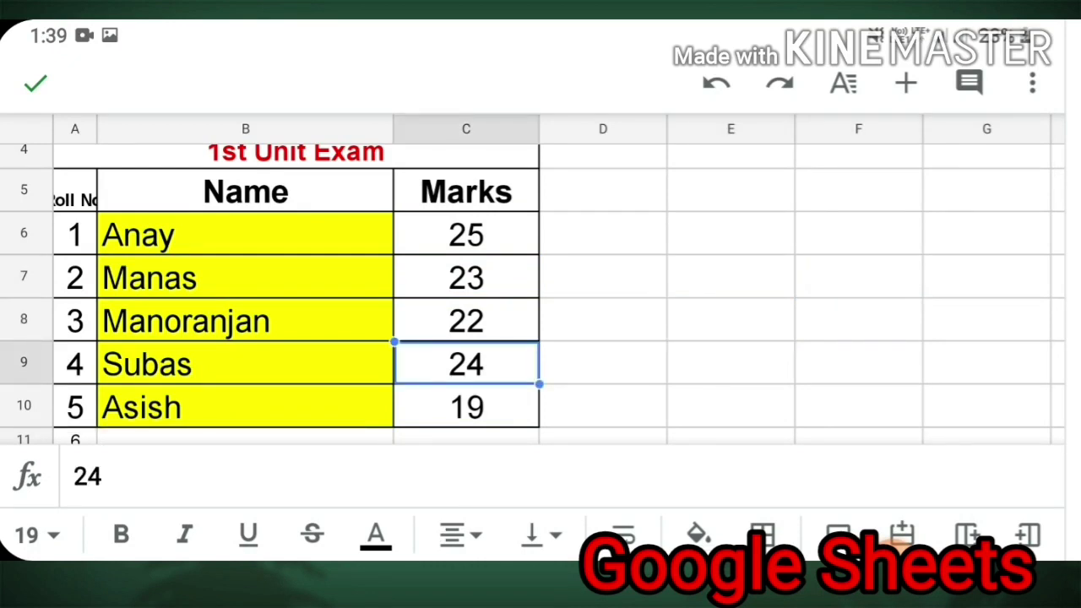
pyautogui.click(34, 83)
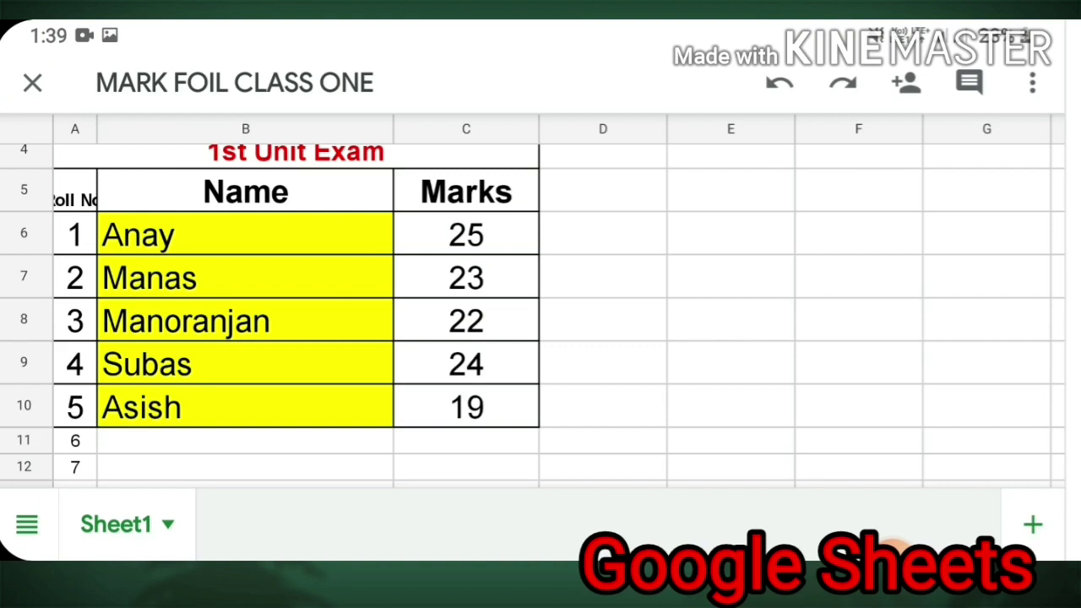
pyautogui.click(32, 82)
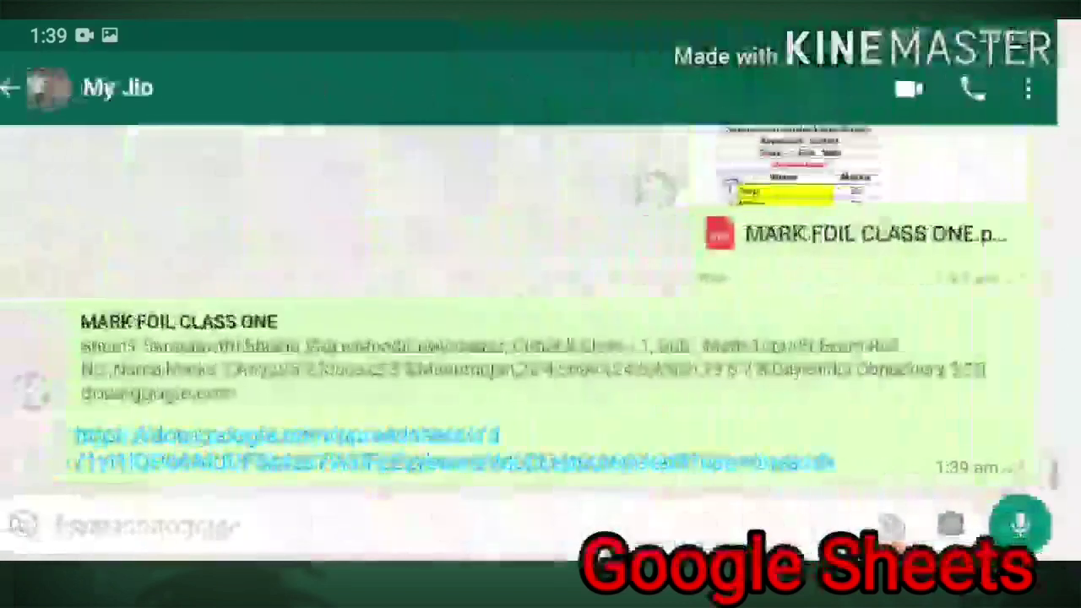
# - Scroll through the PDF's 1st Unit Exam marks table for five students
pyautogui.scroll(2, 541, 304)
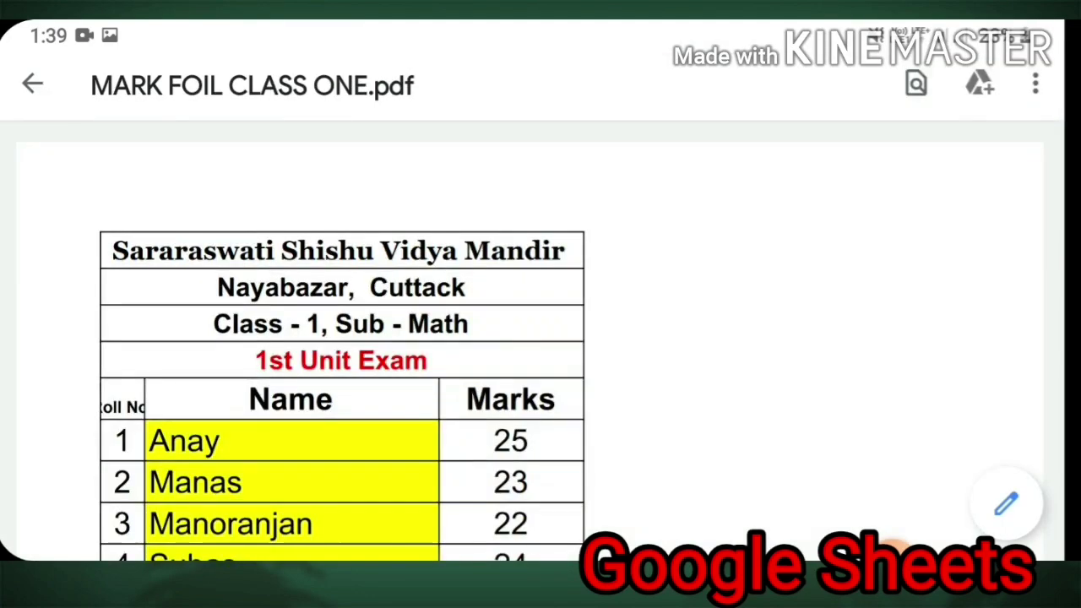
pyautogui.scroll(-3, 541, 338)
pyautogui.scroll(-2, 346, 337)
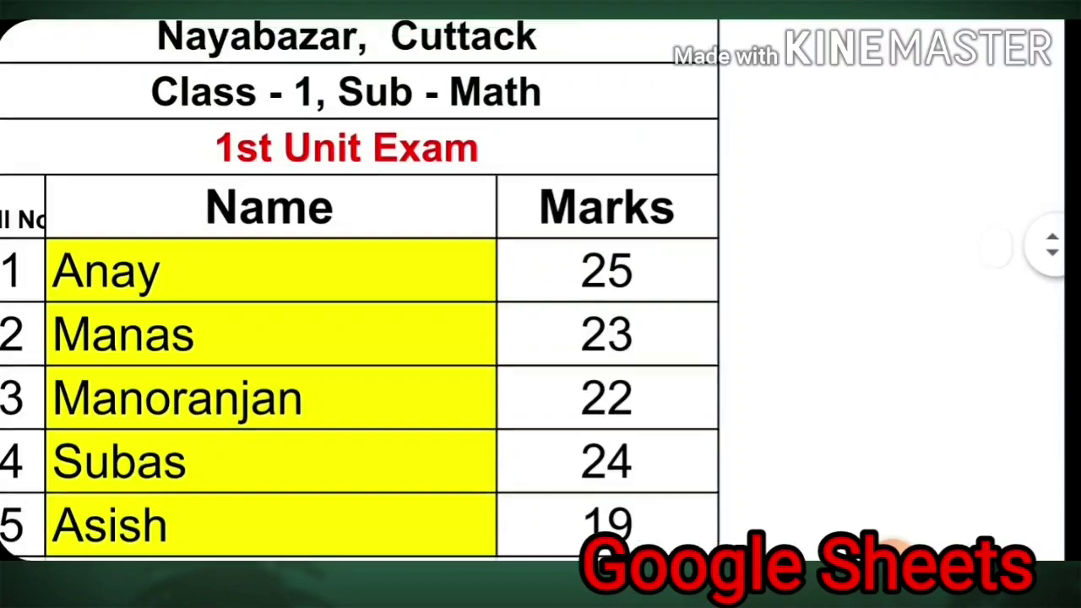
pyautogui.scroll(3, 540, 337)
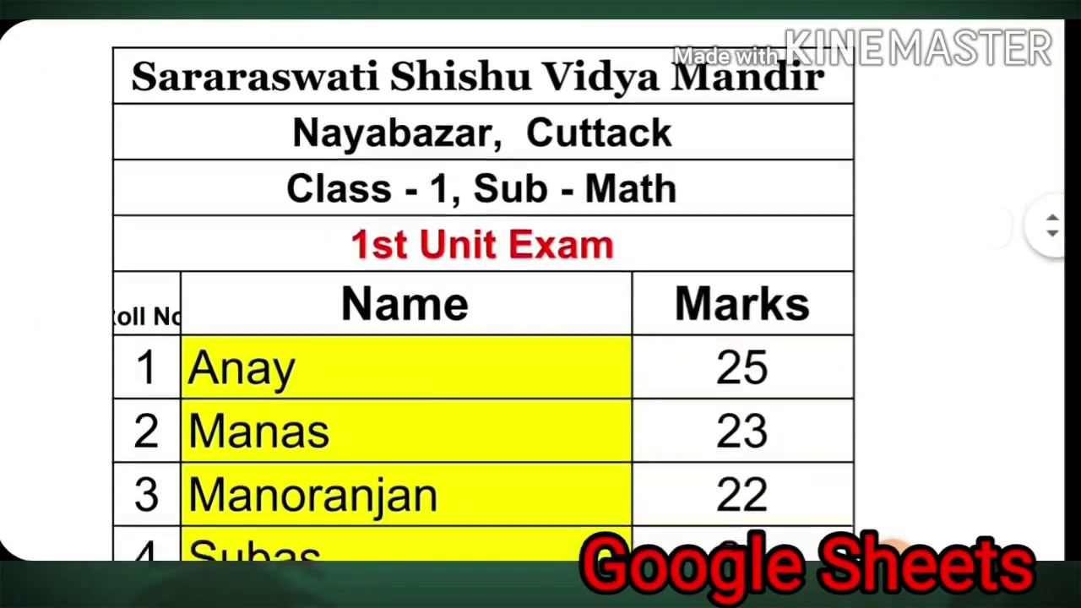
pyautogui.scroll(-5, 541, 338)
pyautogui.scroll(5, 540, 338)
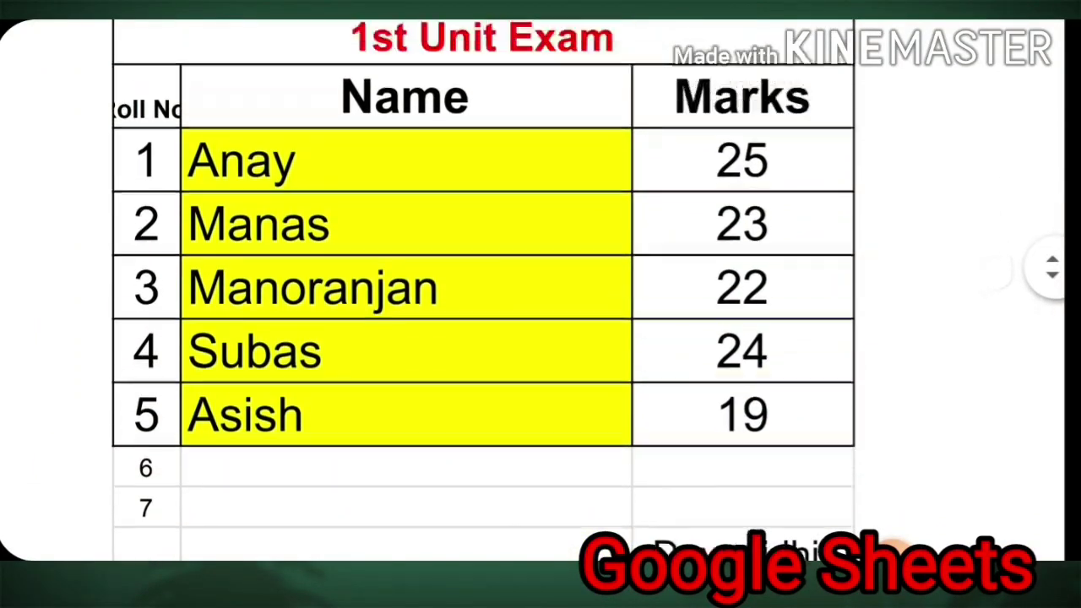
pyautogui.scroll(-5, 541, 337)
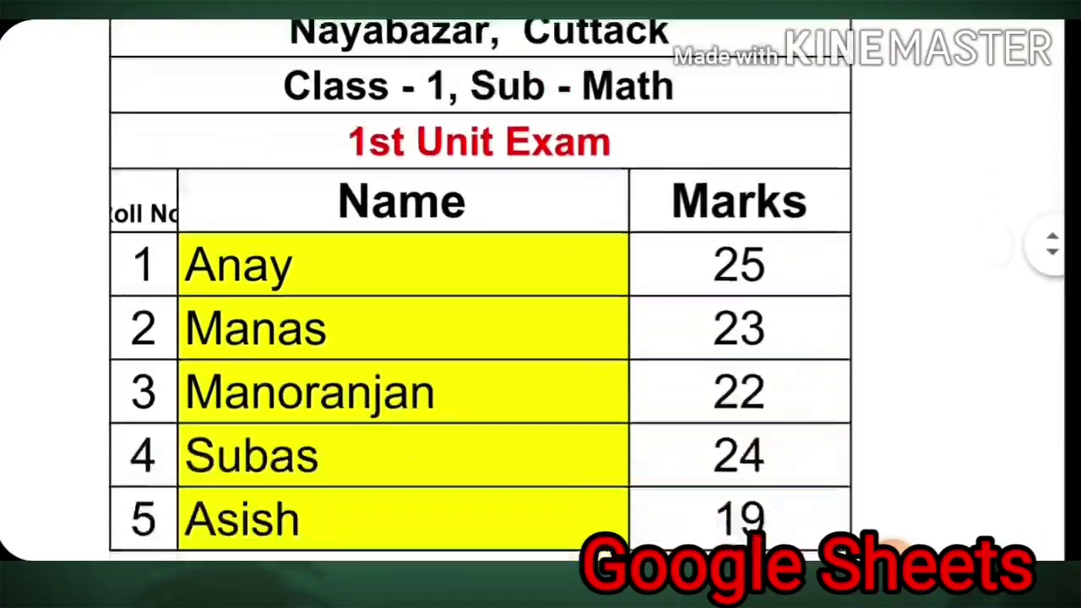